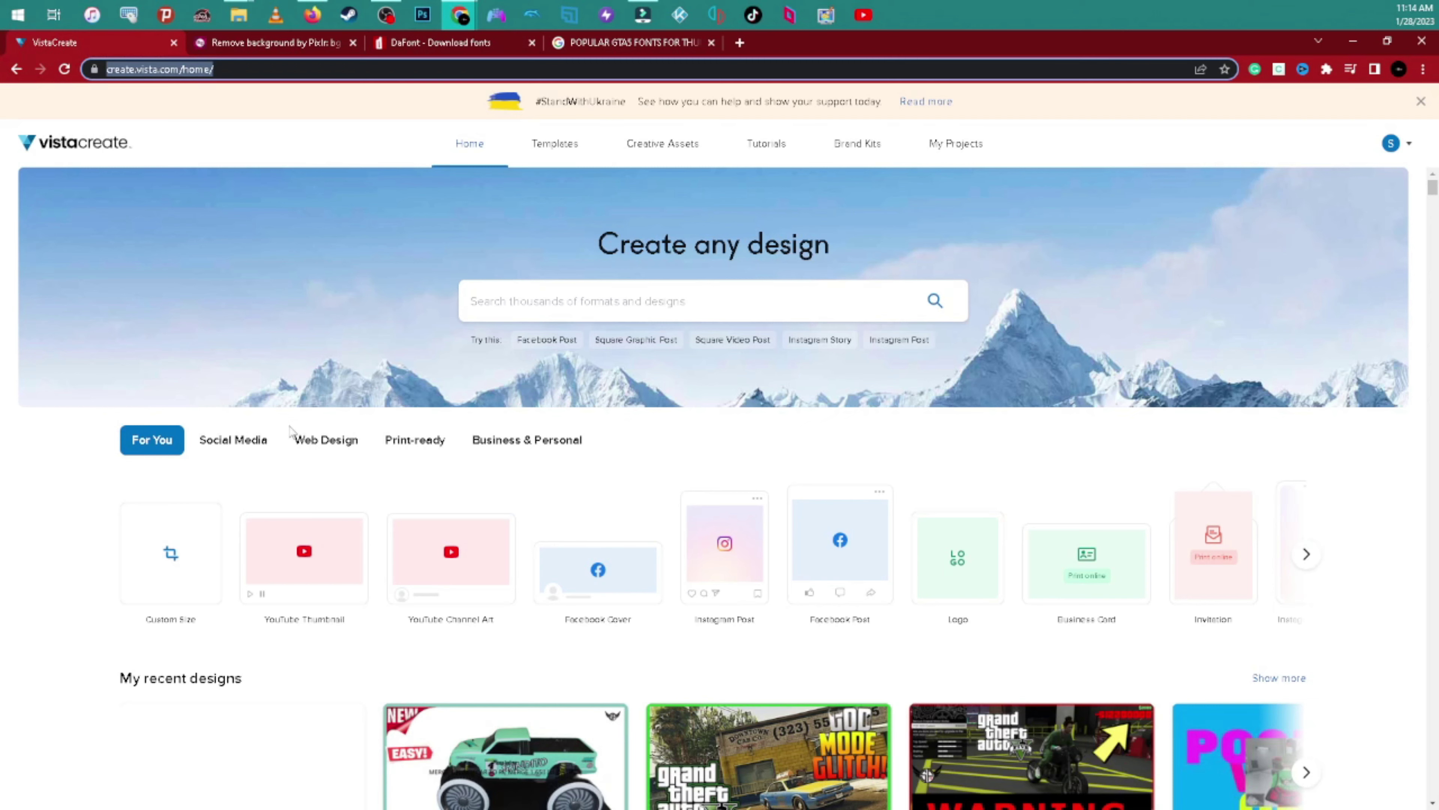
Find the YouTube Thumbnail format among the suggested design types and create a blank 1280 x 720 px design.
{"action": "scroll", "coordinate": [644, 553], "scroll_direction": "down", "scroll_amount": 2}
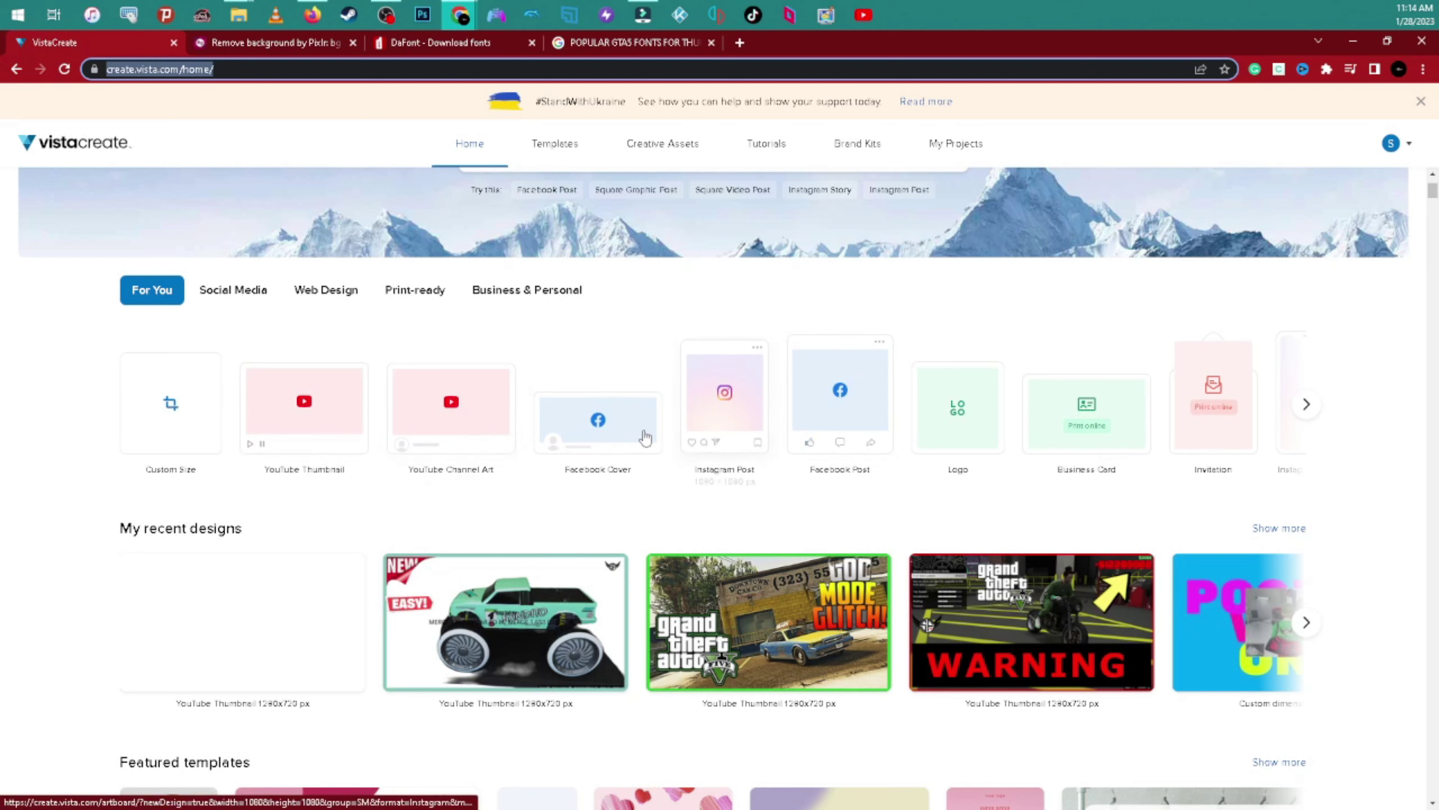
{"action": "left_click", "coordinate": [1306, 404]}
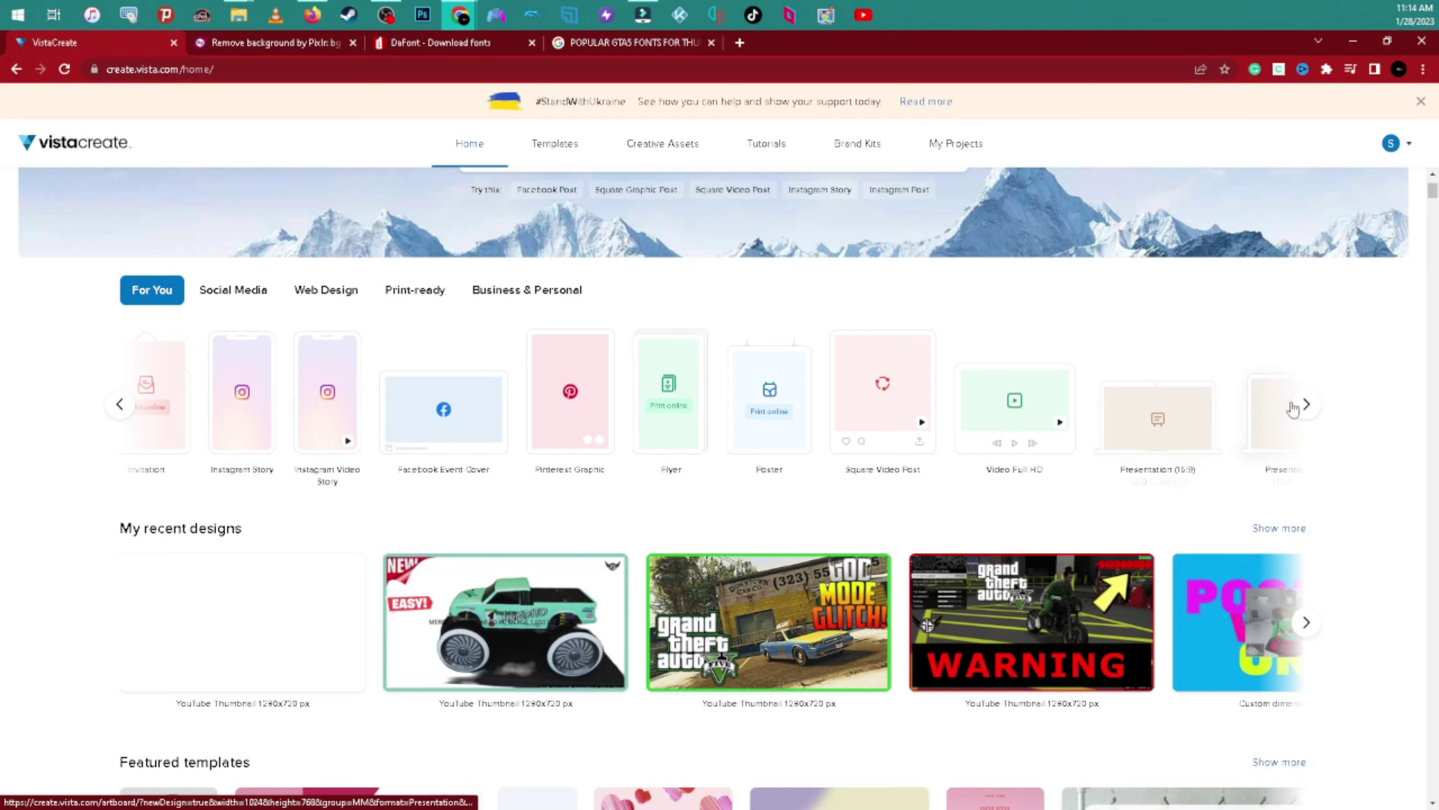
{"action": "left_click", "coordinate": [121, 404]}
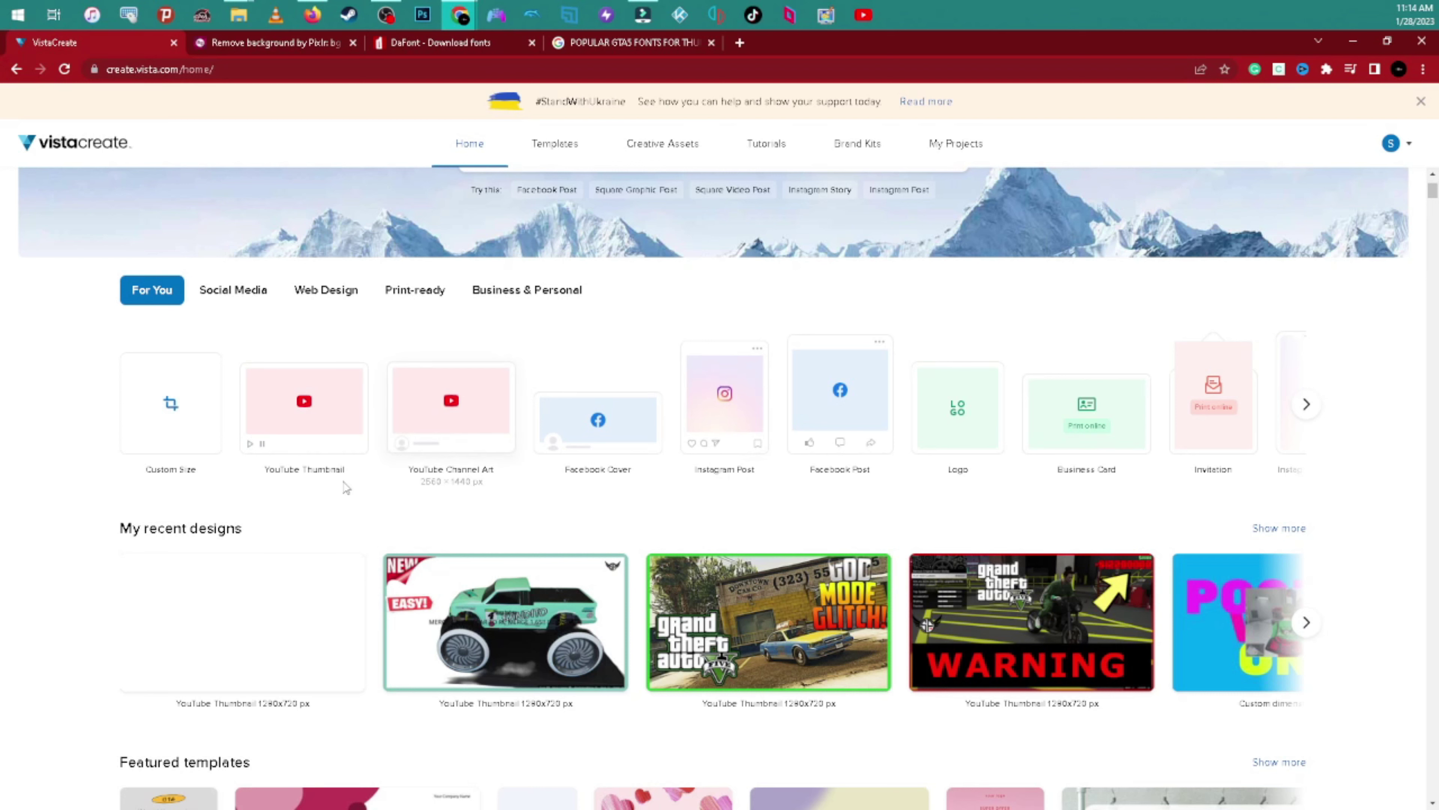
{"action": "left_click", "coordinate": [320, 404]}
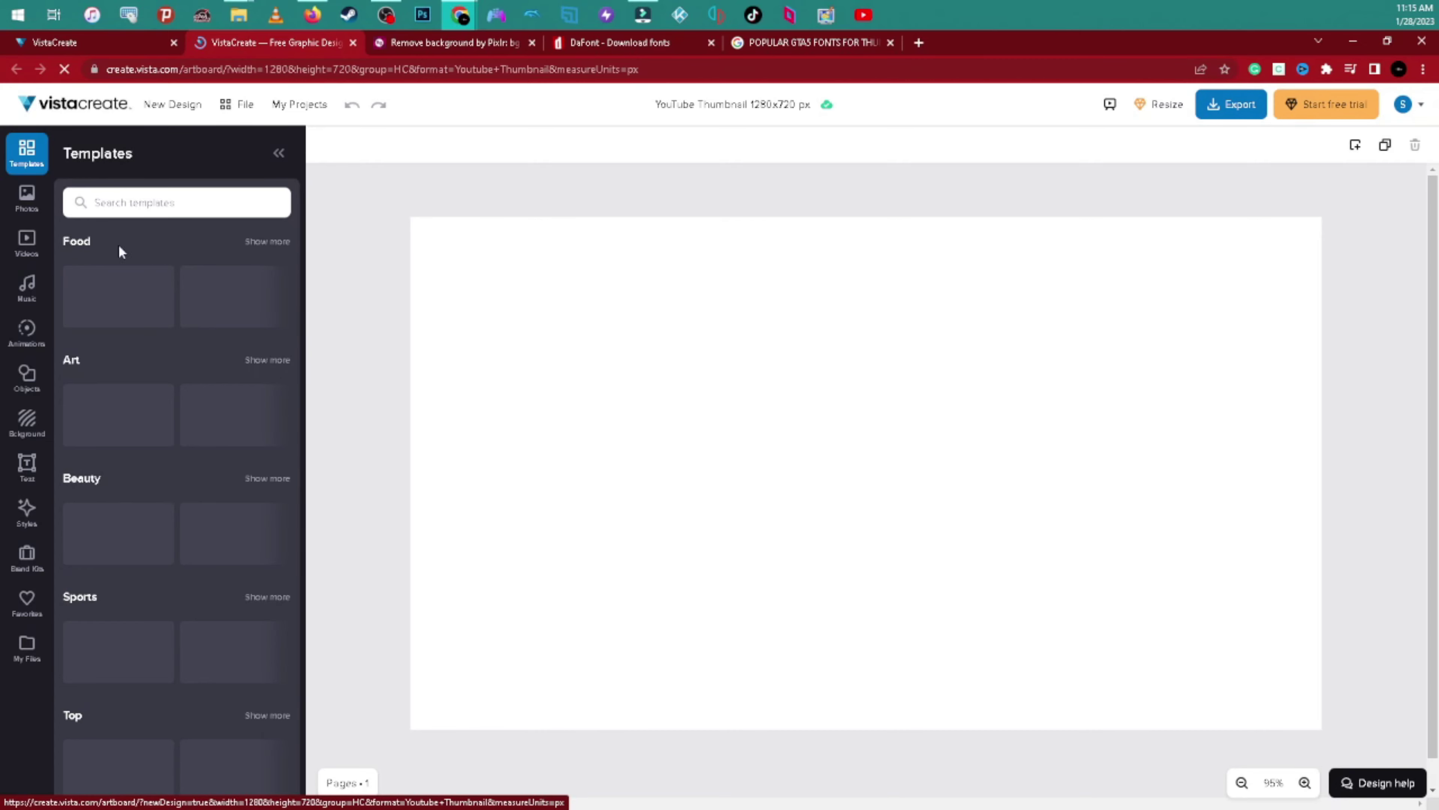
Browse the YouTube thumbnail templates by category, from Food, Art and Beauty down to the seasonal designs.
{"action": "scroll", "coordinate": [193, 527], "scroll_direction": "down", "scroll_amount": 5}
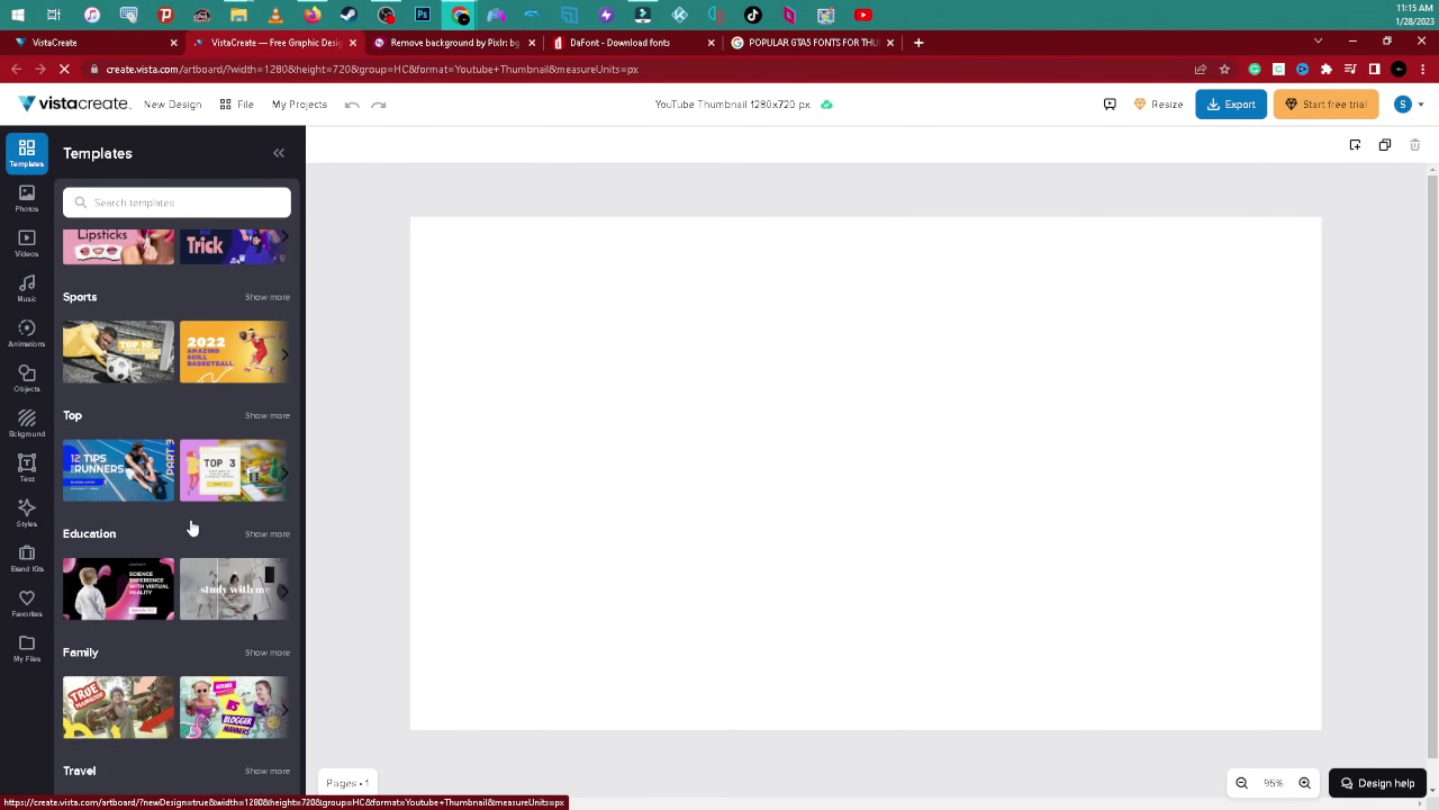
{"action": "scroll", "coordinate": [193, 527], "scroll_direction": "down", "scroll_amount": 15}
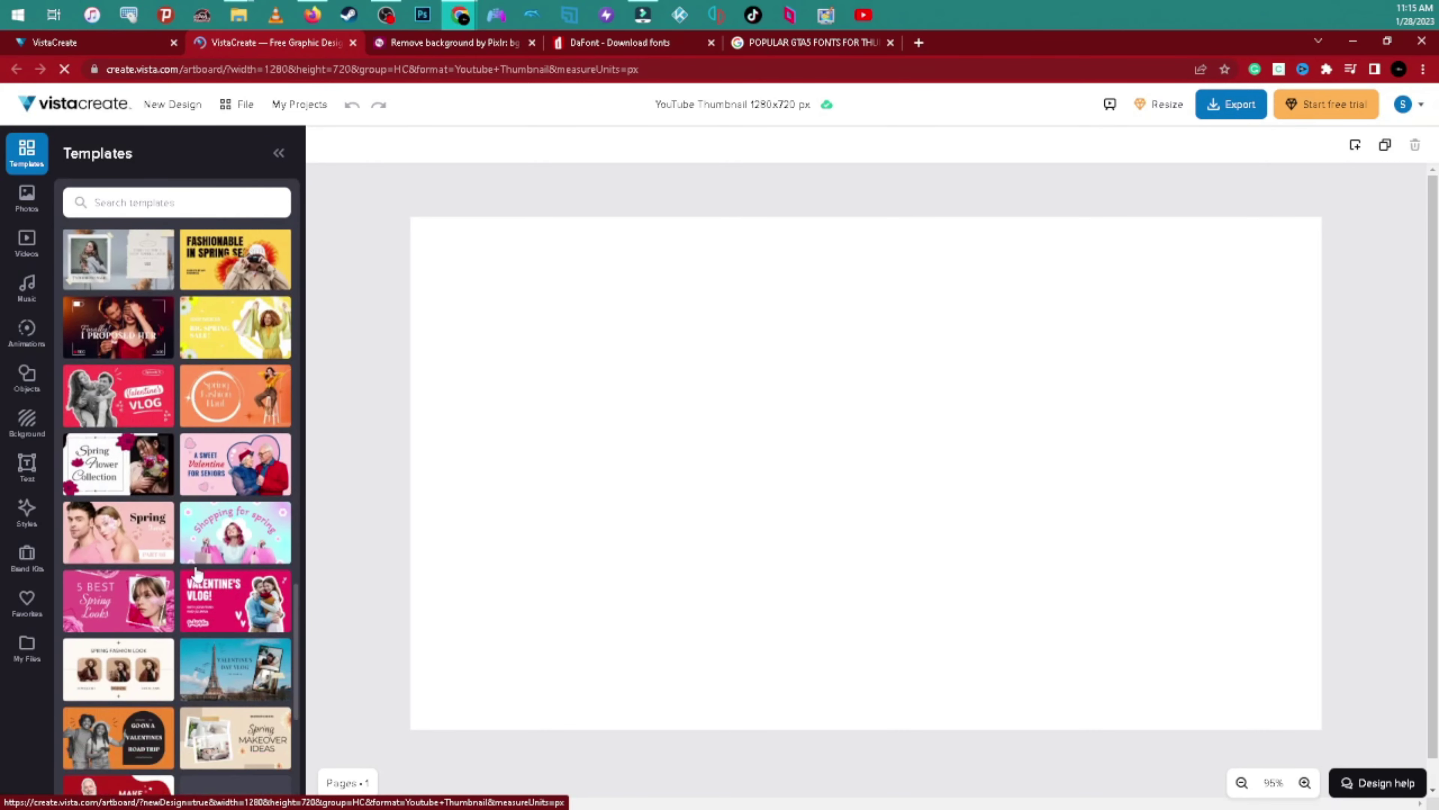
{"action": "scroll", "coordinate": [197, 575], "scroll_direction": "up", "scroll_amount": 15}
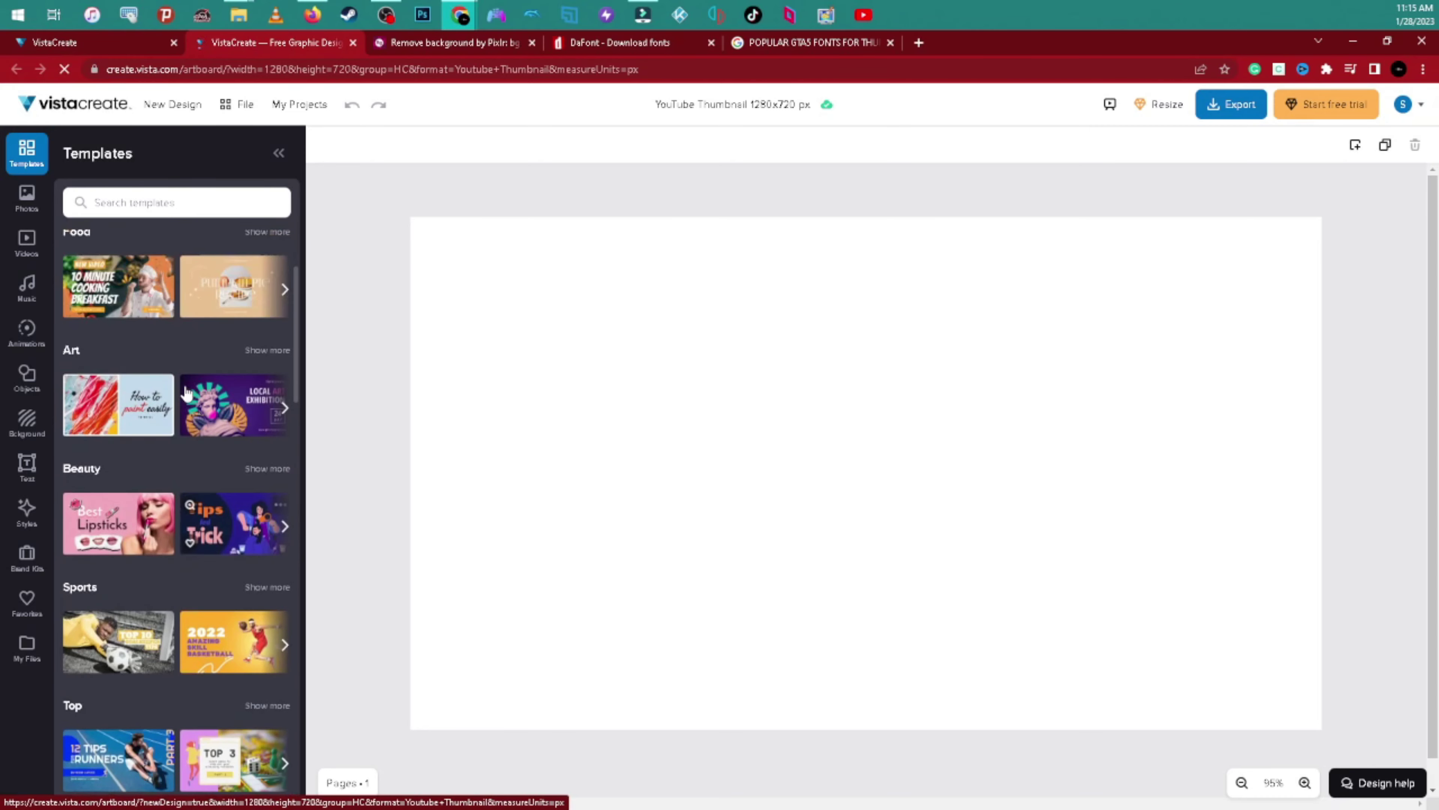
{"action": "scroll", "coordinate": [204, 397], "scroll_direction": "down", "scroll_amount": 15}
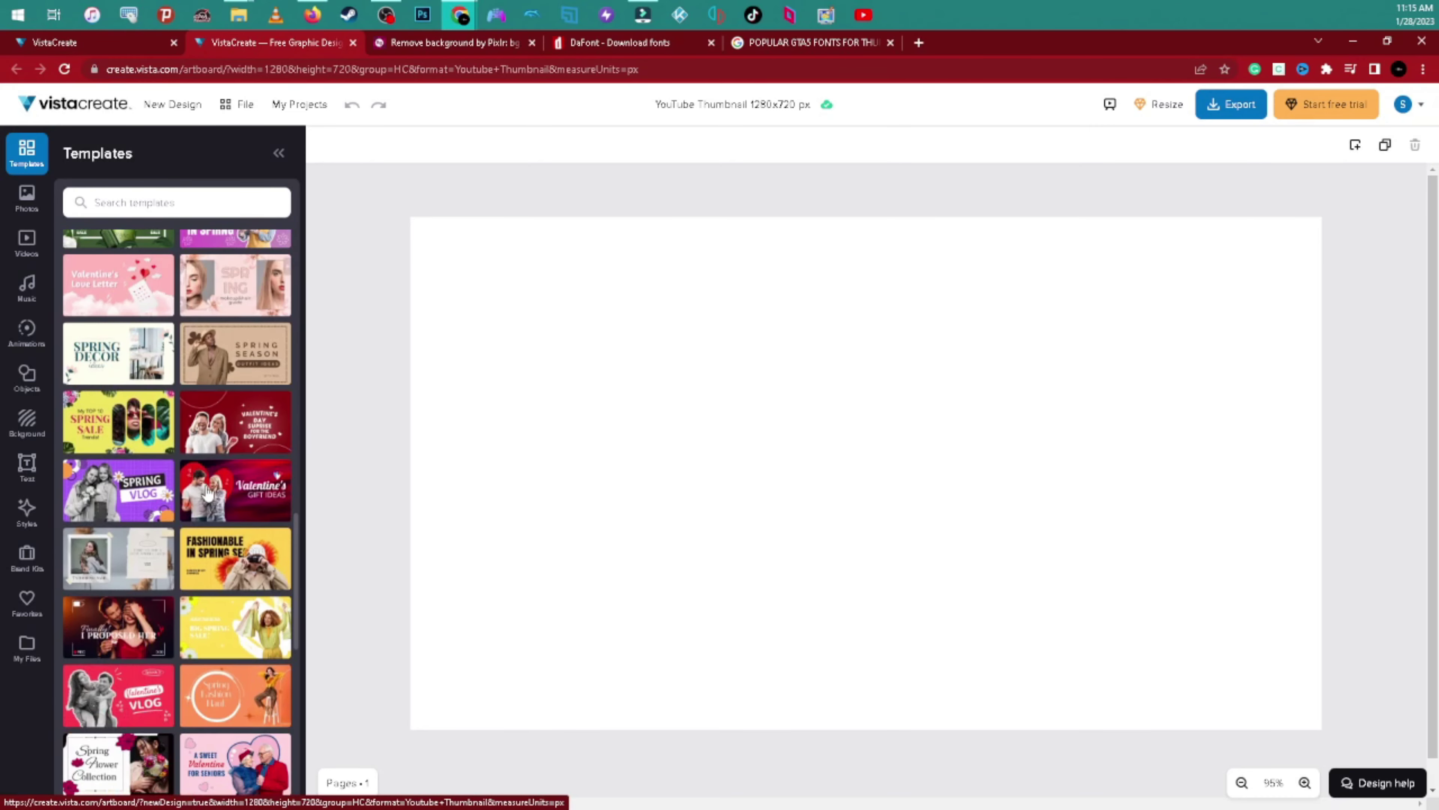
{"action": "scroll", "coordinate": [207, 493], "scroll_direction": "down", "scroll_amount": 10}
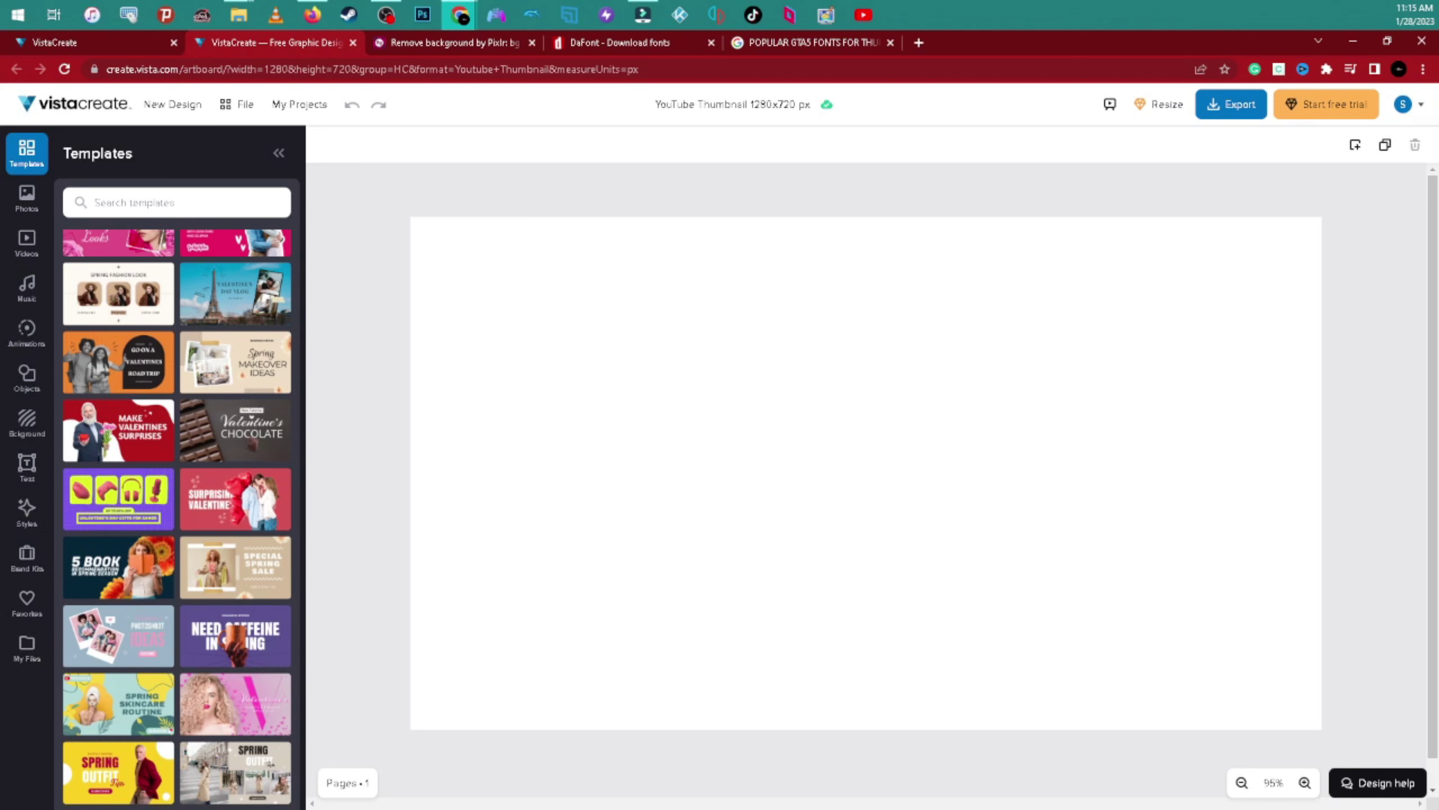
Look through the trending stock photos available for the thumbnail.
{"action": "left_click", "coordinate": [27, 198]}
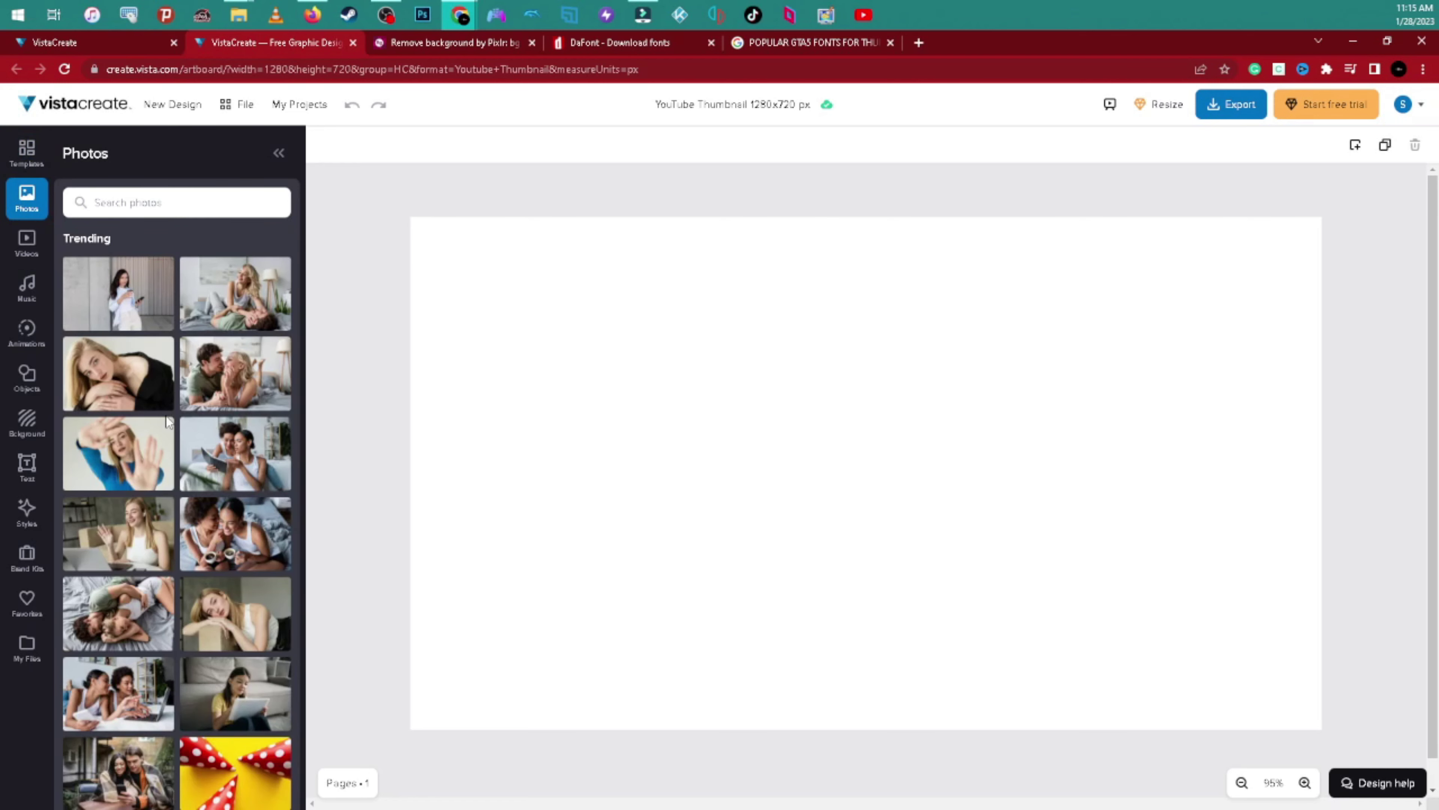
{"action": "scroll", "coordinate": [168, 423], "scroll_direction": "down", "scroll_amount": 7}
{"action": "scroll", "coordinate": [171, 484], "scroll_direction": "up", "scroll_amount": 7}
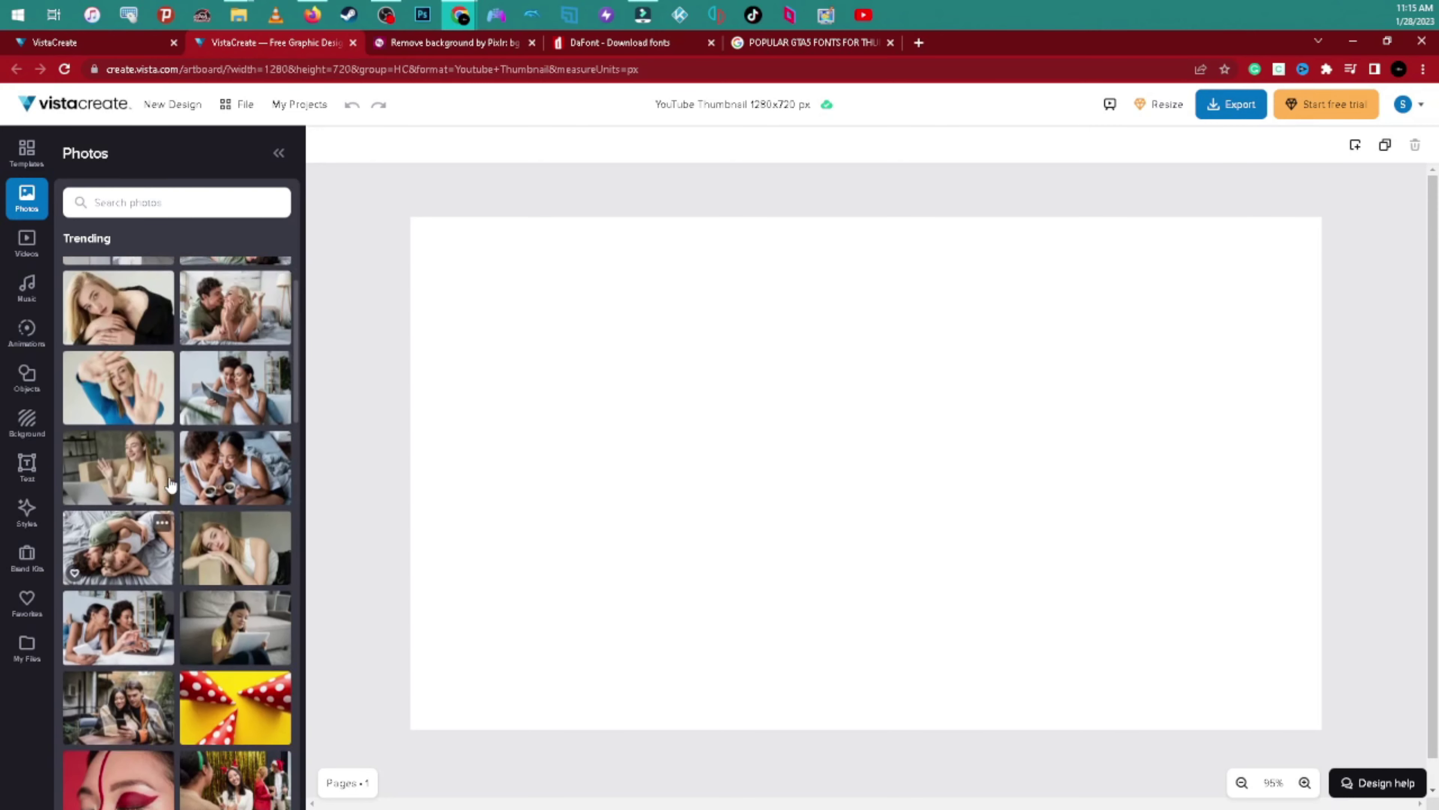
{"action": "scroll", "coordinate": [166, 375], "scroll_direction": "down", "scroll_amount": 3}
{"action": "scroll", "coordinate": [167, 375], "scroll_direction": "down", "scroll_amount": 15}
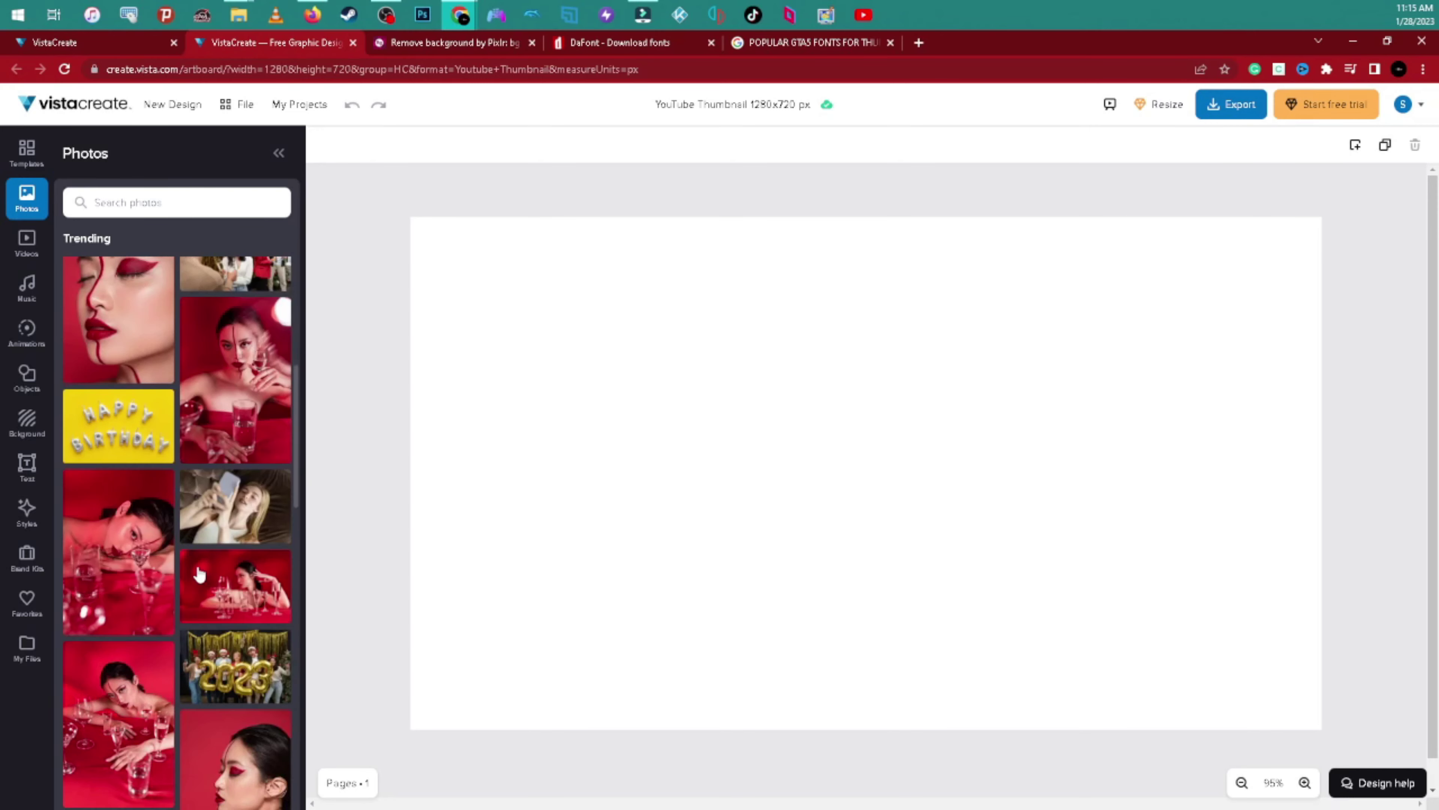
{"action": "scroll", "coordinate": [204, 645], "scroll_direction": "down", "scroll_amount": 15}
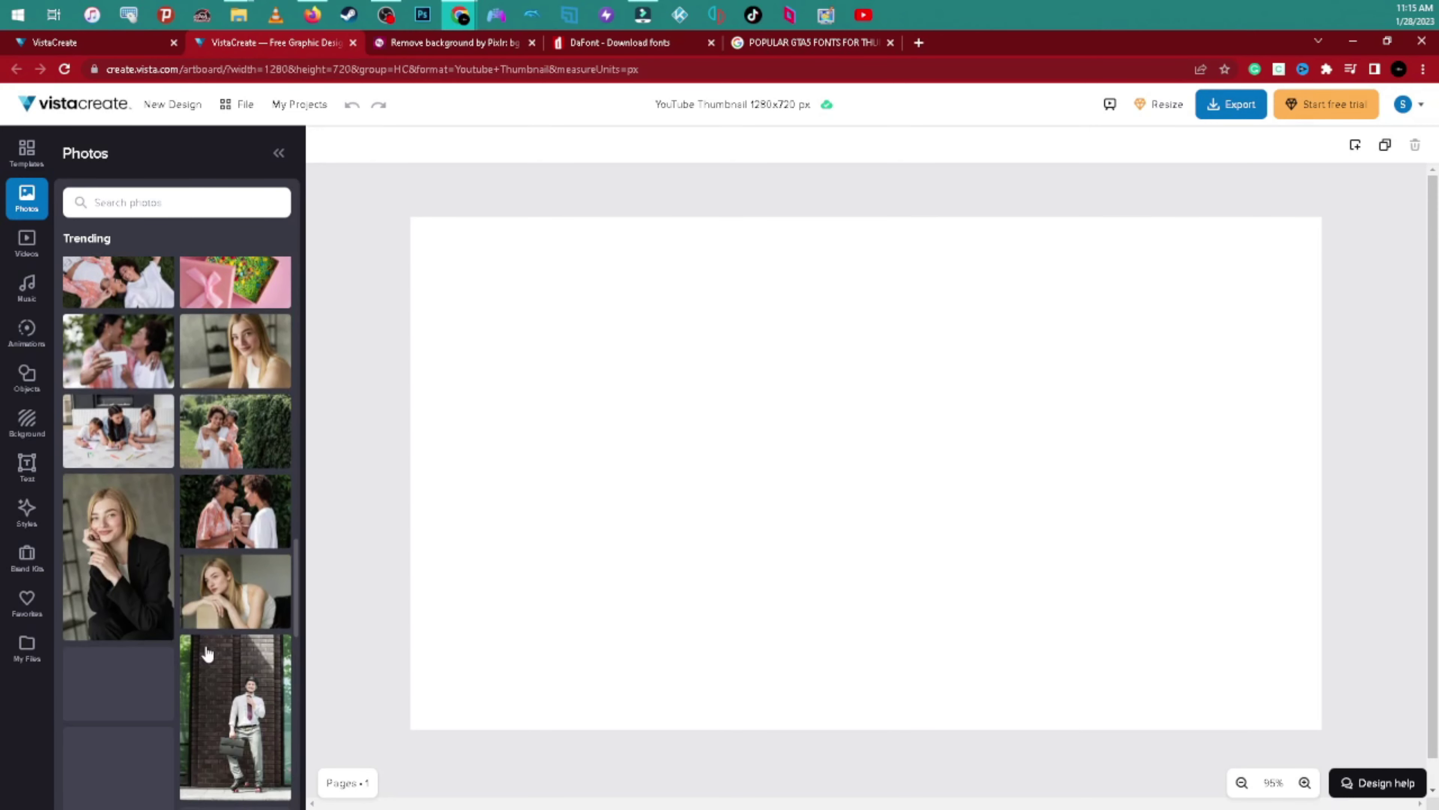
{"action": "scroll", "coordinate": [205, 645], "scroll_direction": "down", "scroll_amount": 4}
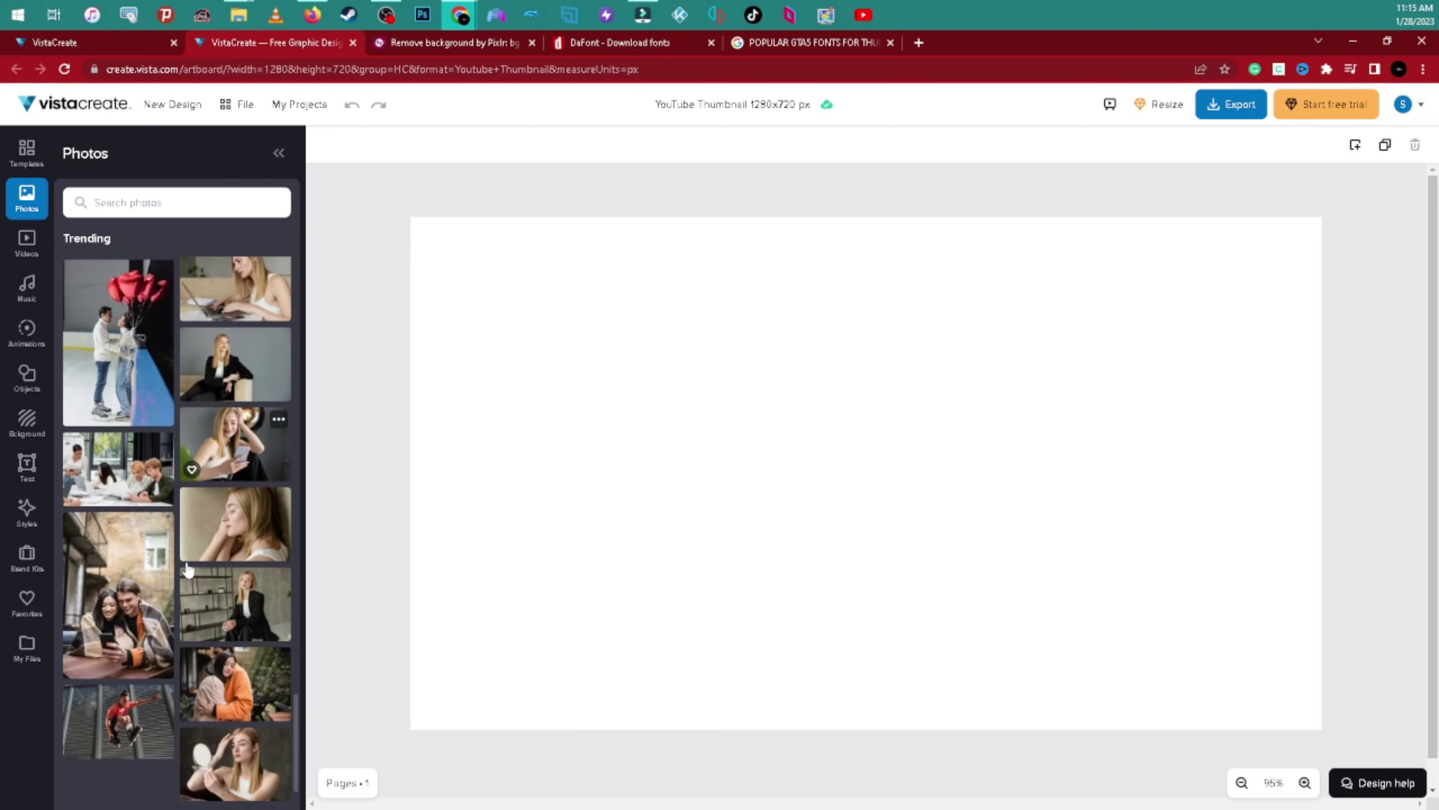
Look through the trending stock videos available for the design.
{"action": "left_click", "coordinate": [28, 243]}
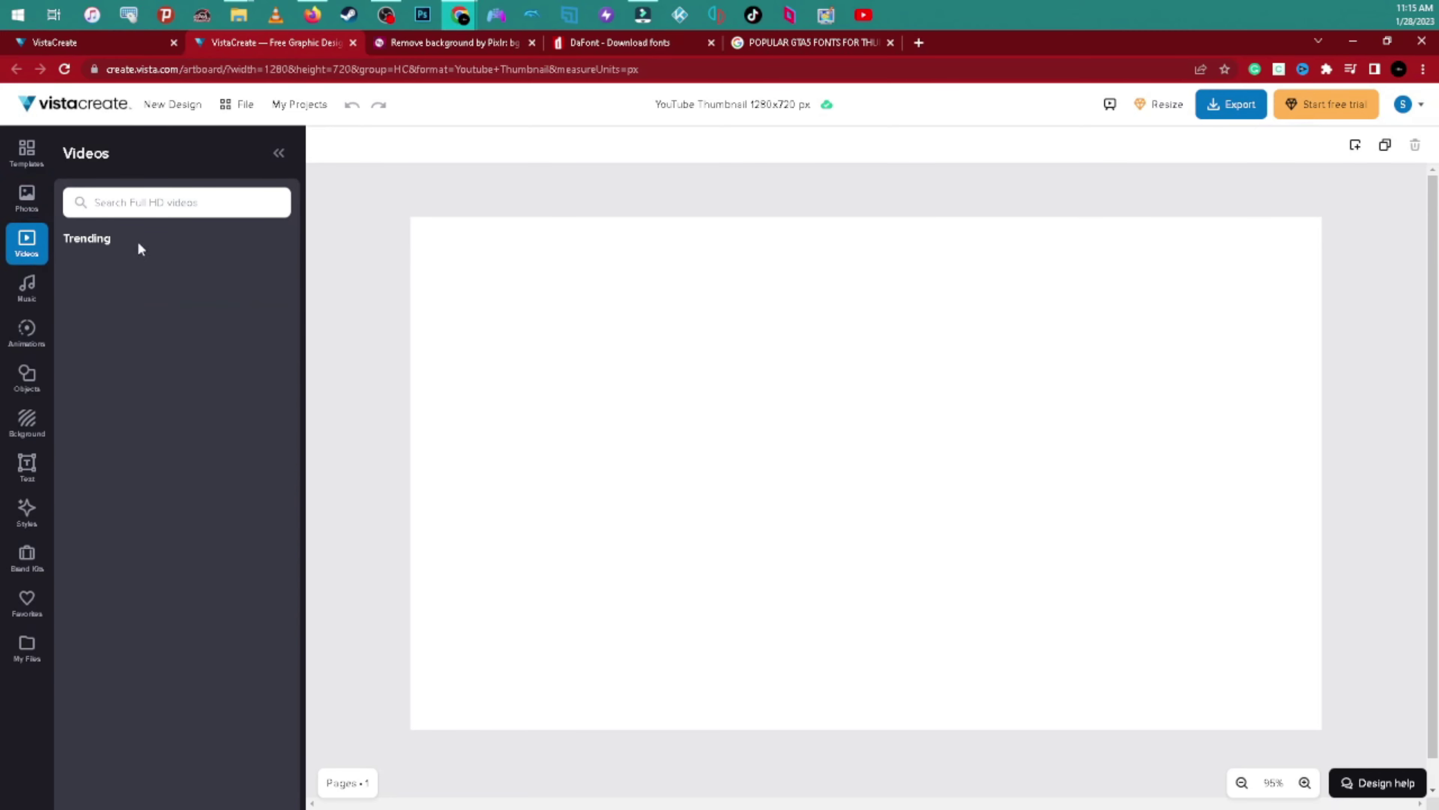
{"action": "scroll", "coordinate": [197, 496], "scroll_direction": "down", "scroll_amount": 1}
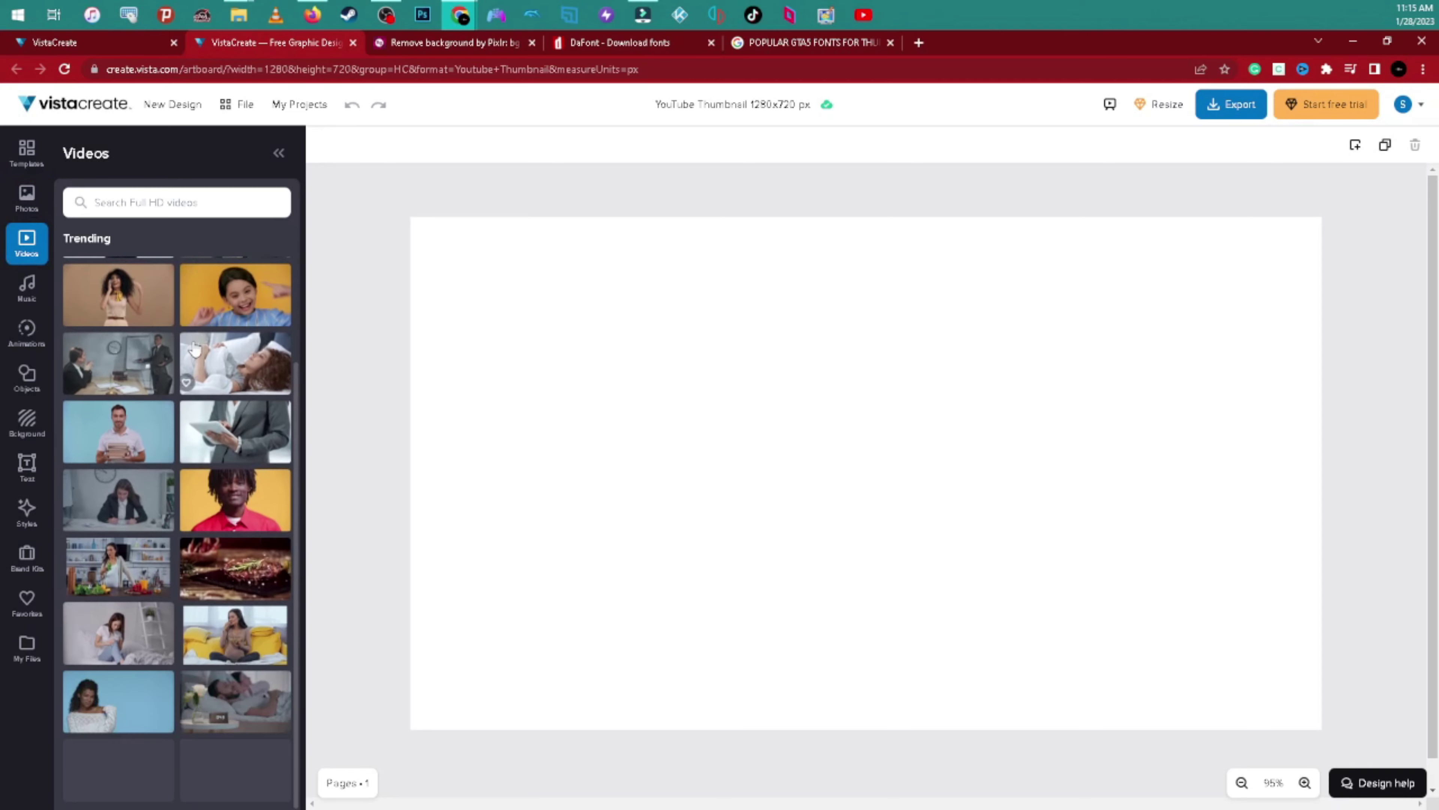
{"action": "scroll", "coordinate": [118, 380], "scroll_direction": "down", "scroll_amount": 5}
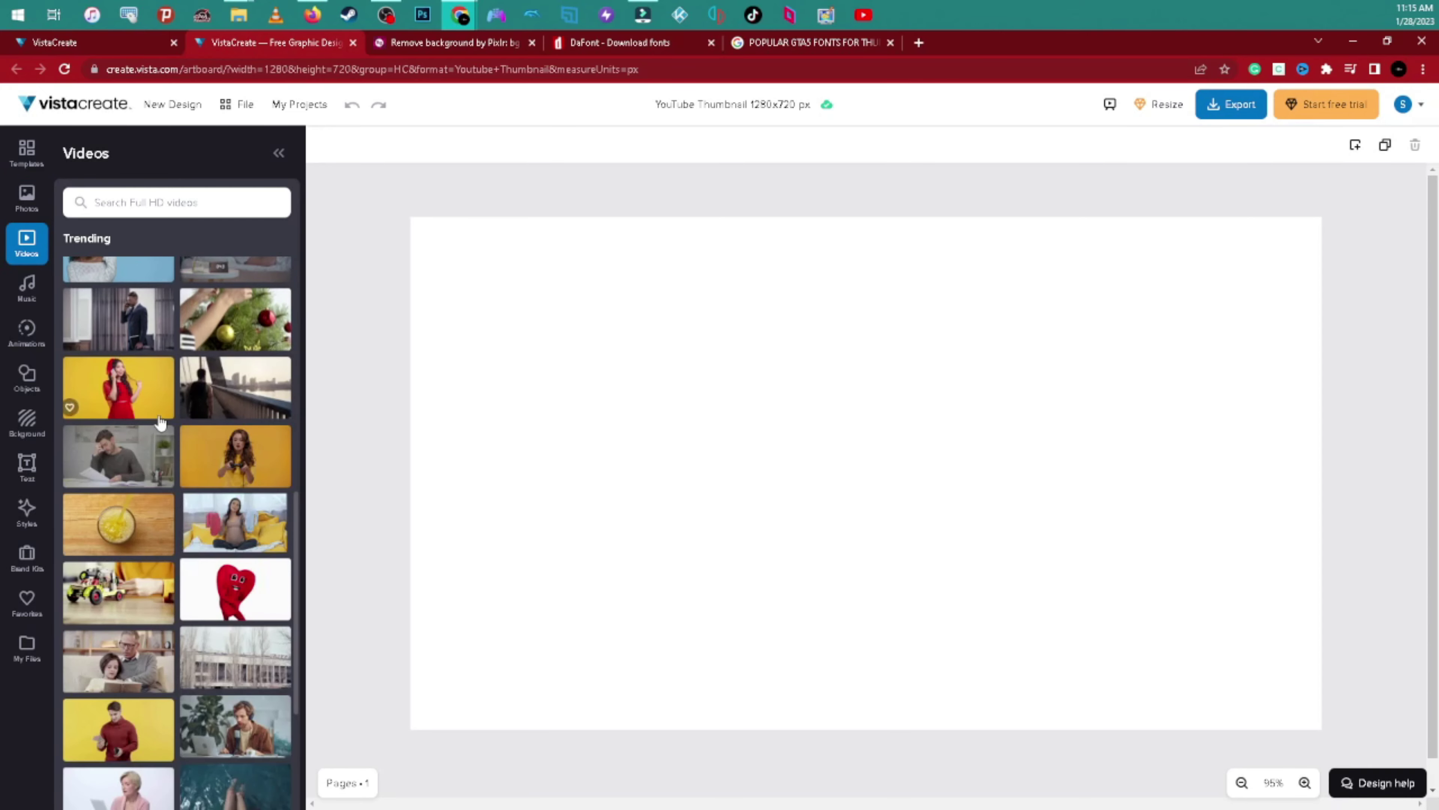
{"action": "scroll", "coordinate": [119, 380], "scroll_direction": "up", "scroll_amount": 7}
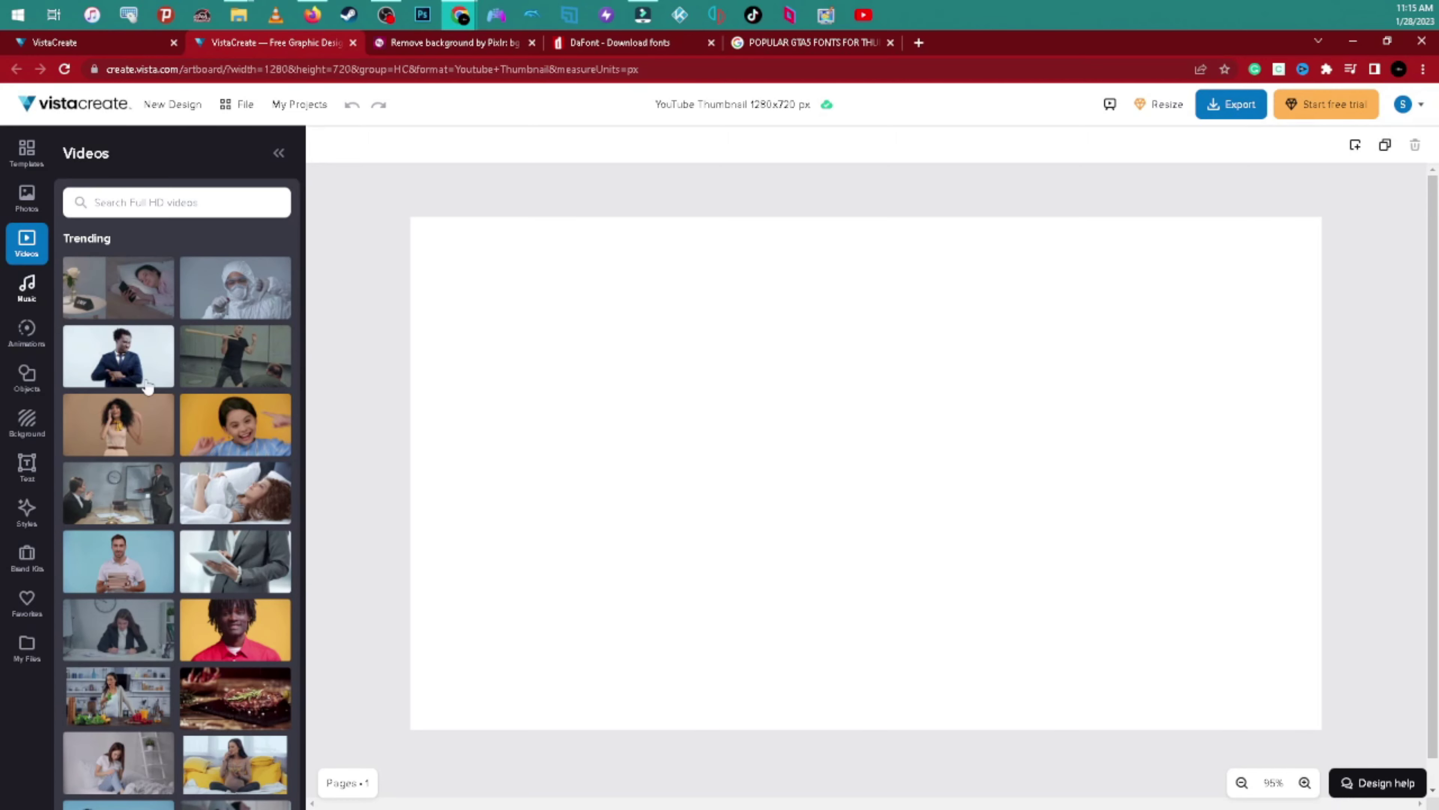
Examine the range of music genres and moods offered in the music library.
{"action": "left_click", "coordinate": [27, 288]}
{"action": "scroll", "coordinate": [170, 397], "scroll_direction": "down", "scroll_amount": 7}
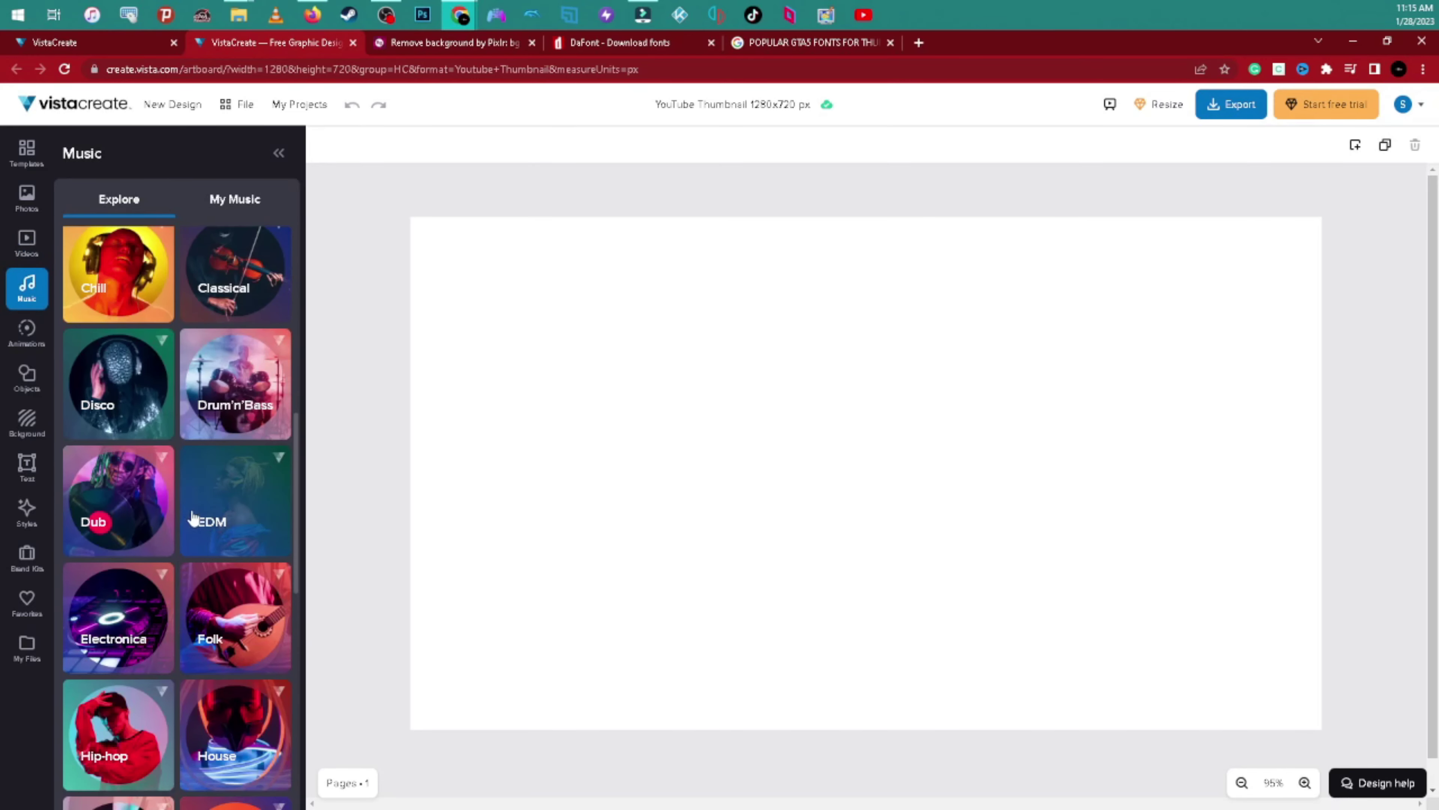
{"action": "scroll", "coordinate": [210, 561], "scroll_direction": "down", "scroll_amount": 5}
{"action": "scroll", "coordinate": [214, 573], "scroll_direction": "down", "scroll_amount": 7}
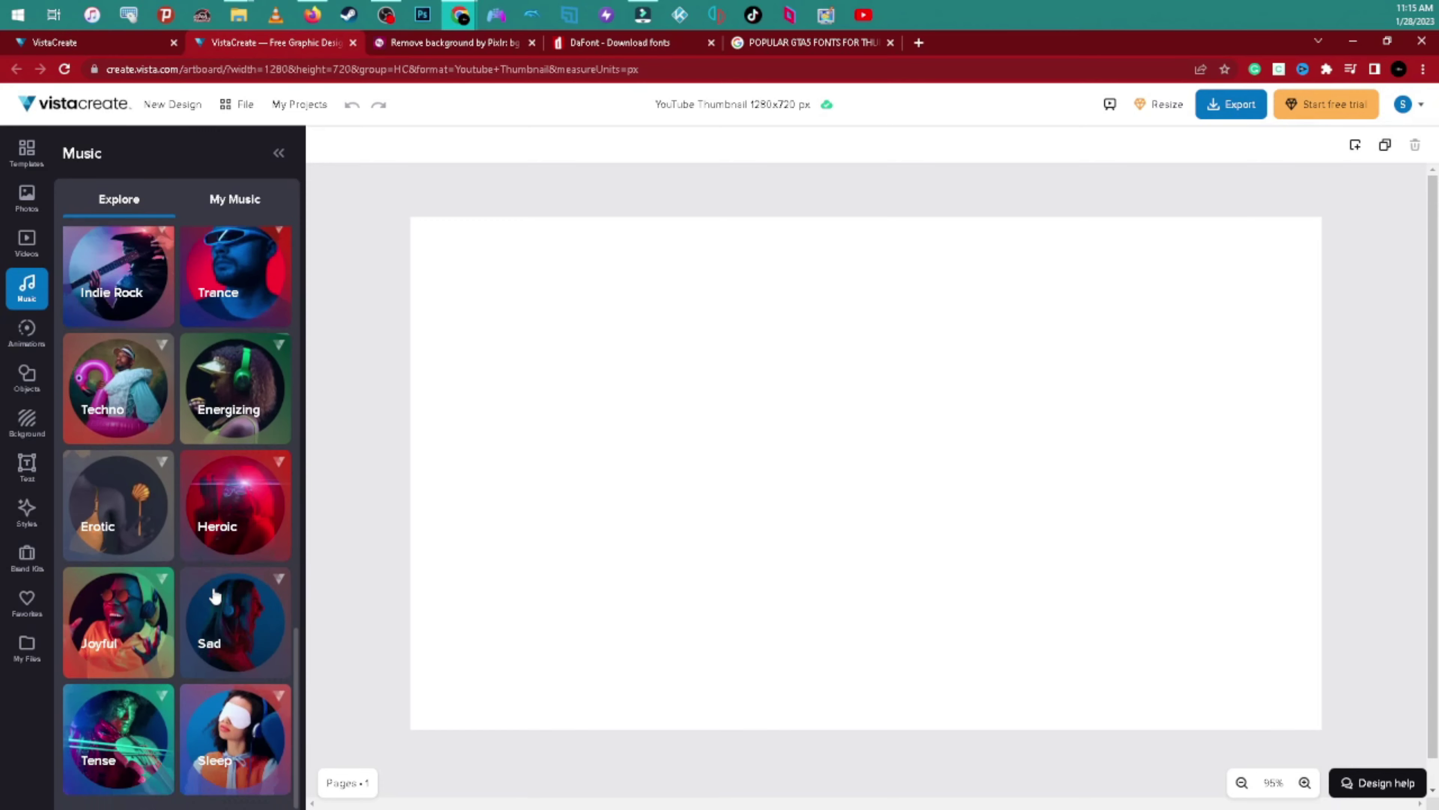
{"action": "scroll", "coordinate": [213, 601], "scroll_direction": "up", "scroll_amount": 15}
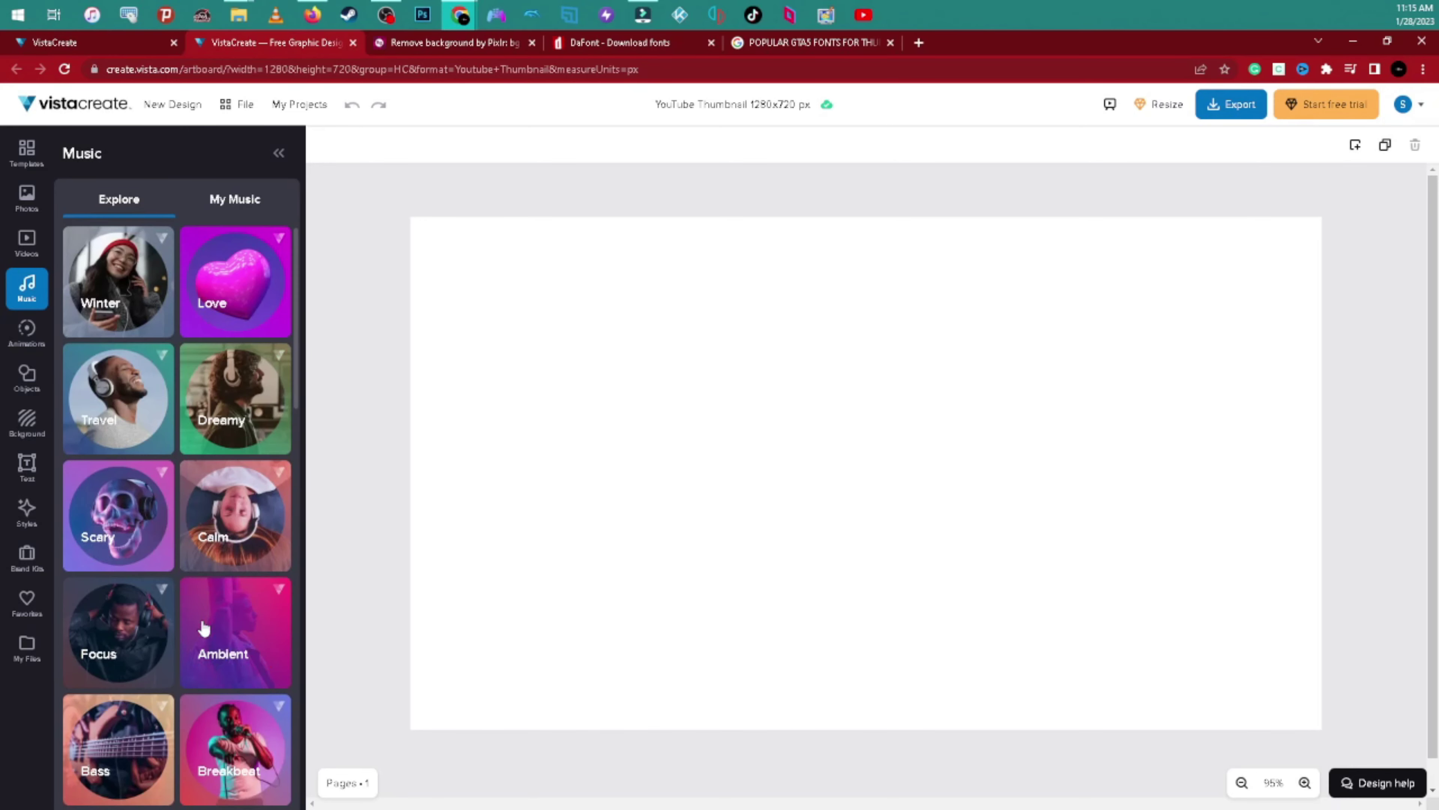
{"action": "scroll", "coordinate": [208, 510], "scroll_direction": "down", "scroll_amount": 15}
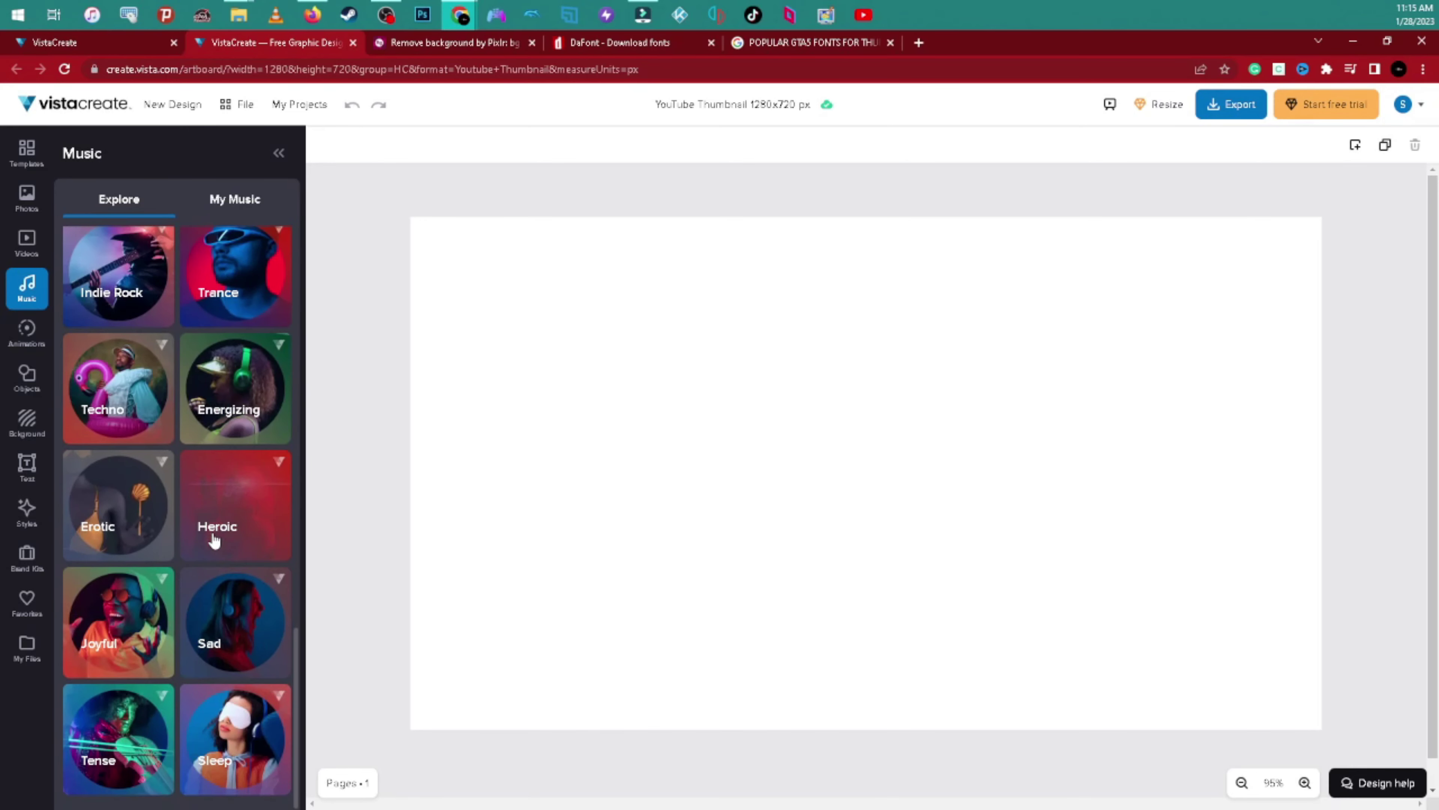
{"action": "scroll", "coordinate": [211, 539], "scroll_direction": "up", "scroll_amount": 8}
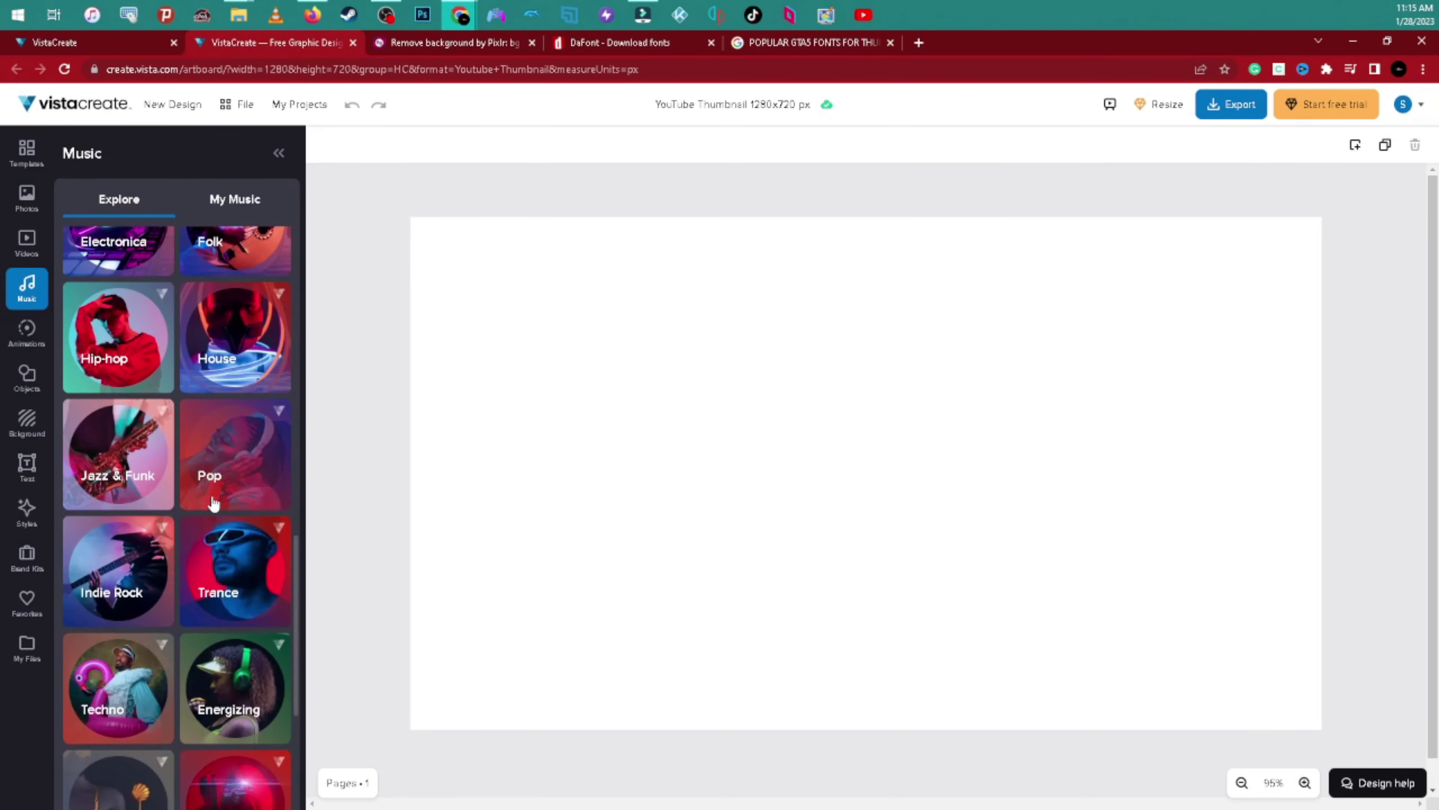
{"action": "scroll", "coordinate": [201, 484], "scroll_direction": "up", "scroll_amount": 6}
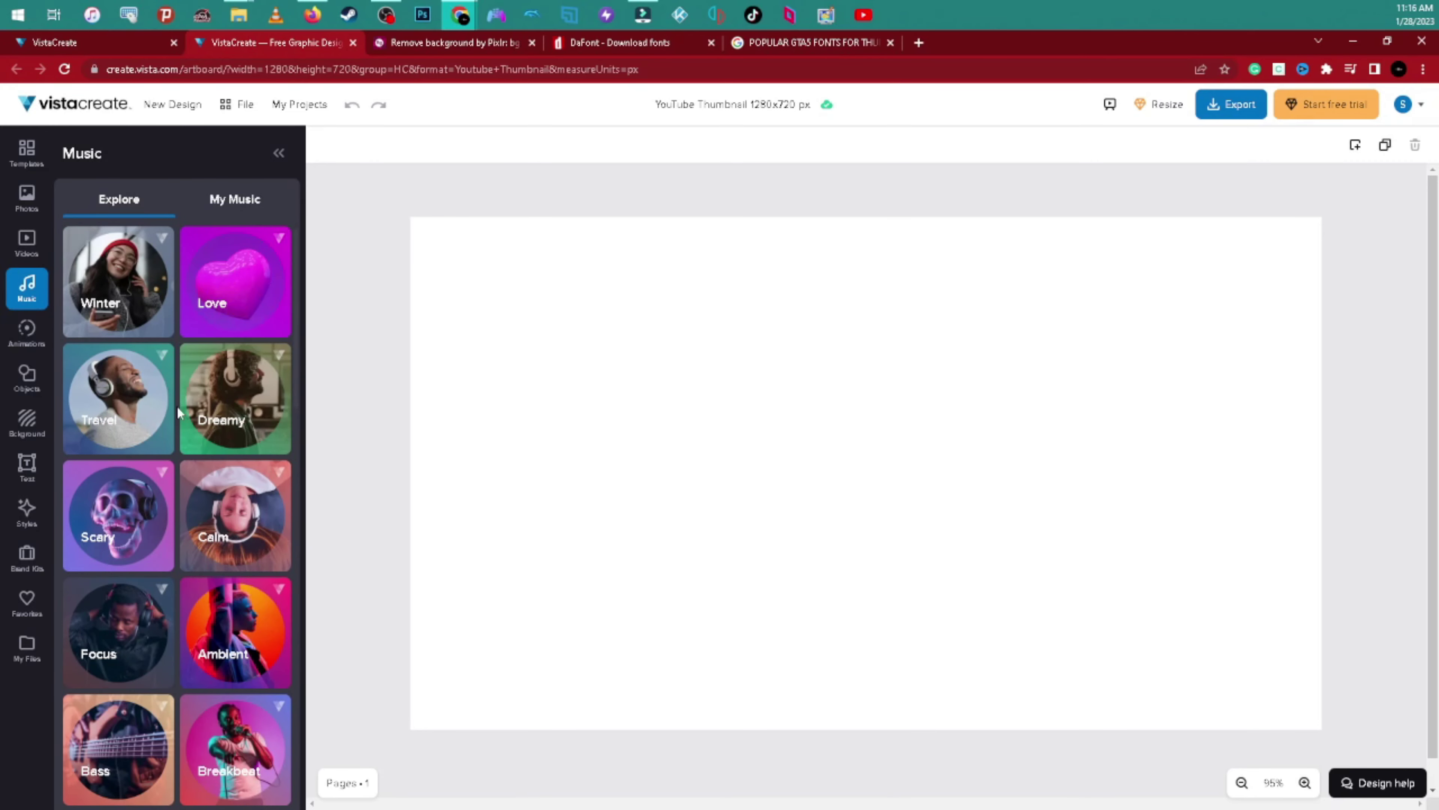
{"action": "scroll", "coordinate": [233, 564], "scroll_direction": "down", "scroll_amount": 15}
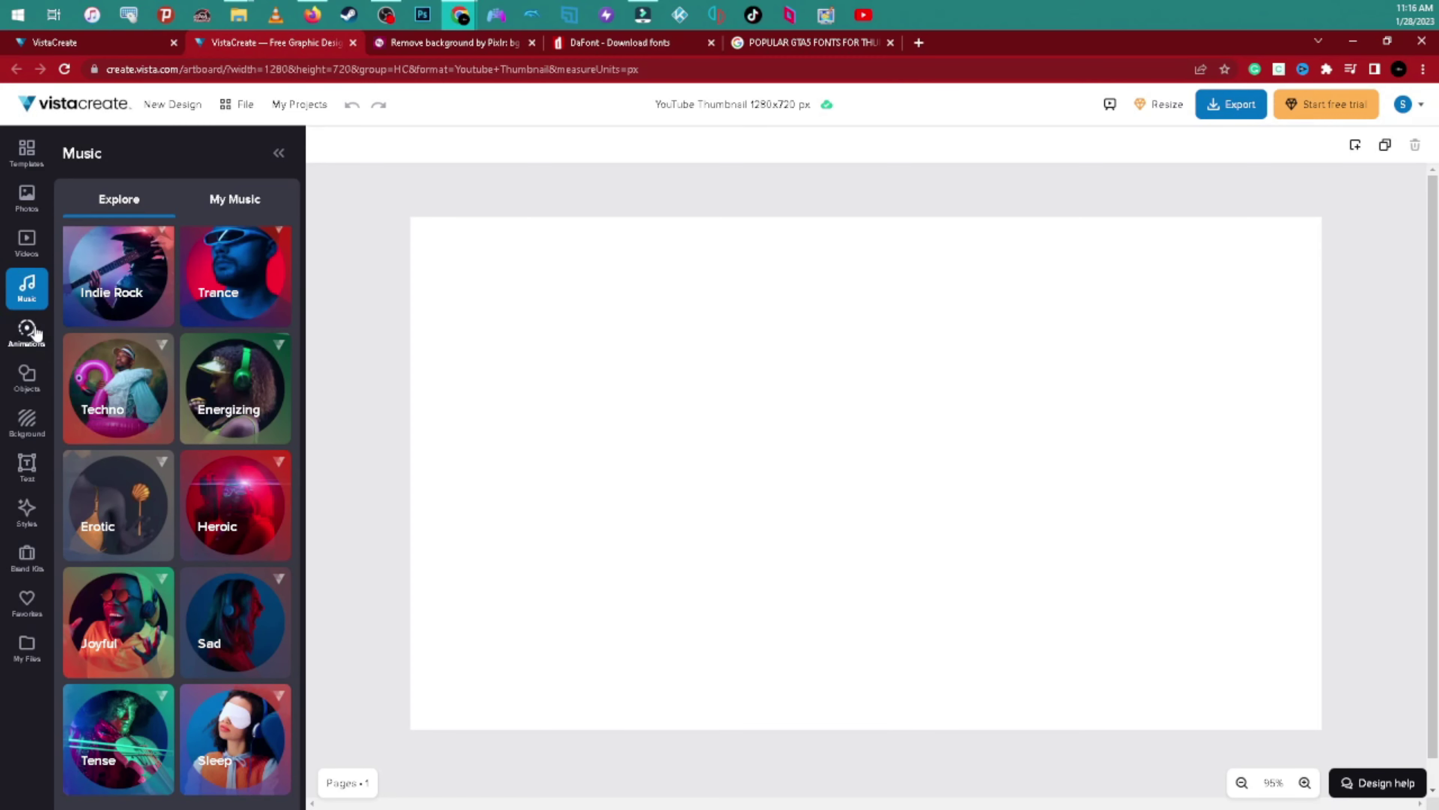
Browse the object library's categories, including shapes, lines, arrows, gradients and frames.
{"action": "left_click", "coordinate": [28, 379]}
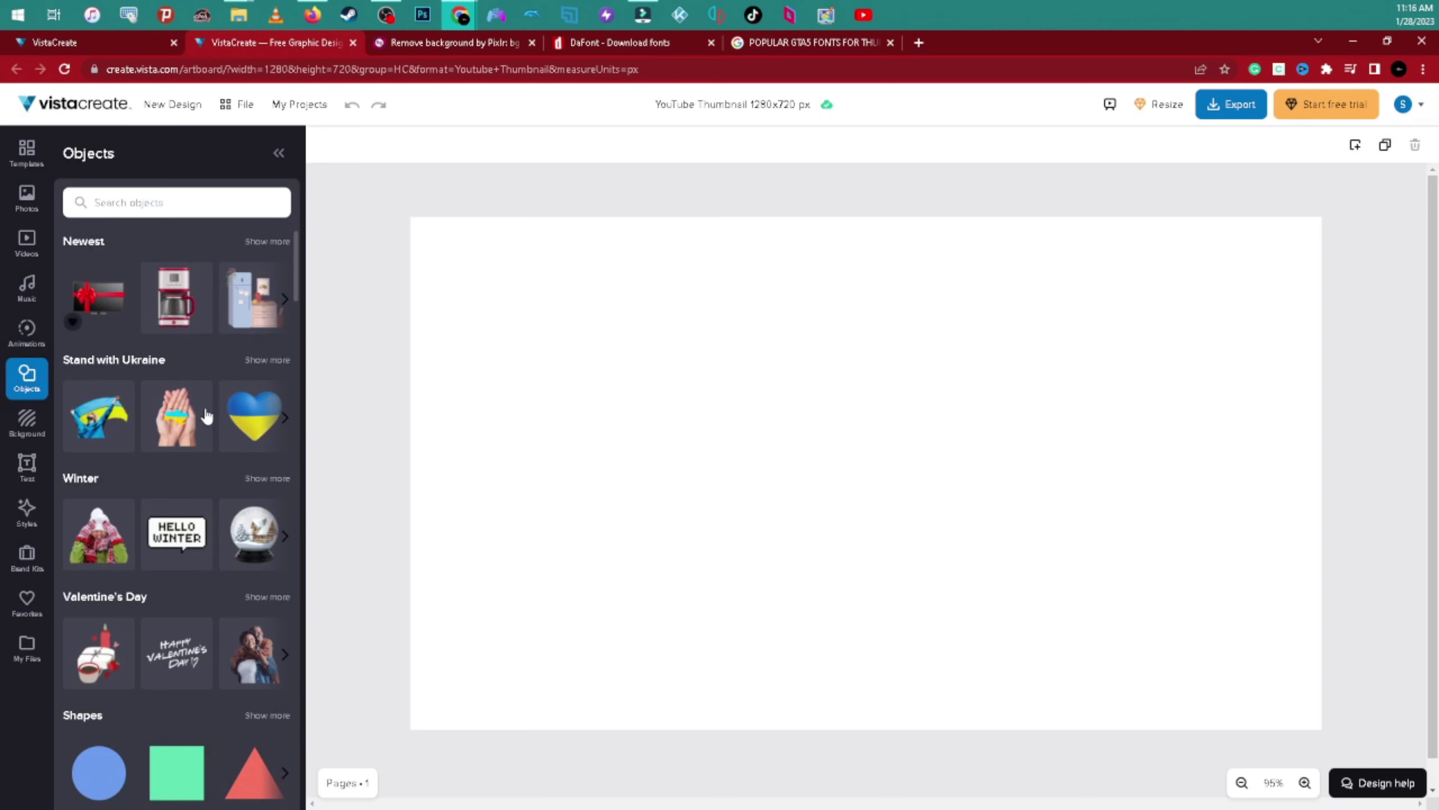
{"action": "scroll", "coordinate": [213, 437], "scroll_direction": "down", "scroll_amount": 5}
{"action": "scroll", "coordinate": [214, 448], "scroll_direction": "down", "scroll_amount": 13}
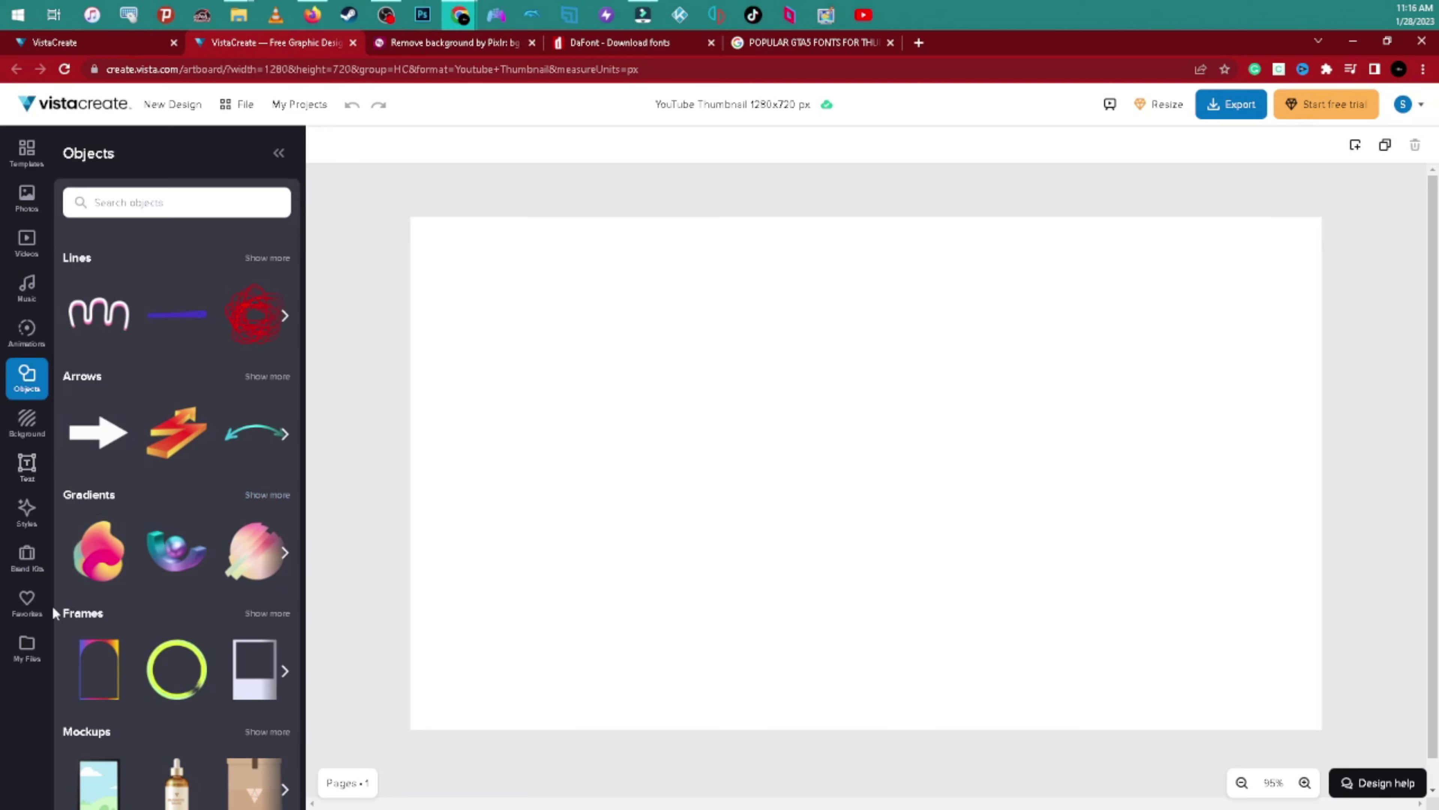
Review the uploaded files, including the GTA5 and MW2 folders and the images stored outside folders.
{"action": "left_click", "coordinate": [27, 651]}
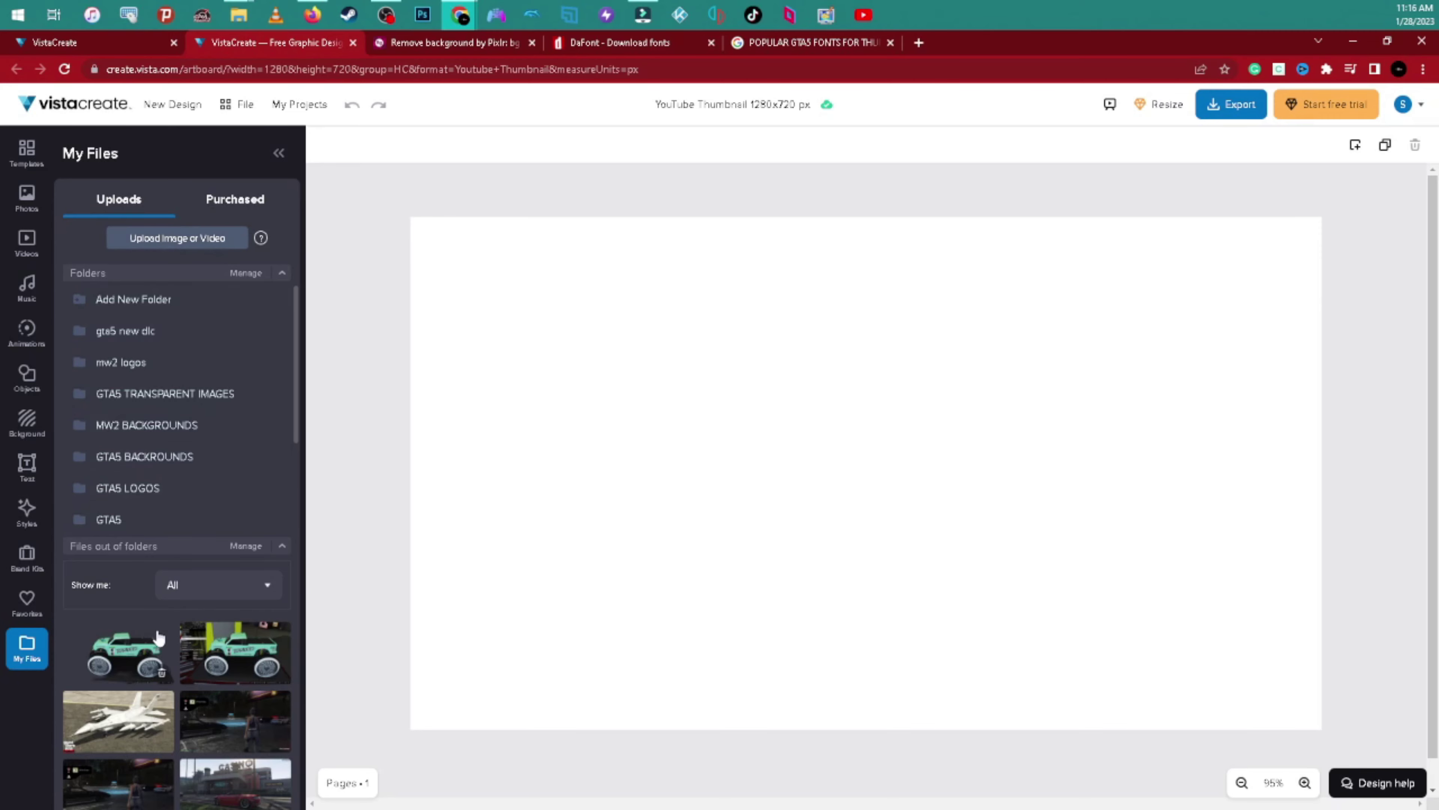
{"action": "scroll", "coordinate": [173, 660], "scroll_direction": "down", "scroll_amount": 5}
{"action": "scroll", "coordinate": [180, 561], "scroll_direction": "up", "scroll_amount": 3}
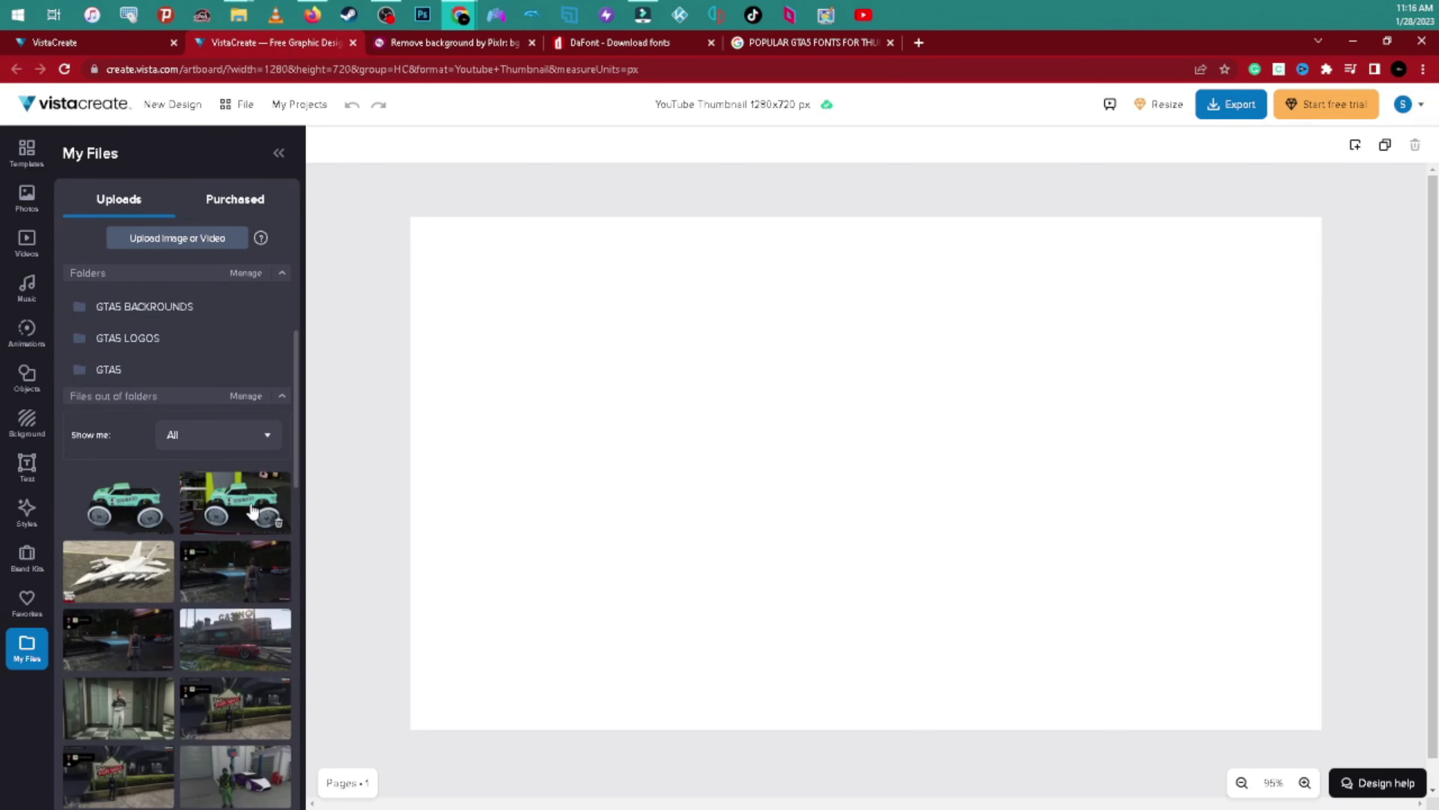
{"action": "scroll", "coordinate": [219, 498], "scroll_direction": "up", "scroll_amount": 5}
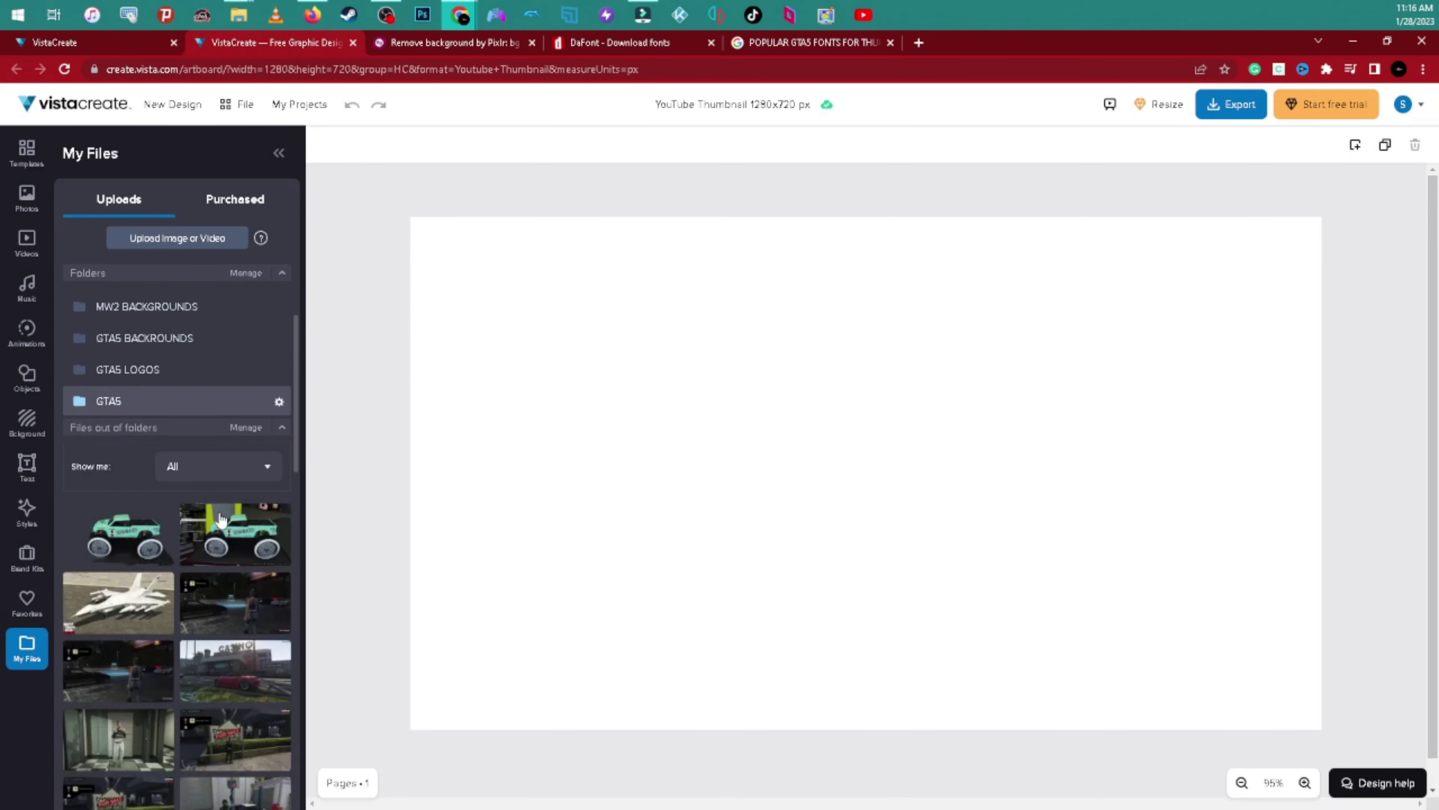
{"action": "scroll", "coordinate": [221, 519], "scroll_direction": "down", "scroll_amount": 3}
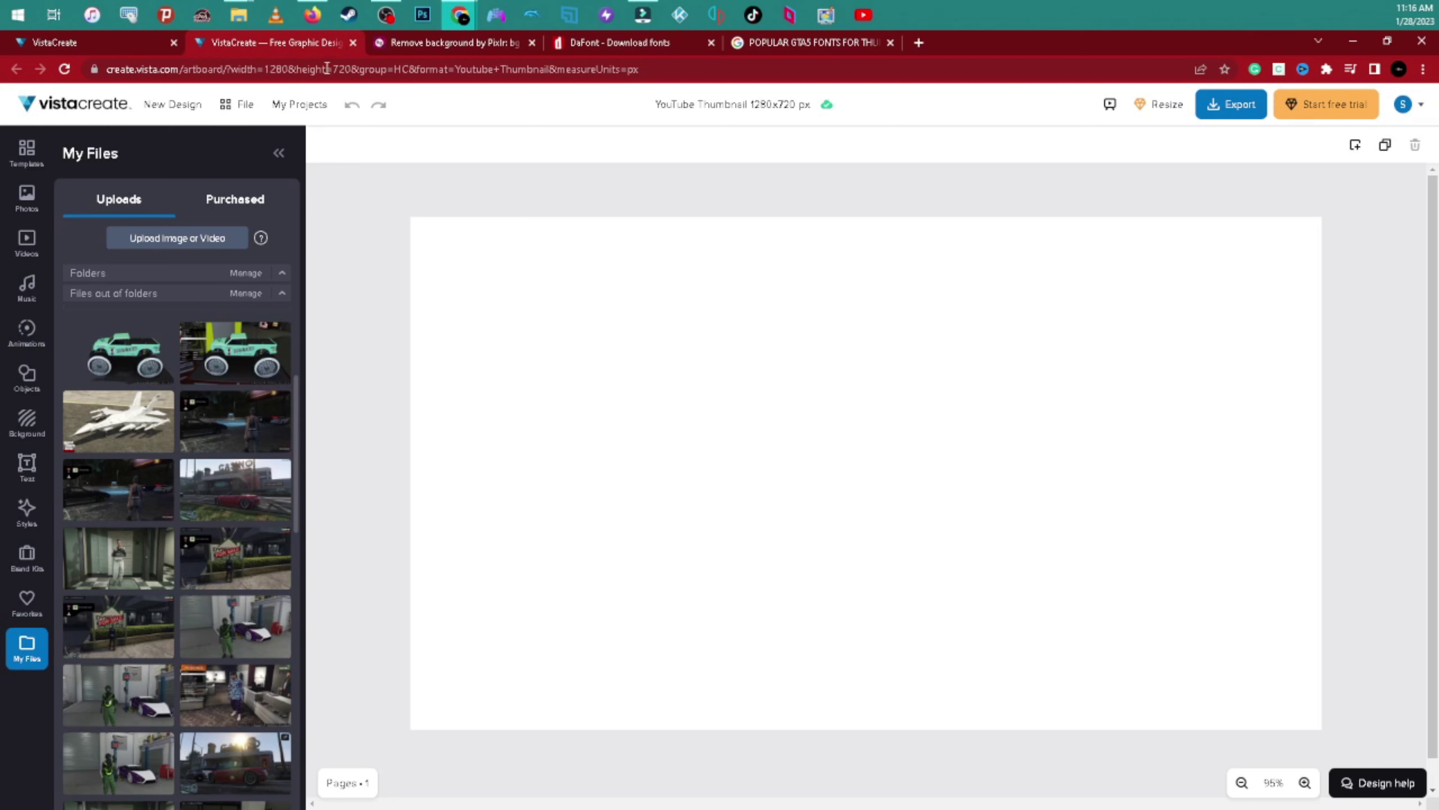
Switch to Wondershare Filmora to view the video project's preview, and return to the browser.
{"action": "left_click", "coordinate": [652, 17]}
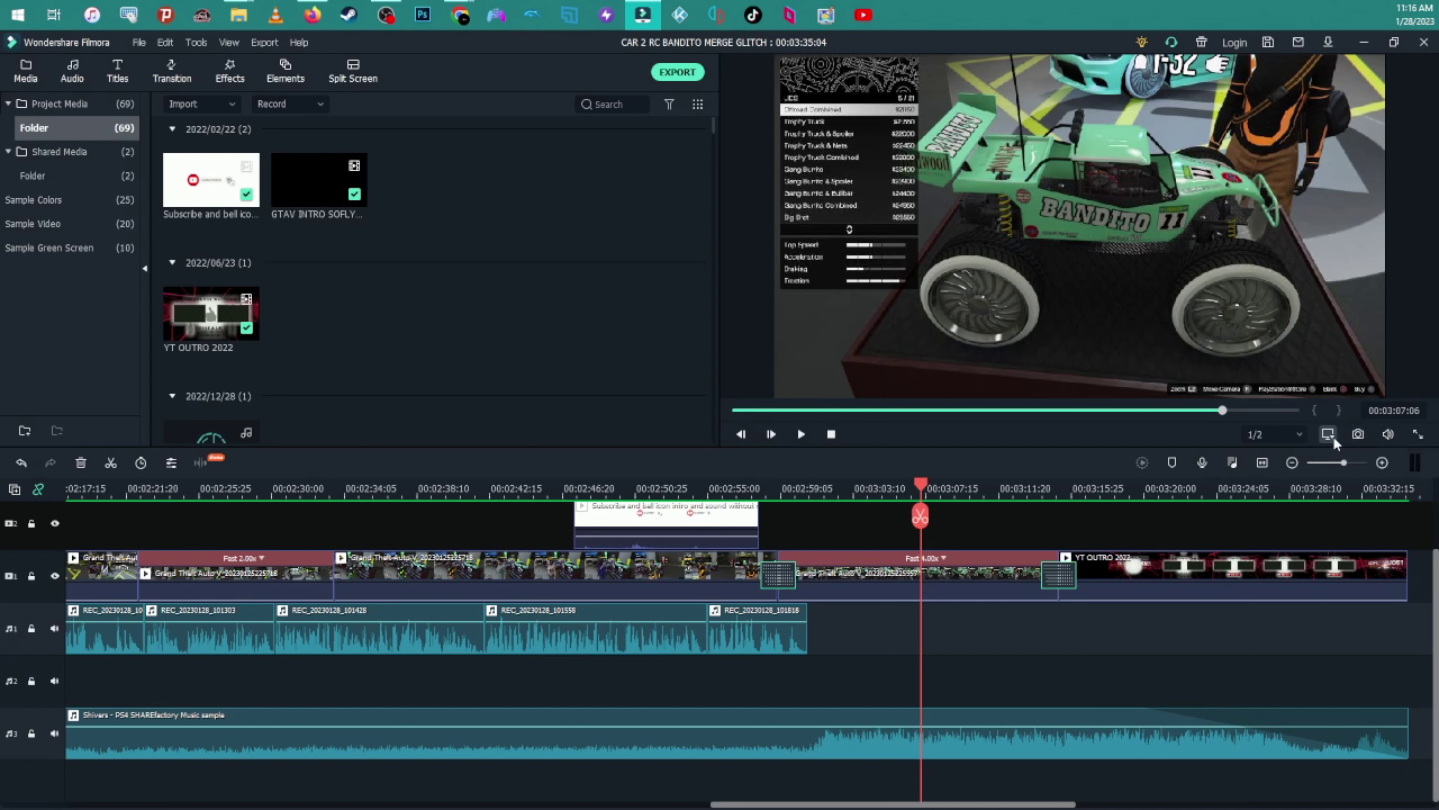
{"action": "left_click", "coordinate": [1364, 42]}
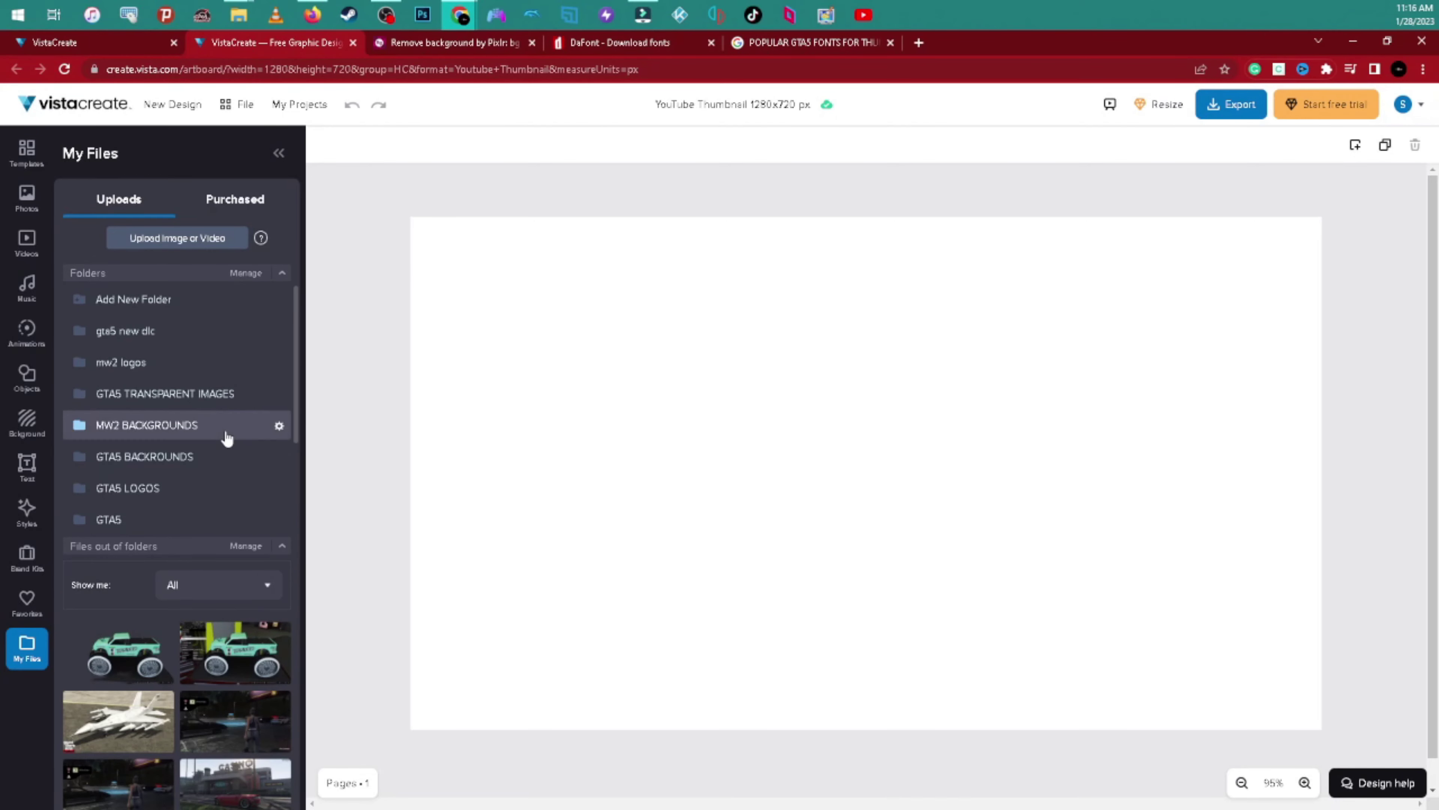
Switch to Pixlr's Remove Background page and clear the previously loaded truck photo.
{"action": "left_click", "coordinate": [465, 44]}
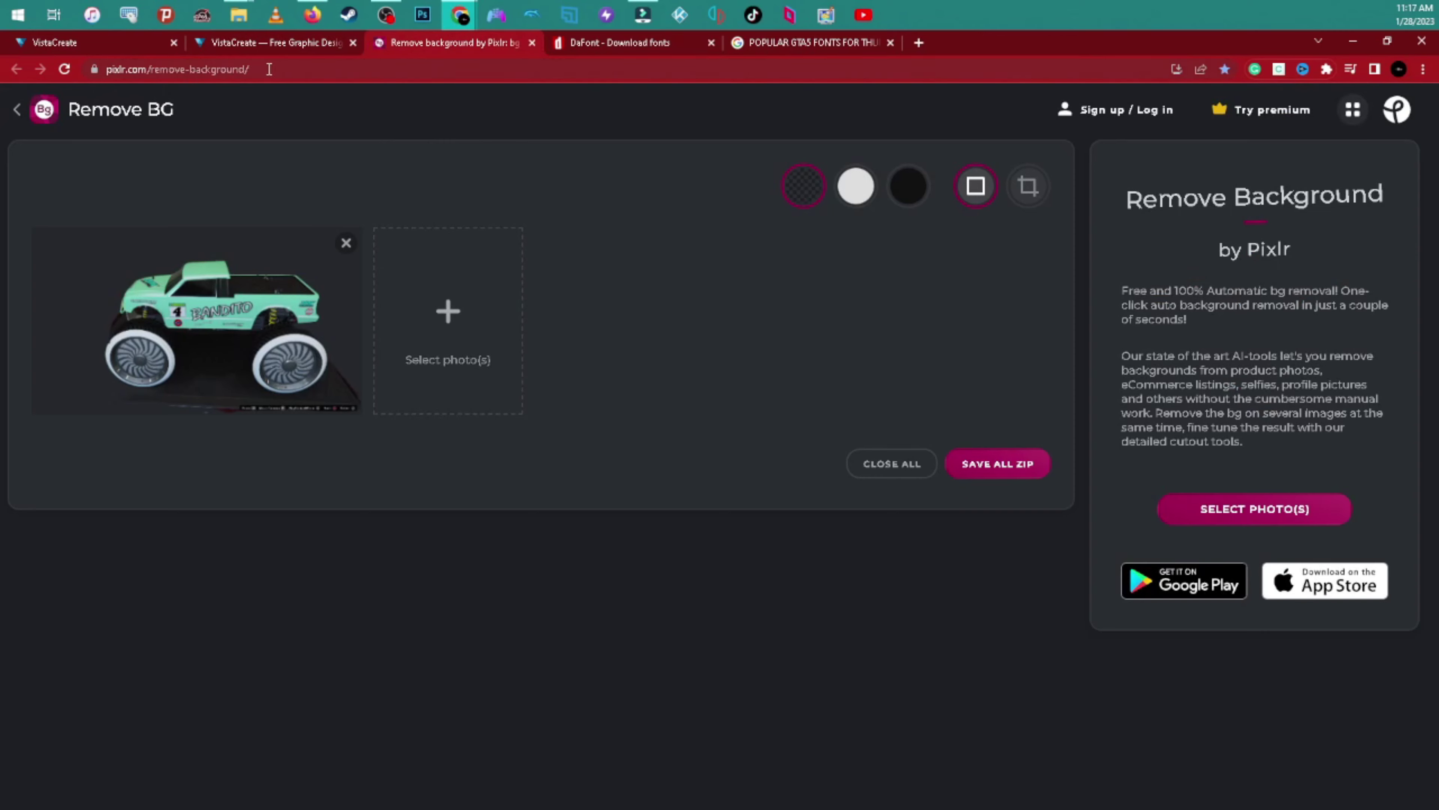
{"action": "left_click", "coordinate": [346, 243]}
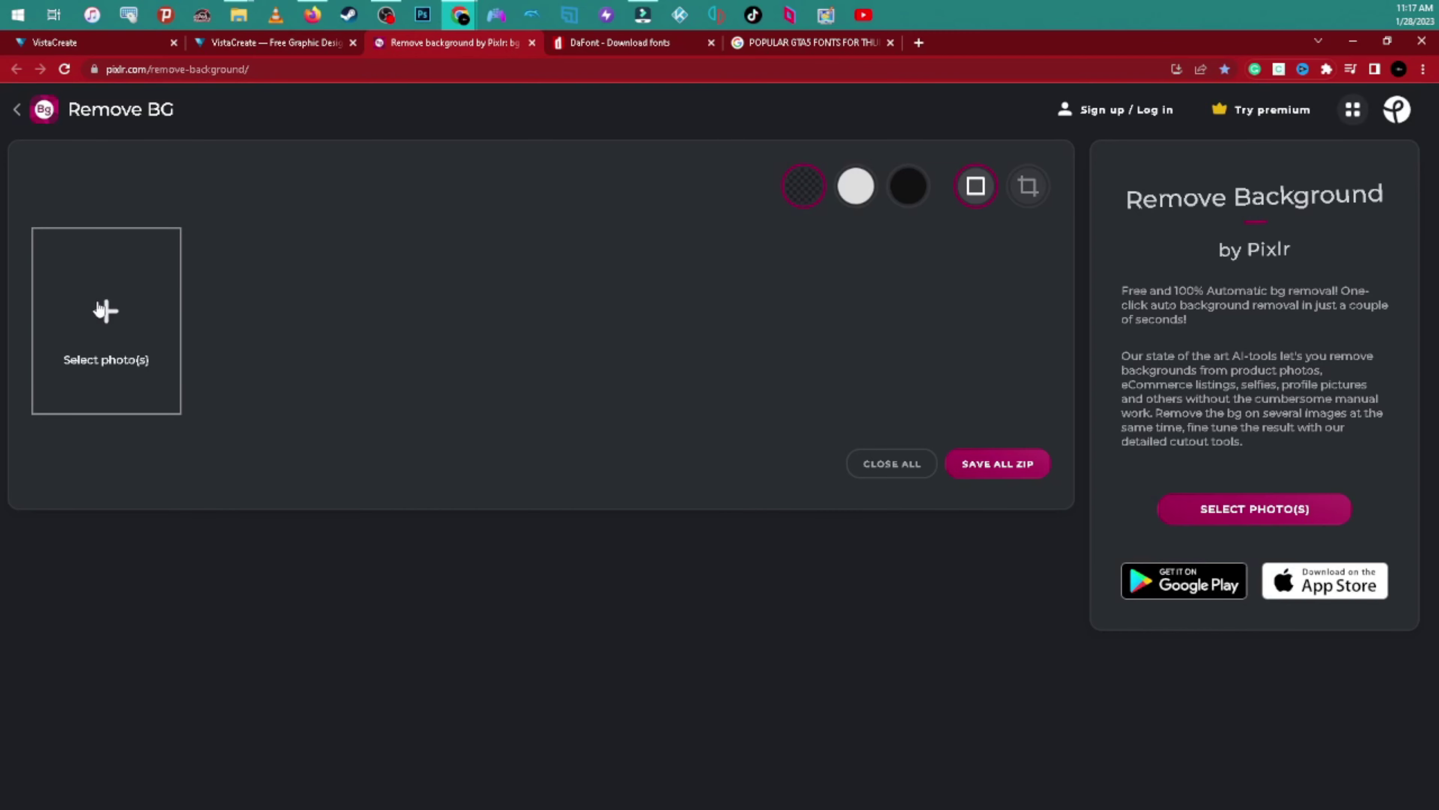
Load the truck image Snapshot.png for background removal, and call up the PNG save dialog without saving the cutout.
{"action": "left_click", "coordinate": [119, 314]}
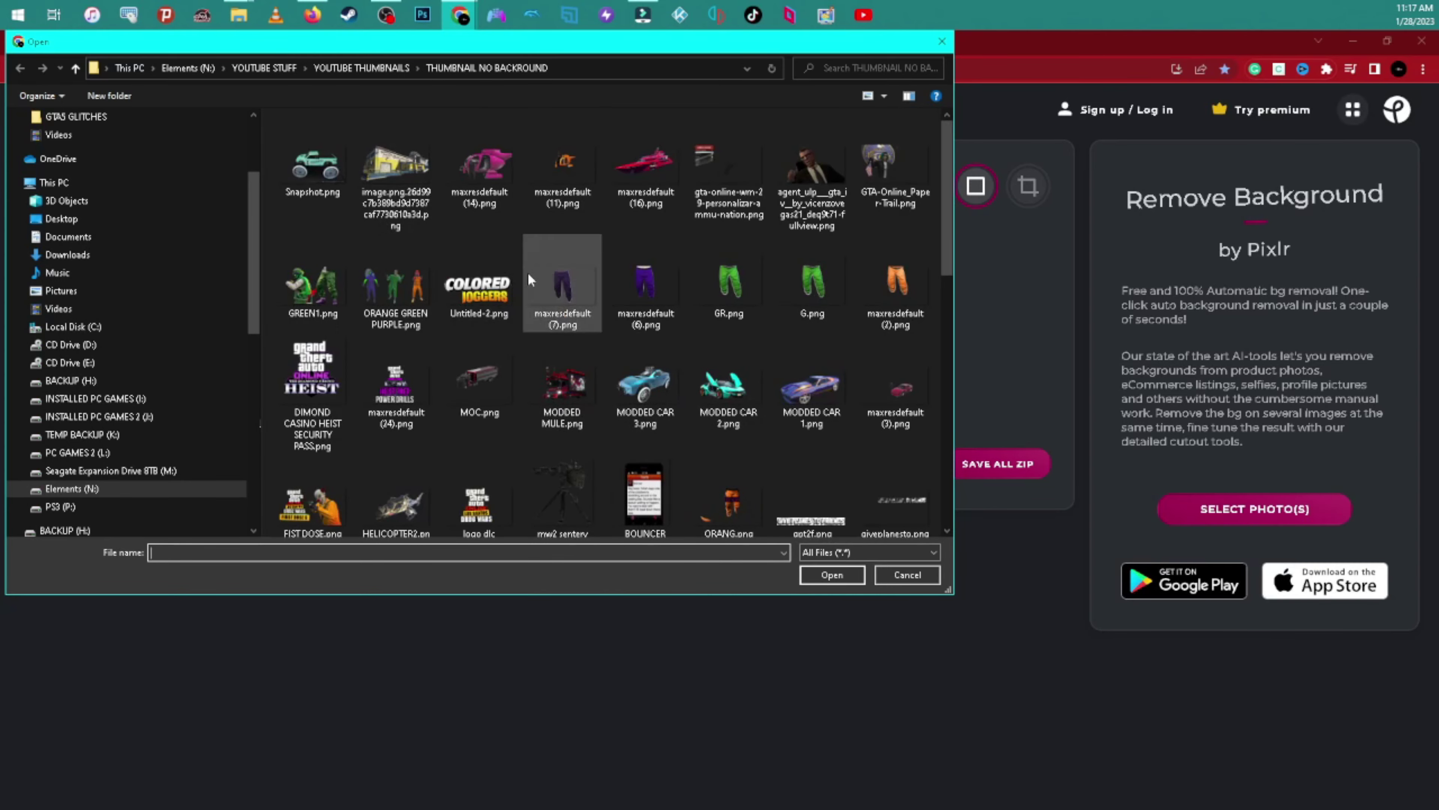
{"action": "left_click", "coordinate": [312, 172]}
{"action": "double_click", "coordinate": [312, 171]}
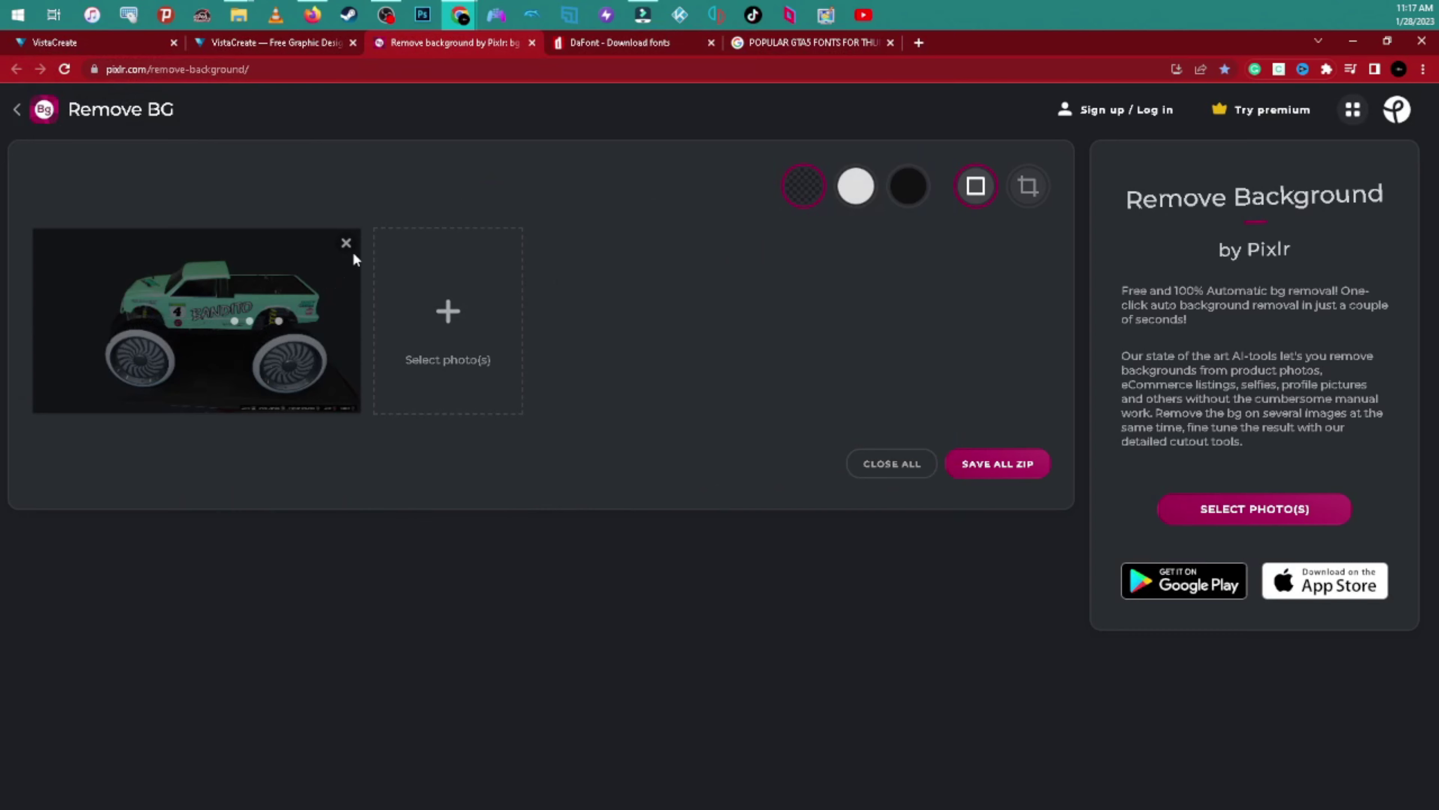
{"action": "mouse_move", "coordinate": [205, 262]}
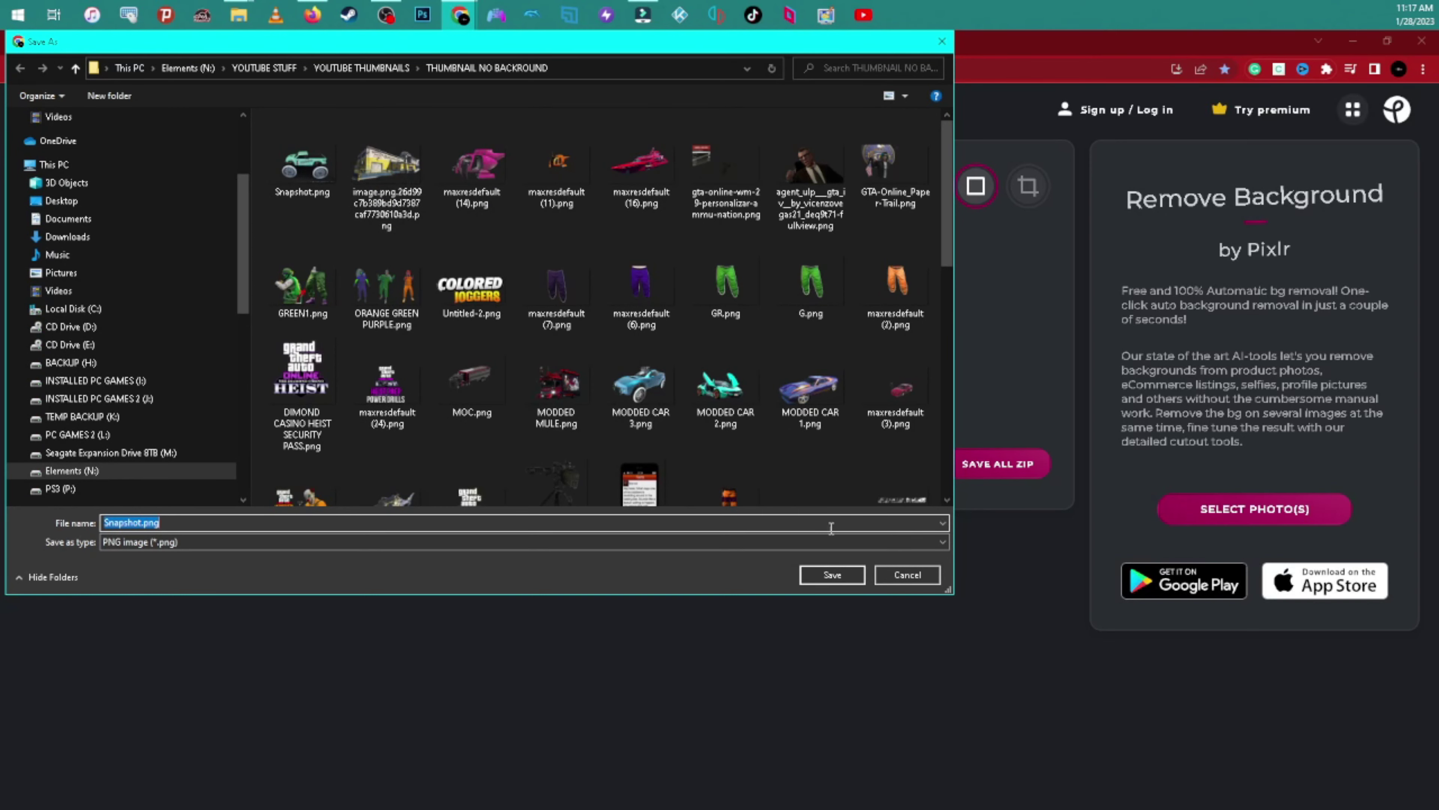
{"action": "left_click", "coordinate": [907, 574]}
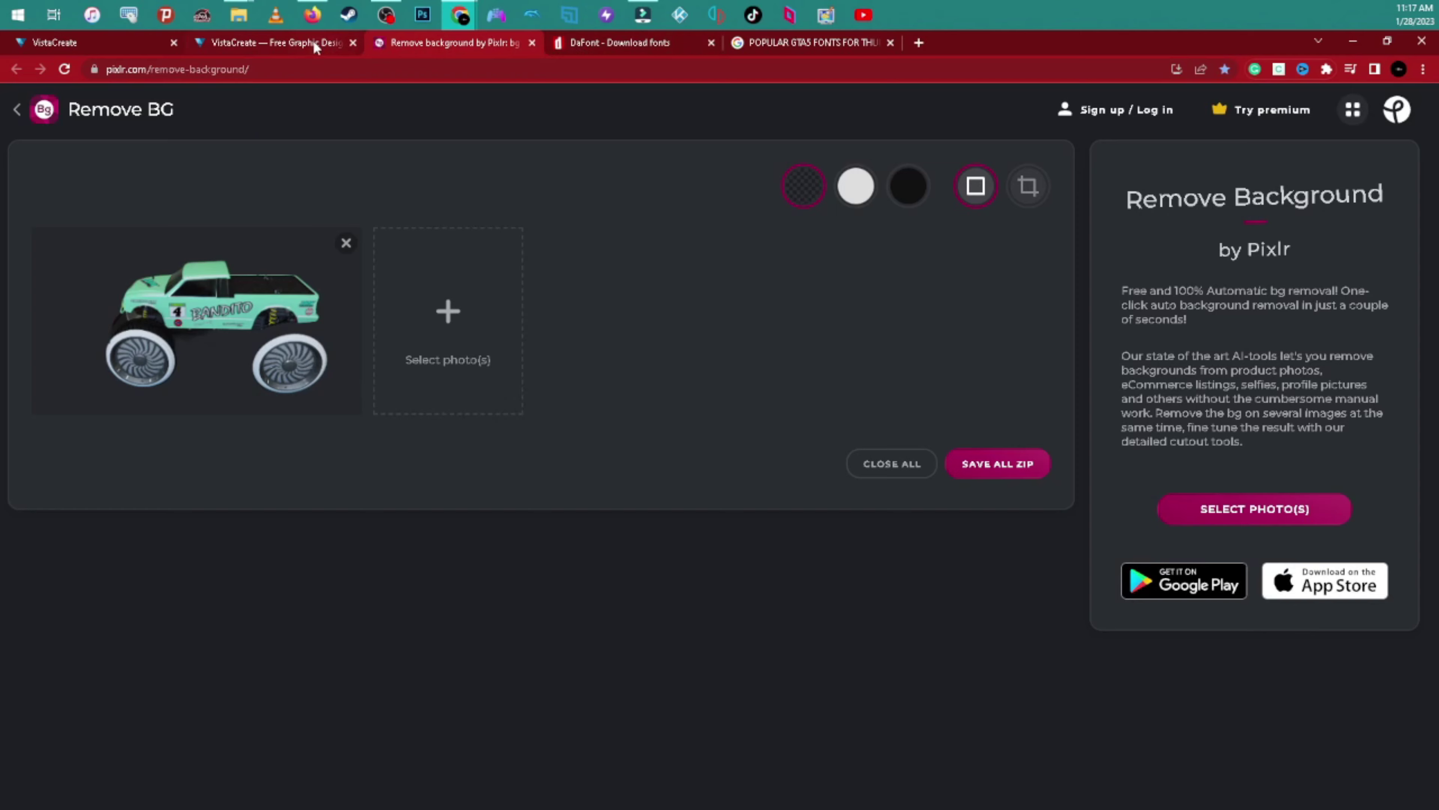
Switch to VistaCreate and place the uploaded background-free truck image in the lower-right corner of the blank thumbnail.
{"action": "left_click", "coordinate": [315, 47]}
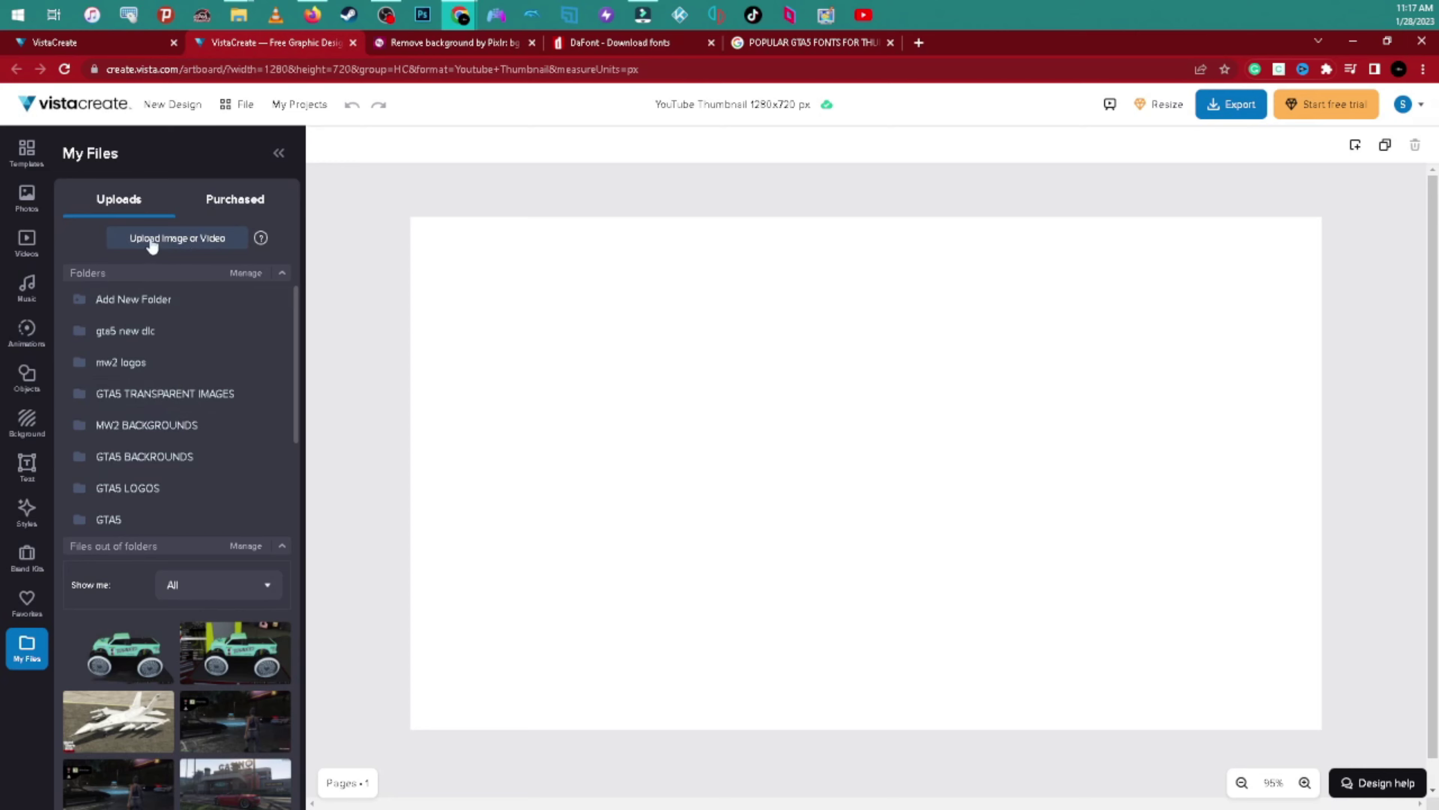
{"action": "scroll", "coordinate": [182, 566], "scroll_direction": "down", "scroll_amount": 5}
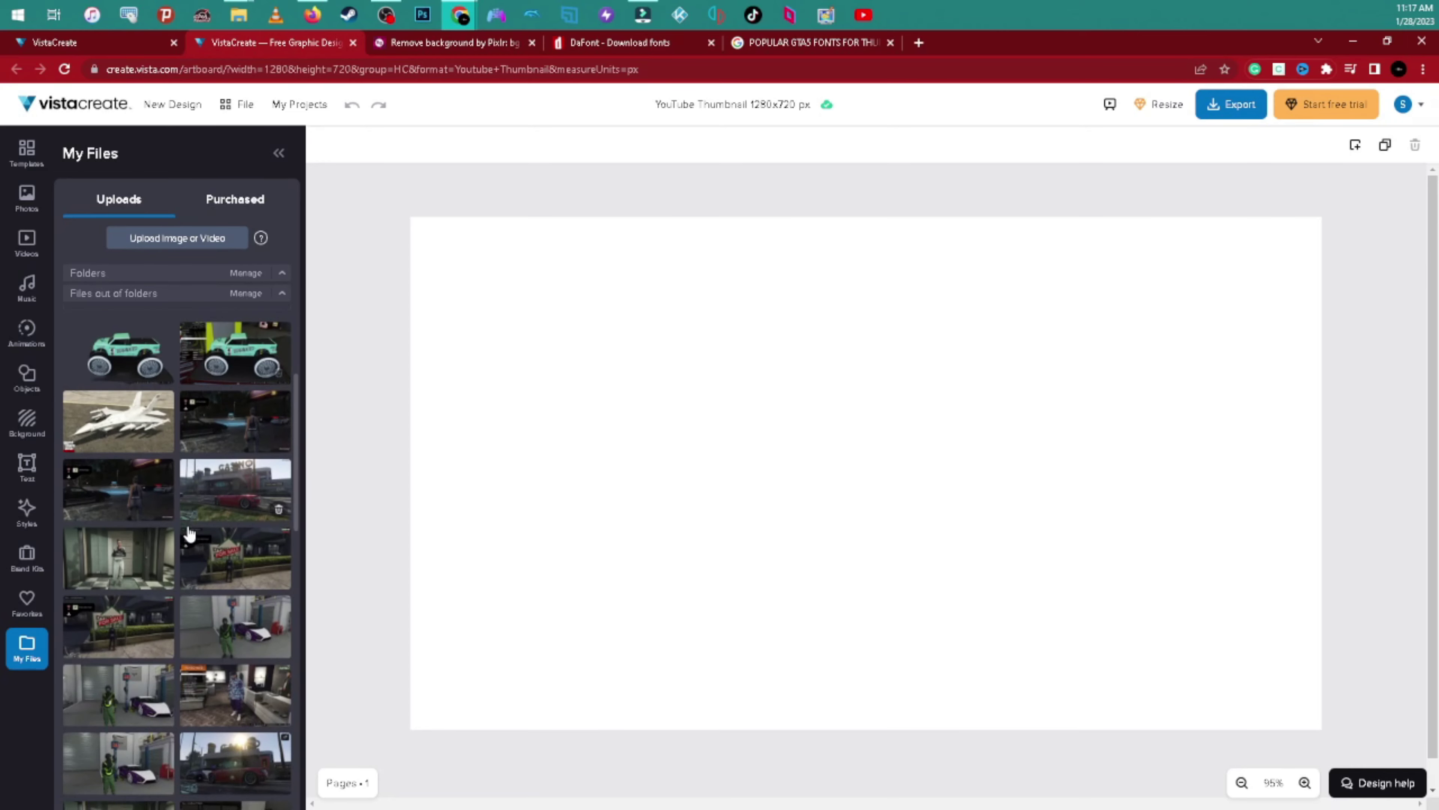
{"action": "scroll", "coordinate": [193, 485], "scroll_direction": "up", "scroll_amount": 5}
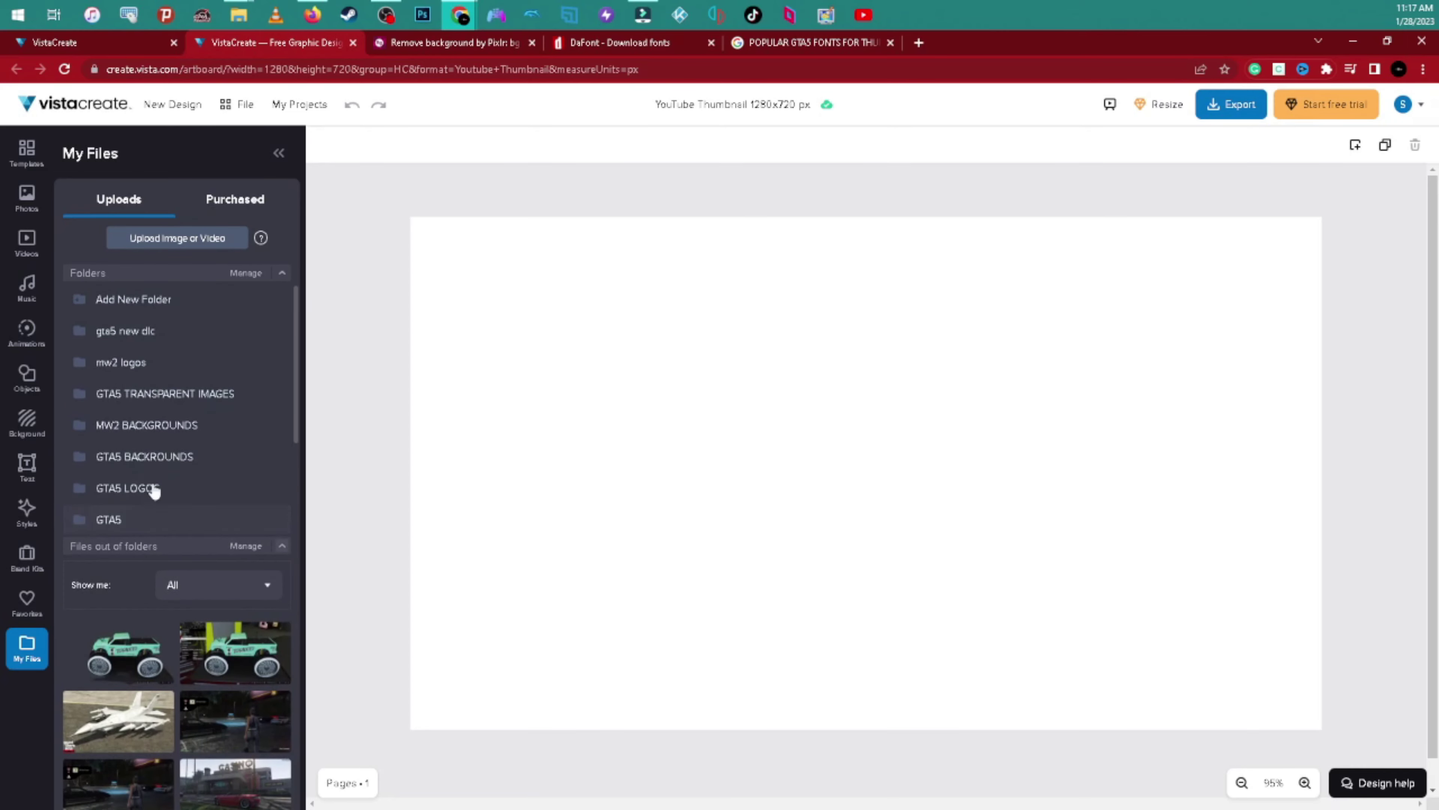
{"action": "scroll", "coordinate": [267, 415], "scroll_direction": "down", "scroll_amount": 3}
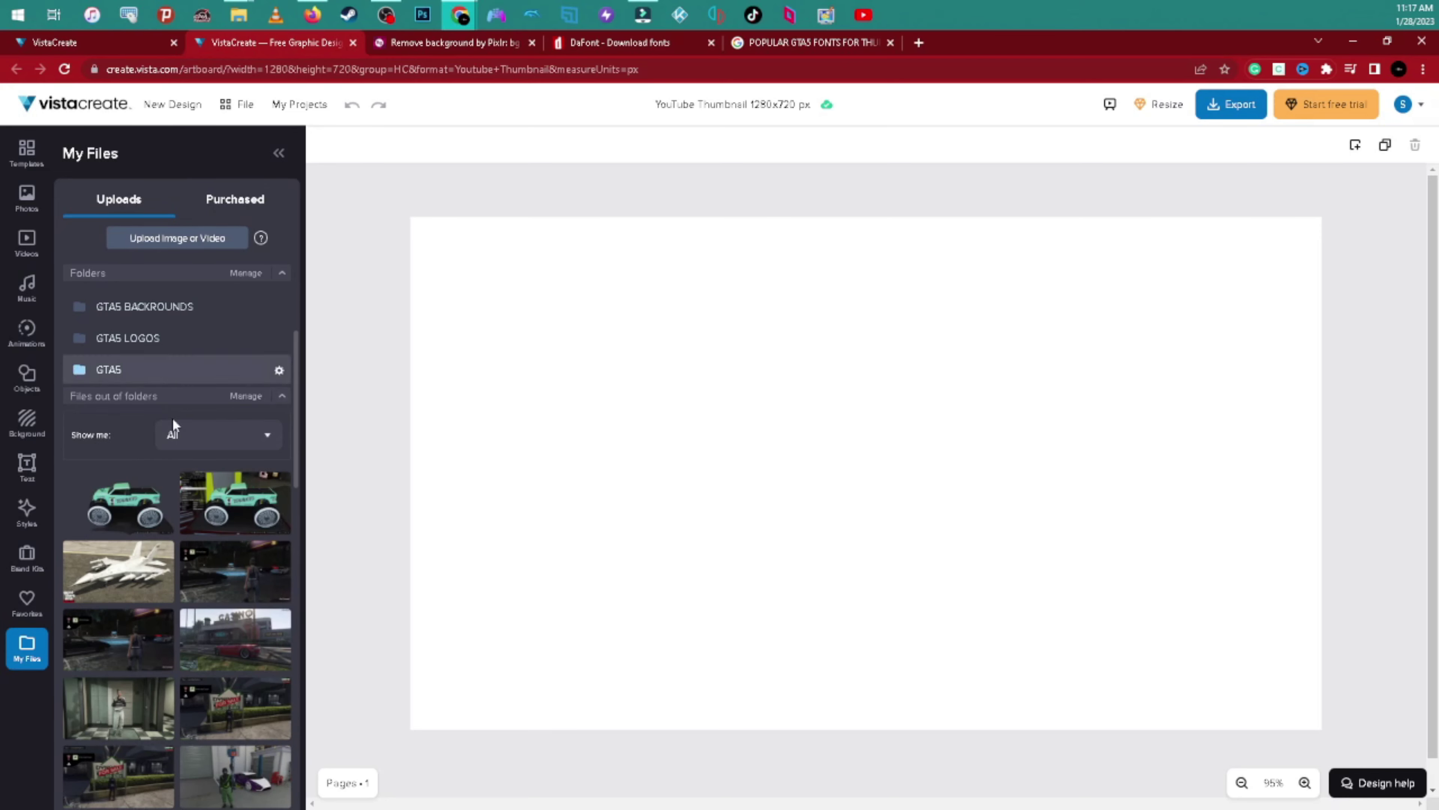
{"action": "left_click", "coordinate": [132, 502]}
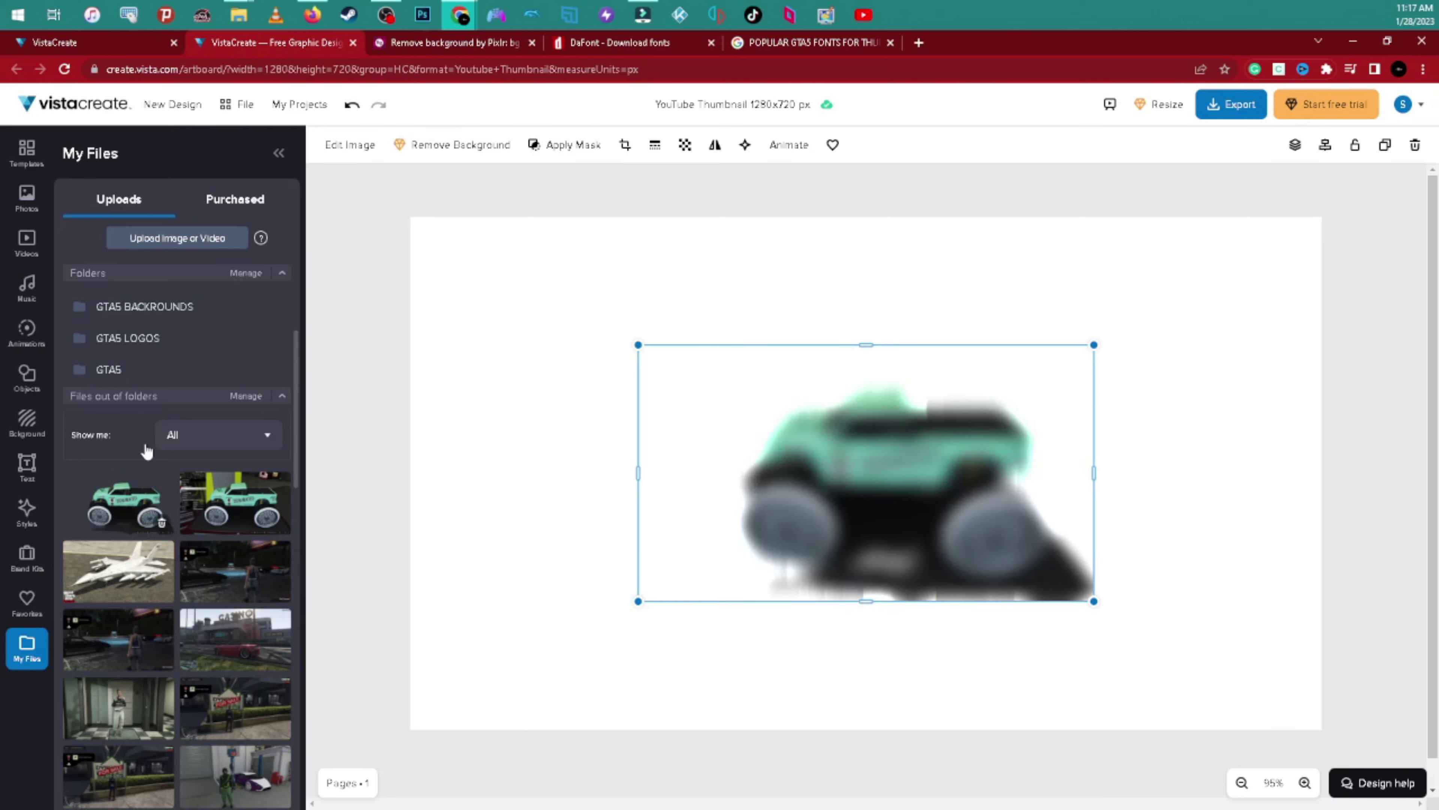
{"action": "left_click_drag", "start_coordinate": [903, 471], "coordinate": [1122, 575]}
{"action": "mouse_move", "coordinate": [966, 515]}
{"action": "left_mouse_down"}
{"action": "mouse_move", "coordinate": [911, 516]}
{"action": "mouse_move", "coordinate": [942, 516]}
{"action": "left_mouse_up"}
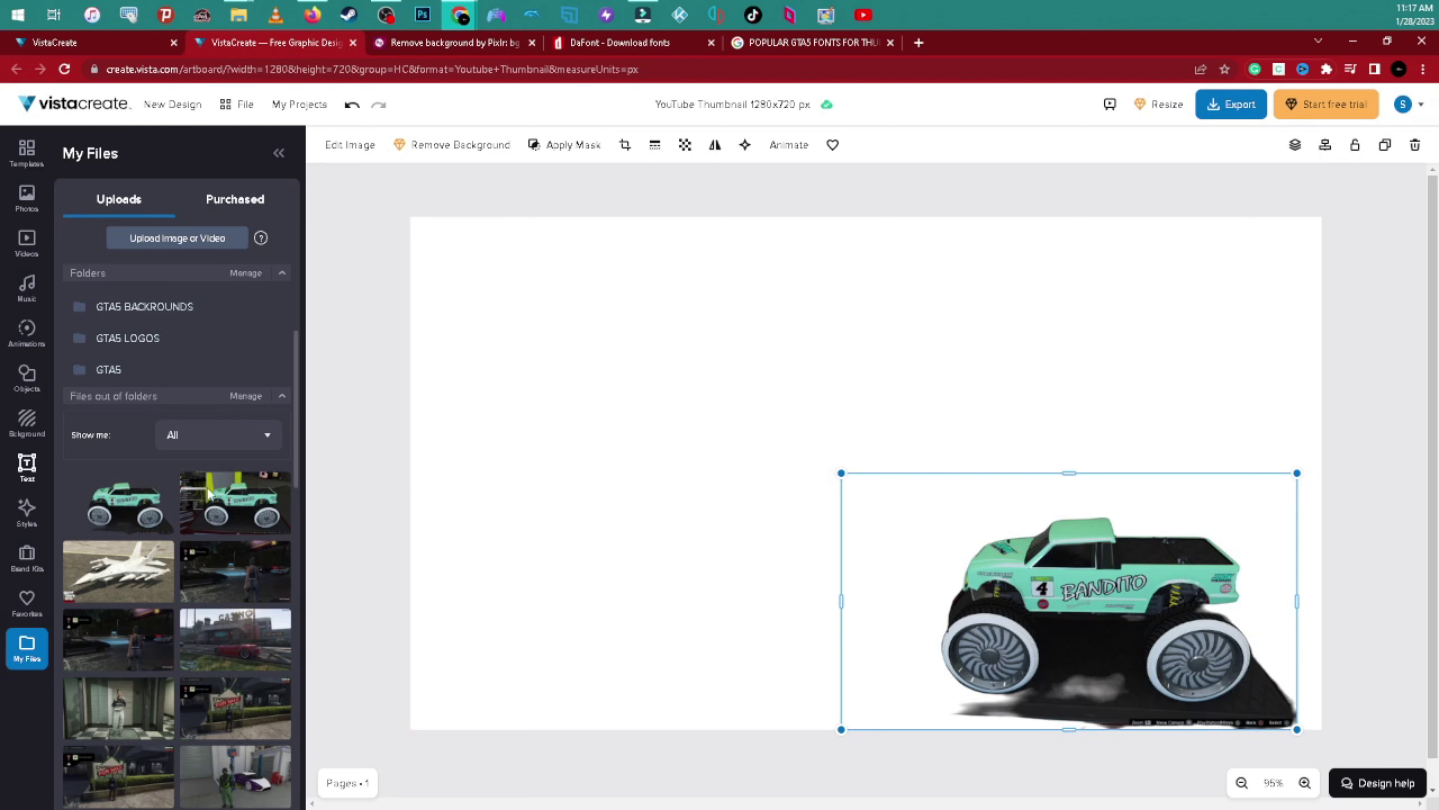
Examine the available headline text styles and the collection of uploaded custom fonts.
{"action": "left_click", "coordinate": [27, 466]}
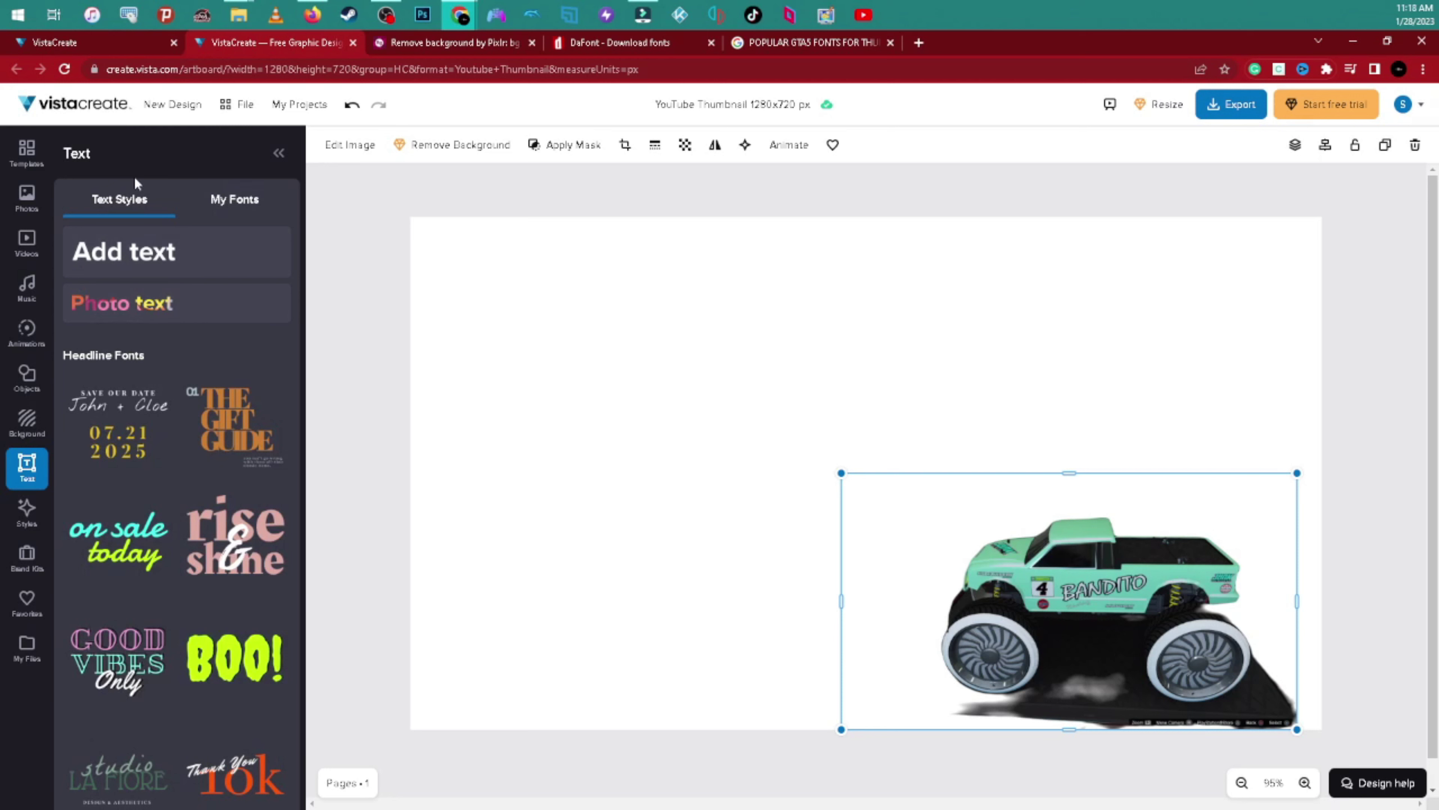
{"action": "left_click", "coordinate": [244, 203]}
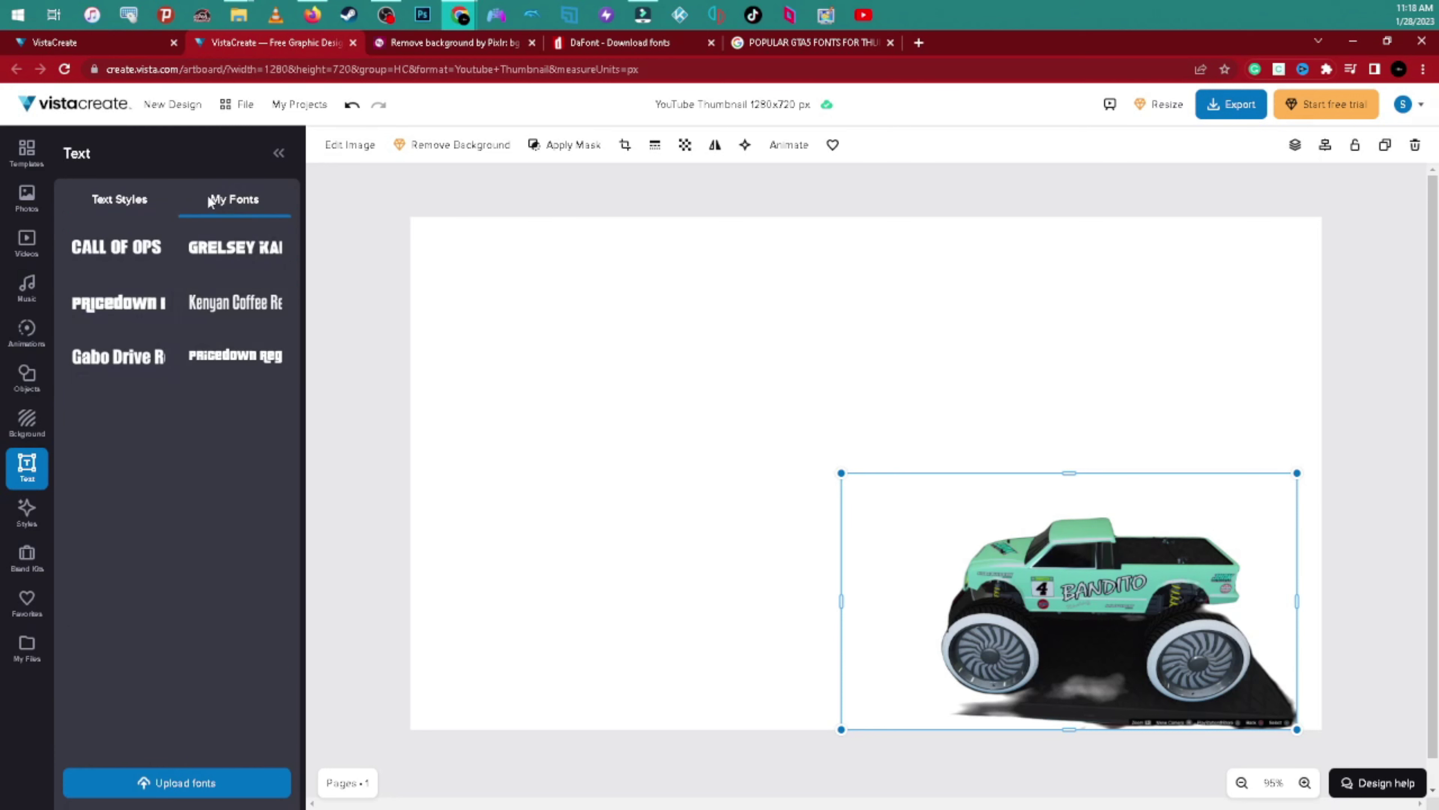
{"action": "left_click", "coordinate": [125, 209]}
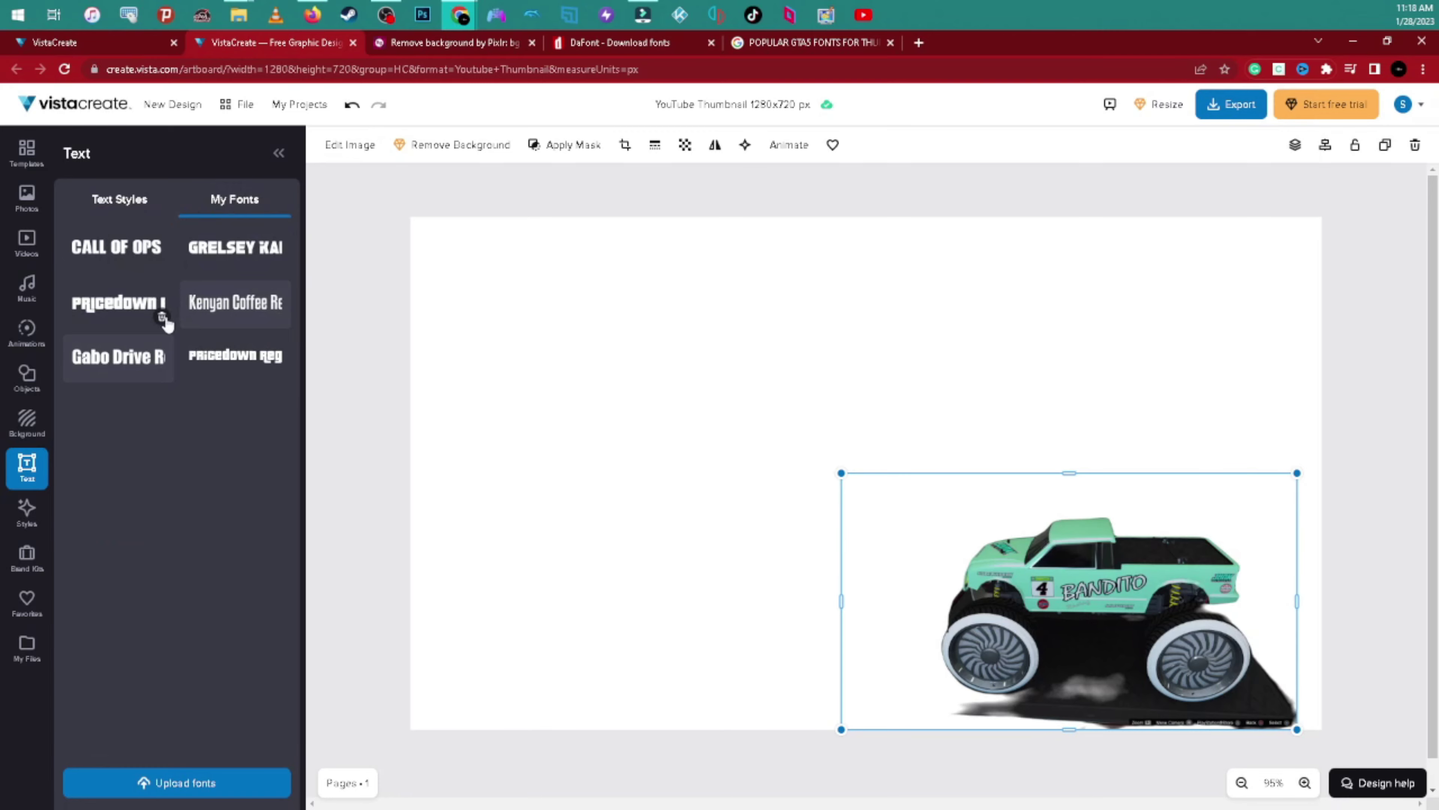
{"action": "scroll", "coordinate": [177, 337], "scroll_direction": "down", "scroll_amount": 6}
{"action": "scroll", "coordinate": [209, 476], "scroll_direction": "down", "scroll_amount": 15}
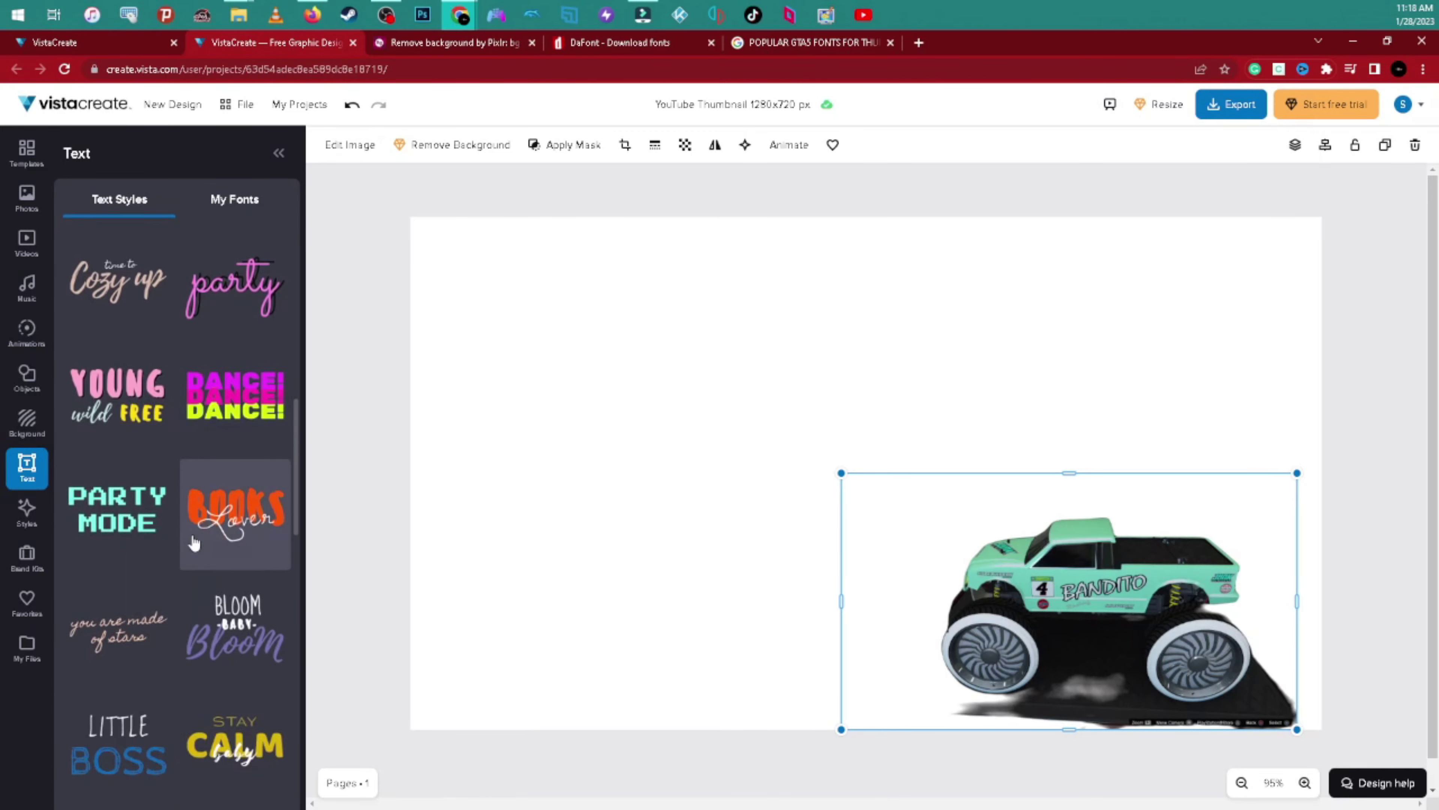
{"action": "scroll", "coordinate": [197, 578], "scroll_direction": "down", "scroll_amount": 15}
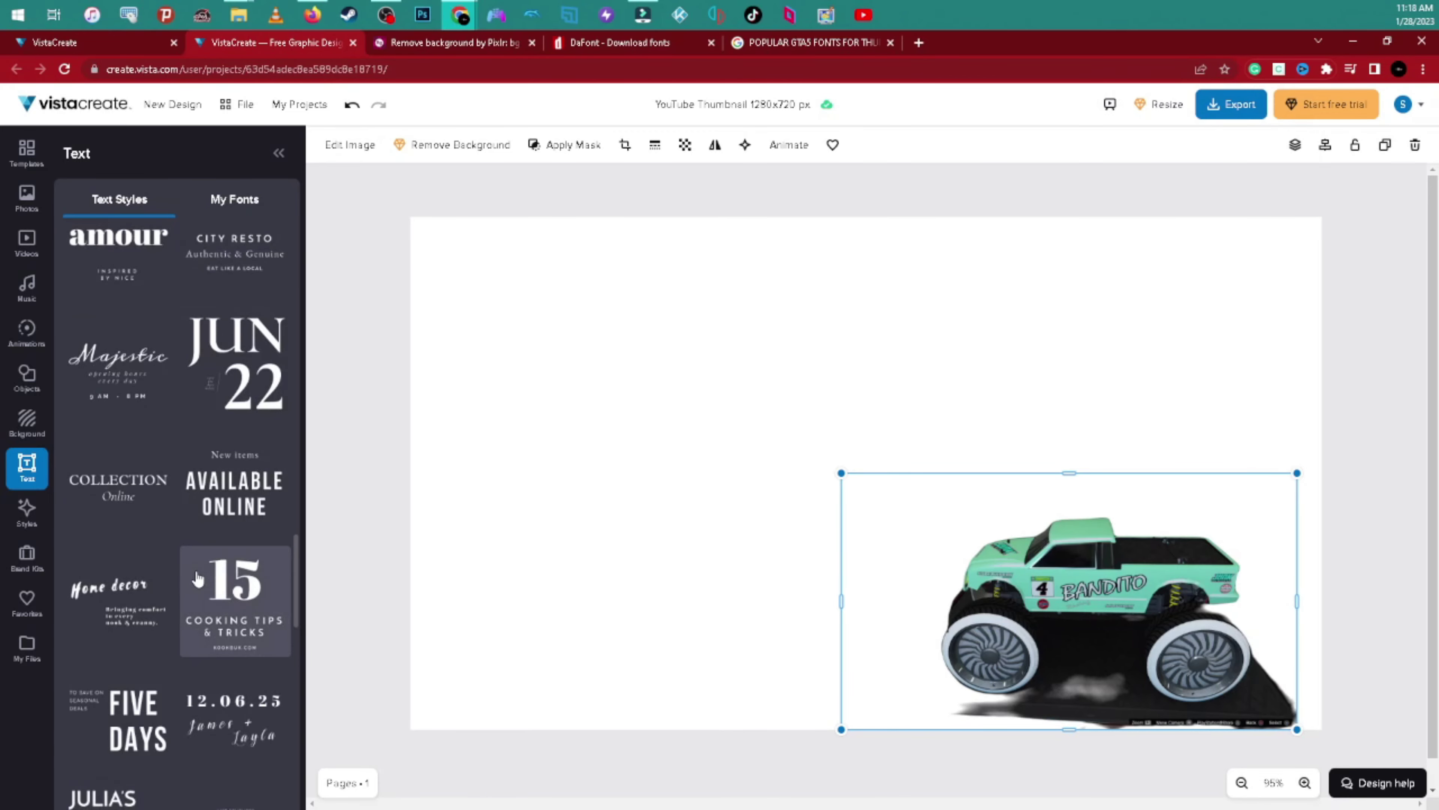
{"action": "scroll", "coordinate": [177, 511], "scroll_direction": "up", "scroll_amount": 15}
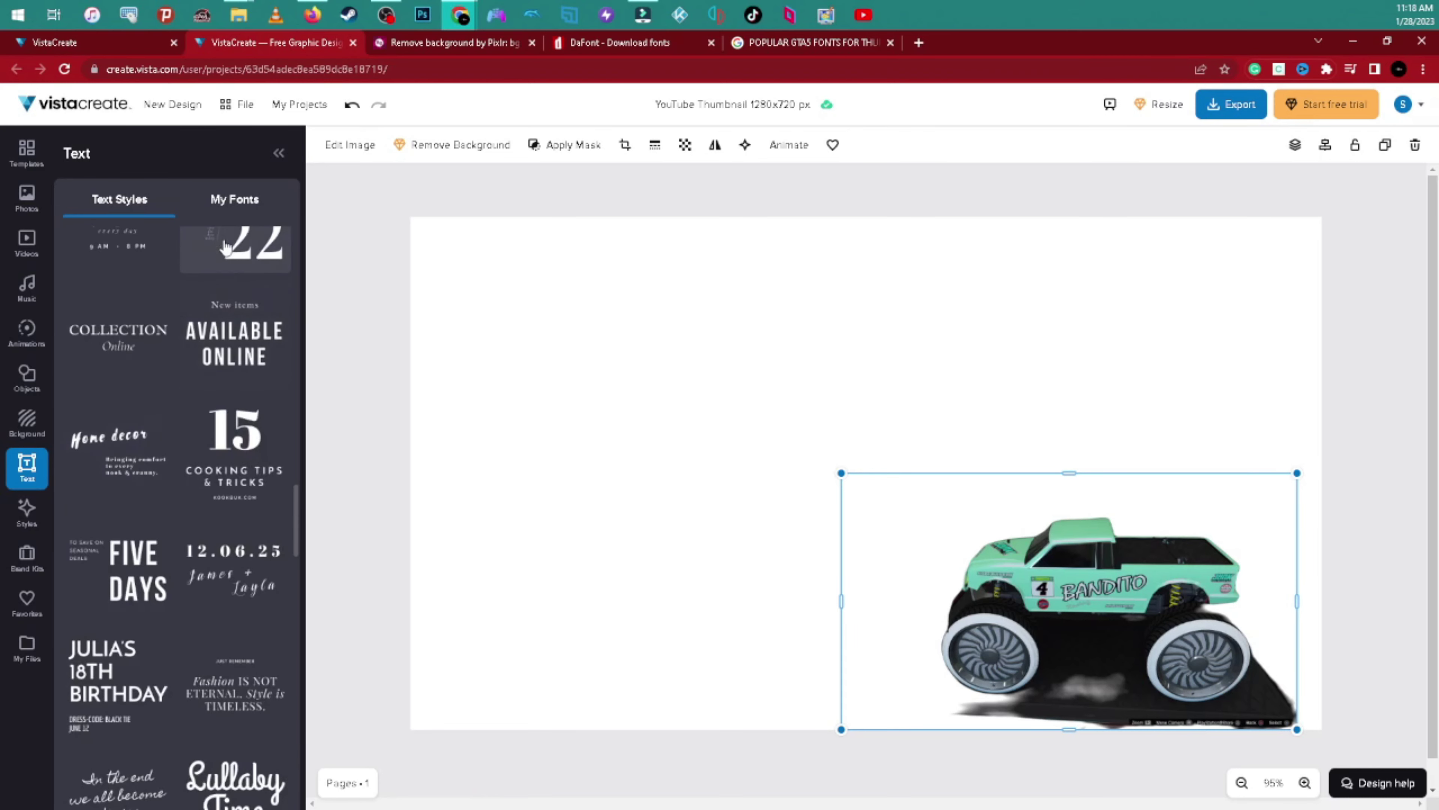
{"action": "left_click", "coordinate": [233, 211]}
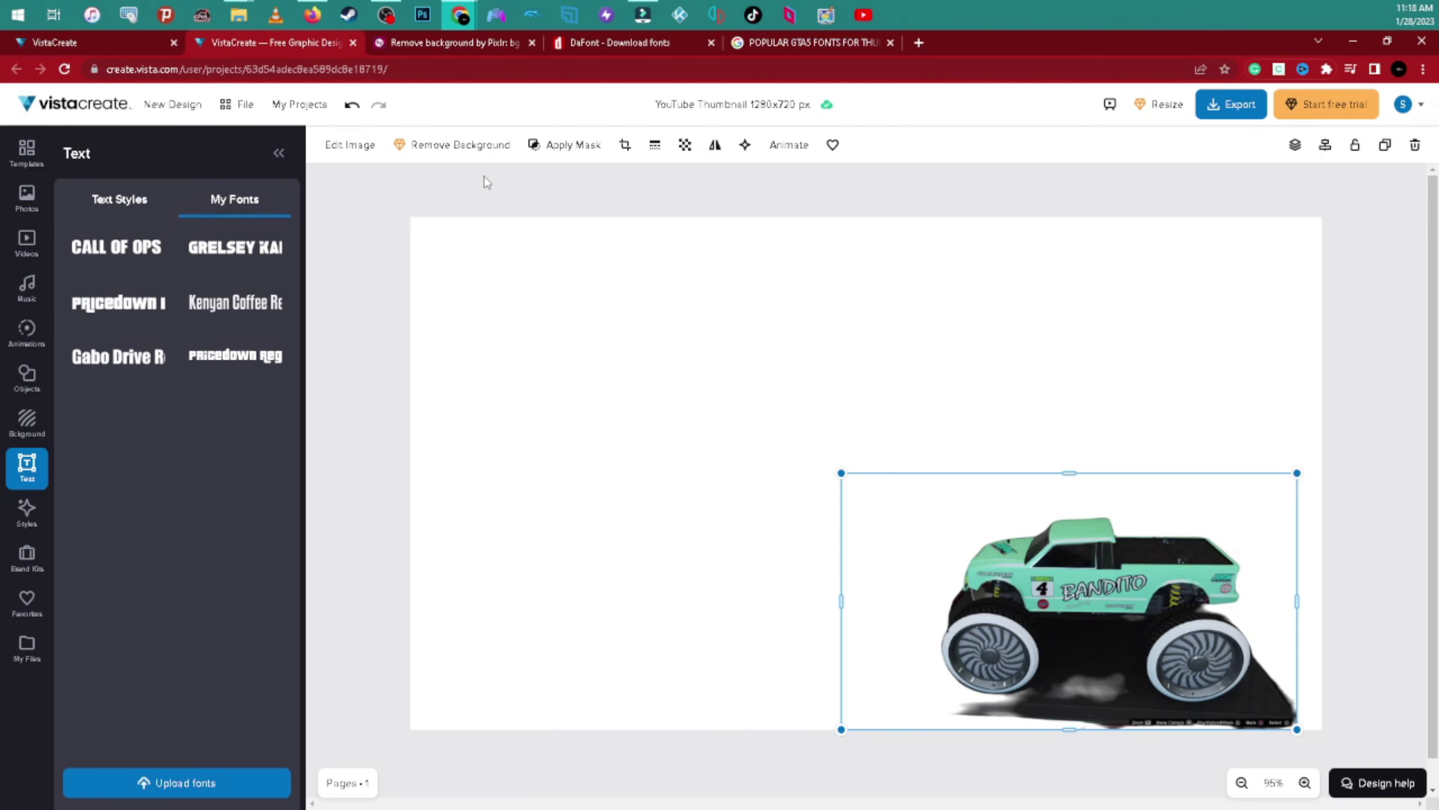
Switch to the DaFont website and search its font library for "Impact".
{"action": "left_click", "coordinate": [652, 39]}
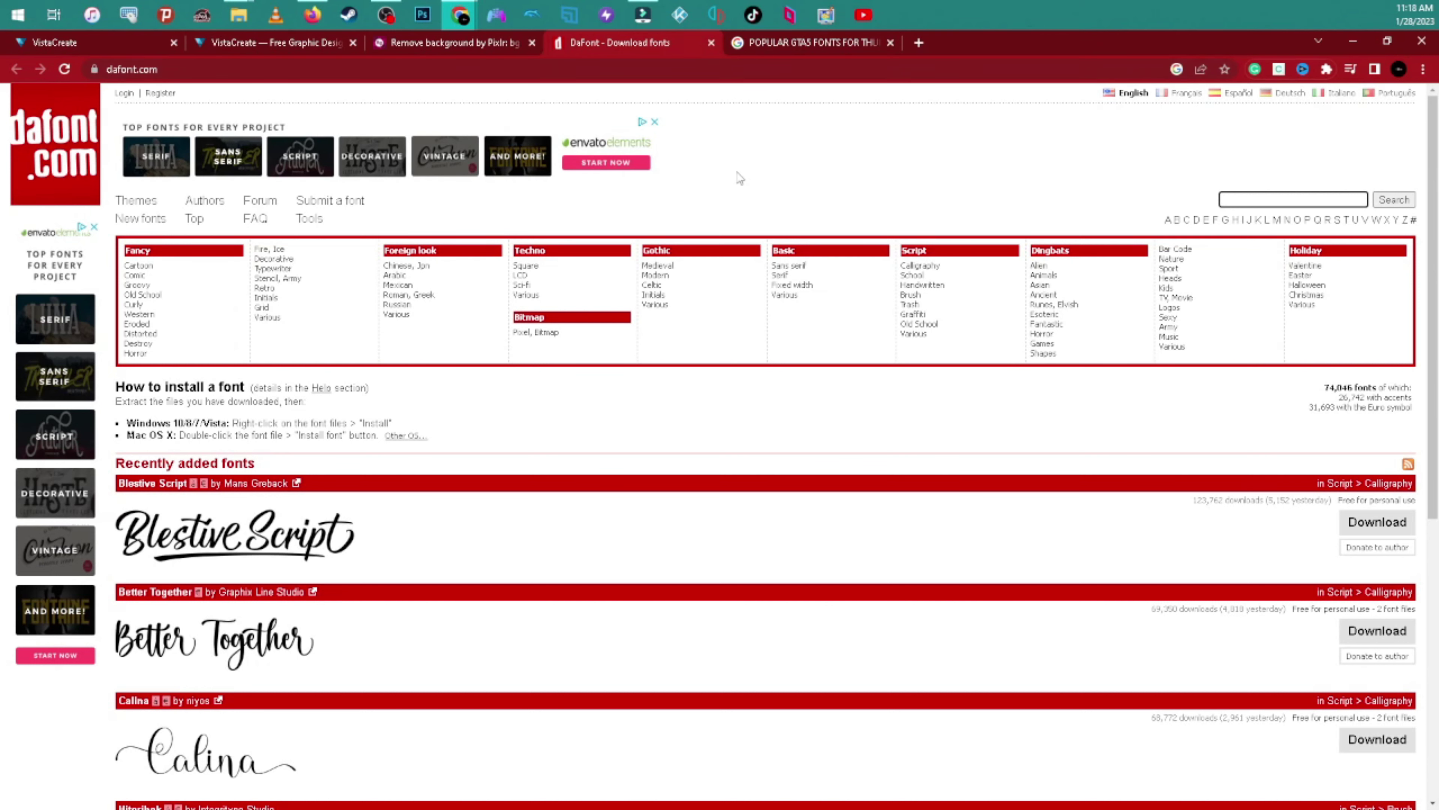
{"action": "scroll", "coordinate": [381, 354], "scroll_direction": "down", "scroll_amount": 3}
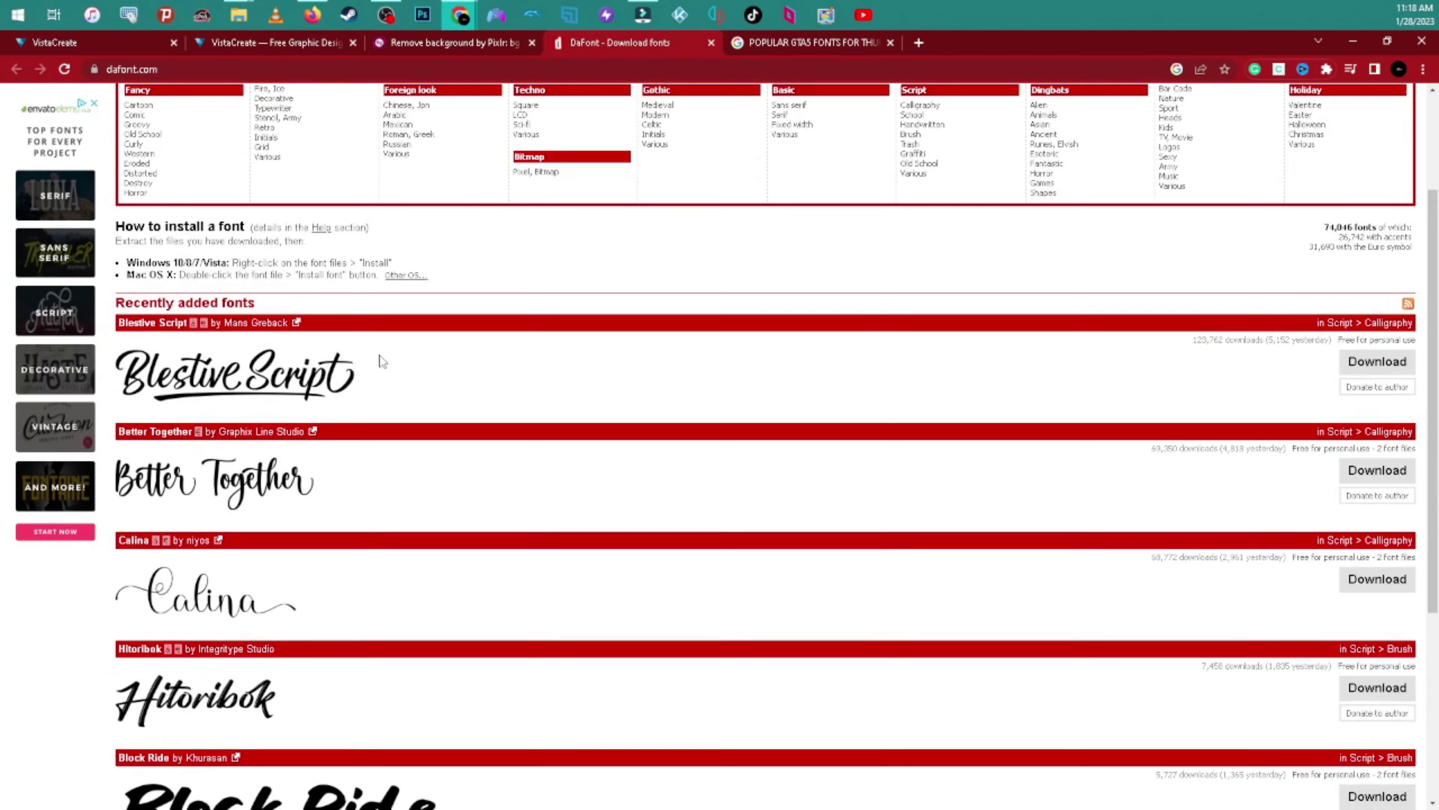
{"action": "scroll", "coordinate": [382, 354], "scroll_direction": "up", "scroll_amount": 3}
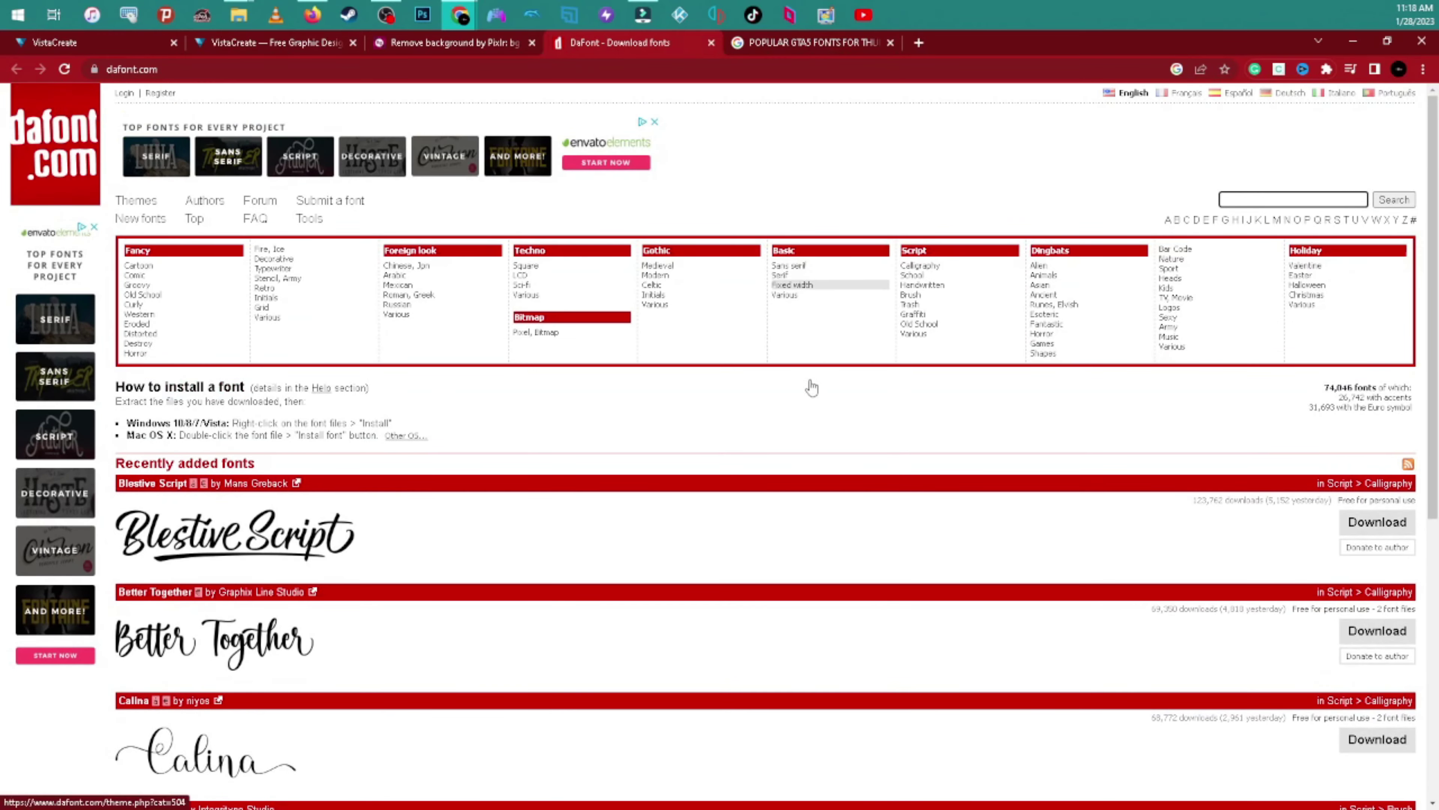
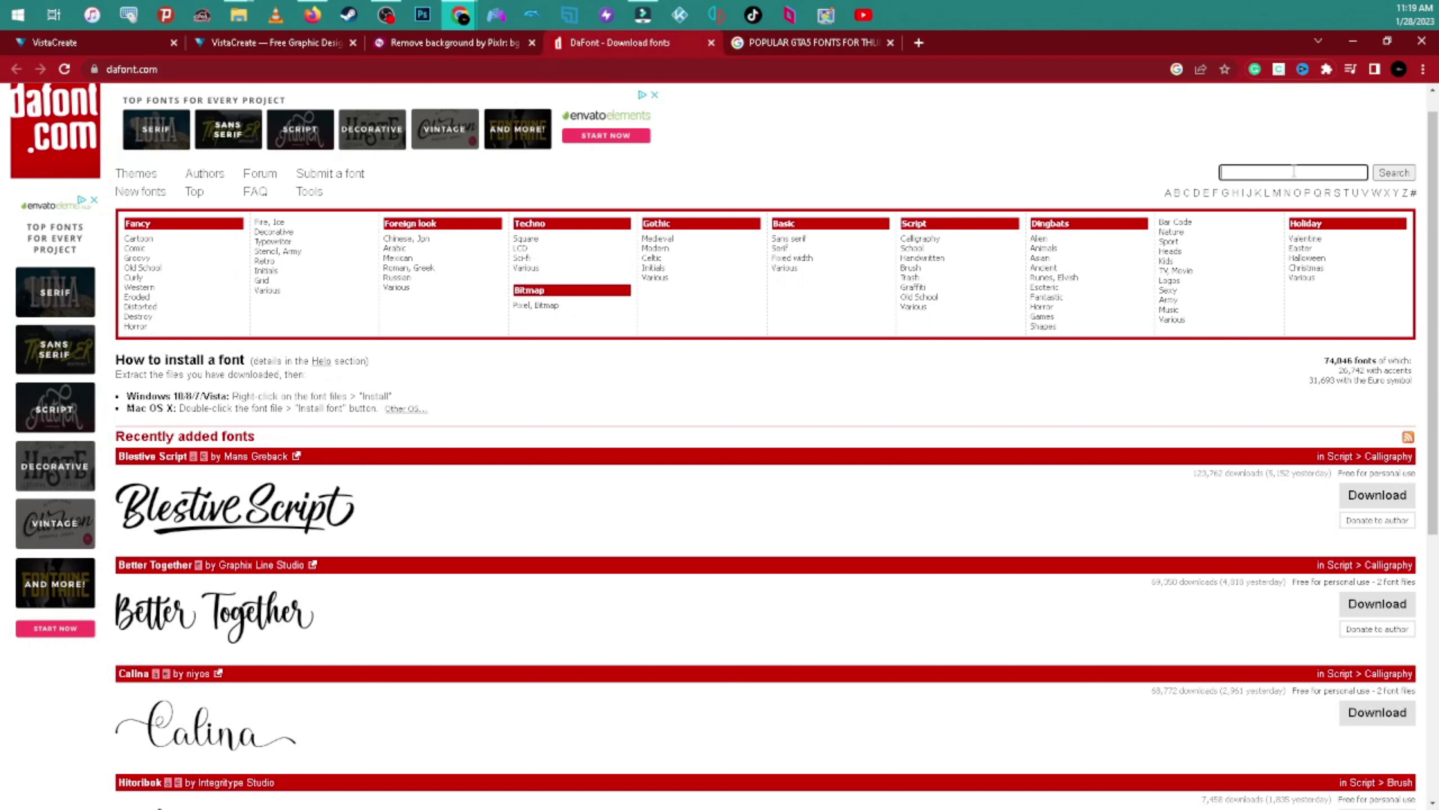
{"action": "left_click", "coordinate": [1267, 173]}
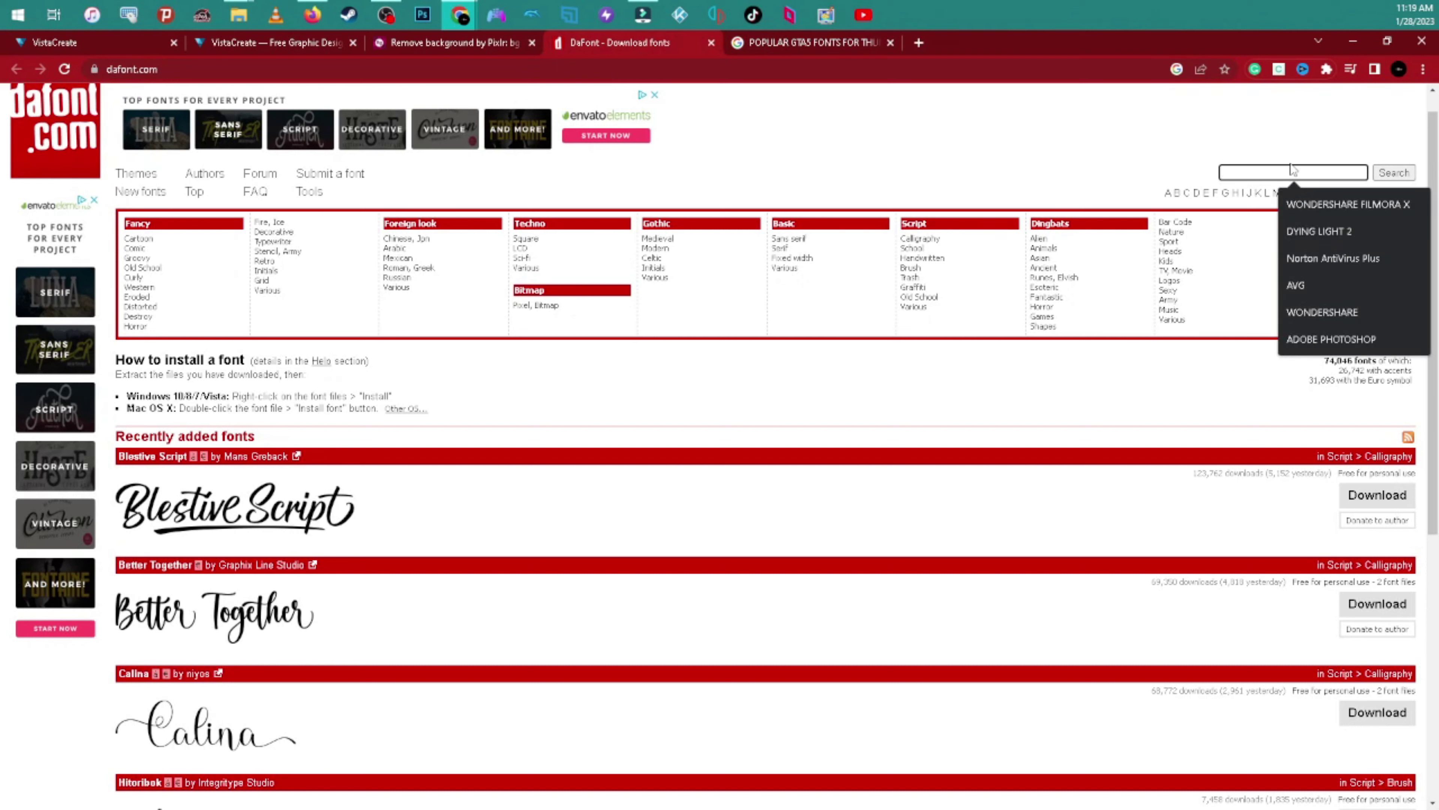
{"action": "right_click", "coordinate": [1298, 173]}
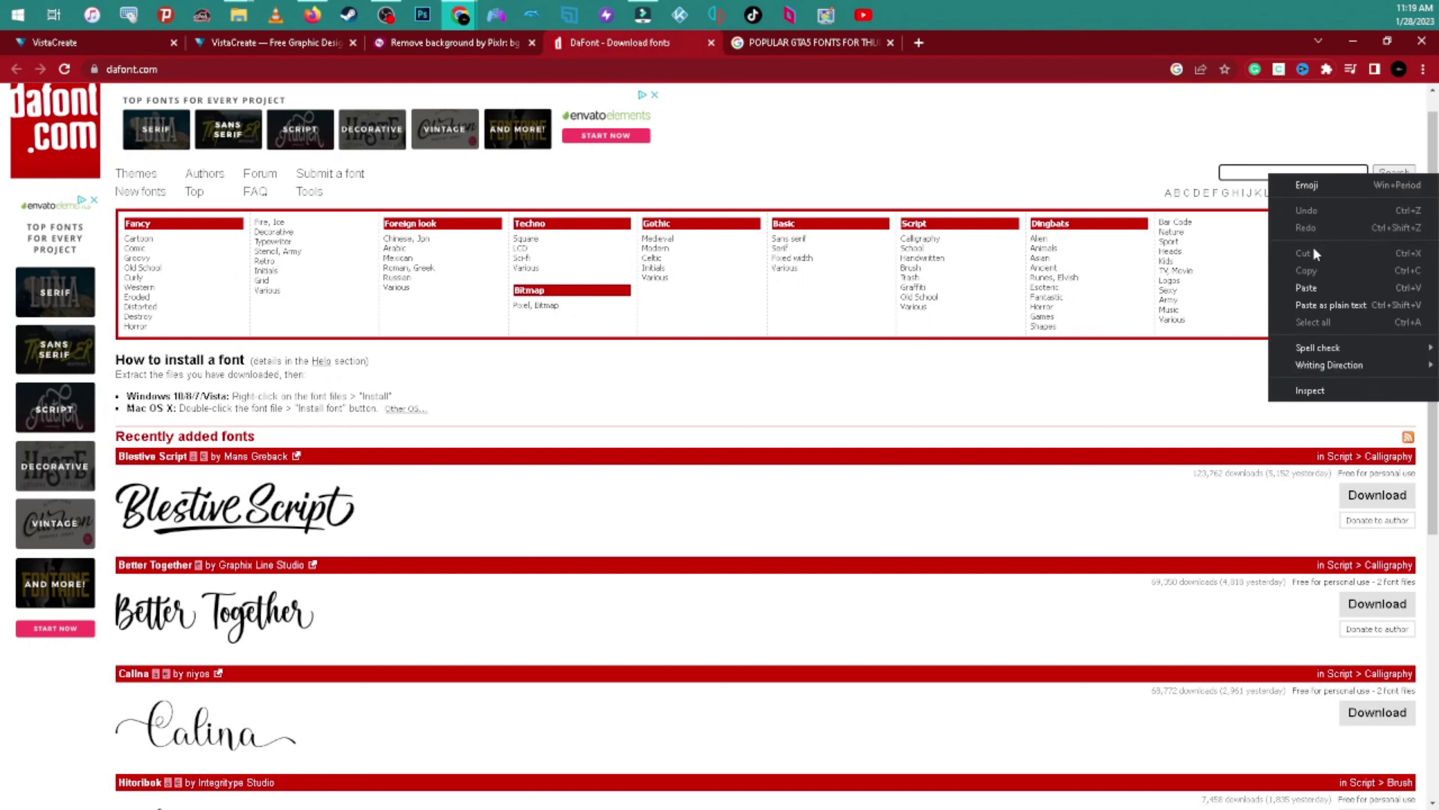
{"action": "left_click", "coordinate": [1313, 282]}
{"action": "left_click", "coordinate": [1377, 136]}
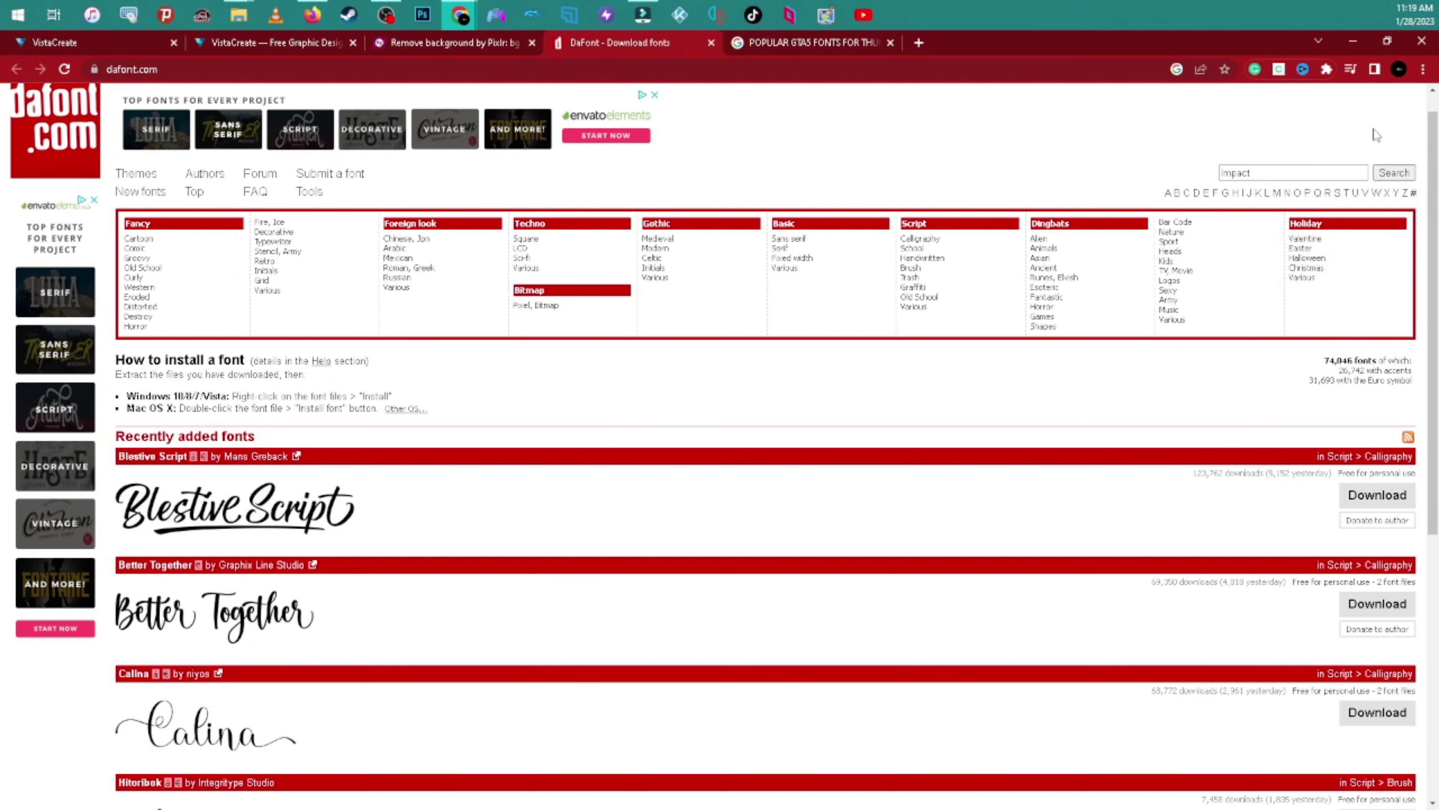
{"action": "left_click", "coordinate": [1392, 172]}
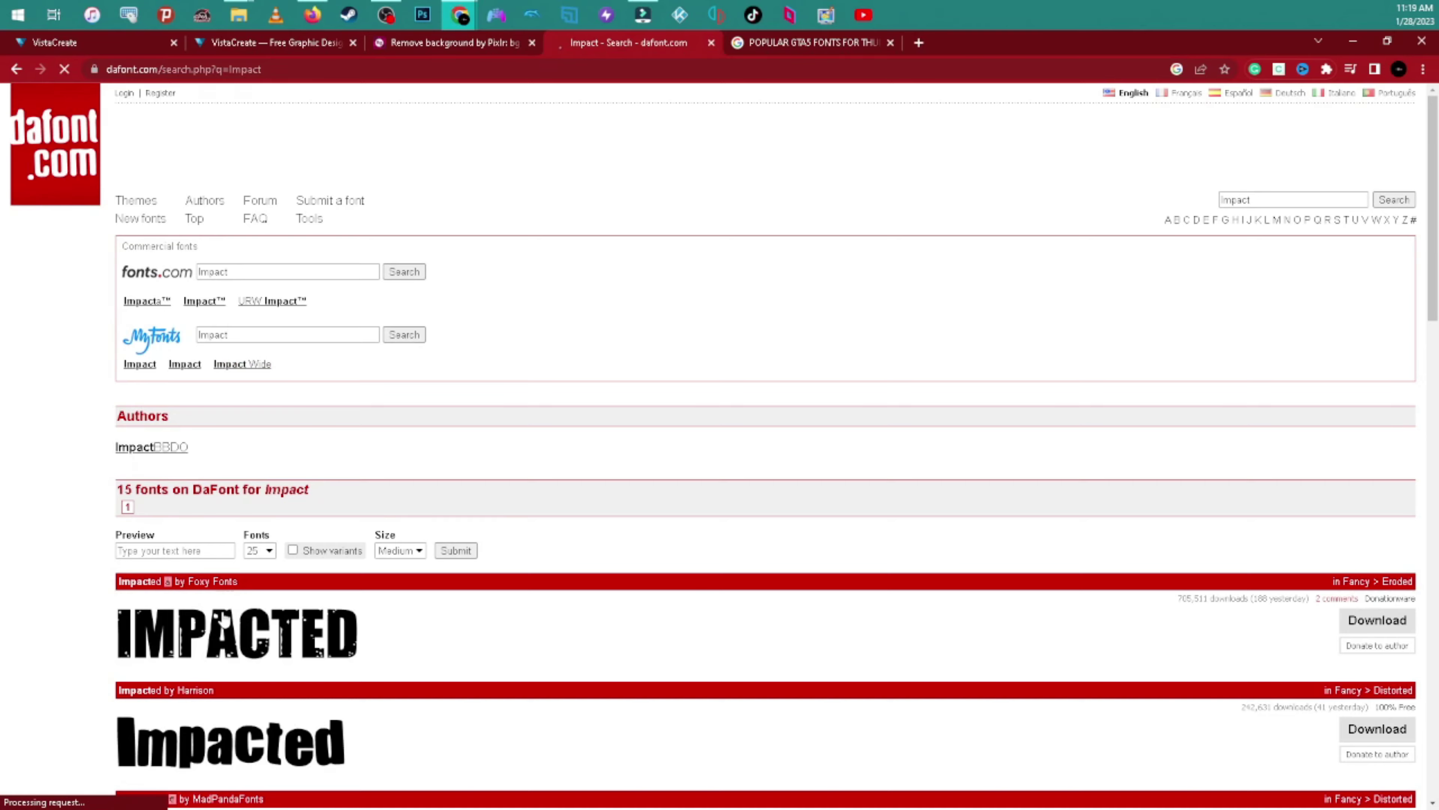
Download the 100% Free distorted Impacted font from the search results as impacted_hr.zip into the Downloads folder.
{"action": "scroll", "coordinate": [156, 629], "scroll_direction": "down", "scroll_amount": 2}
{"action": "scroll", "coordinate": [154, 630], "scroll_direction": "down", "scroll_amount": 7}
{"action": "scroll", "coordinate": [227, 476], "scroll_direction": "up", "scroll_amount": 4}
{"action": "left_click", "coordinate": [201, 445]}
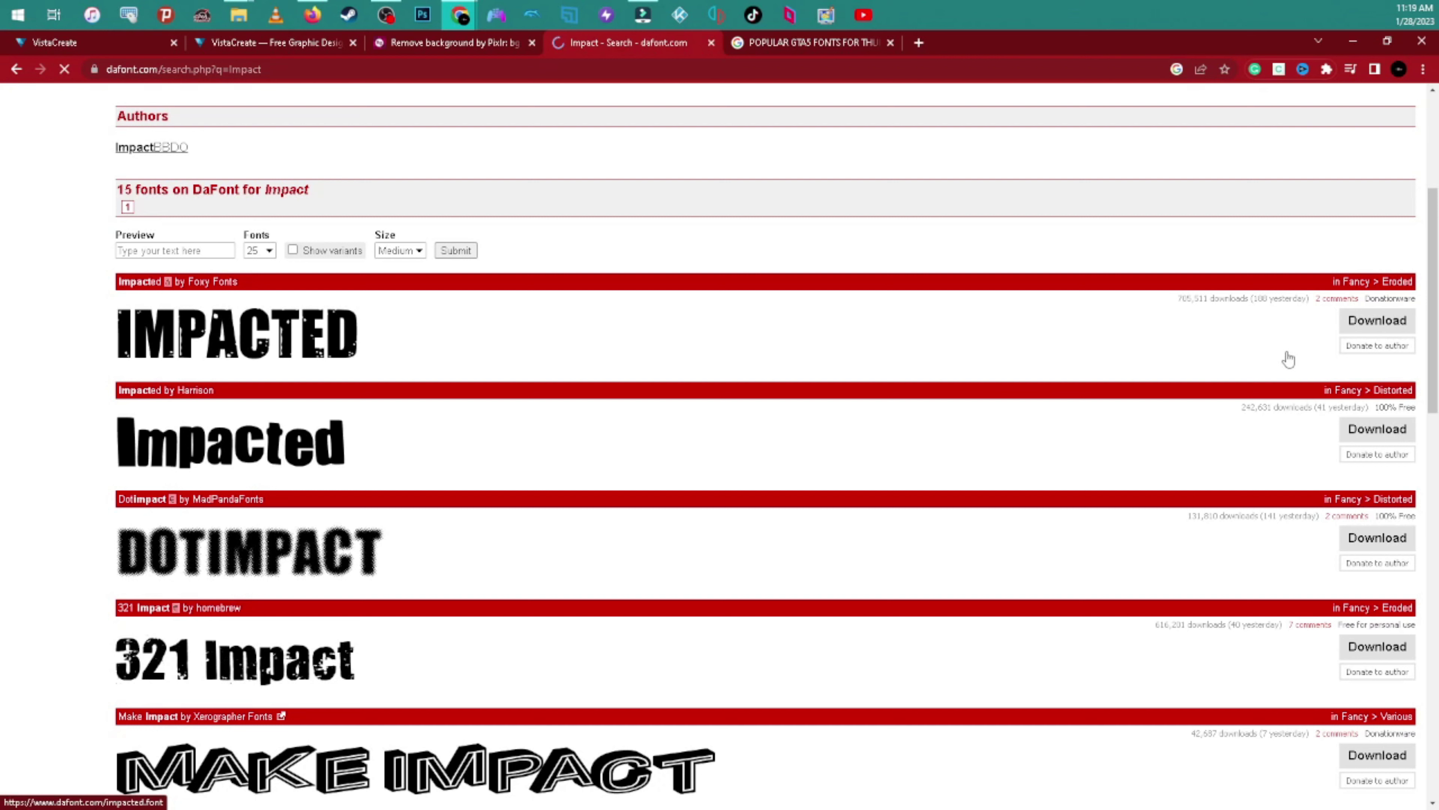
{"action": "left_click", "coordinate": [1365, 432]}
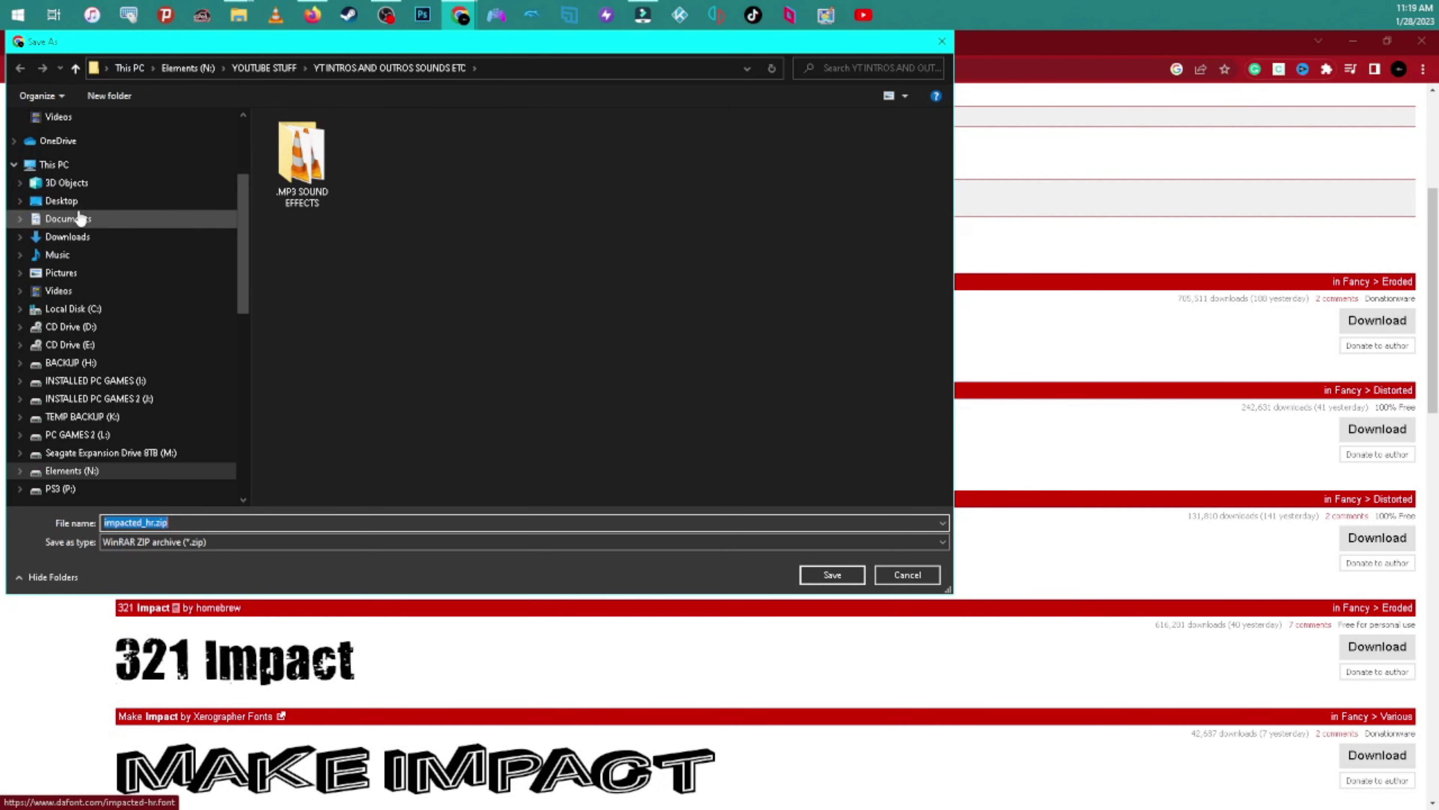
{"action": "left_click", "coordinate": [95, 236]}
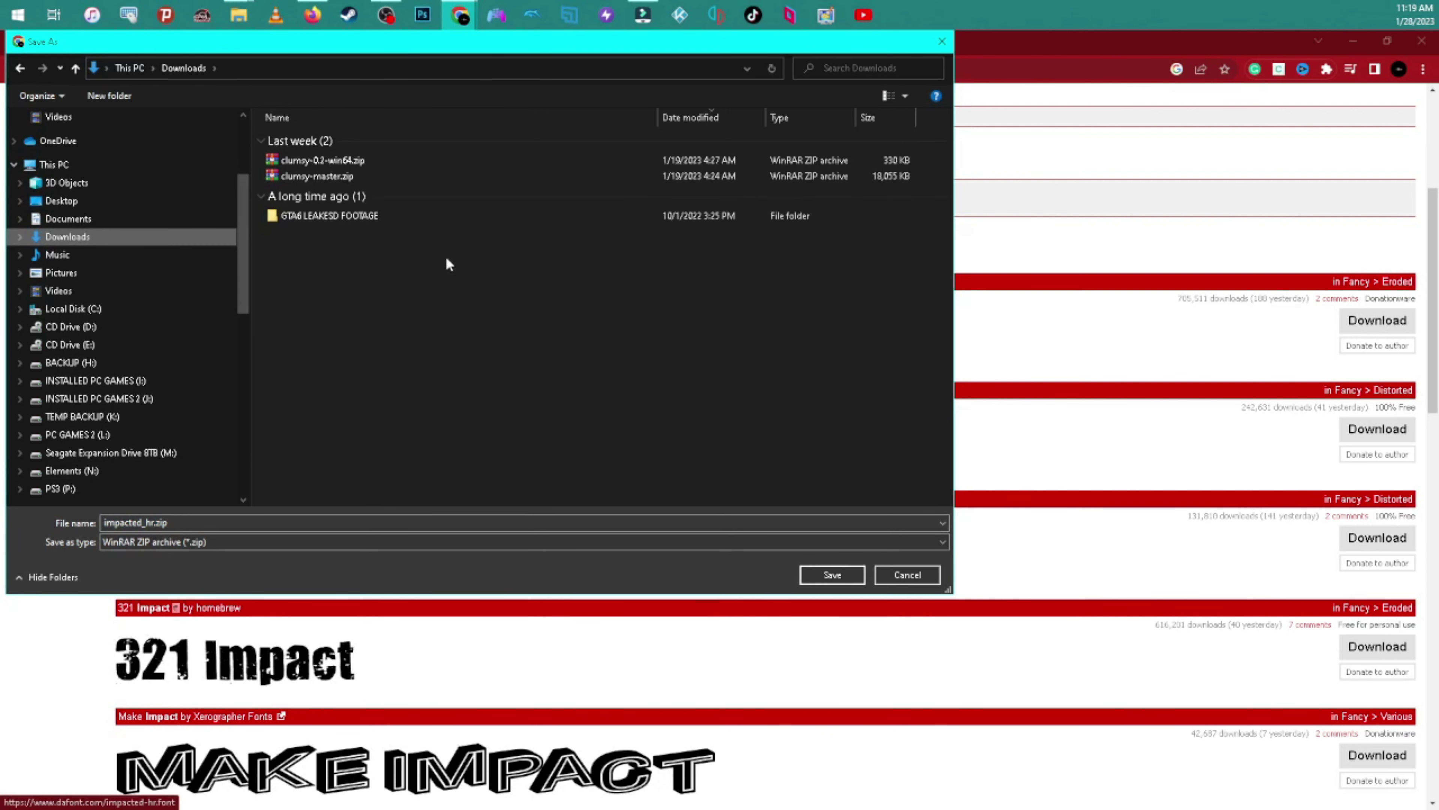
{"action": "left_click", "coordinate": [836, 579]}
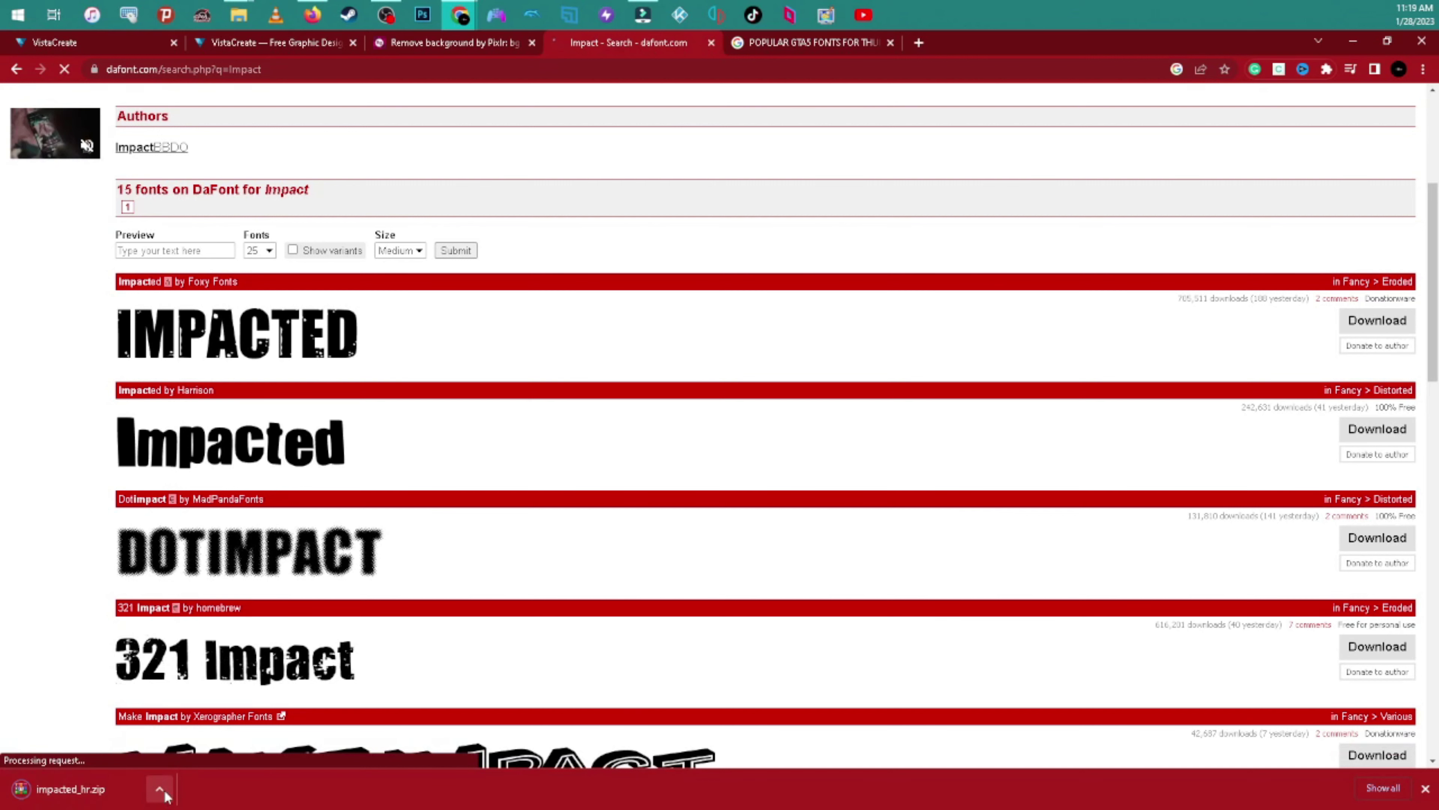
Open the downloaded impacted_hr.zip archive and bring its window over the VistaCreate thumbnail editor.
{"action": "left_click", "coordinate": [73, 789]}
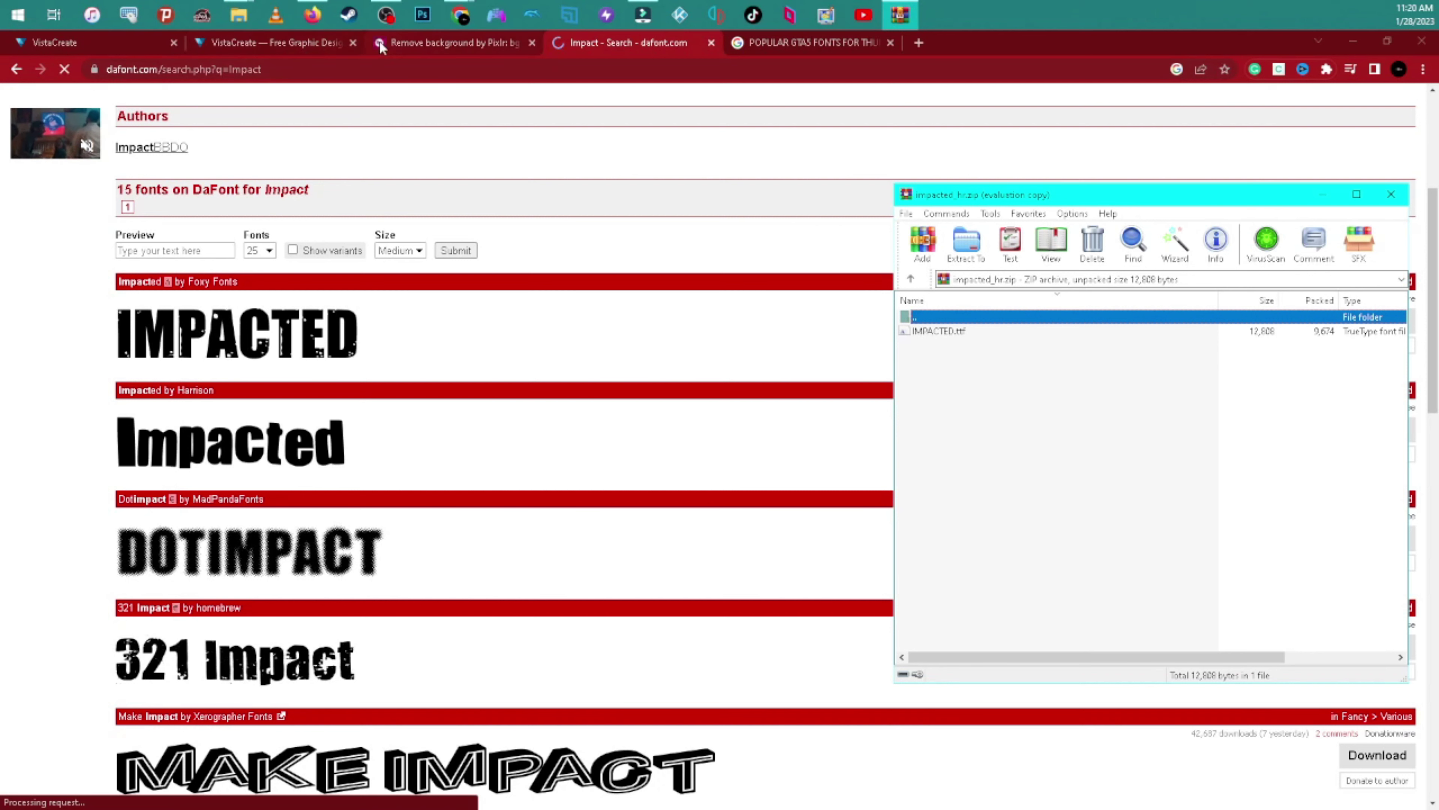
{"action": "left_click", "coordinate": [277, 44]}
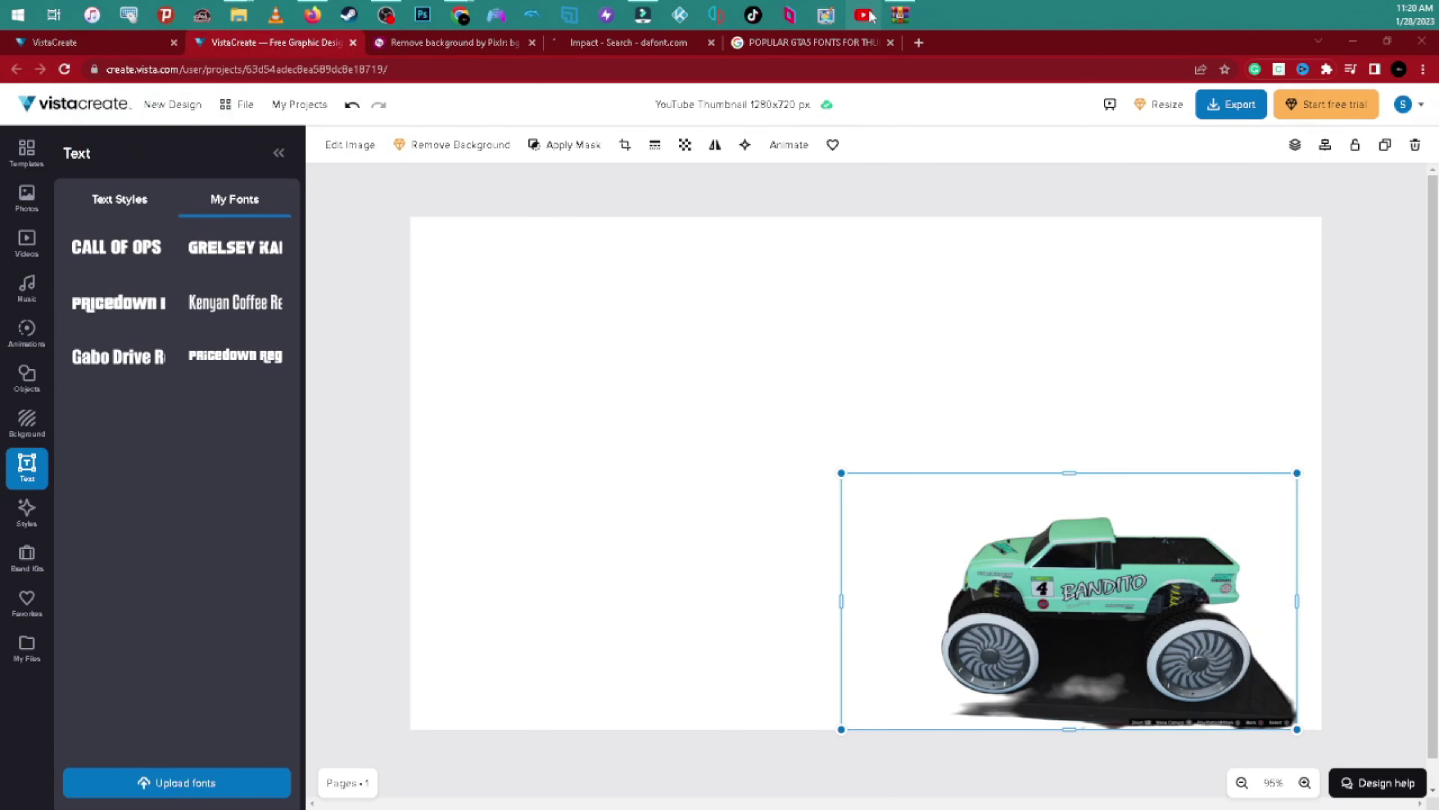
{"action": "left_click", "coordinate": [900, 14]}
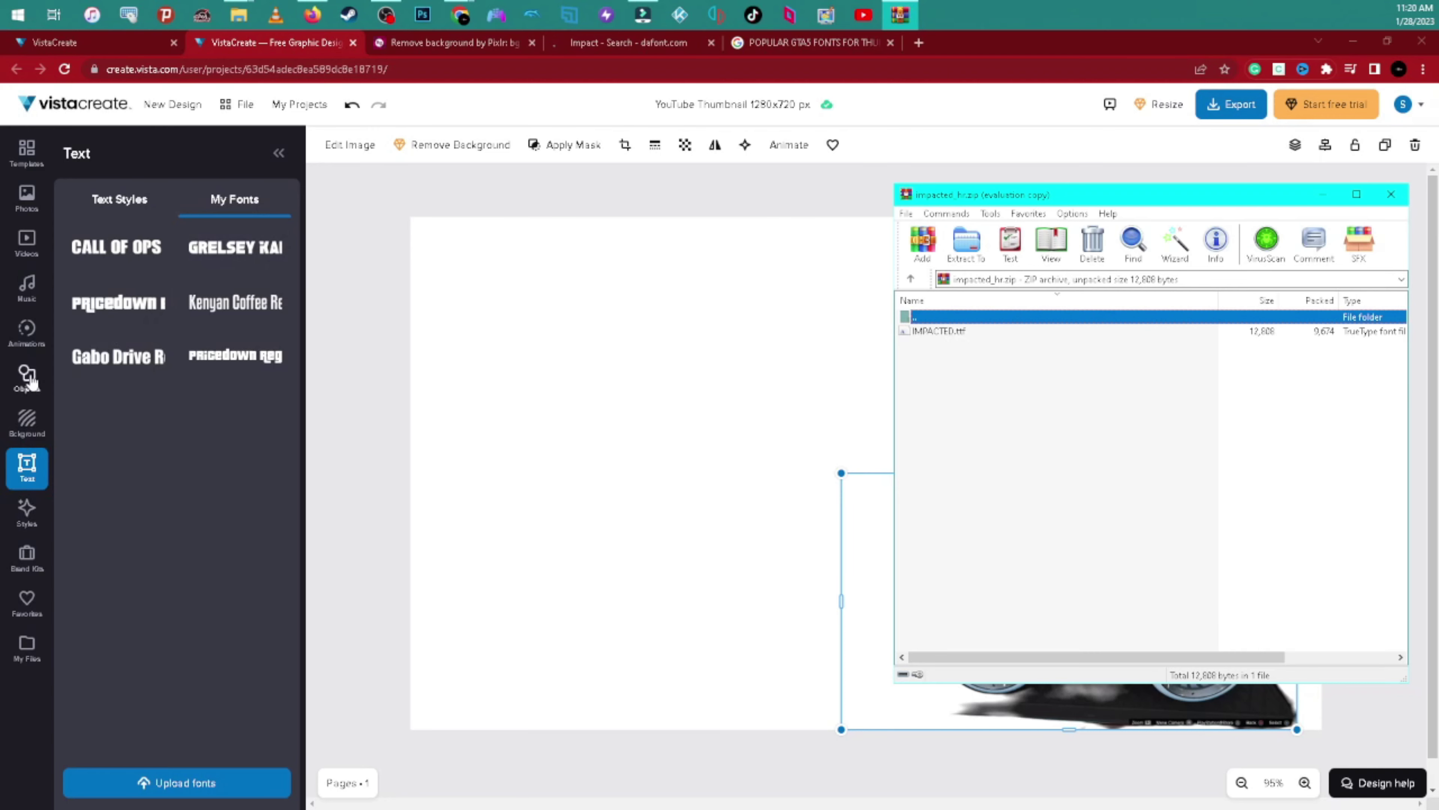
Try to upload IMPACTED.ttf to VistaCreate's custom fonts straight from the impacted_hr.zip archive, and dismiss the message.
{"action": "left_click", "coordinate": [30, 474]}
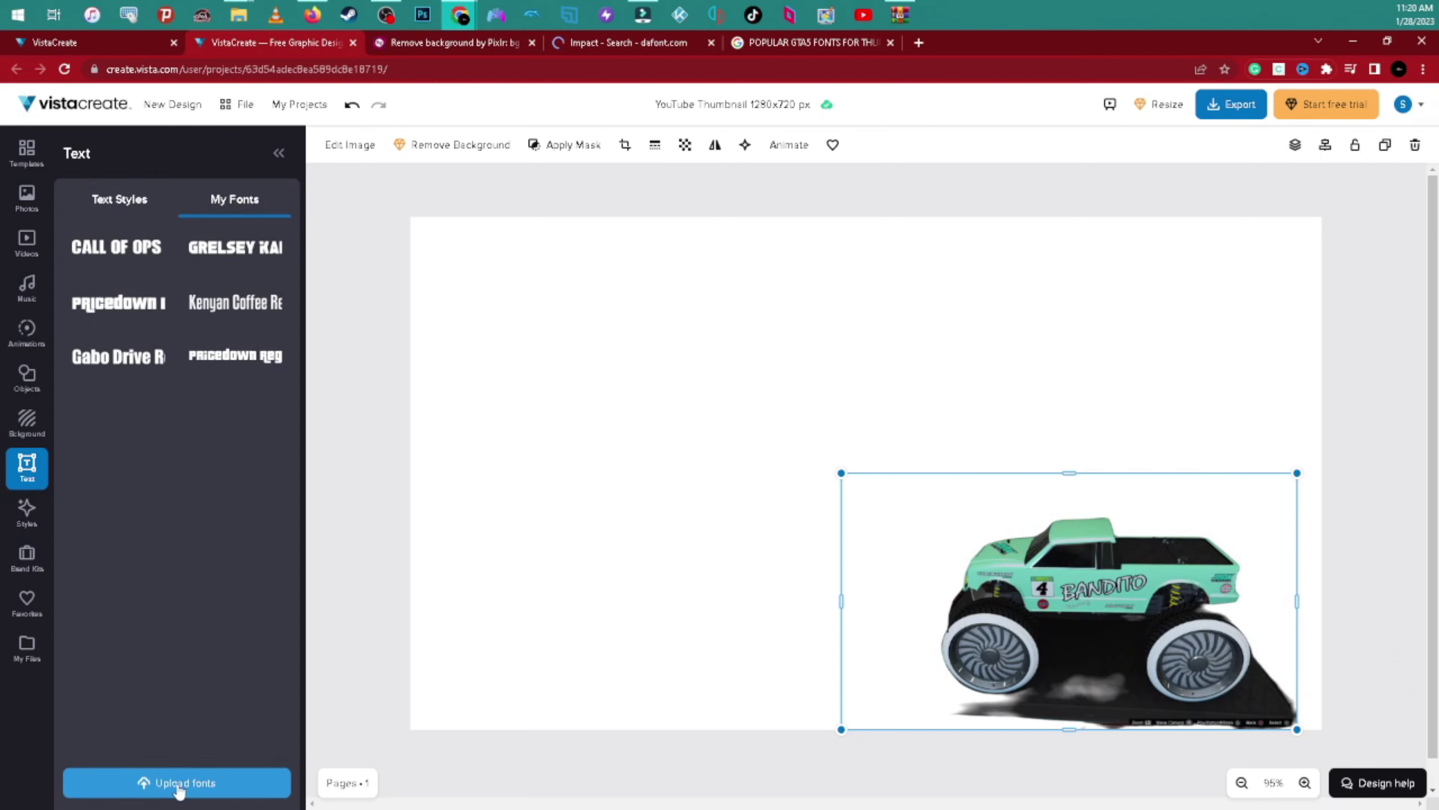
{"action": "mouse_move", "coordinate": [387, 16]}
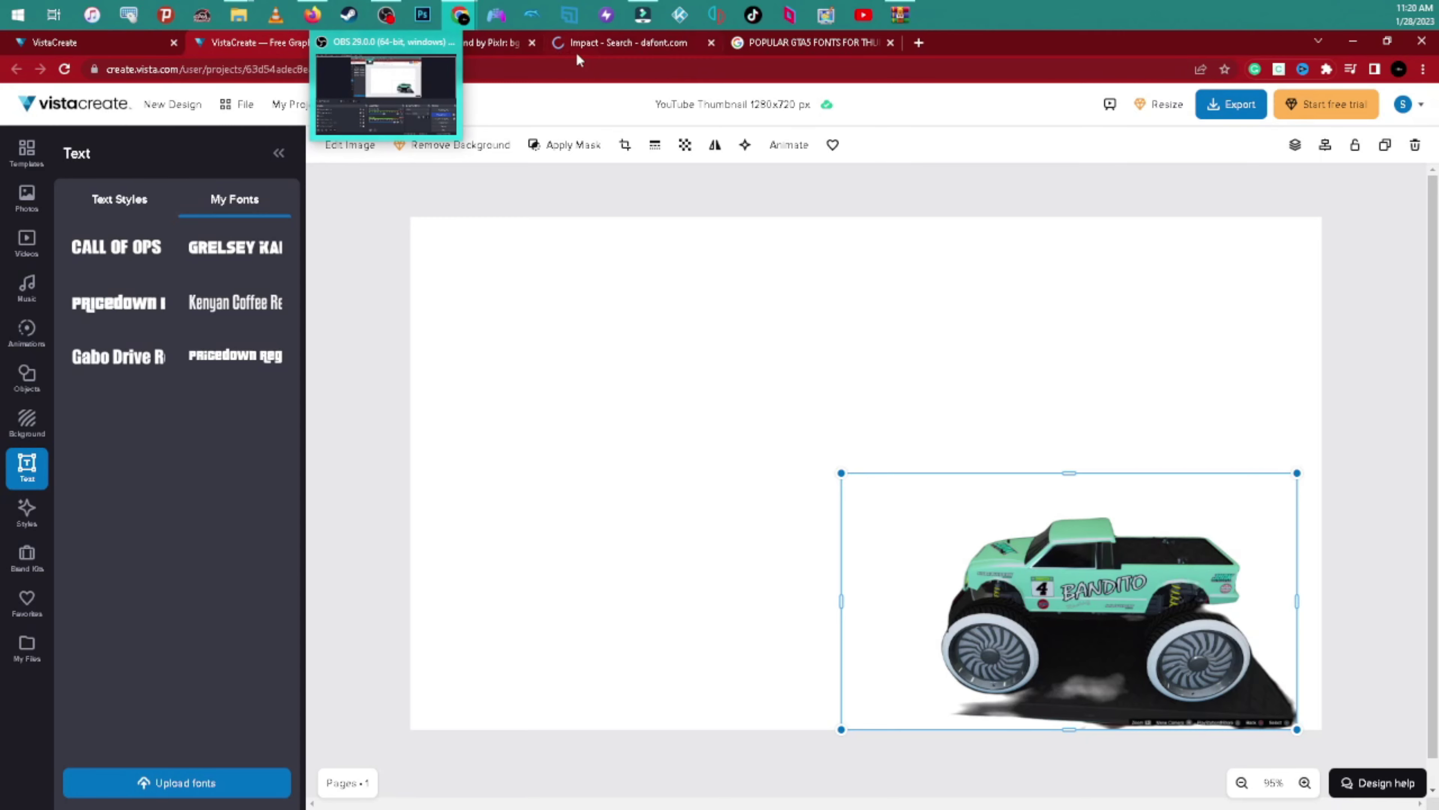
{"action": "left_click", "coordinate": [900, 14]}
{"action": "left_click_drag", "start_coordinate": [959, 340], "coordinate": [725, 502]}
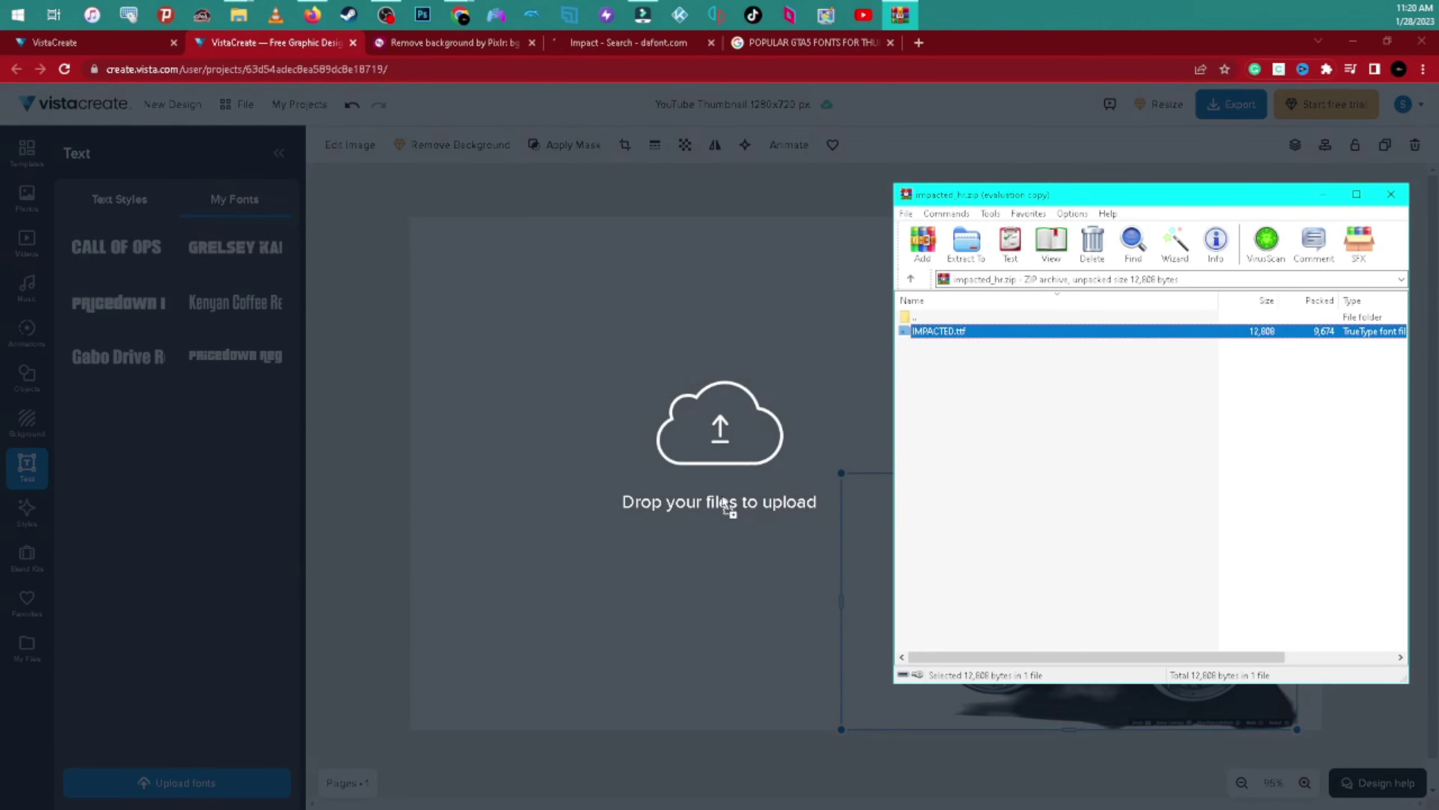
{"action": "left_click_drag", "start_coordinate": [181, 689], "coordinate": [182, 686]}
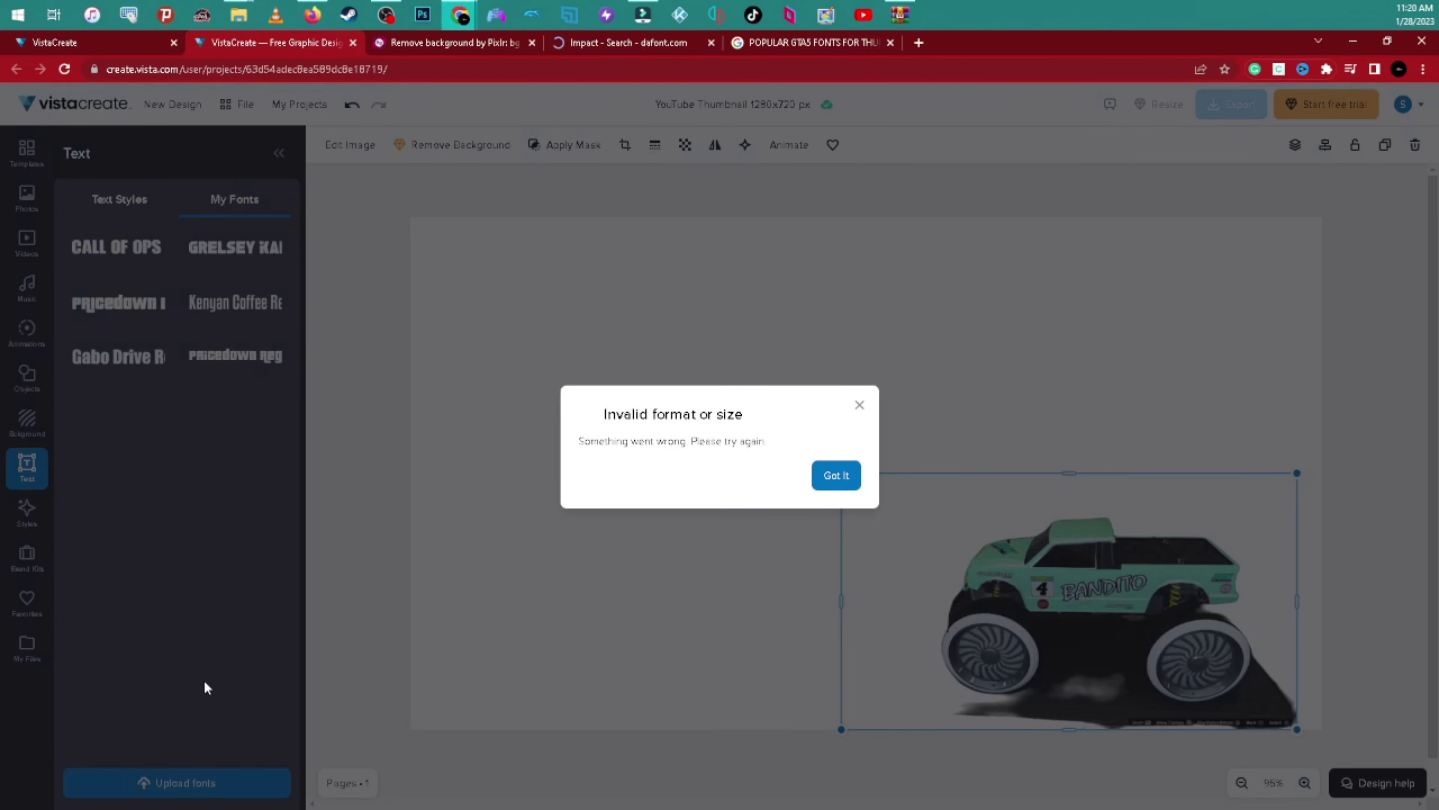
{"action": "left_click", "coordinate": [840, 477]}
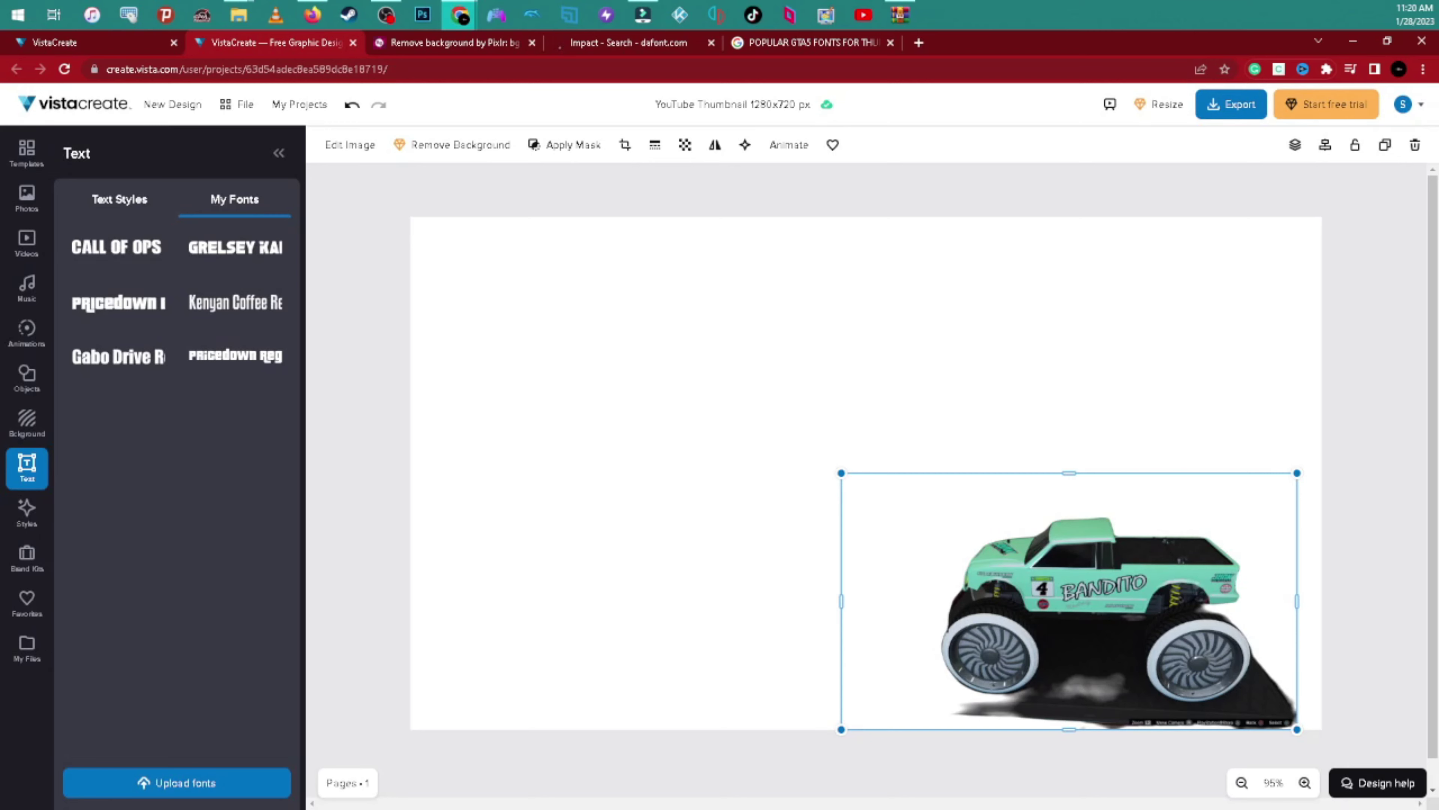
Open the CloudConvert WEBP to JPG page, and extract IMPACTED.ttf from the archive onto the desktop.
{"action": "left_click_drag", "start_coordinate": [1218, 99], "coordinate": [971, 54]}
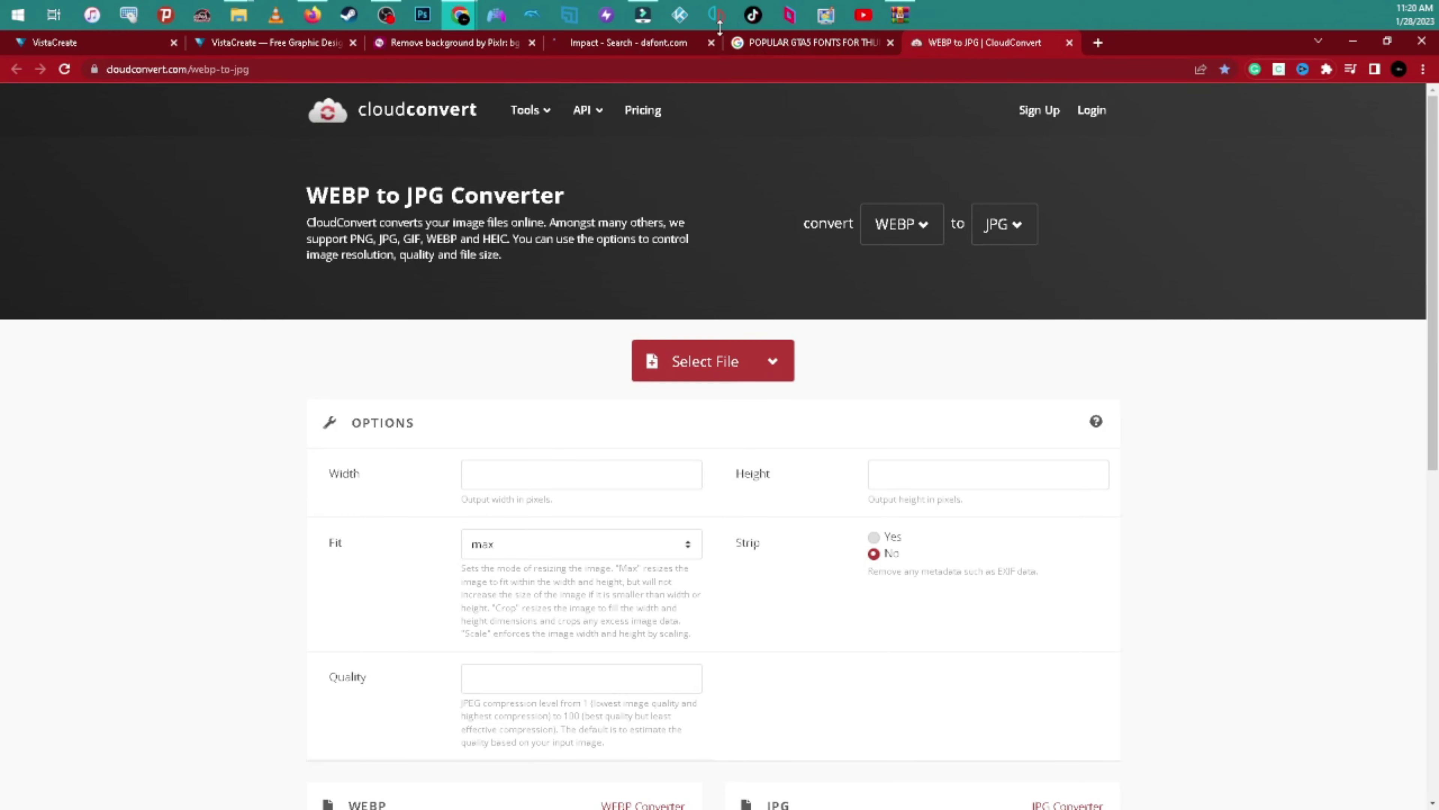
{"action": "left_click", "coordinate": [901, 14]}
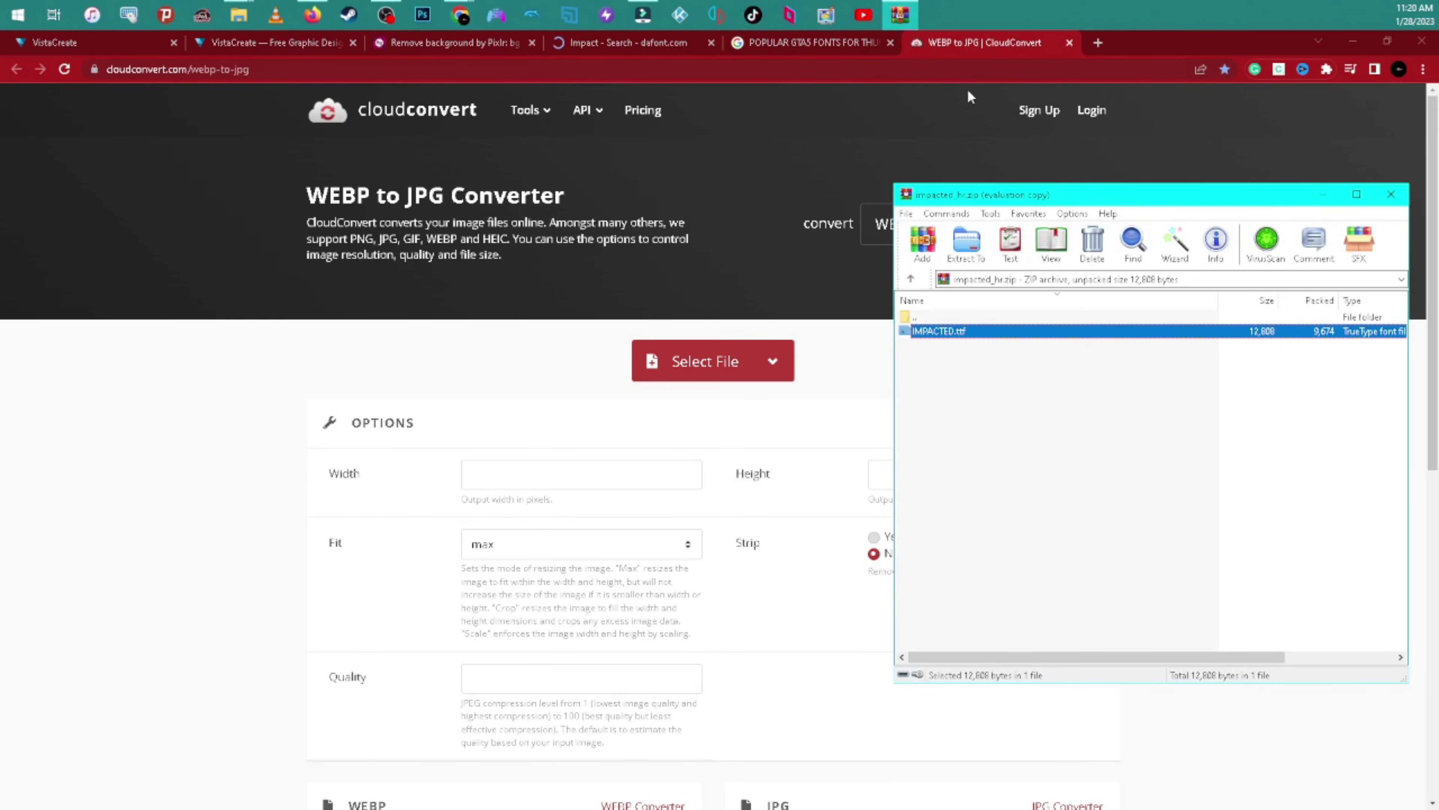
{"action": "left_click_drag", "start_coordinate": [1127, 195], "coordinate": [1110, 289]}
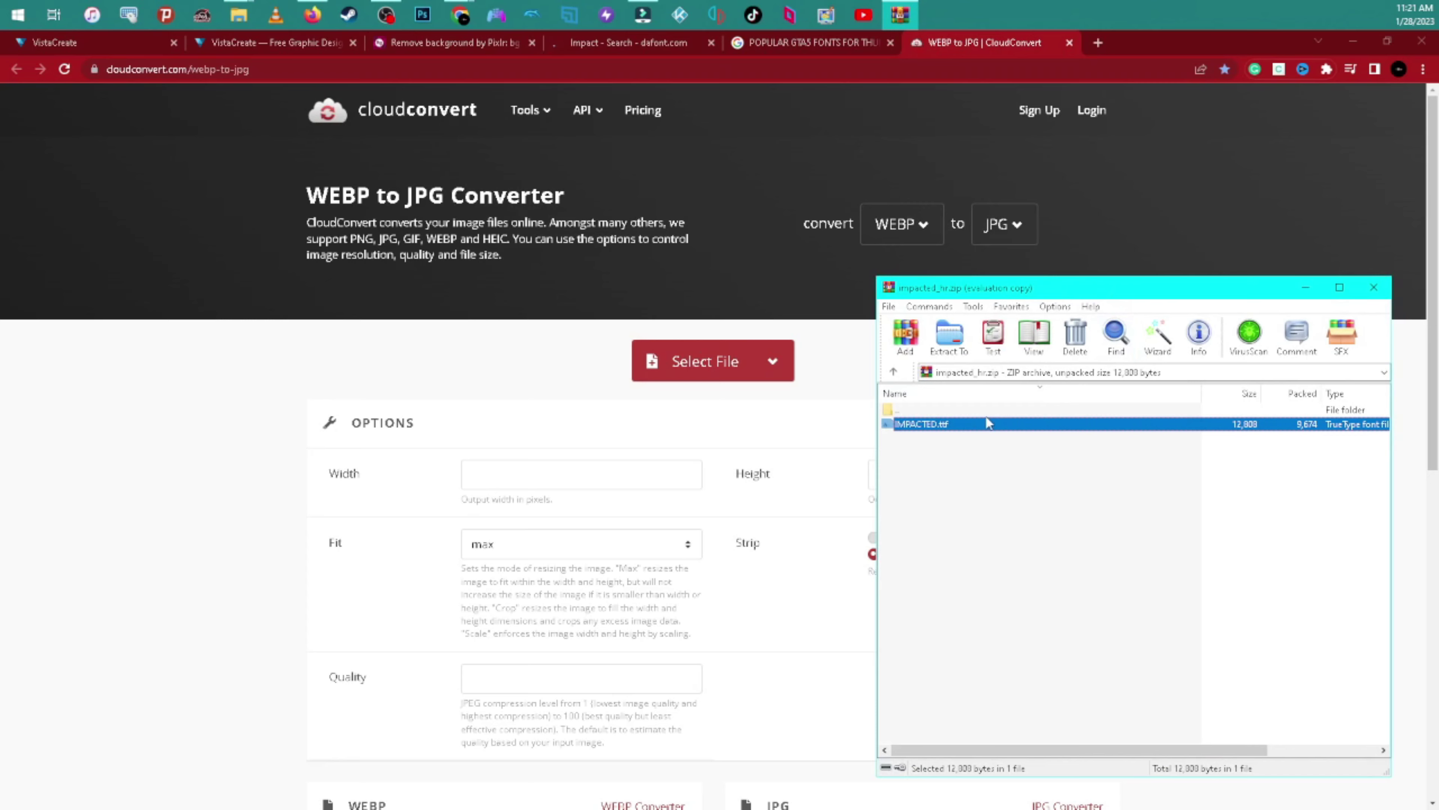
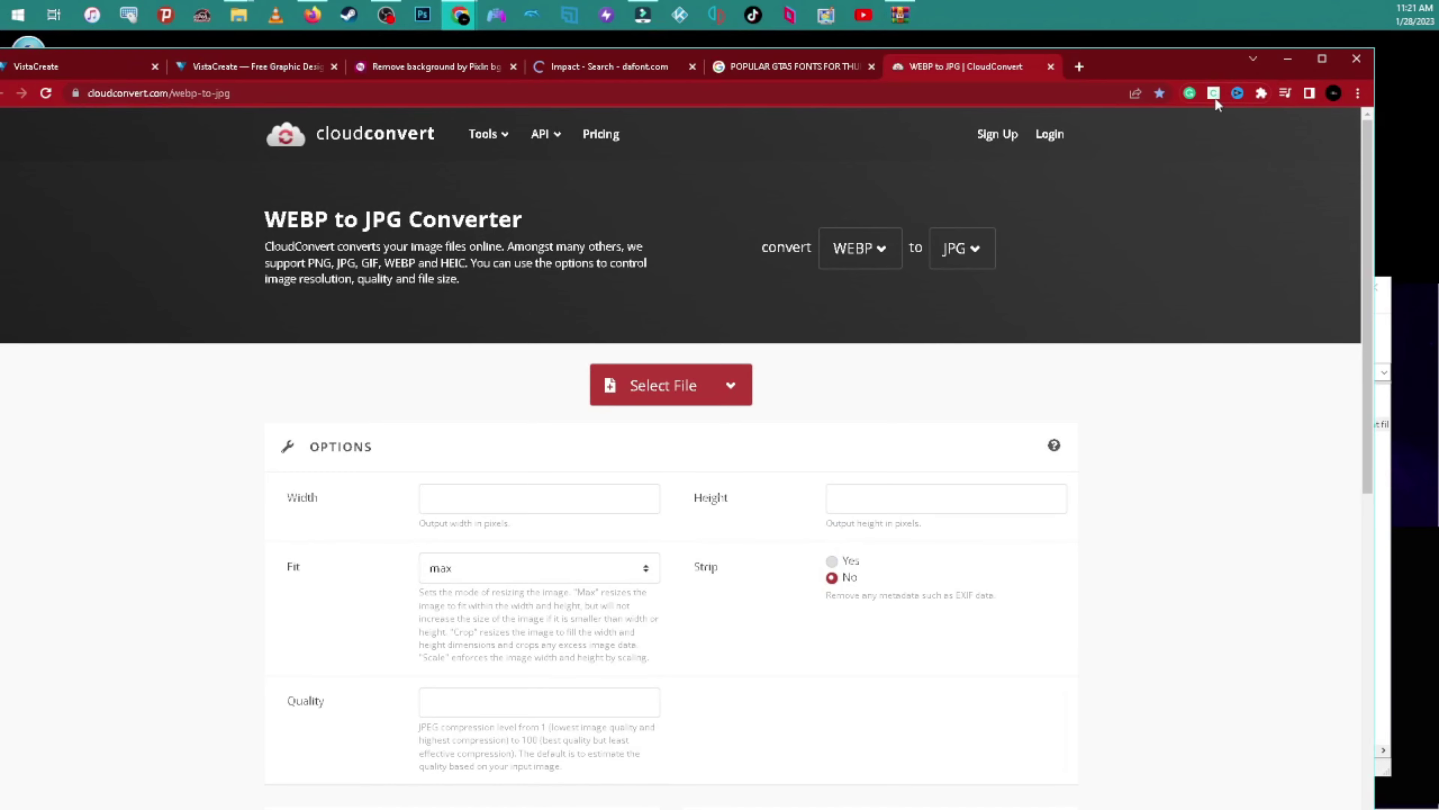
{"action": "left_click", "coordinate": [1289, 59]}
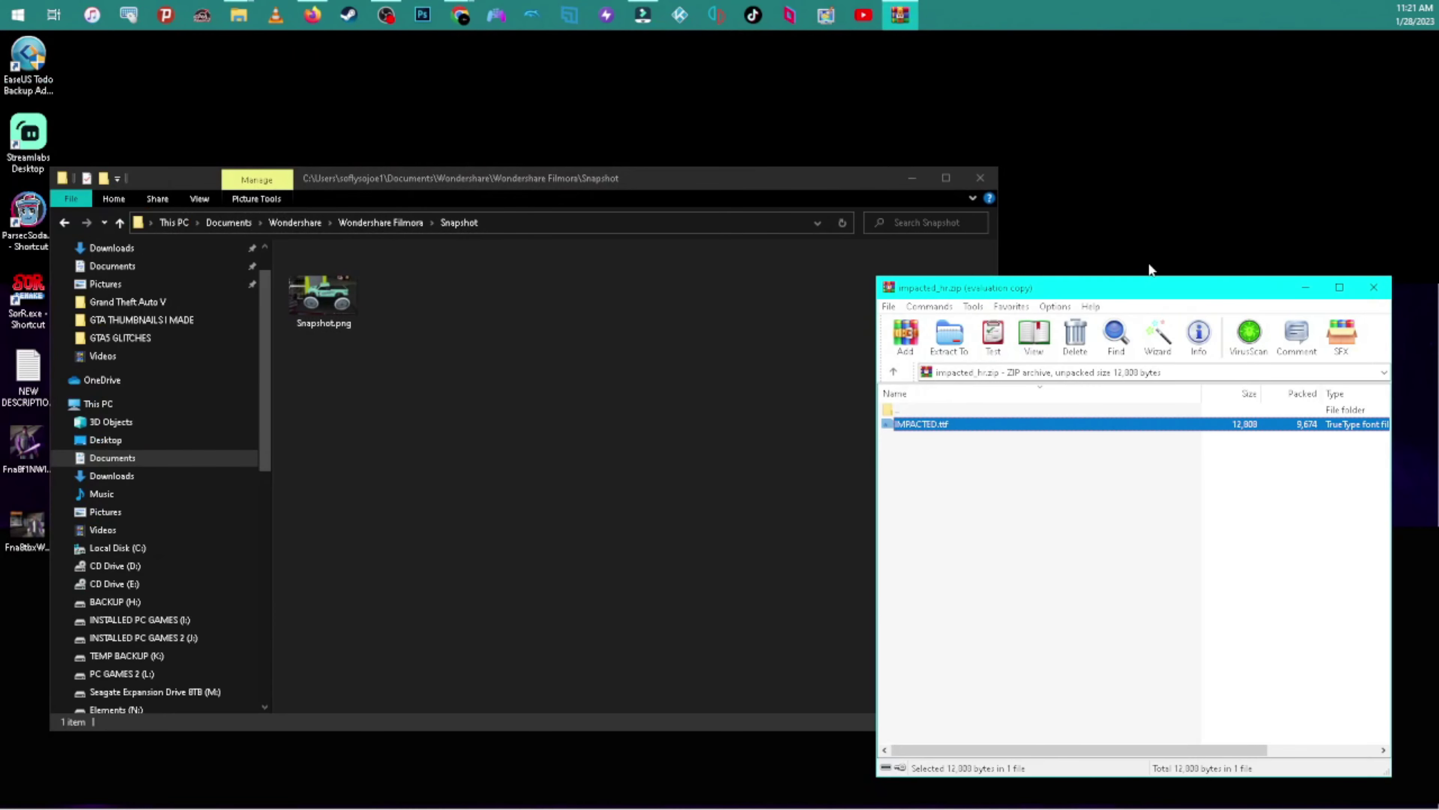
{"action": "left_click_drag", "start_coordinate": [1223, 170], "coordinate": [1220, 163]}
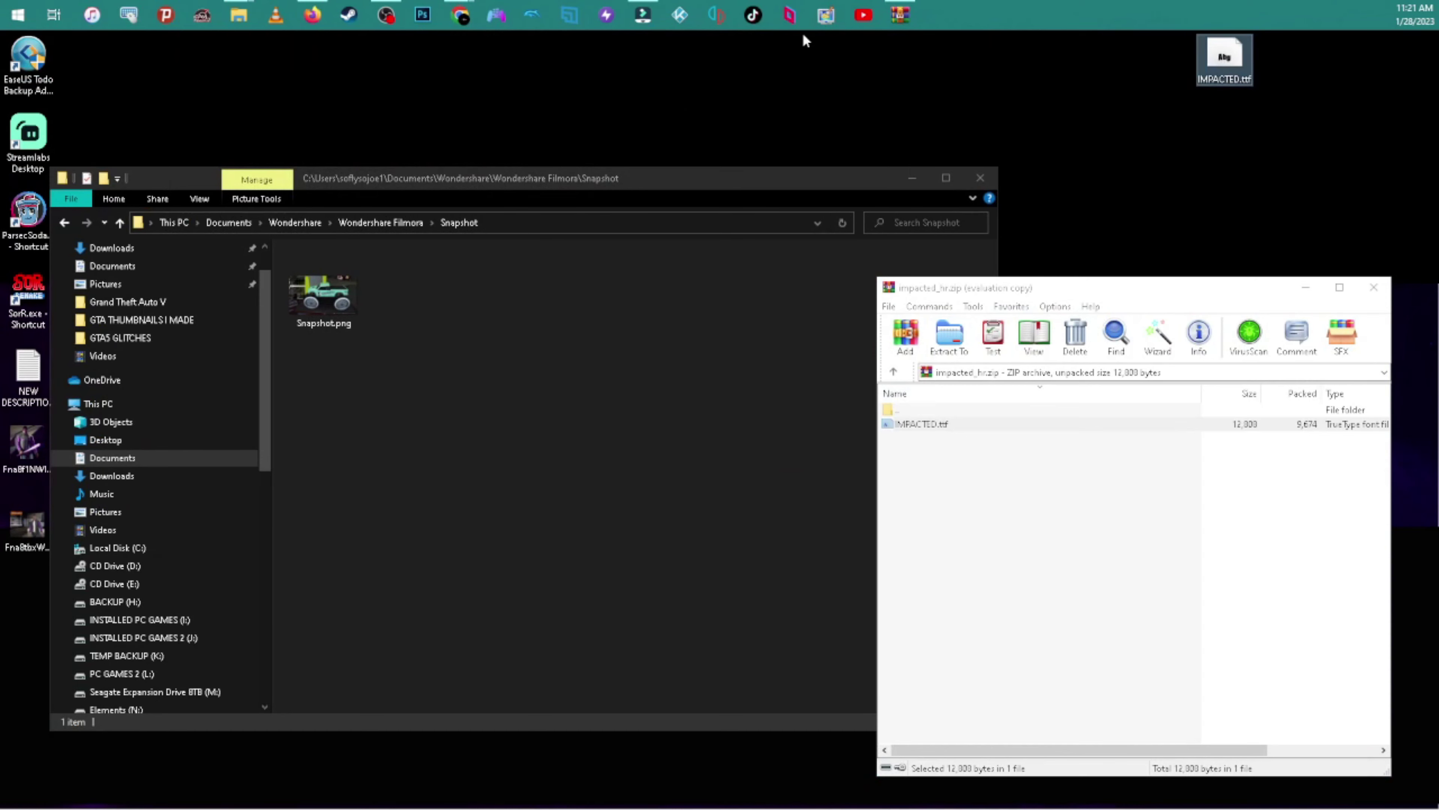
Return to CloudConvert, add IMPACTED.ttf from the desktop as the file to convert, and maximize the browser window.
{"action": "left_click", "coordinate": [469, 13]}
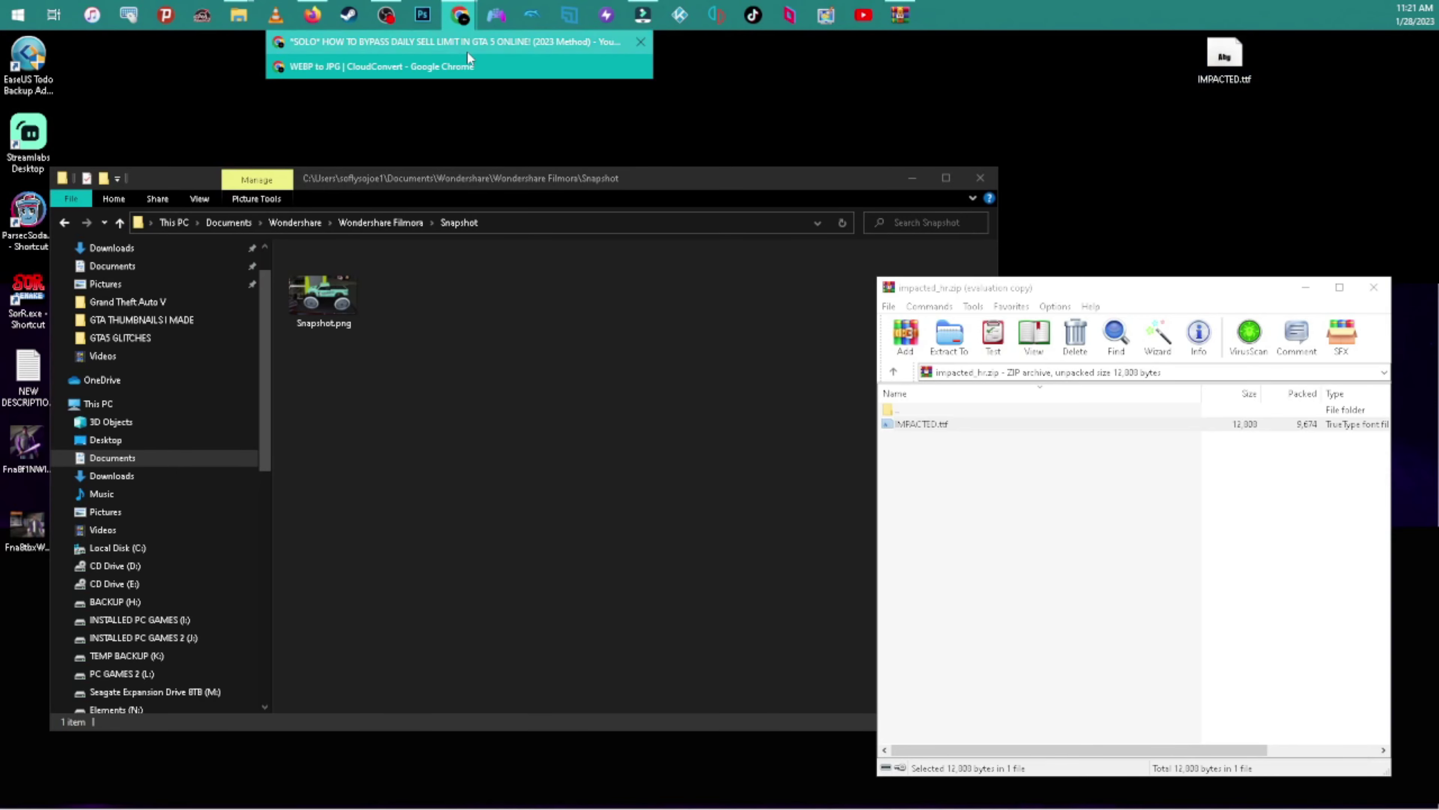
{"action": "left_click", "coordinate": [472, 66]}
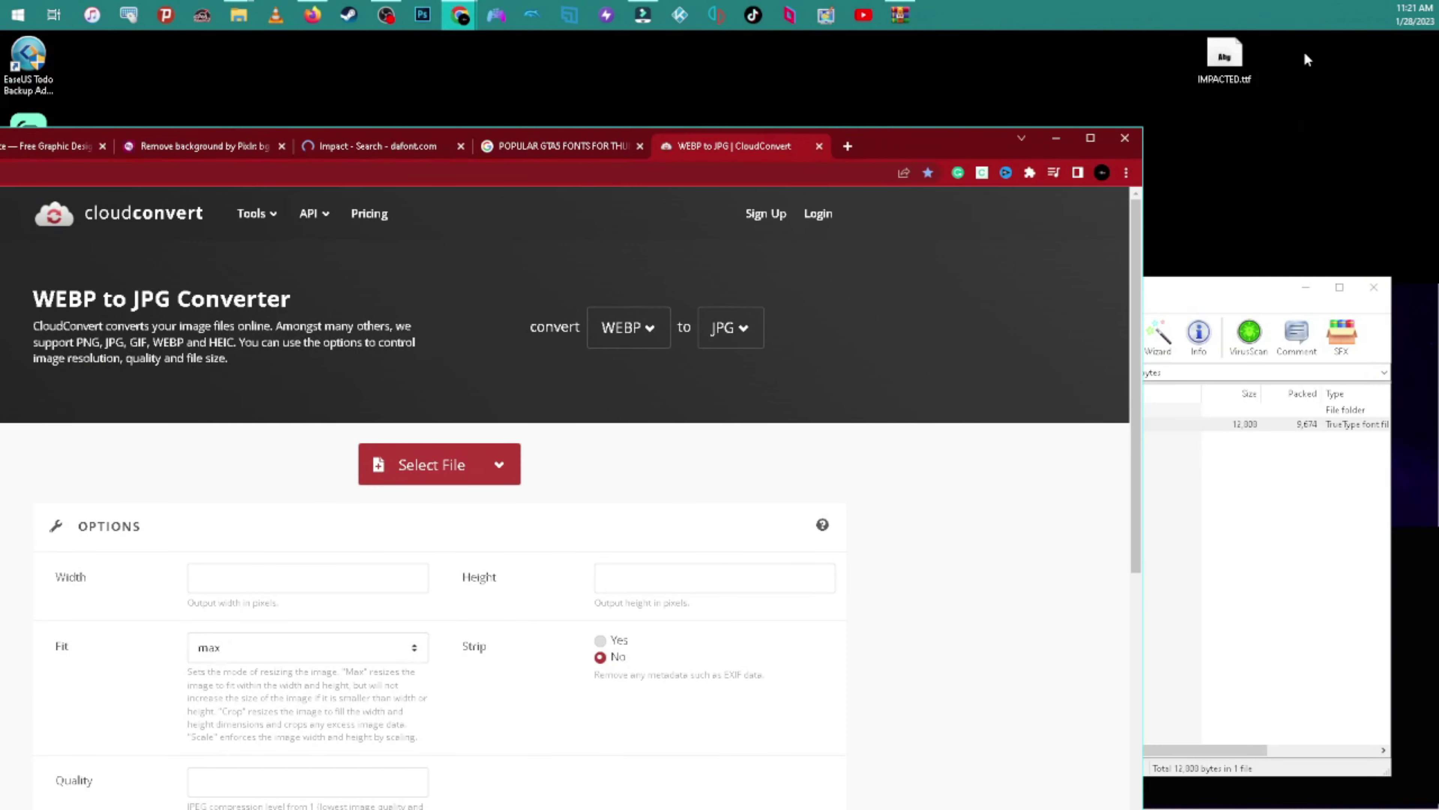
{"action": "left_click_drag", "start_coordinate": [1231, 63], "coordinate": [302, 600]}
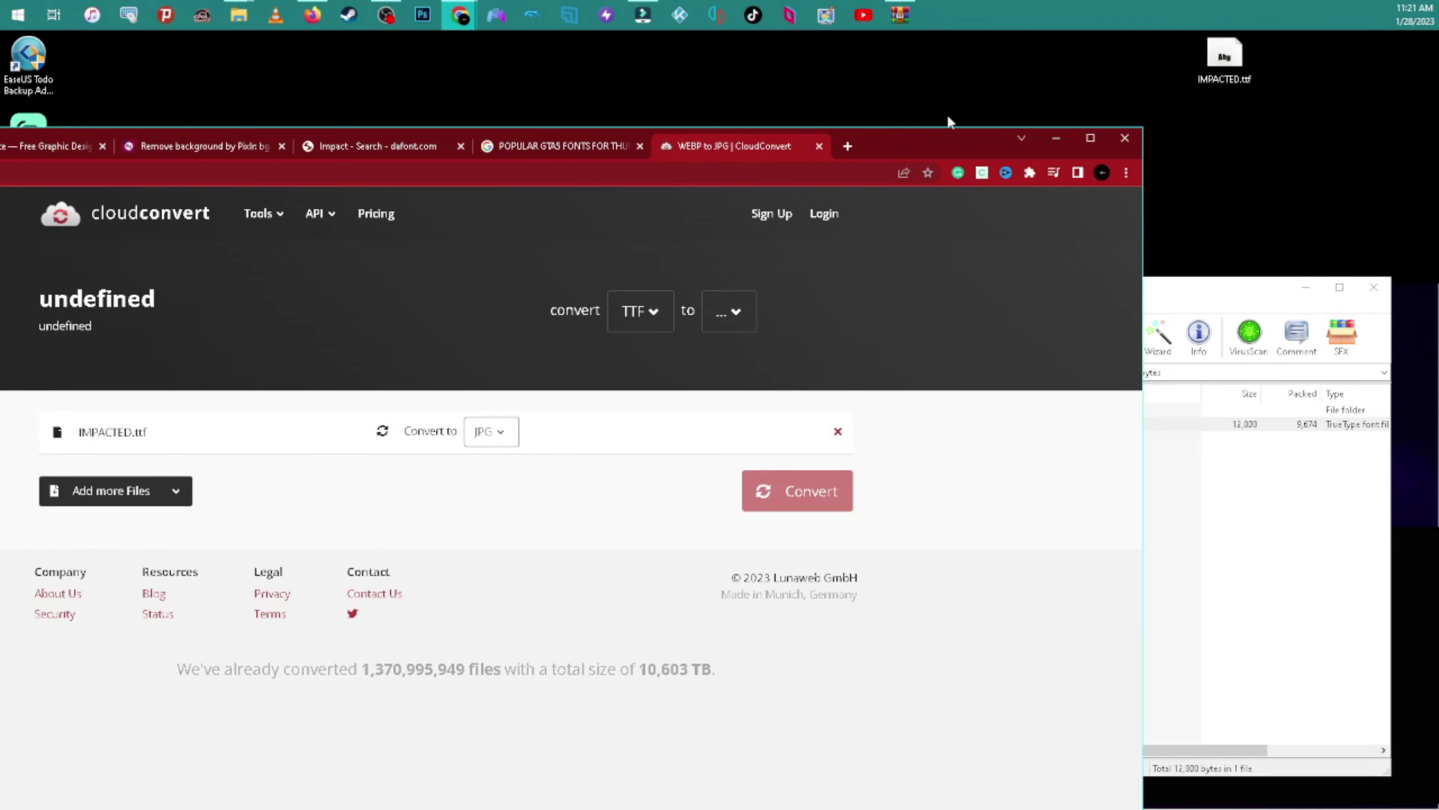
{"action": "left_click_drag", "start_coordinate": [1082, 95], "coordinate": [1123, 96]}
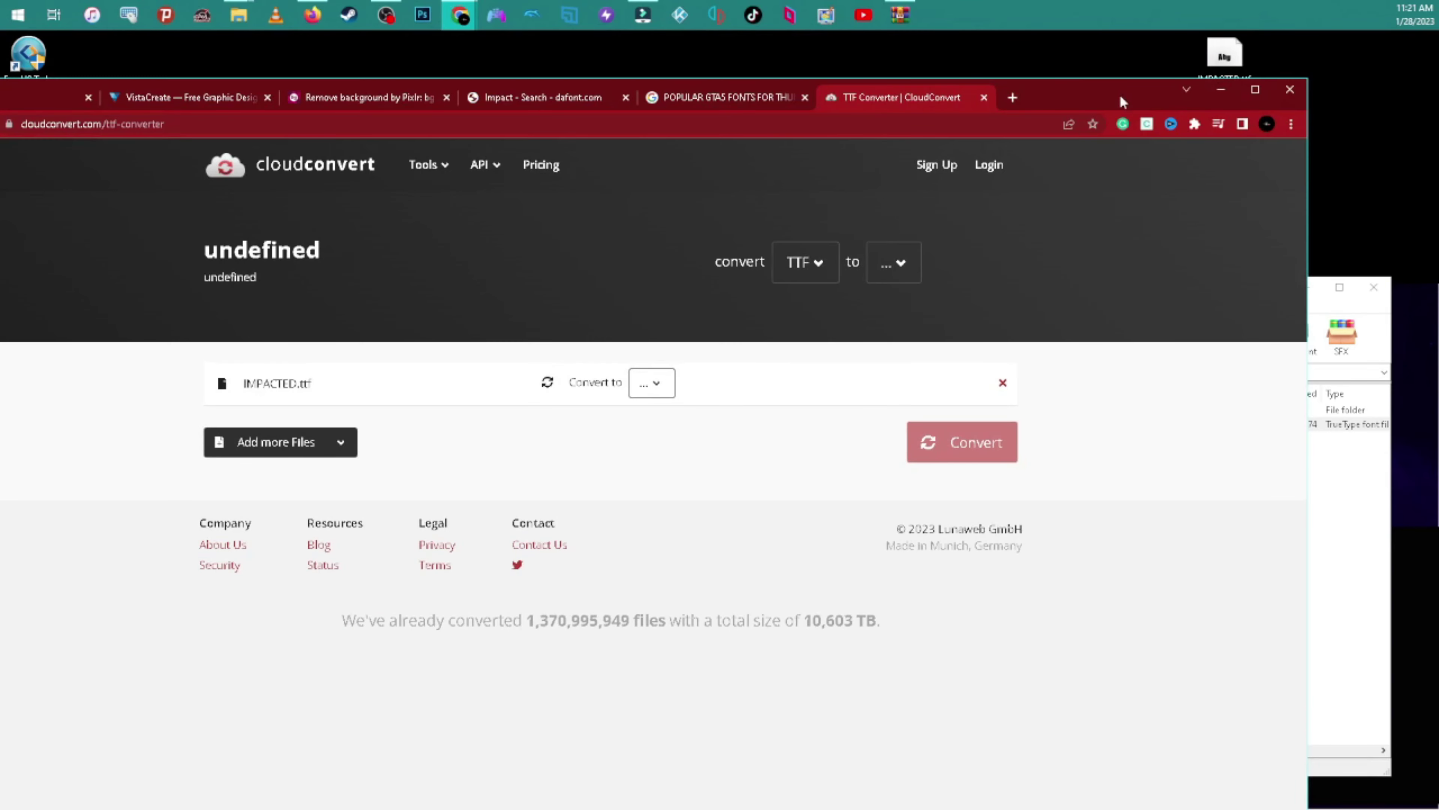
{"action": "double_click", "coordinate": [1121, 101]}
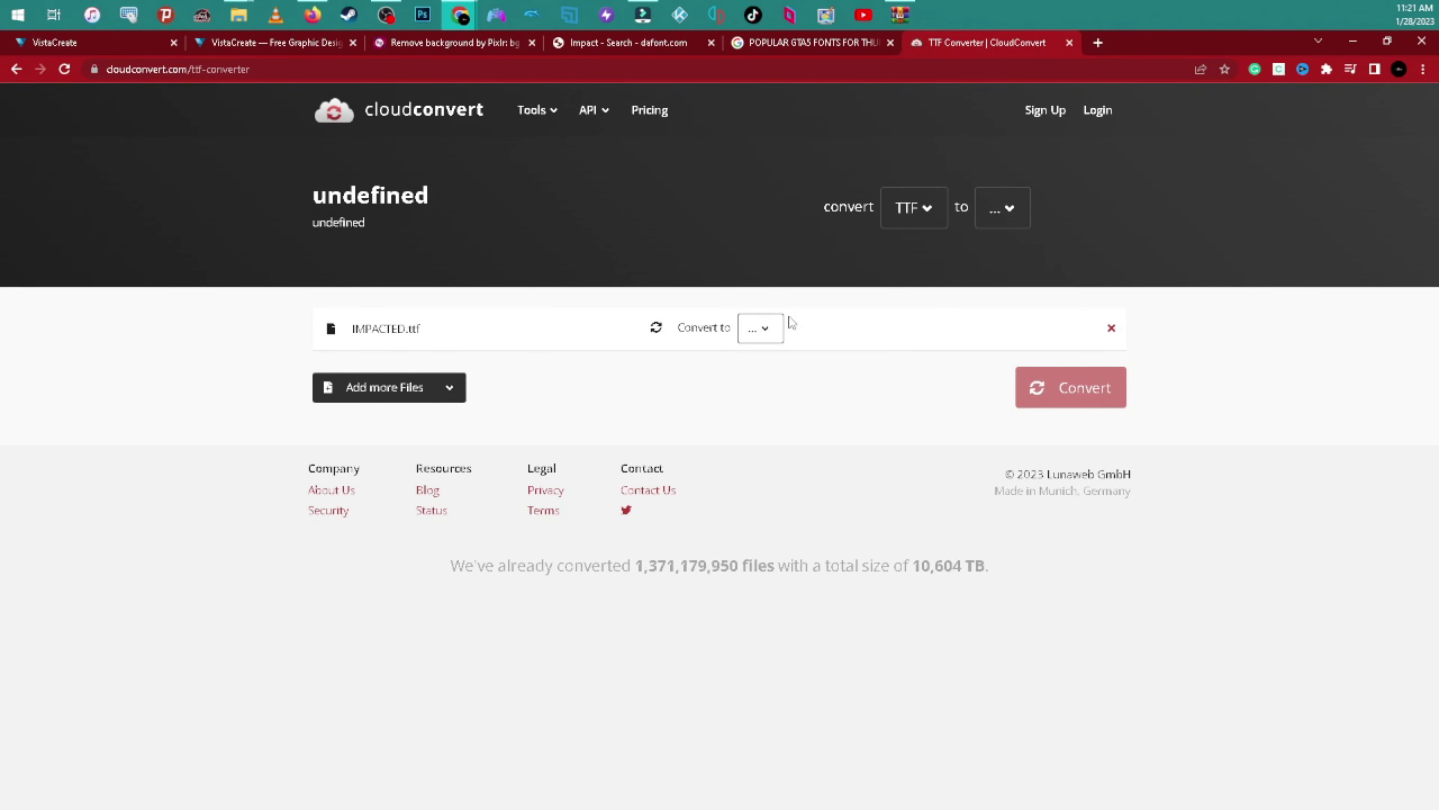
Compare CloudConvert's available font output formats with the file types that VistaCreate's font upload accepts.
{"action": "left_click", "coordinate": [772, 332]}
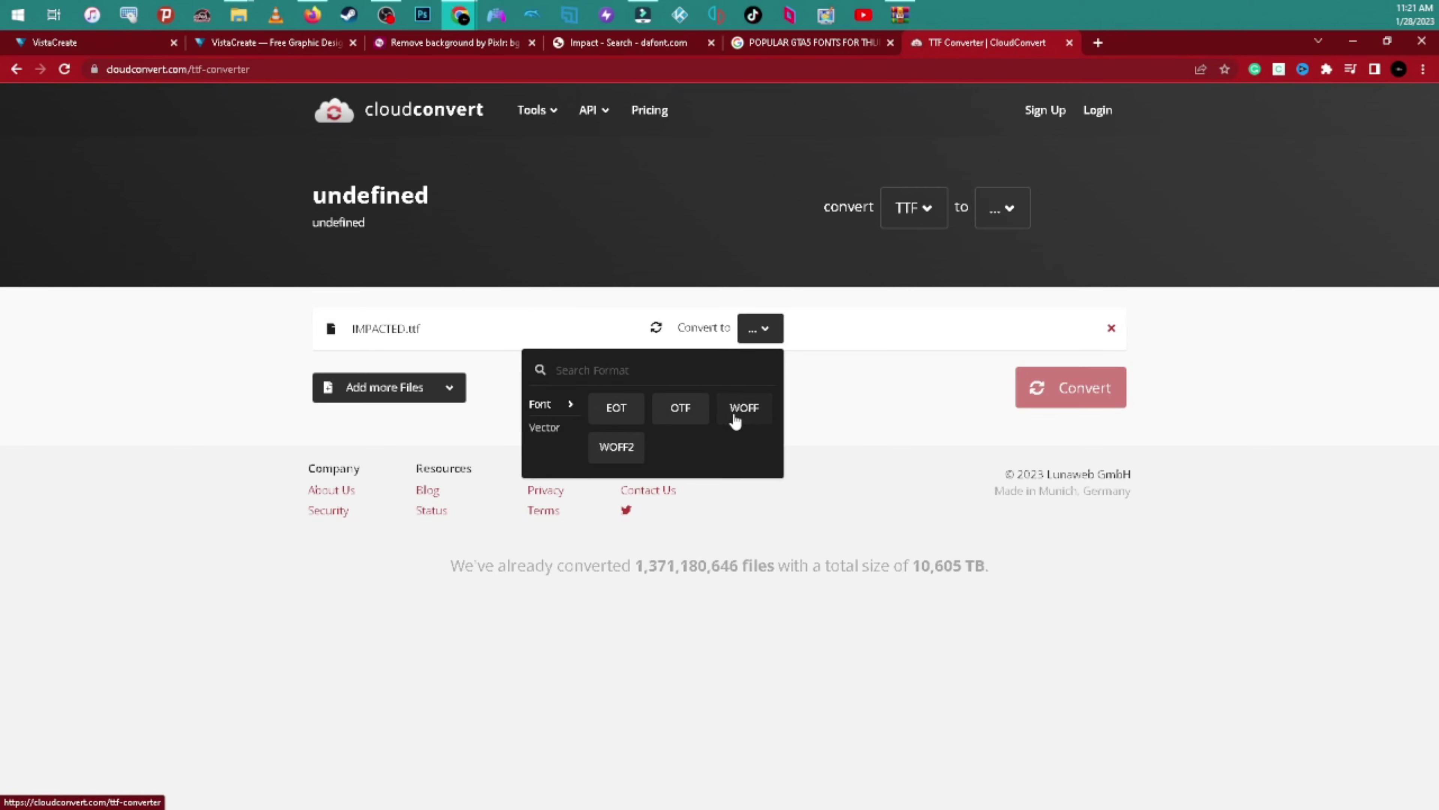
{"action": "left_click", "coordinate": [311, 49]}
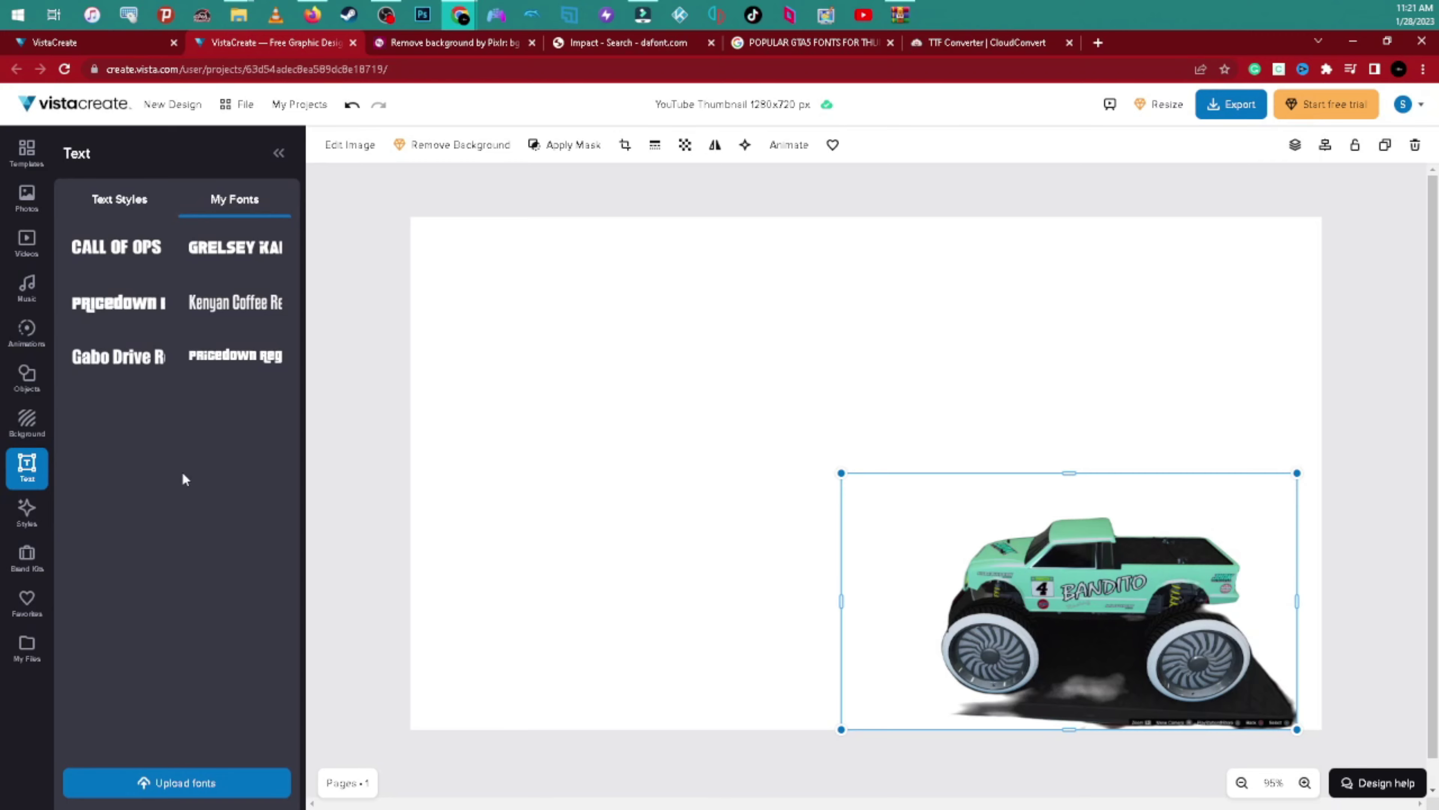
{"action": "left_click", "coordinate": [177, 785]}
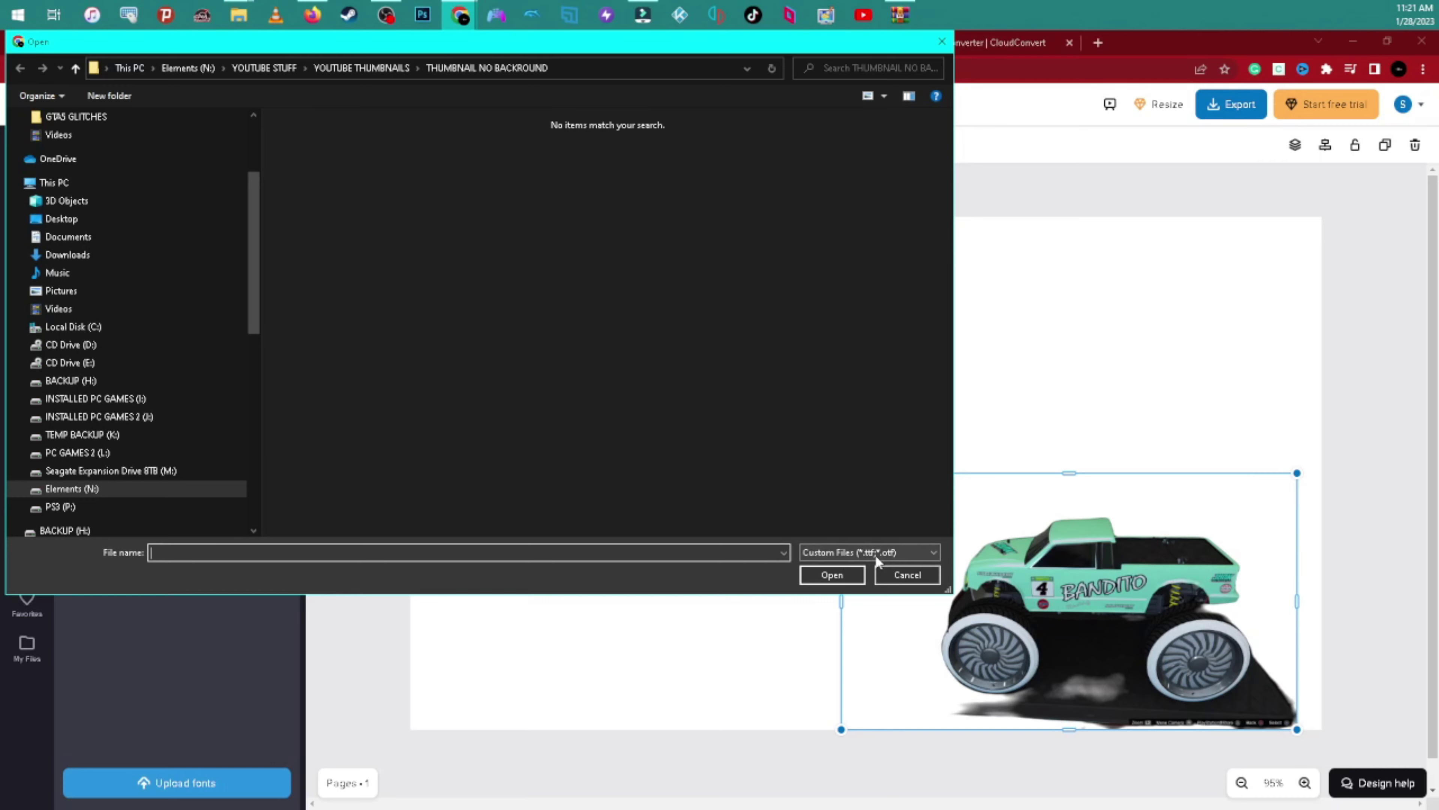
{"action": "left_click", "coordinate": [898, 576]}
Try to convert IMPACTED.ttf to OTF in CloudConvert.
{"action": "left_click", "coordinate": [996, 43]}
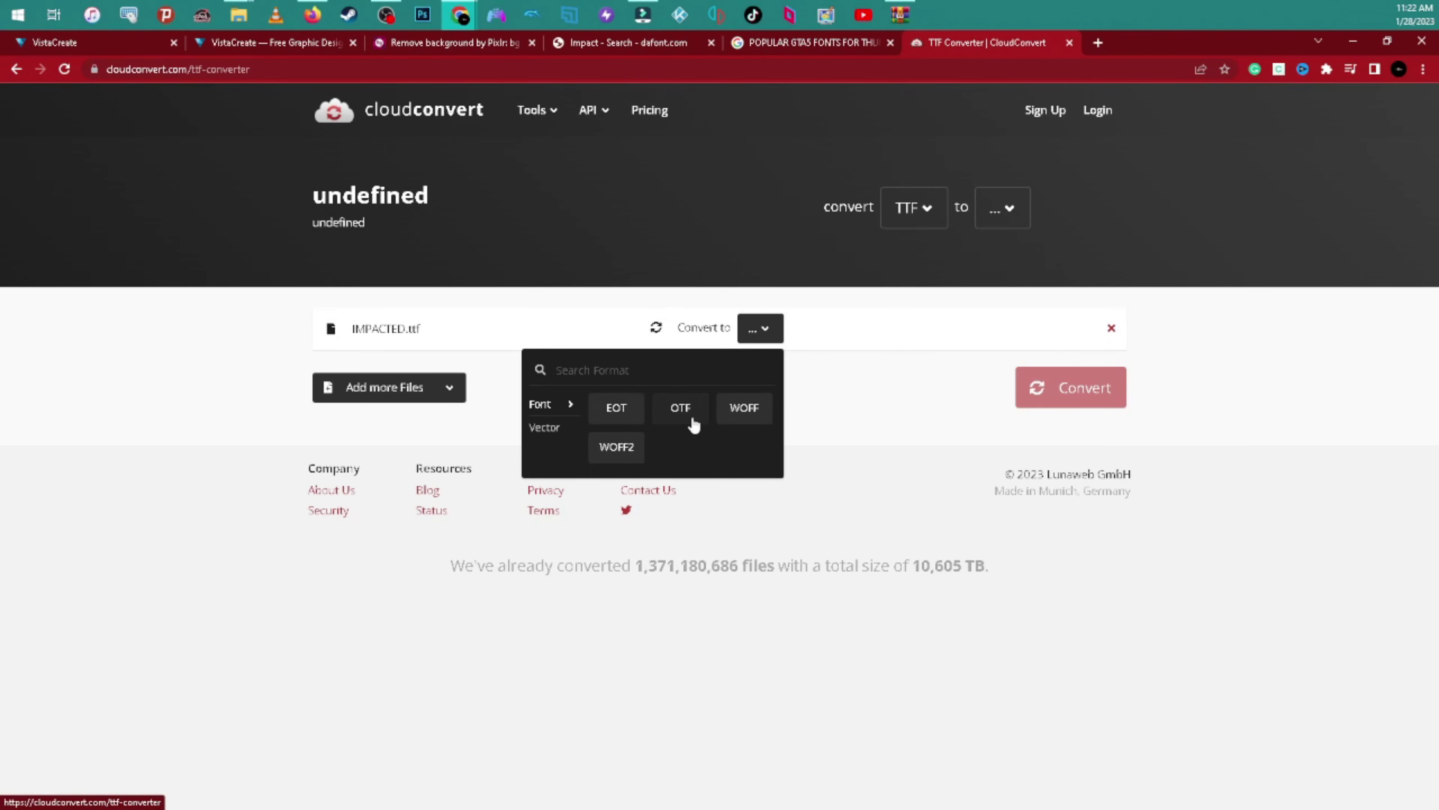
{"action": "left_click", "coordinate": [680, 419]}
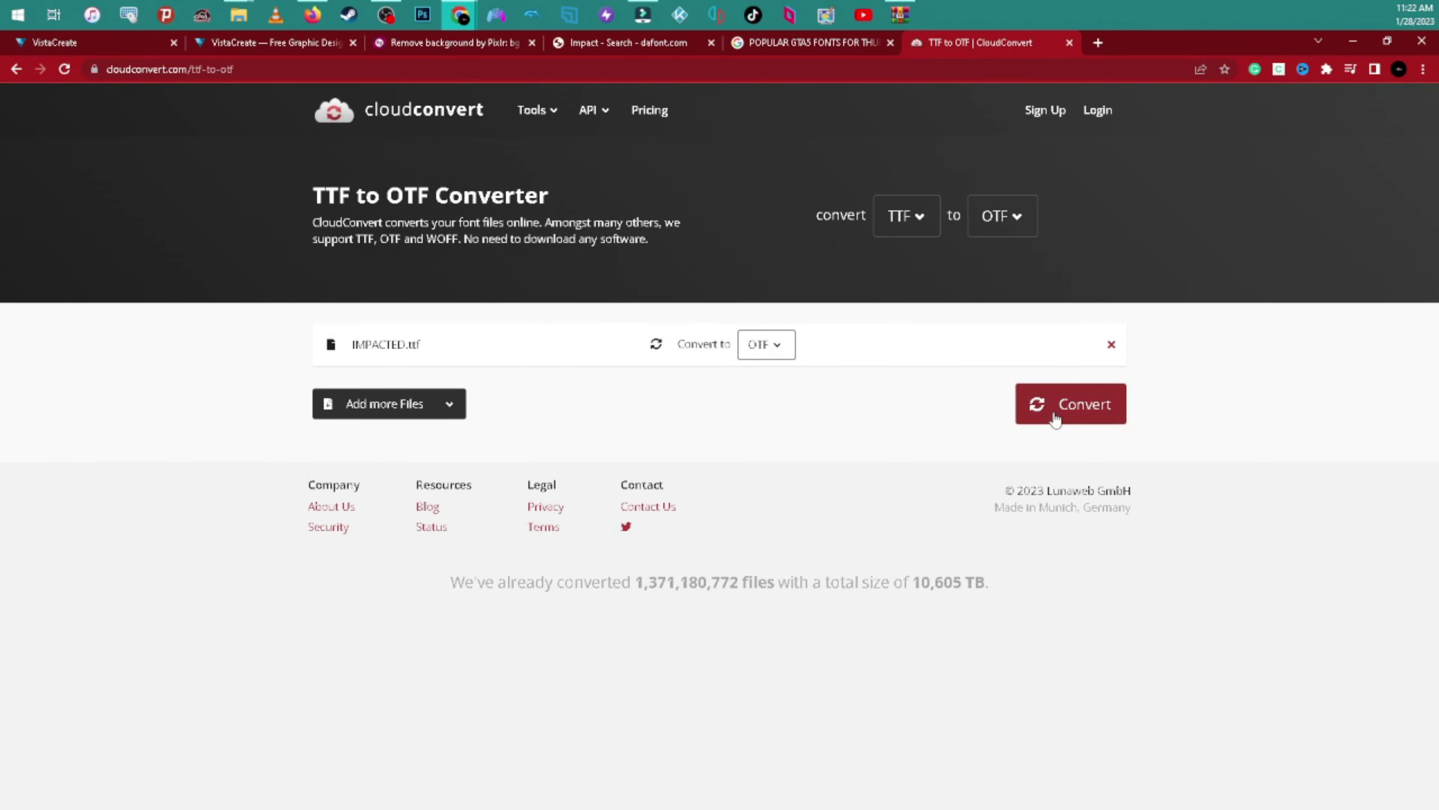
{"action": "left_click", "coordinate": [1055, 419]}
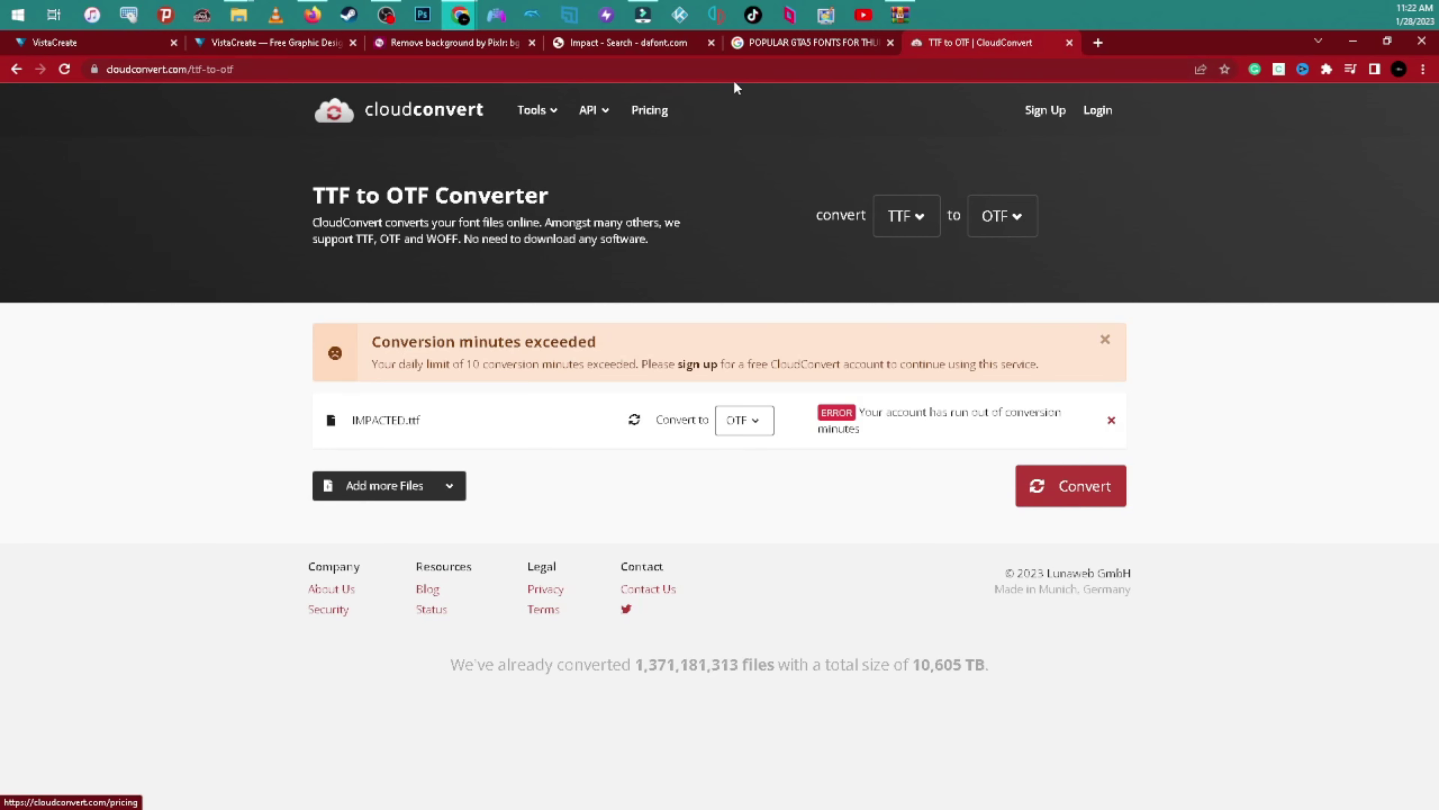
{"action": "left_click", "coordinate": [816, 45]}
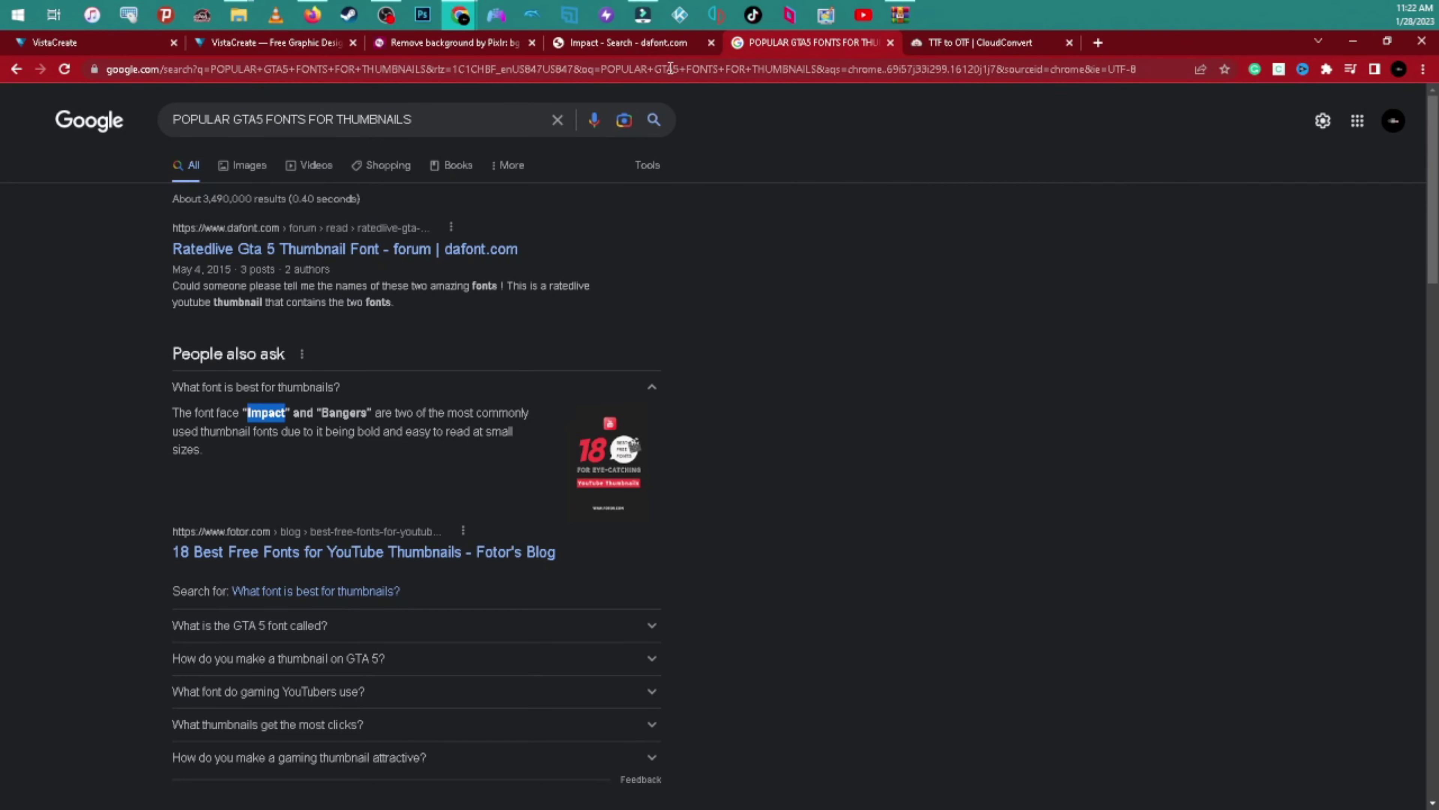
{"action": "left_click", "coordinate": [615, 40]}
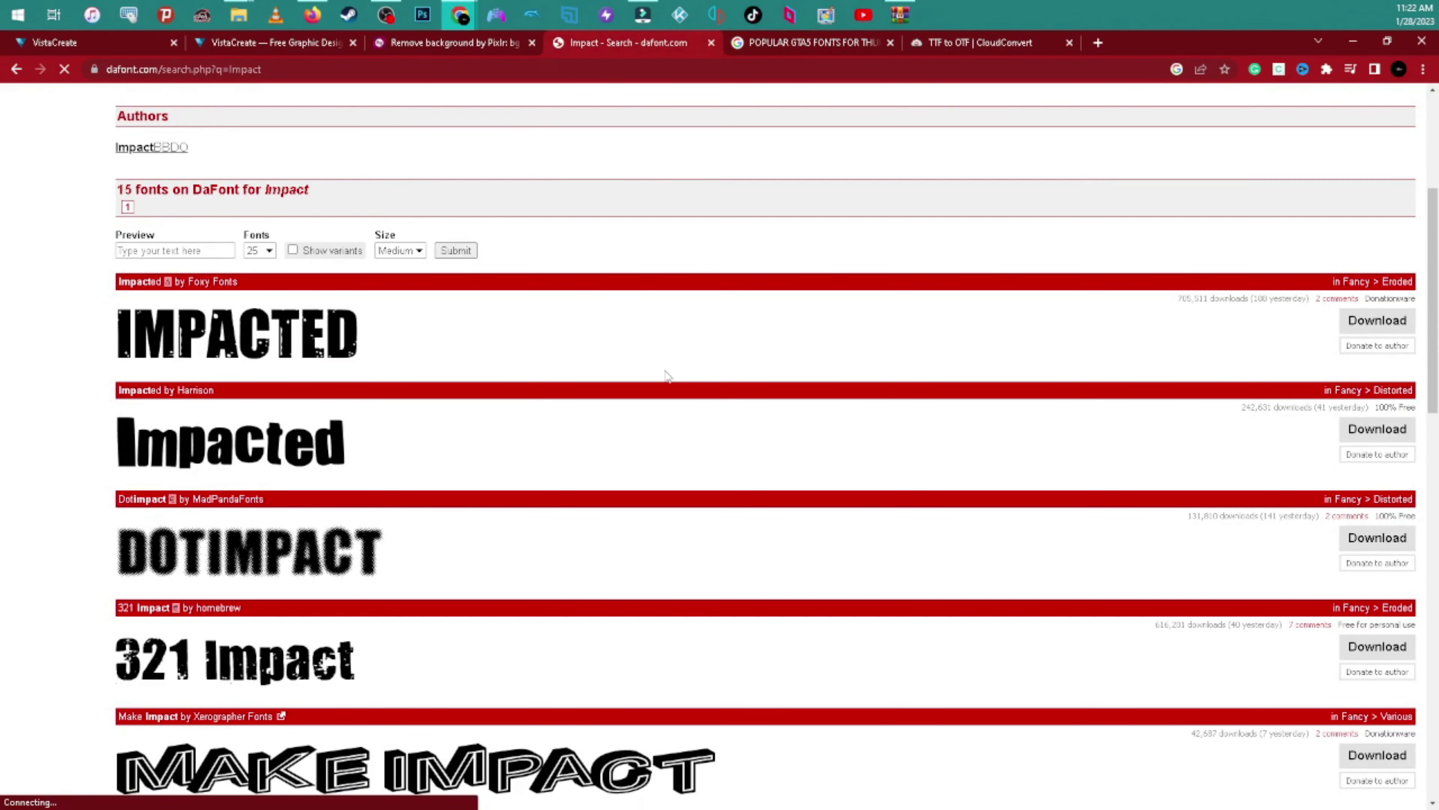
{"action": "scroll", "coordinate": [689, 443], "scroll_direction": "up", "scroll_amount": 2}
{"action": "scroll", "coordinate": [691, 444], "scroll_direction": "up", "scroll_amount": 1}
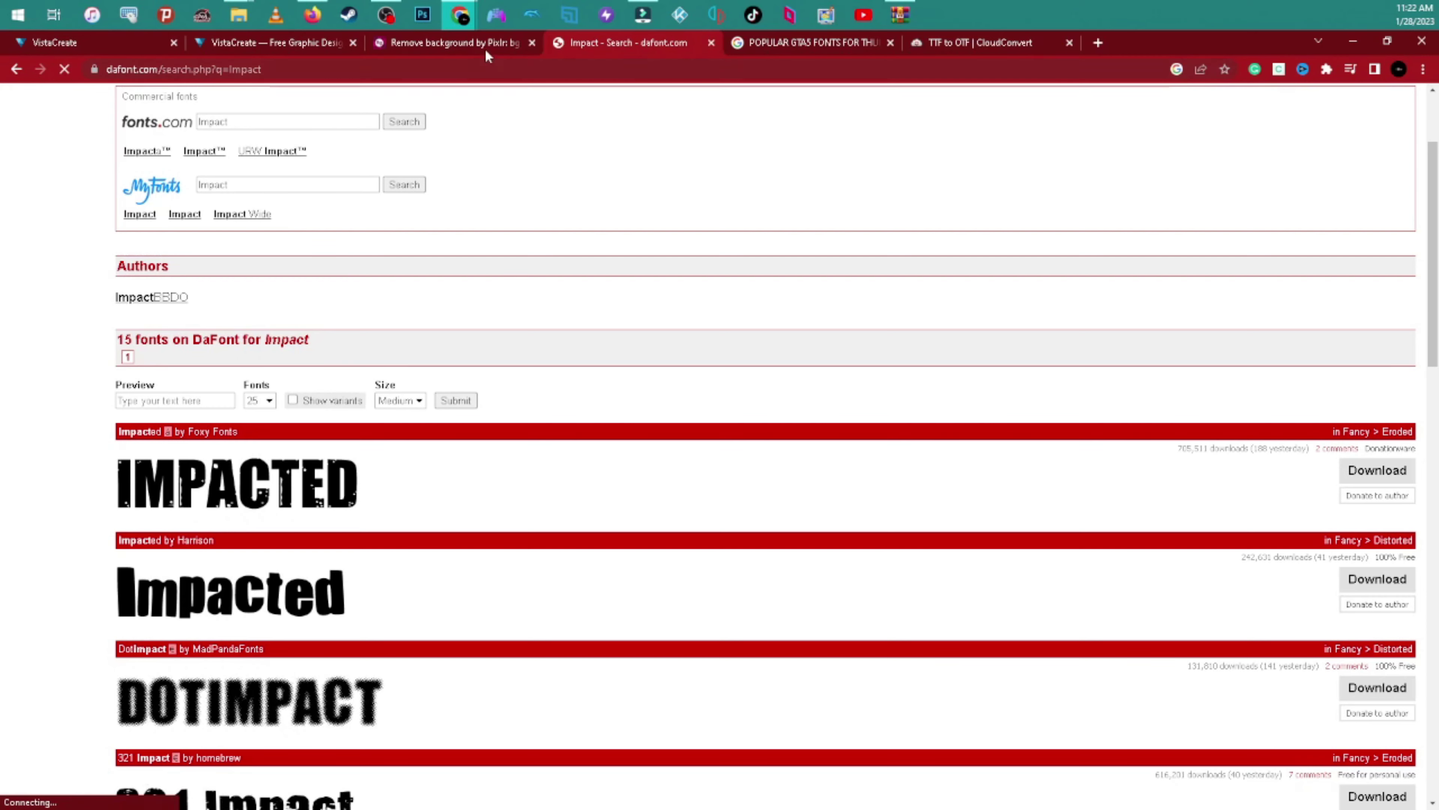
Switch to VistaCreate, upload IMPACTED.ttf from the Desktop folder to the custom fonts, and dismiss the message.
{"action": "left_click", "coordinate": [306, 43]}
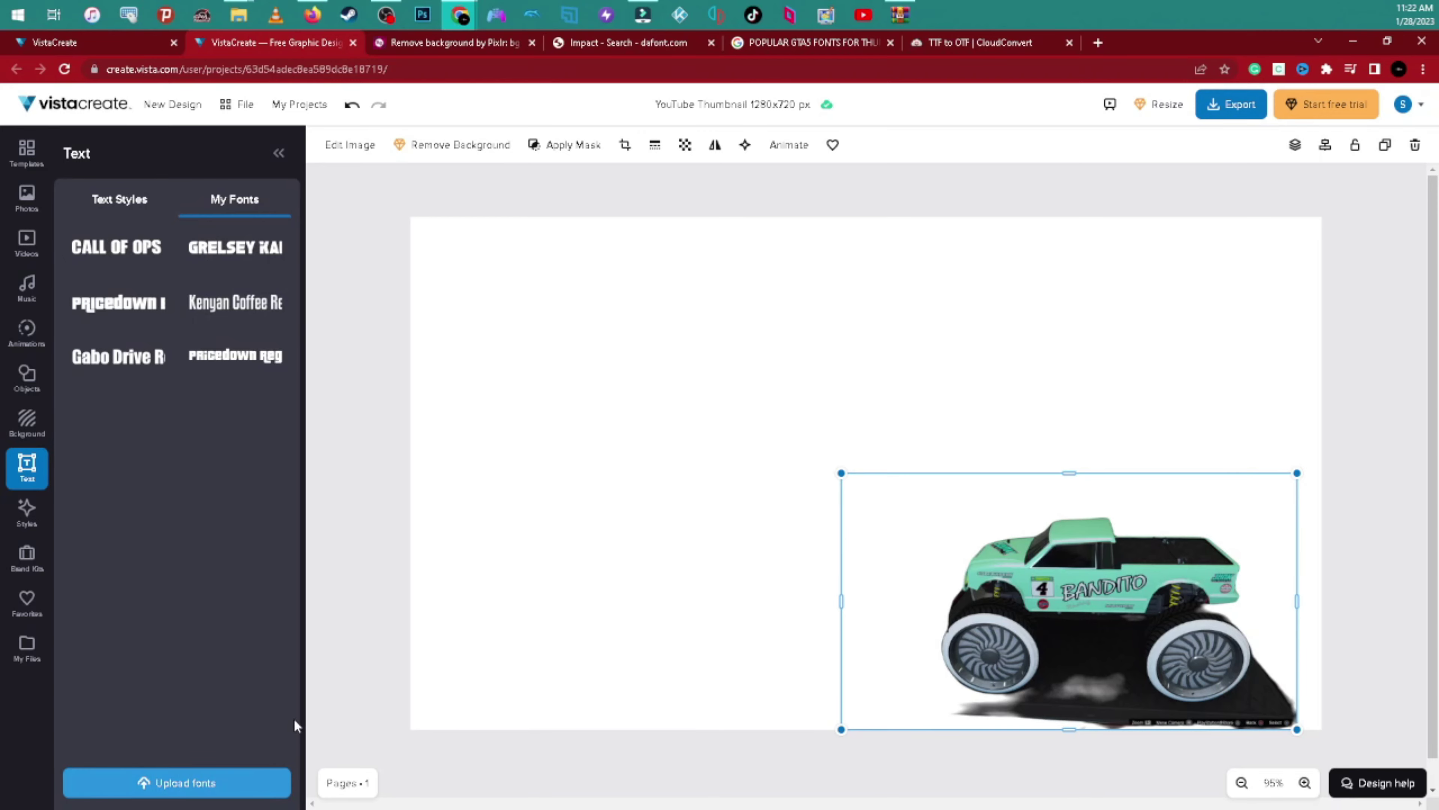
{"action": "left_click", "coordinate": [215, 363]}
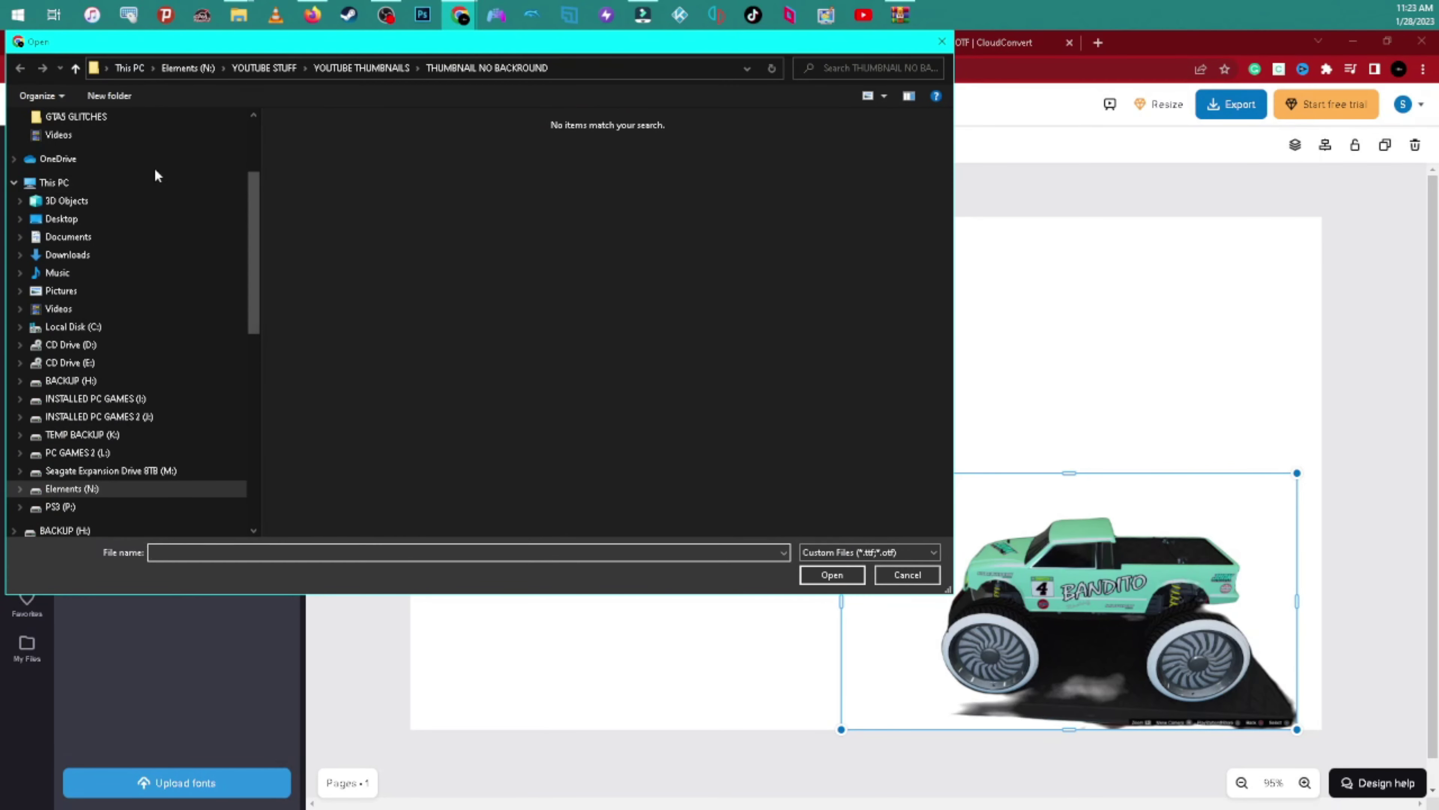
{"action": "scroll", "coordinate": [105, 174], "scroll_direction": "up", "scroll_amount": 3}
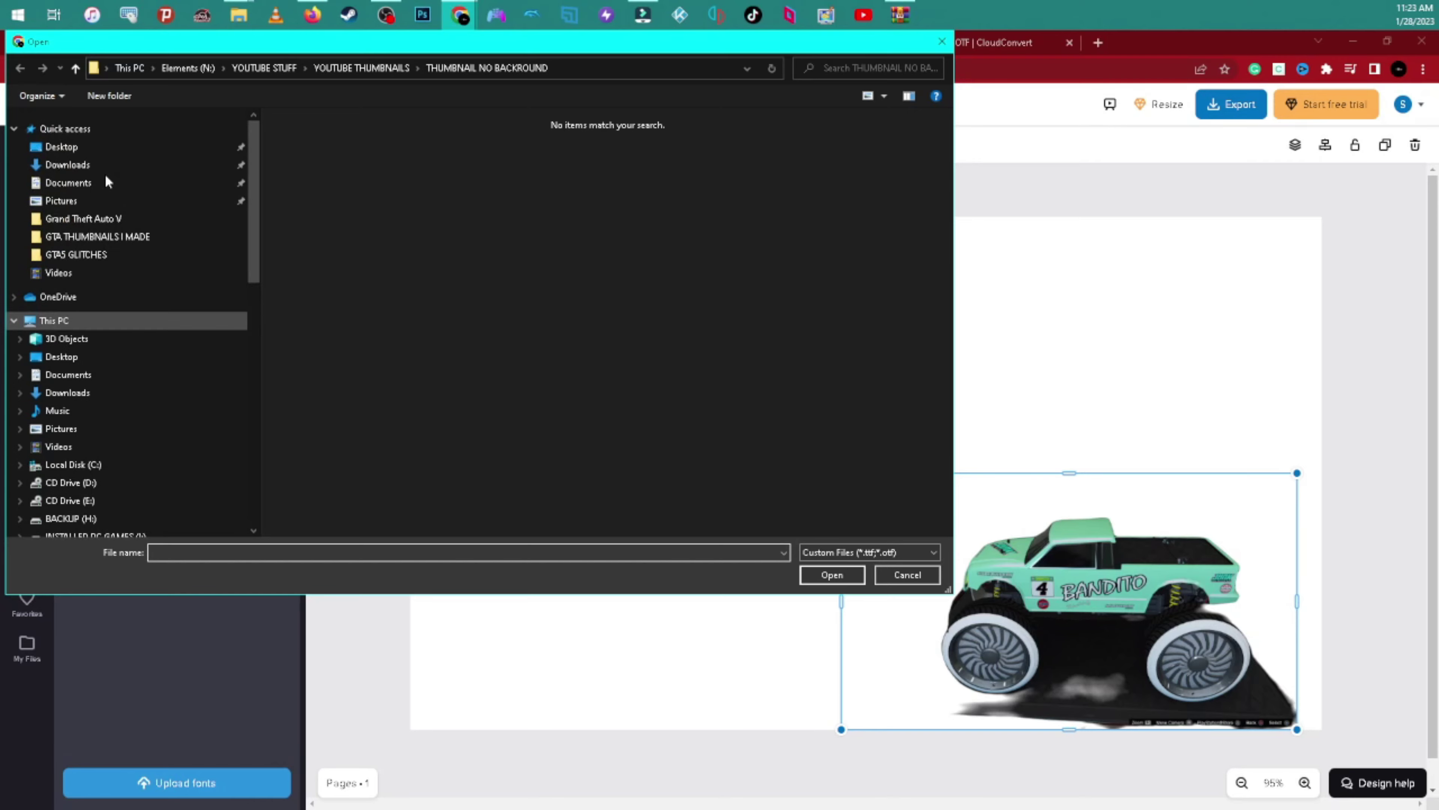
{"action": "left_click", "coordinate": [99, 146]}
{"action": "scroll", "coordinate": [602, 245], "scroll_direction": "down", "scroll_amount": 2}
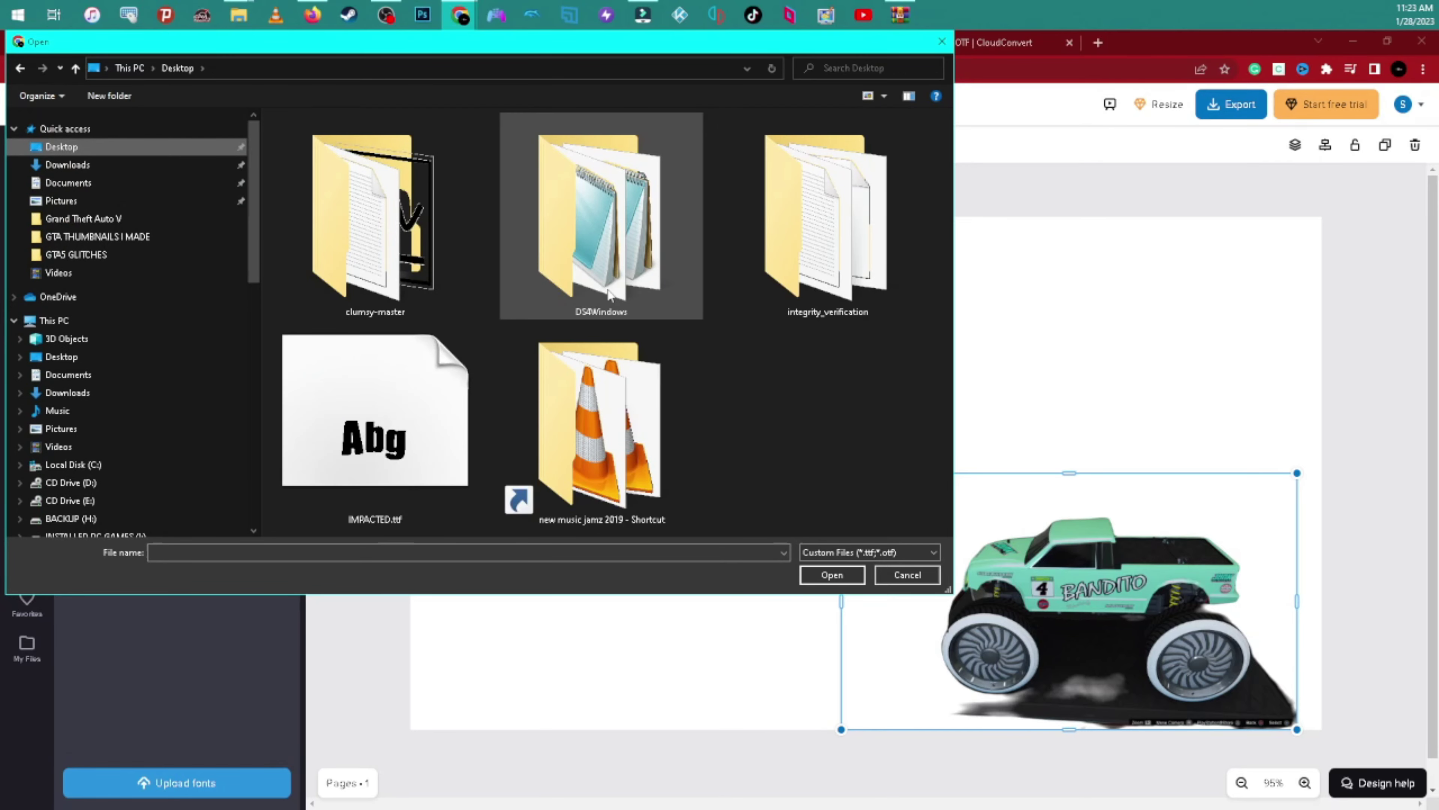
{"action": "double_click", "coordinate": [373, 401]}
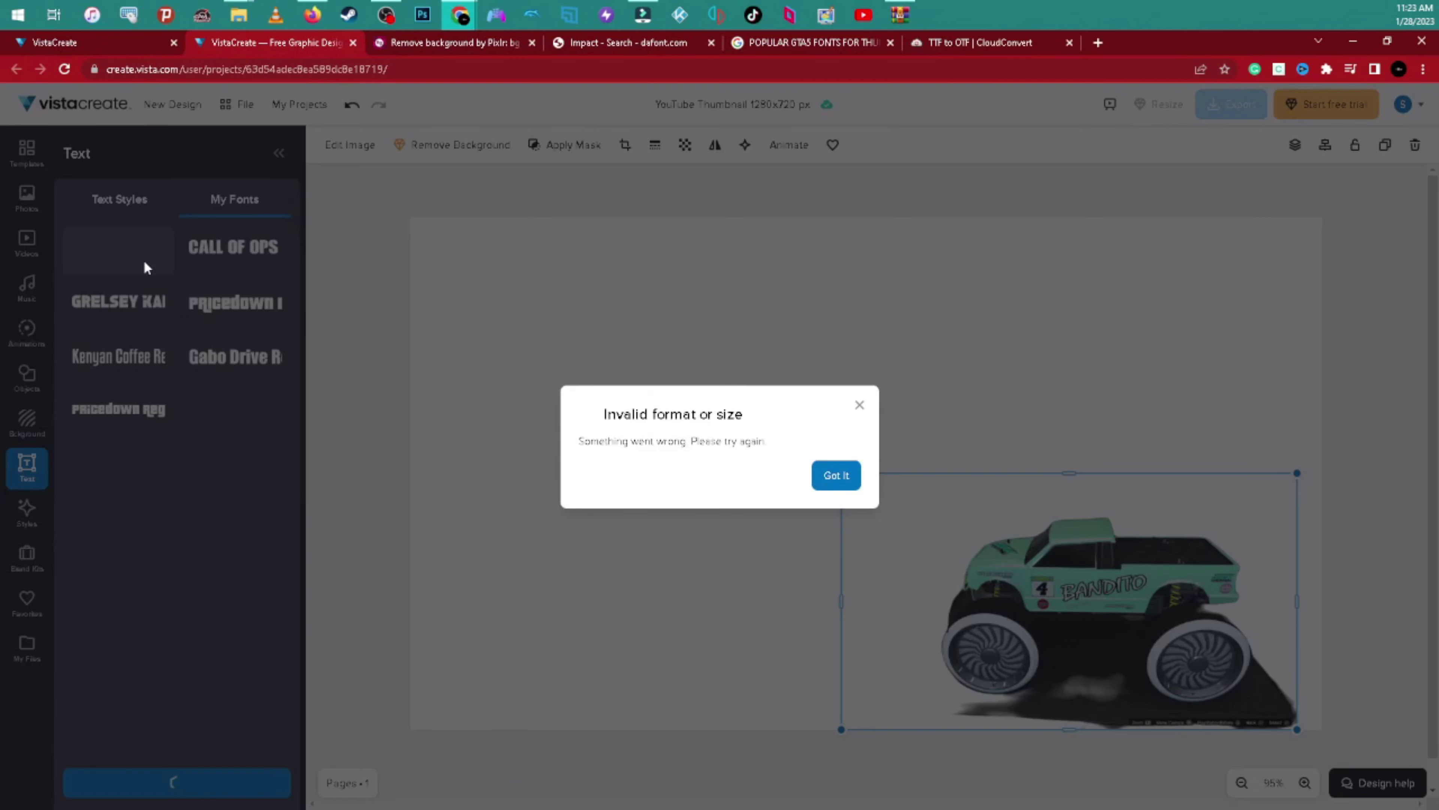
{"action": "left_click", "coordinate": [833, 478]}
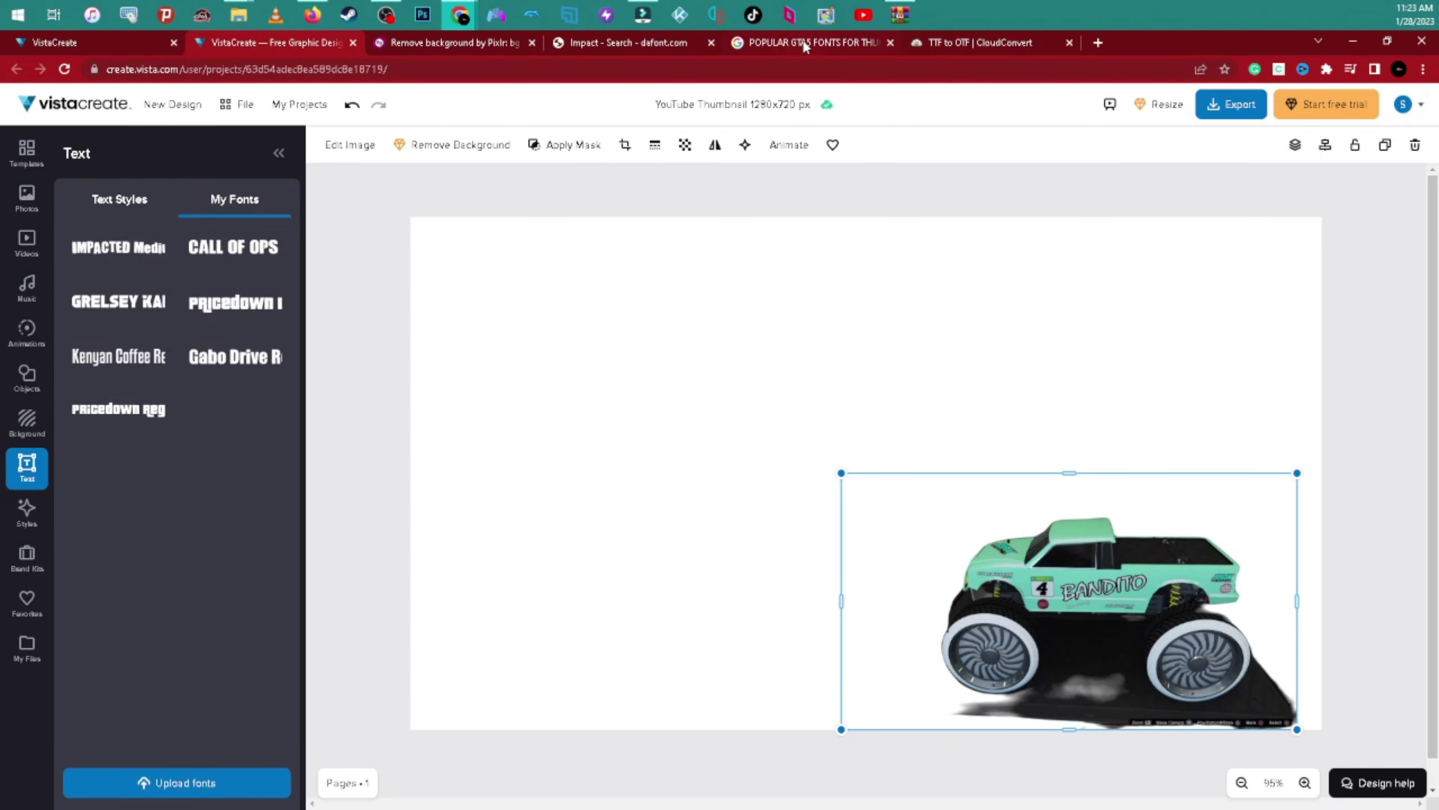
{"action": "left_click", "coordinate": [614, 42]}
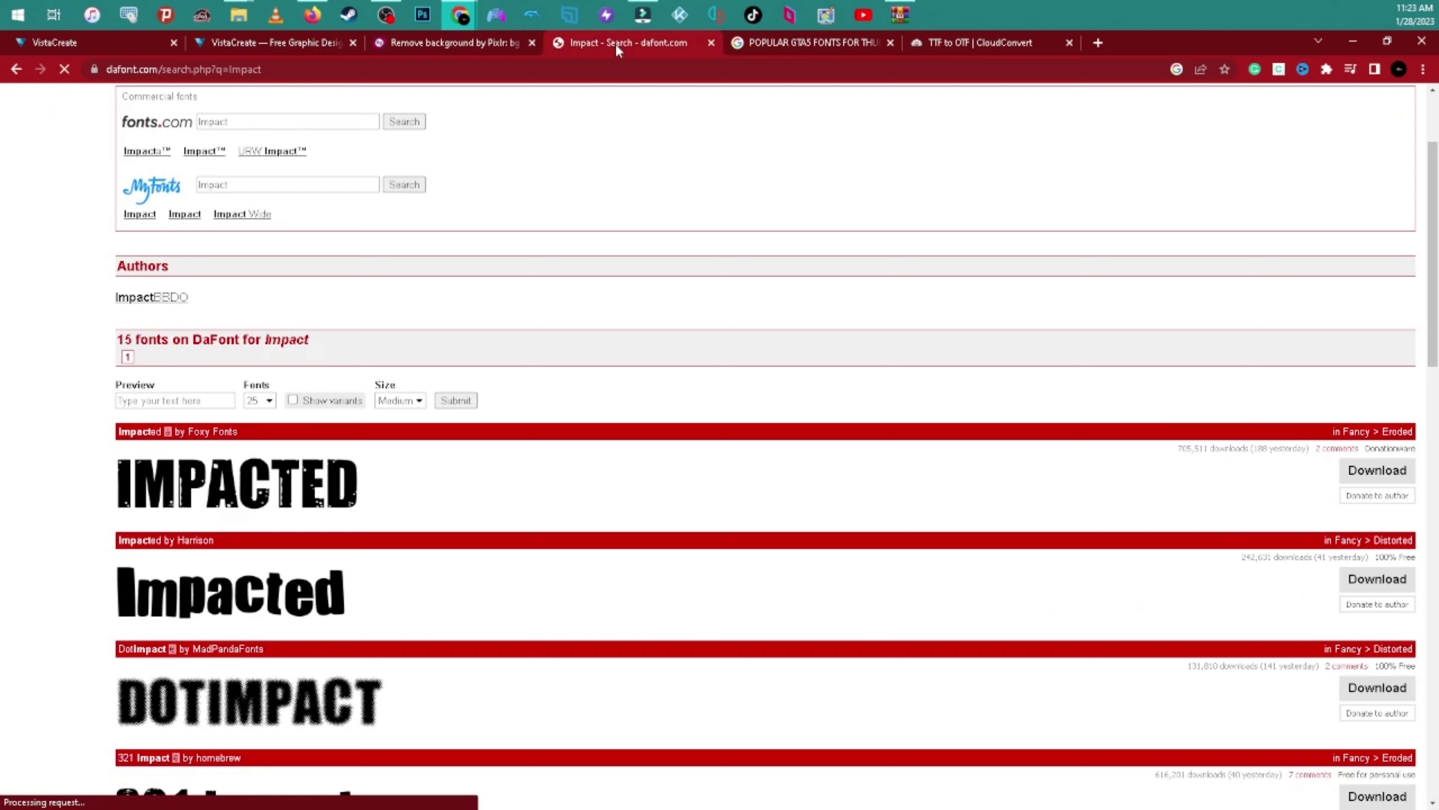
{"action": "left_click", "coordinate": [420, 40]}
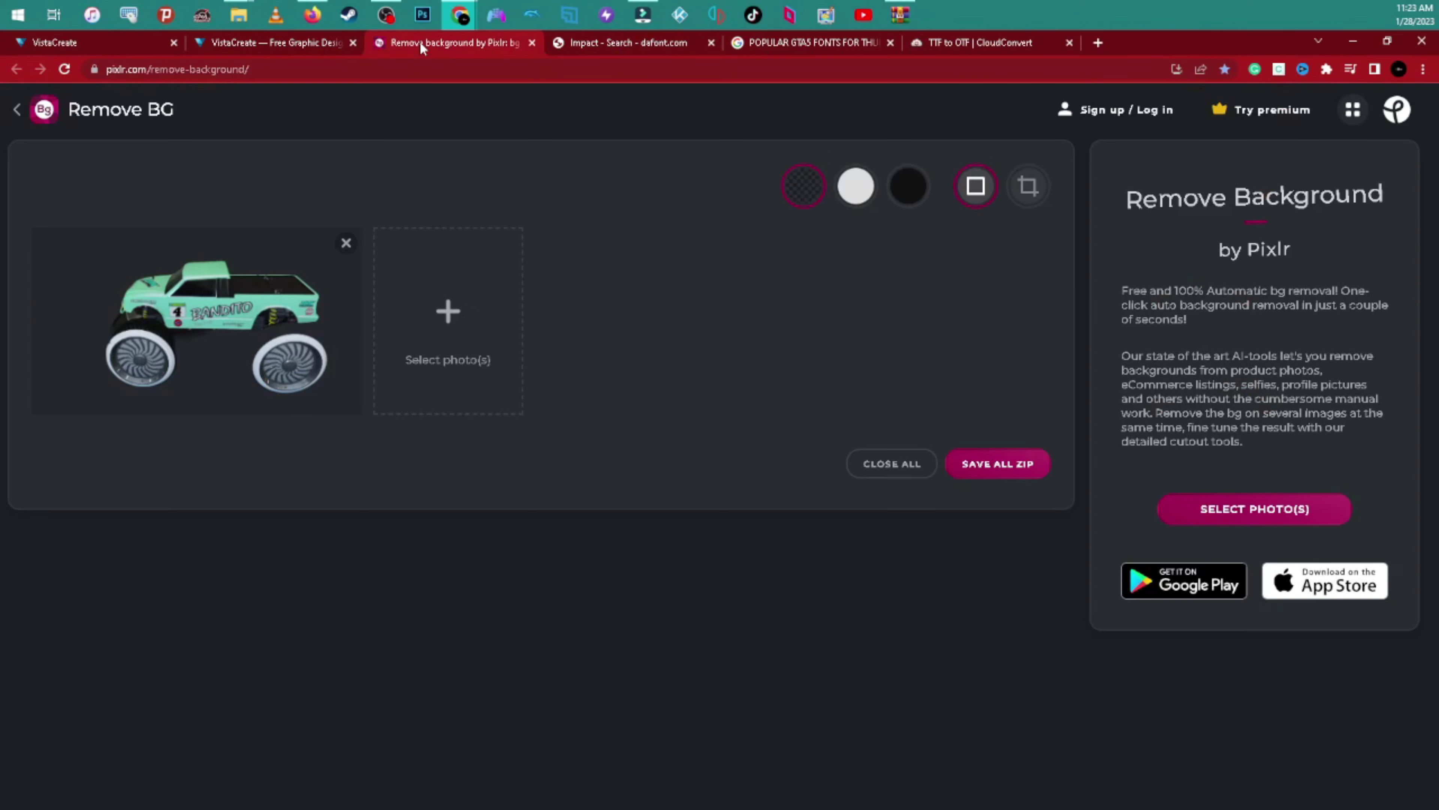
{"action": "left_click", "coordinate": [288, 45]}
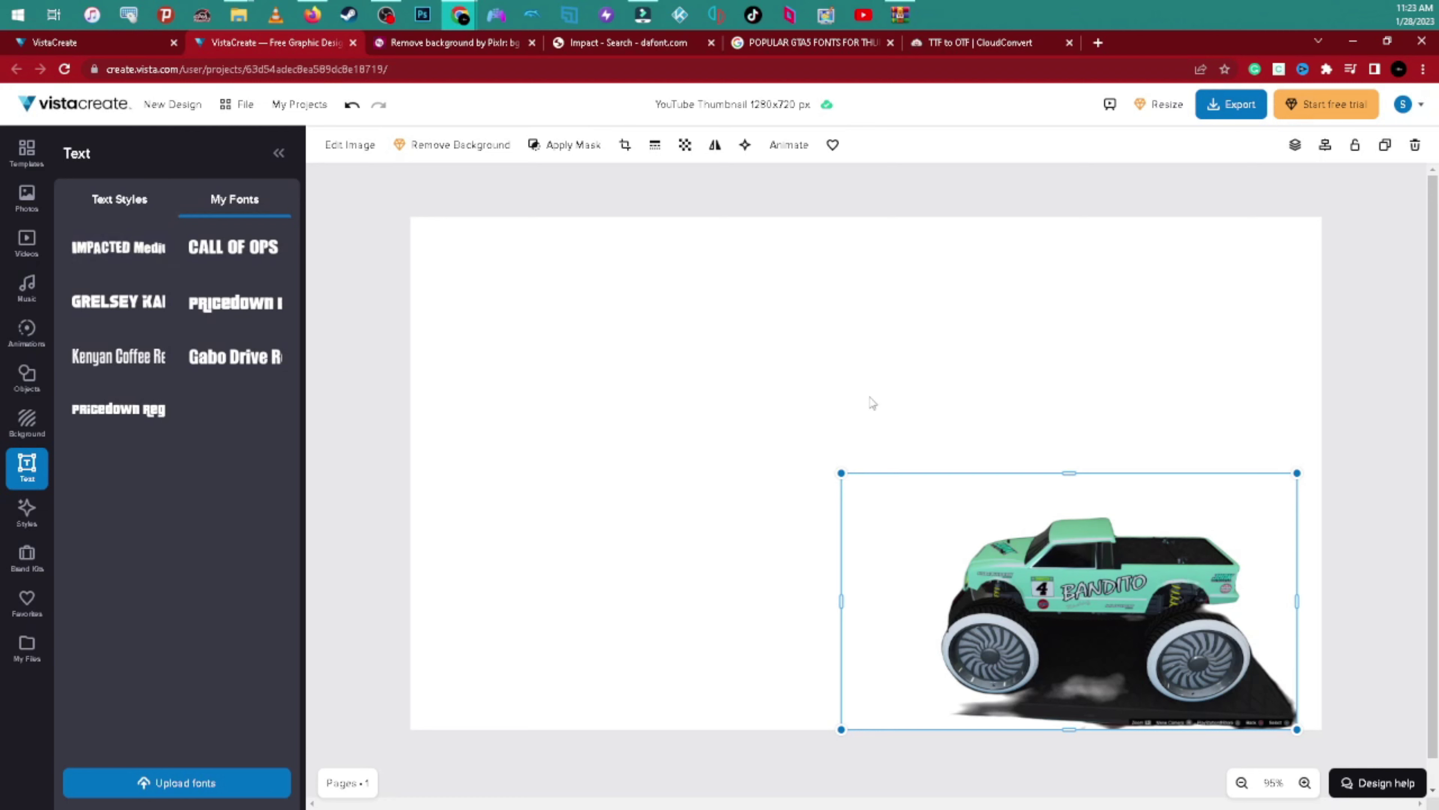
Add a text box in the uploaded IMPACTED font and place it around the middle of the canvas.
{"action": "left_click_drag", "start_coordinate": [628, 364], "coordinate": [796, 444]}
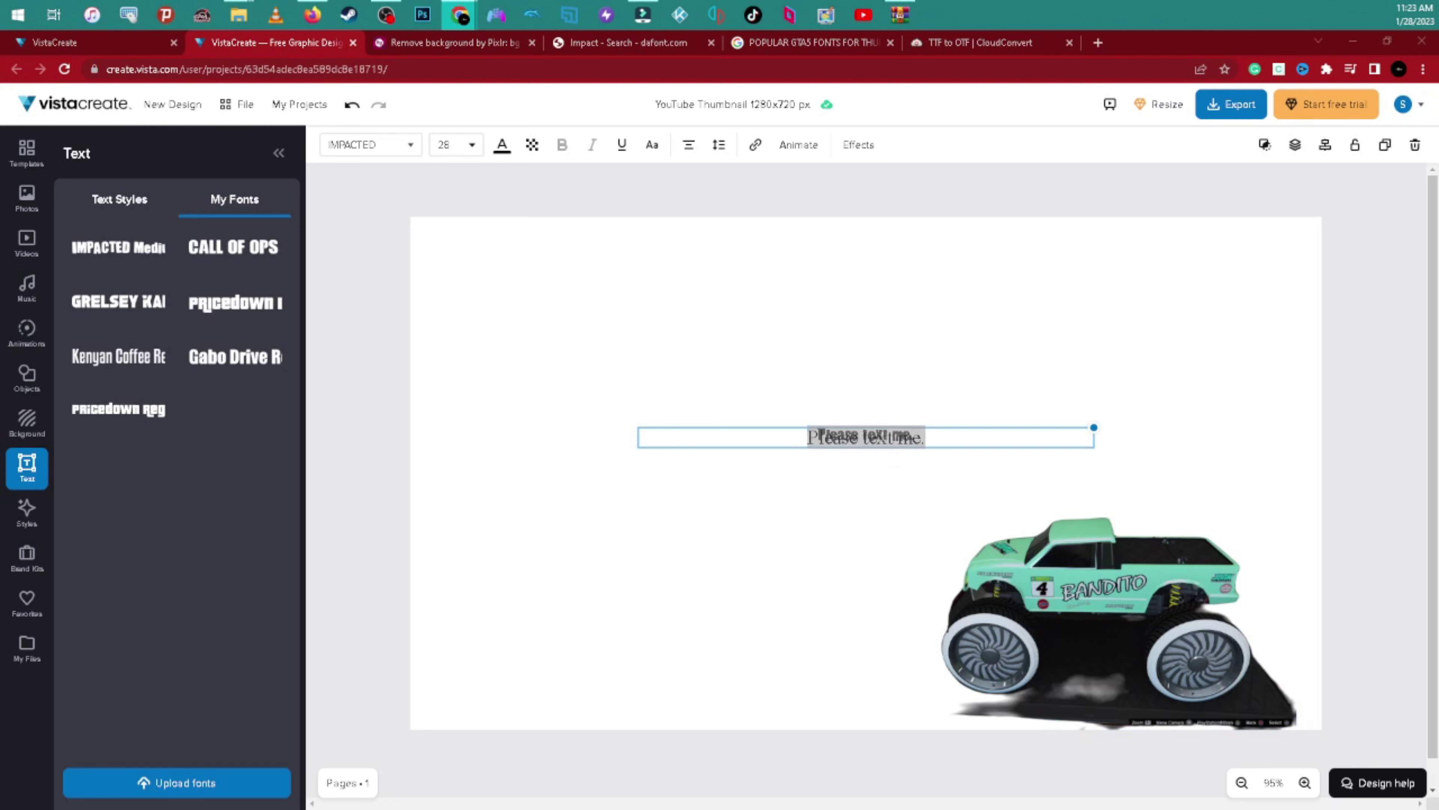
{"action": "left_click", "coordinate": [871, 371]}
{"action": "left_click_drag", "start_coordinate": [875, 435], "coordinate": [841, 470]}
Replace the placeholder text with "MERGE ON ANY CAR TO RC MERGE 1.65!! (XBOX/PSN)" and centre the text box near the canvas's upper edge.
{"action": "double_click", "coordinate": [841, 471]}
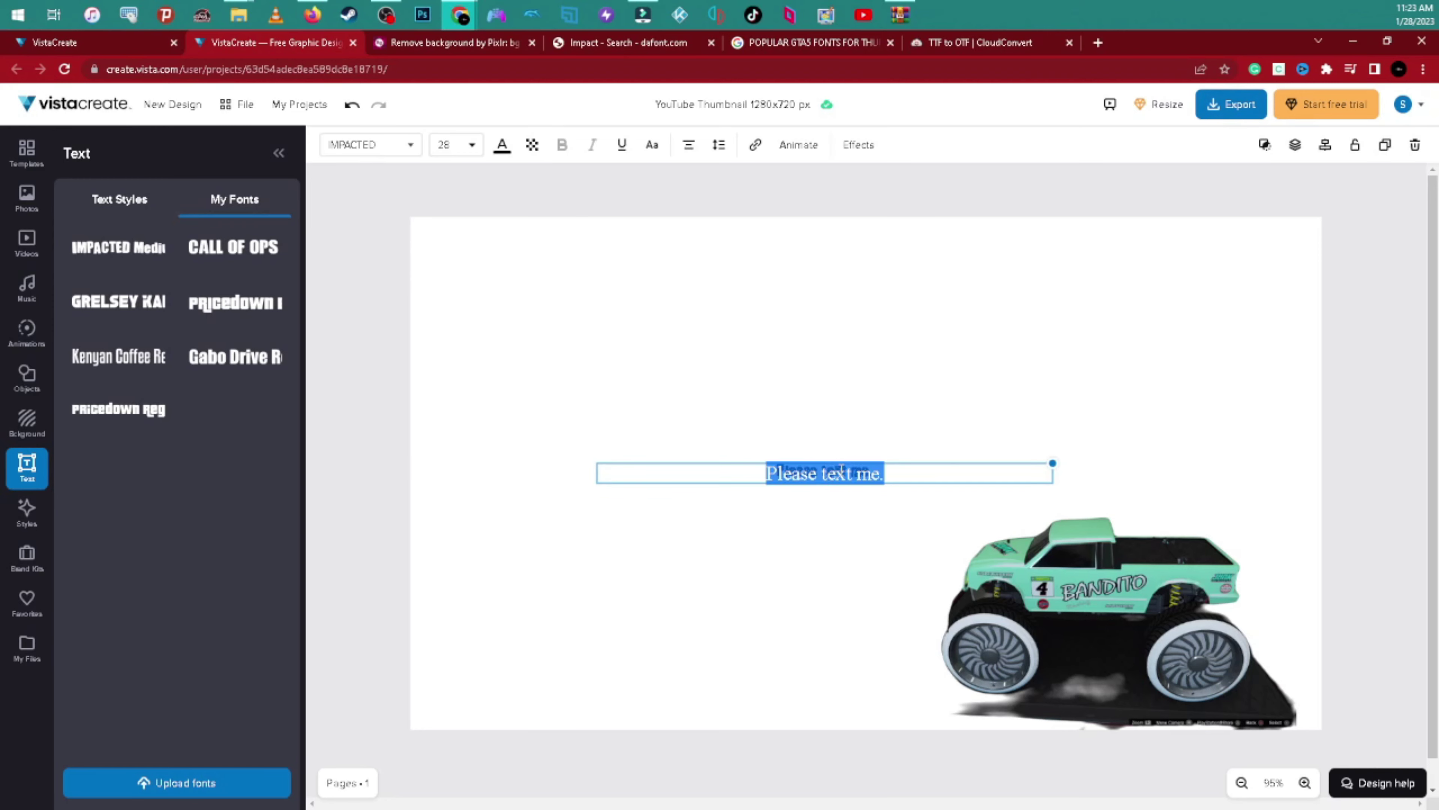
{"action": "right_click", "coordinate": [815, 472]}
{"action": "left_click", "coordinate": [870, 544]}
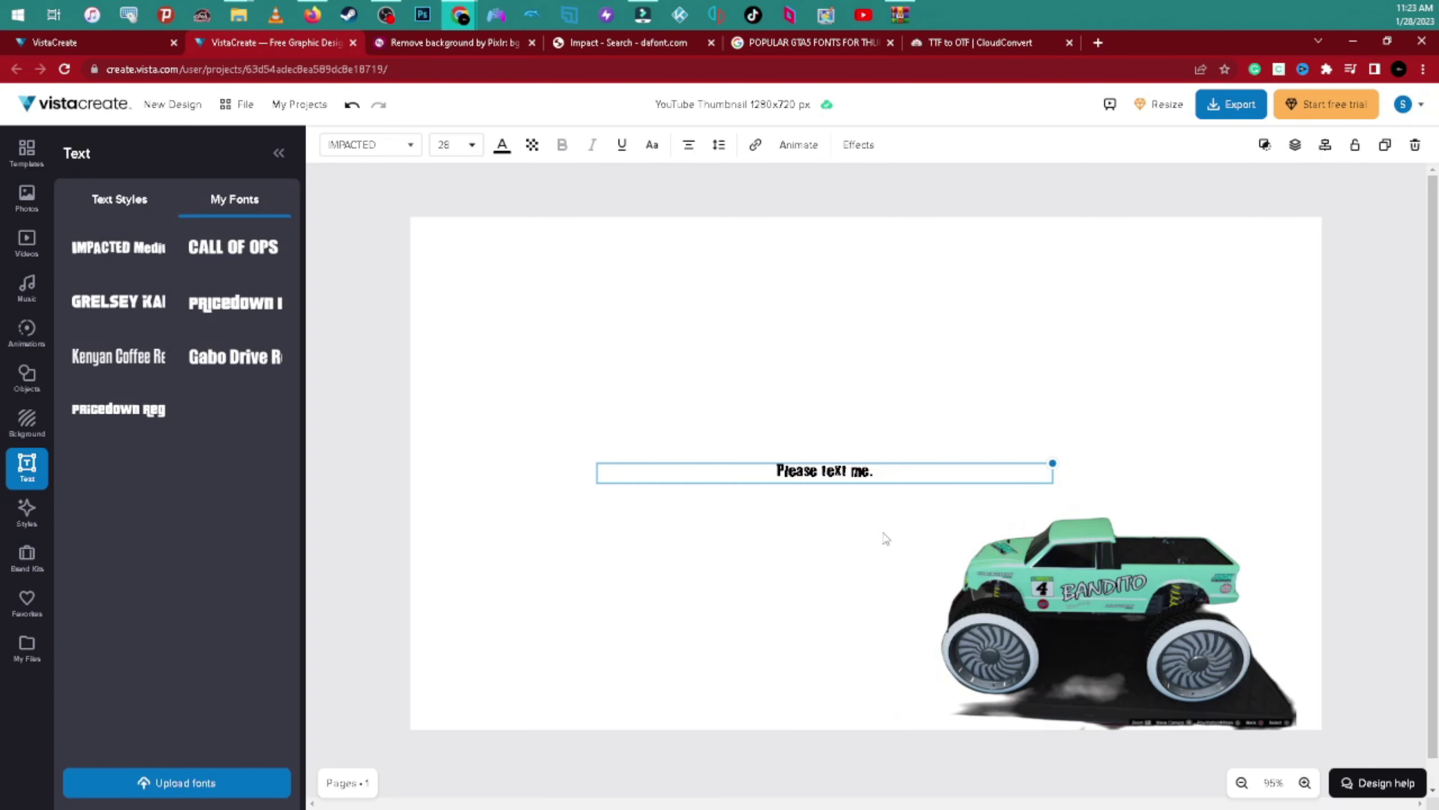
{"action": "left_click_drag", "start_coordinate": [870, 473], "coordinate": [912, 288]}
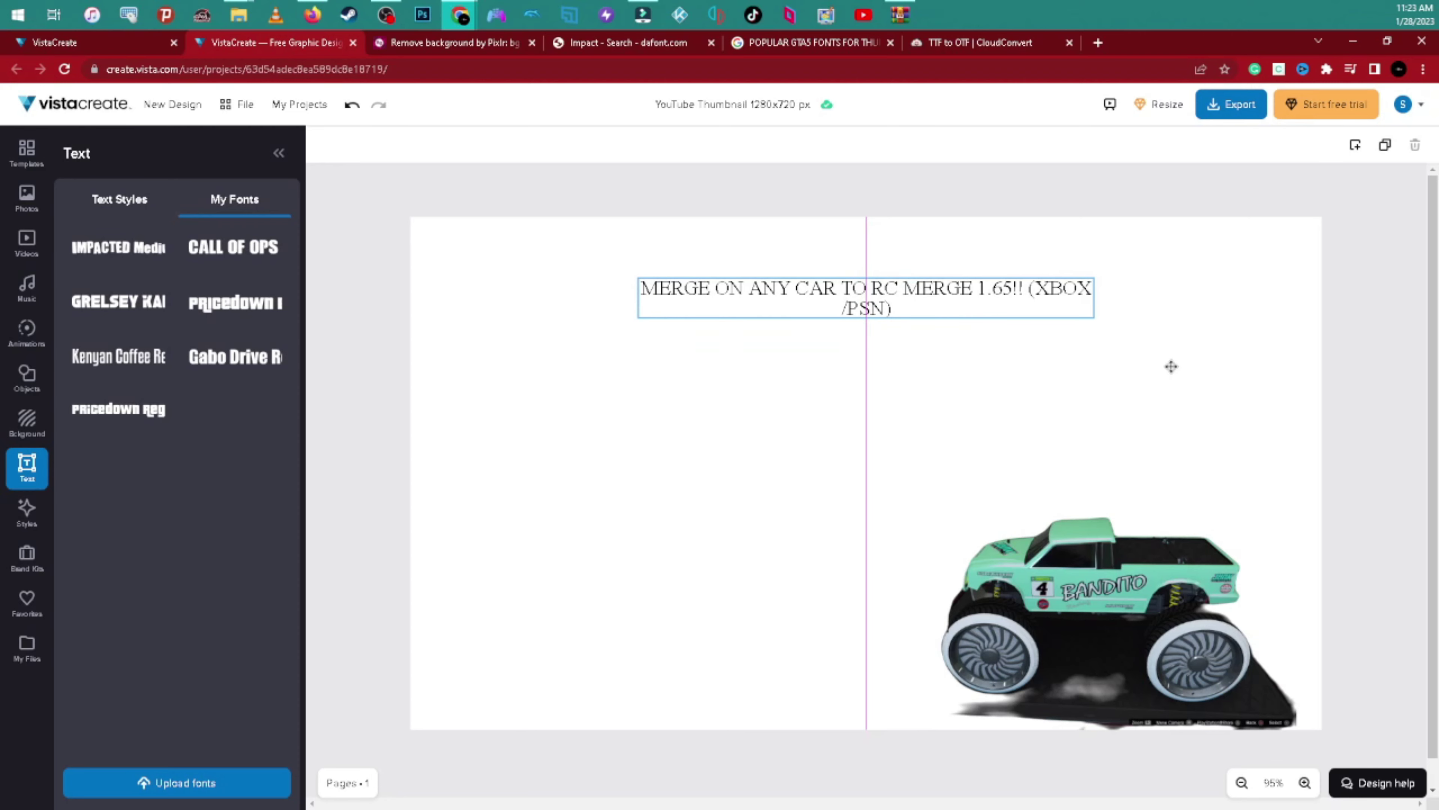
{"action": "triple_click", "coordinate": [964, 286]}
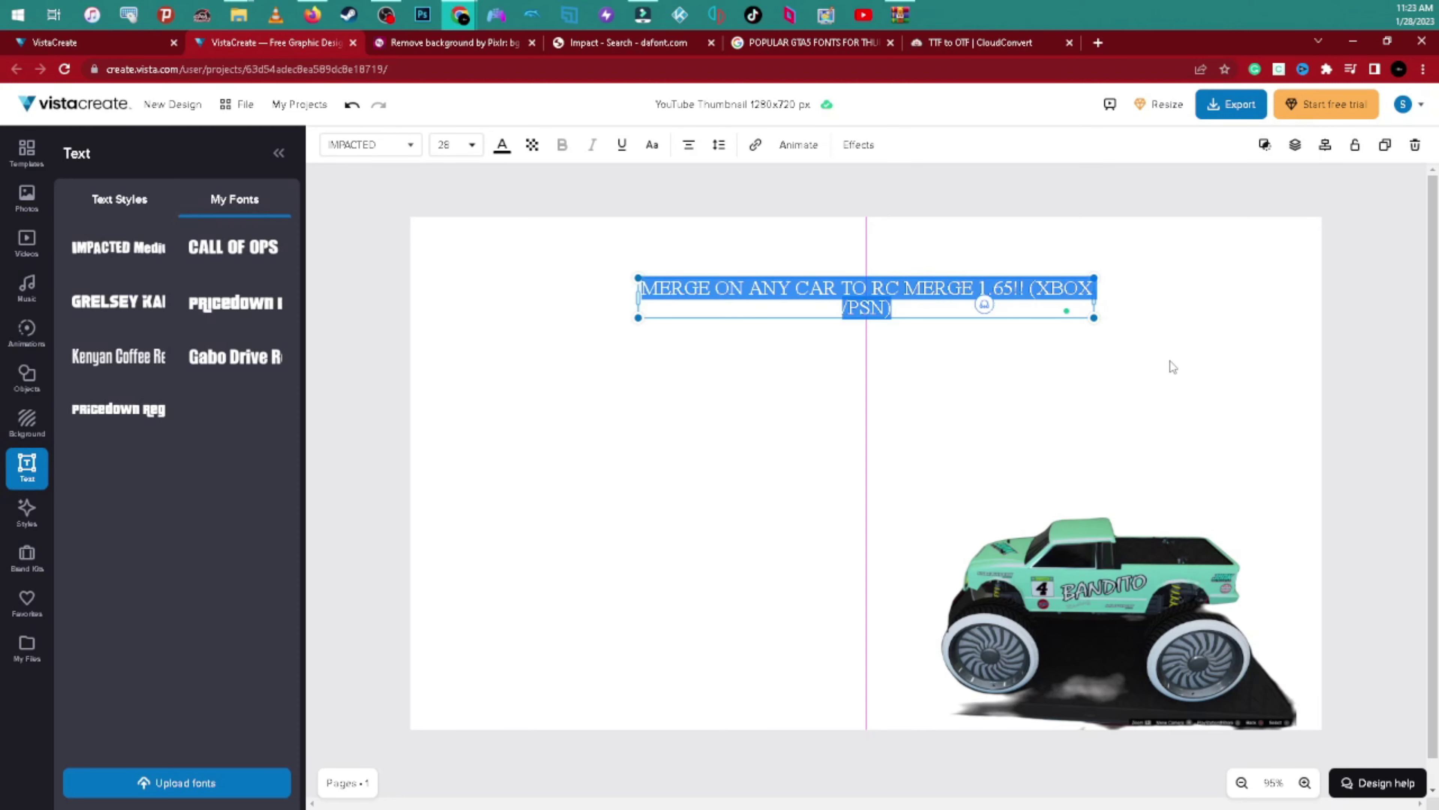
{"action": "left_click", "coordinate": [1264, 282]}
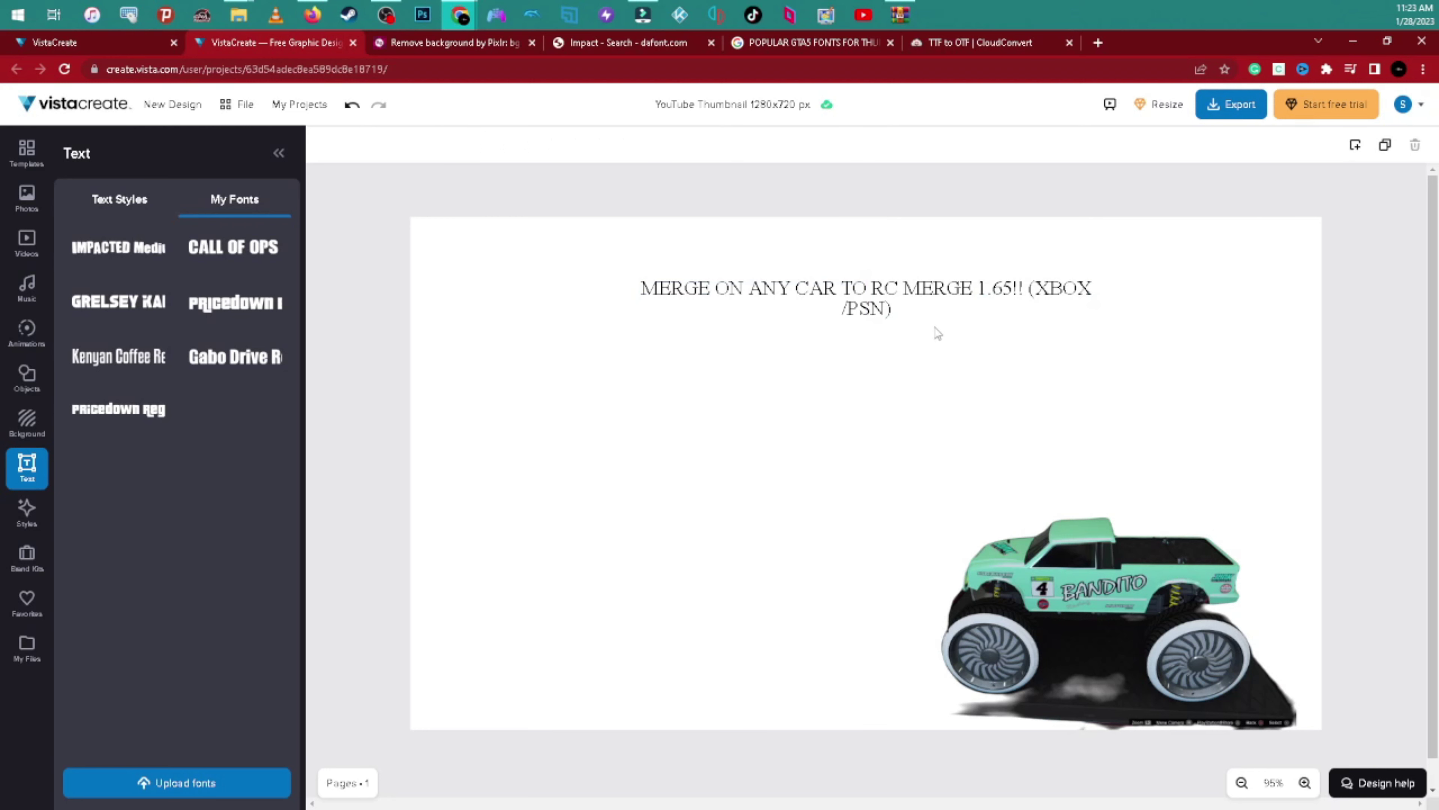
Set the title text's font size to 144.
{"action": "left_click", "coordinate": [927, 290]}
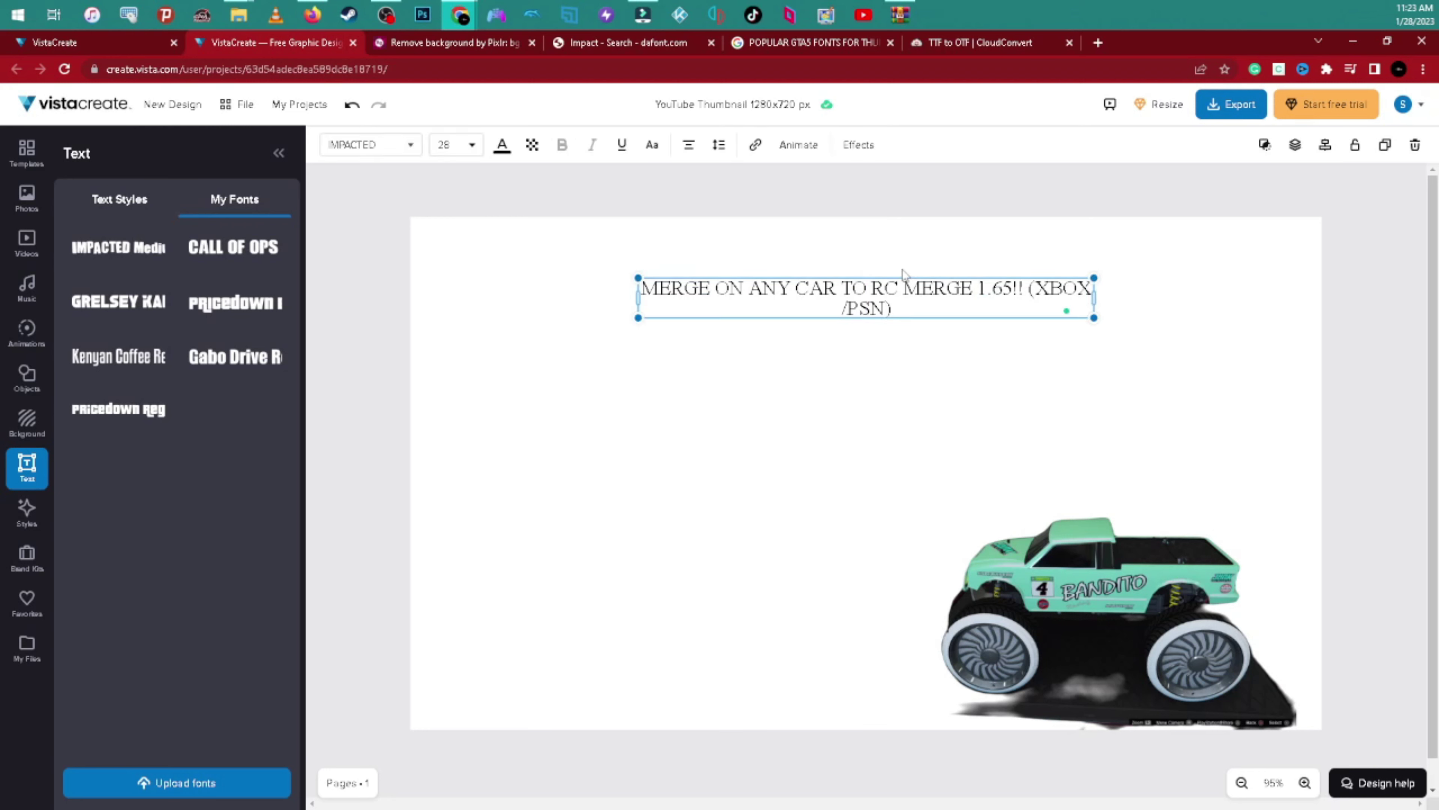
{"action": "left_click", "coordinate": [472, 149]}
{"action": "scroll", "coordinate": [456, 267], "scroll_direction": "down", "scroll_amount": 5}
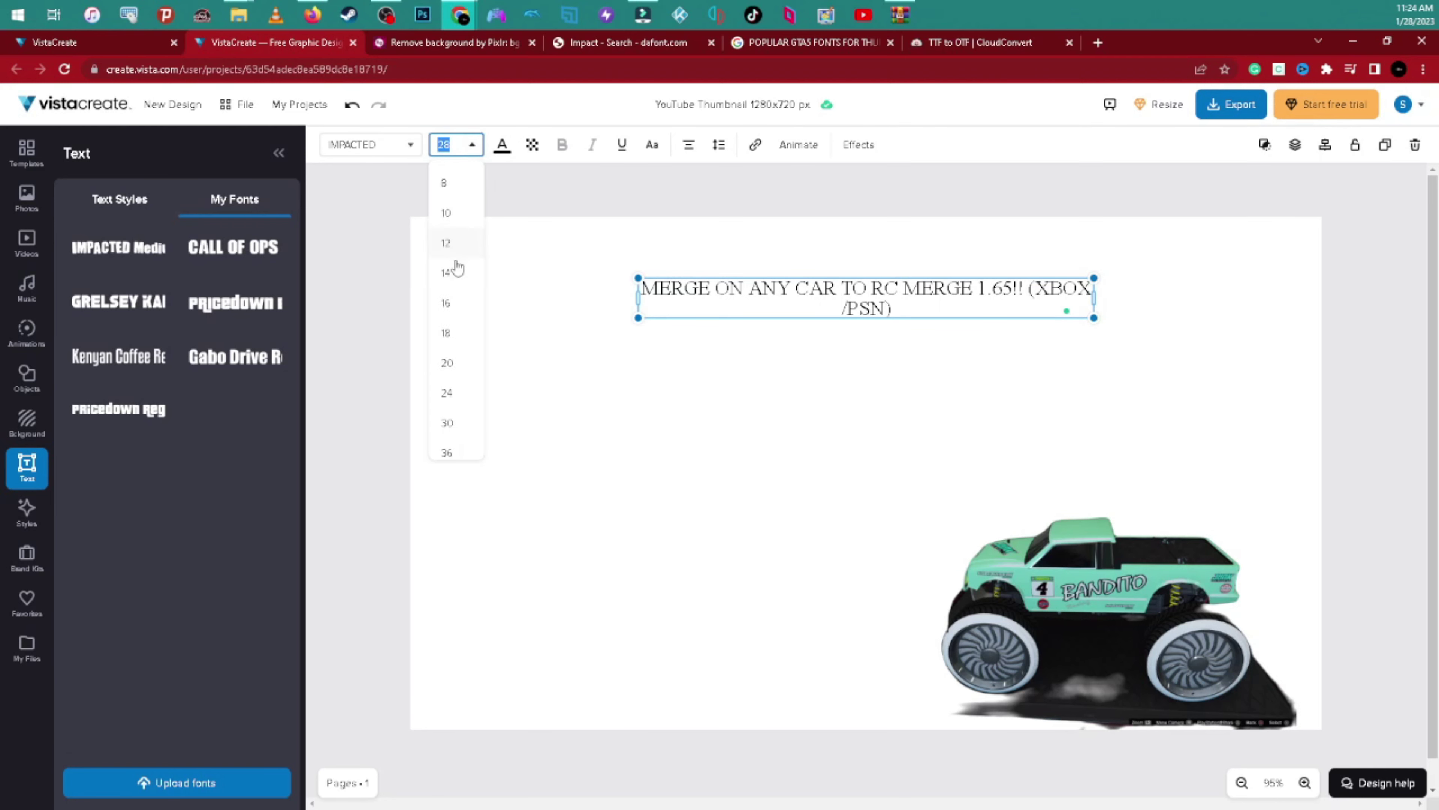
{"action": "left_click", "coordinate": [463, 392]}
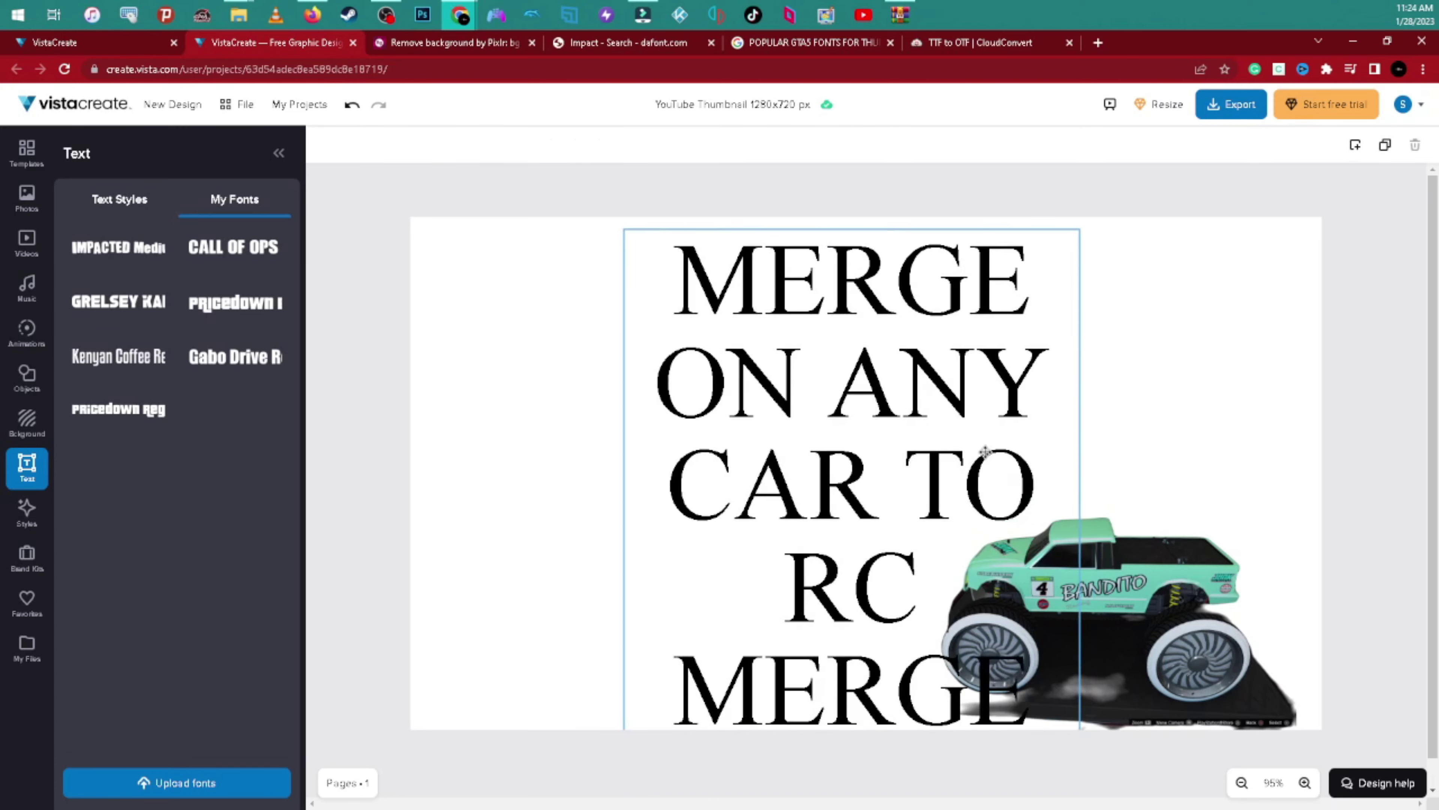
Widen the title's text box so the text wraps onto five lines, and centre it on the canvas.
{"action": "right_click", "coordinate": [975, 419]}
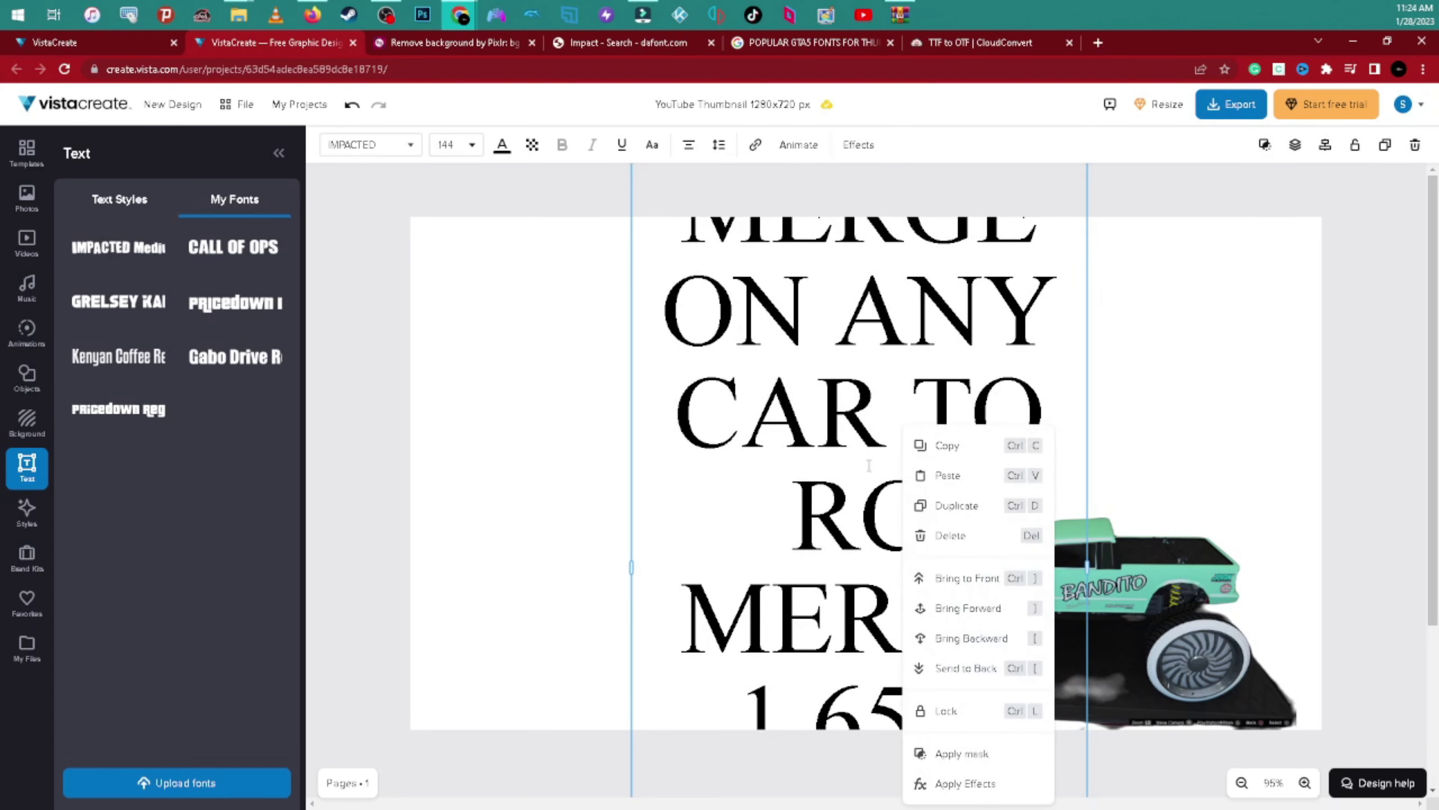
{"action": "left_click", "coordinate": [634, 462]}
{"action": "left_click_drag", "start_coordinate": [935, 504], "coordinate": [975, 358]}
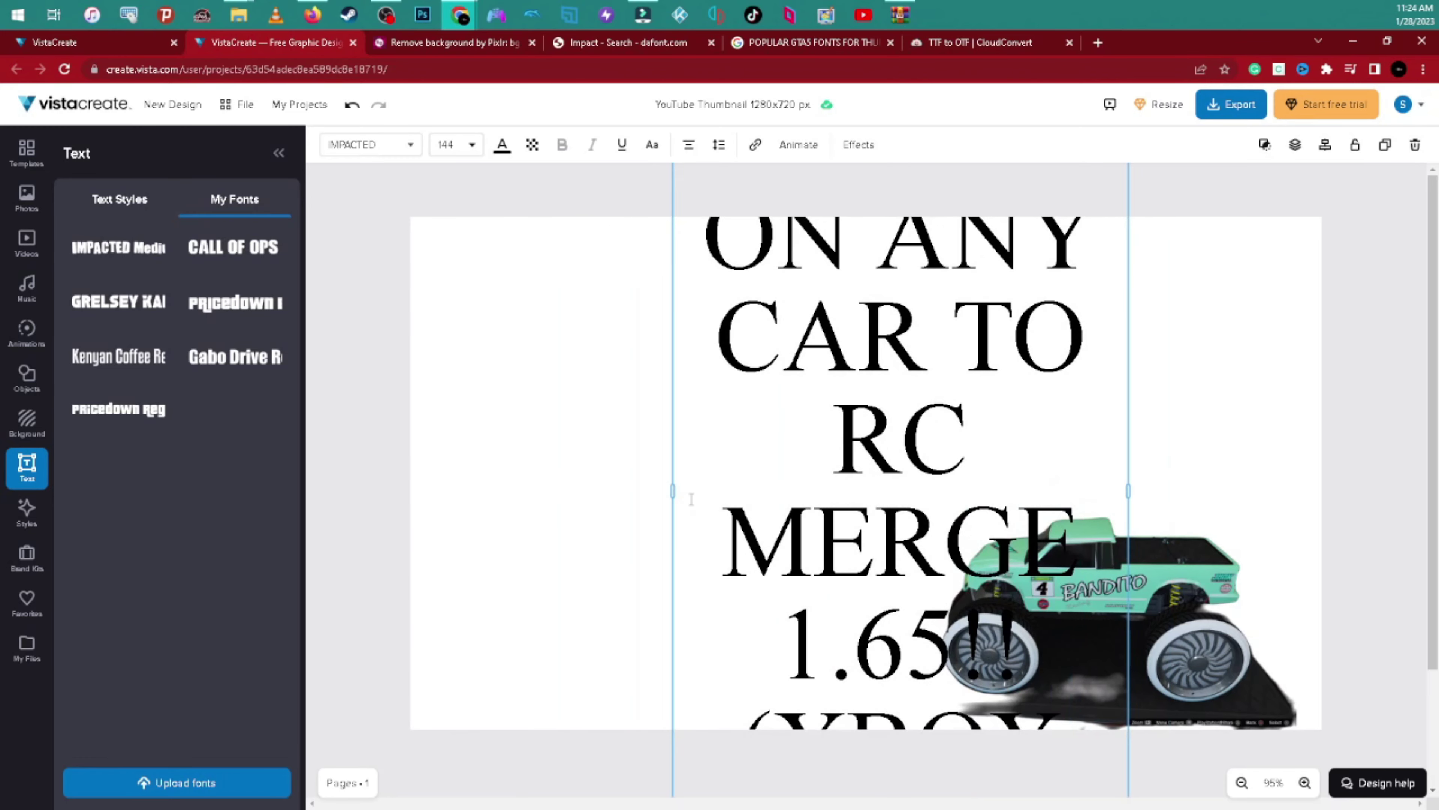
{"action": "left_click_drag", "start_coordinate": [671, 493], "coordinate": [387, 478]}
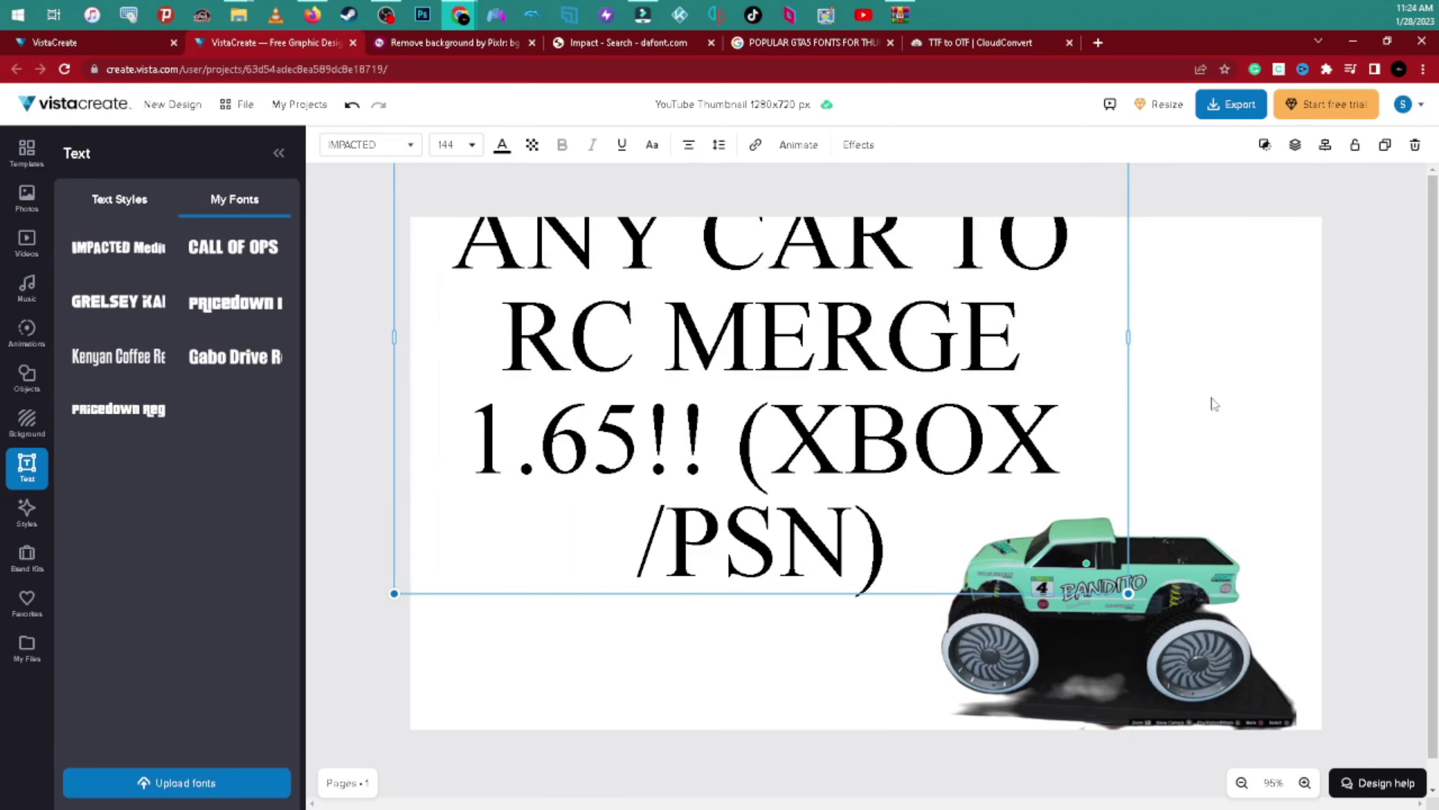
{"action": "left_click_drag", "start_coordinate": [975, 397], "coordinate": [1008, 515]}
{"action": "left_click_drag", "start_coordinate": [1026, 512], "coordinate": [1081, 515]}
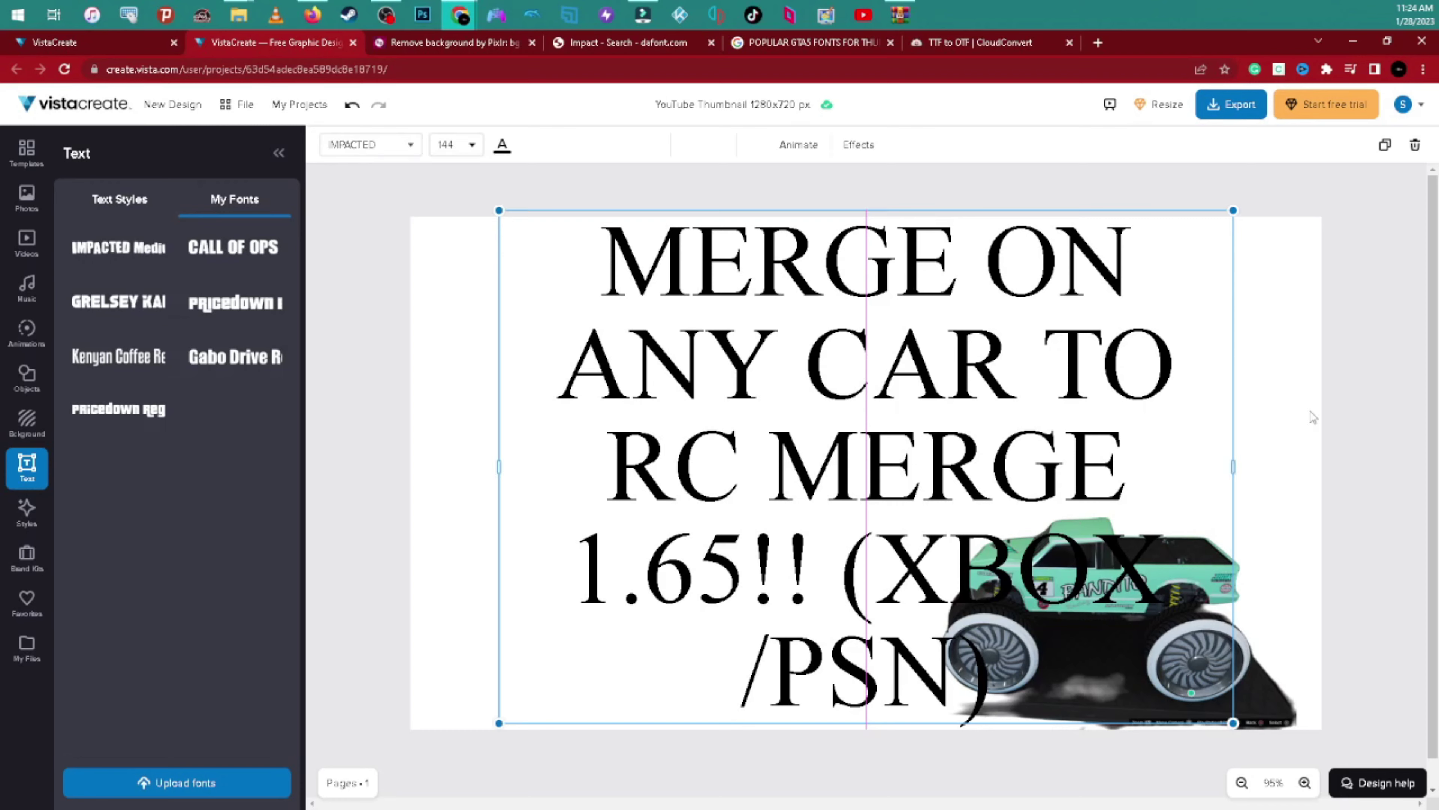
{"action": "left_click", "coordinate": [1314, 418]}
Move the truck image to the canvas's lower right corner and set it as the background.
{"action": "left_click", "coordinate": [1259, 504]}
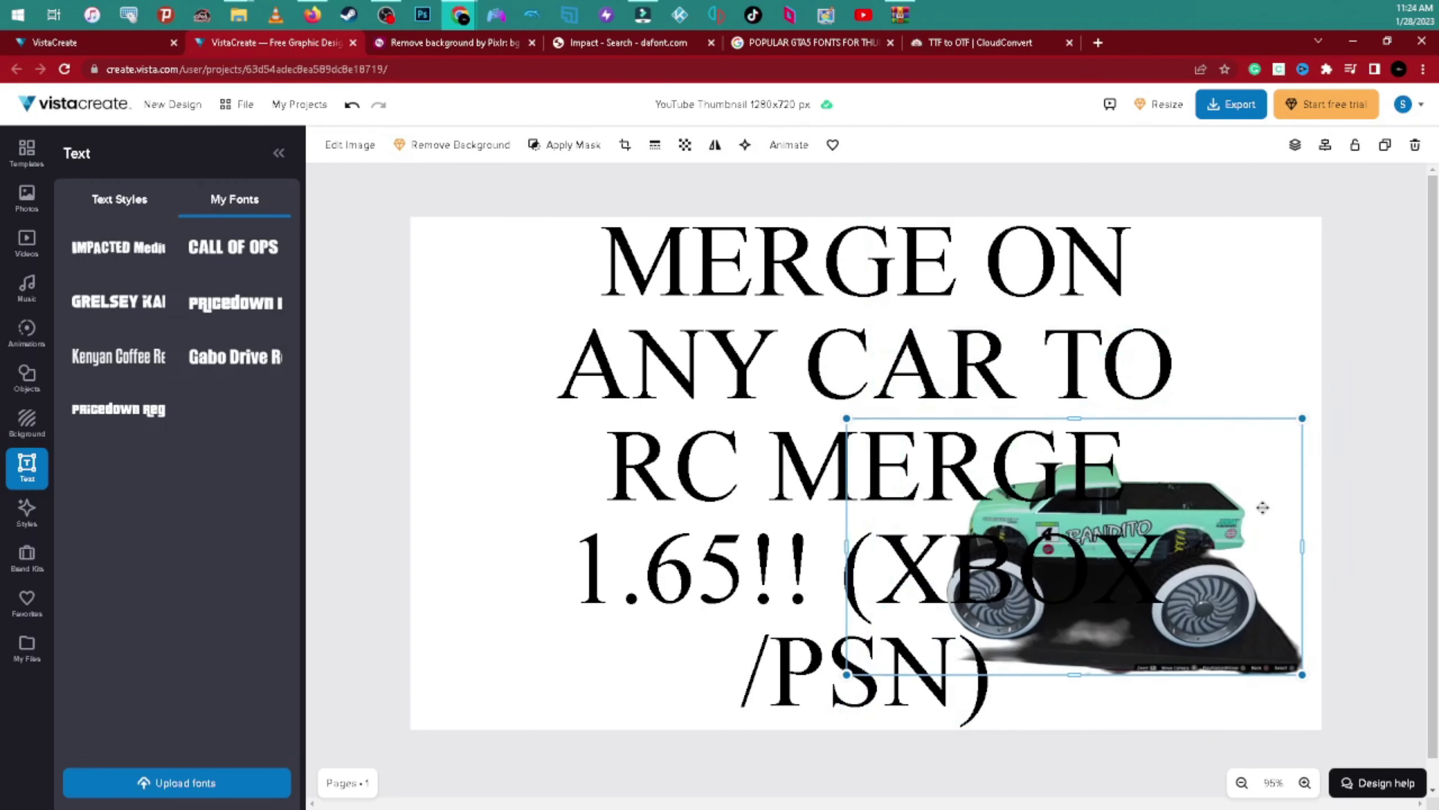
{"action": "left_click_drag", "start_coordinate": [1259, 504], "coordinate": [1266, 575]}
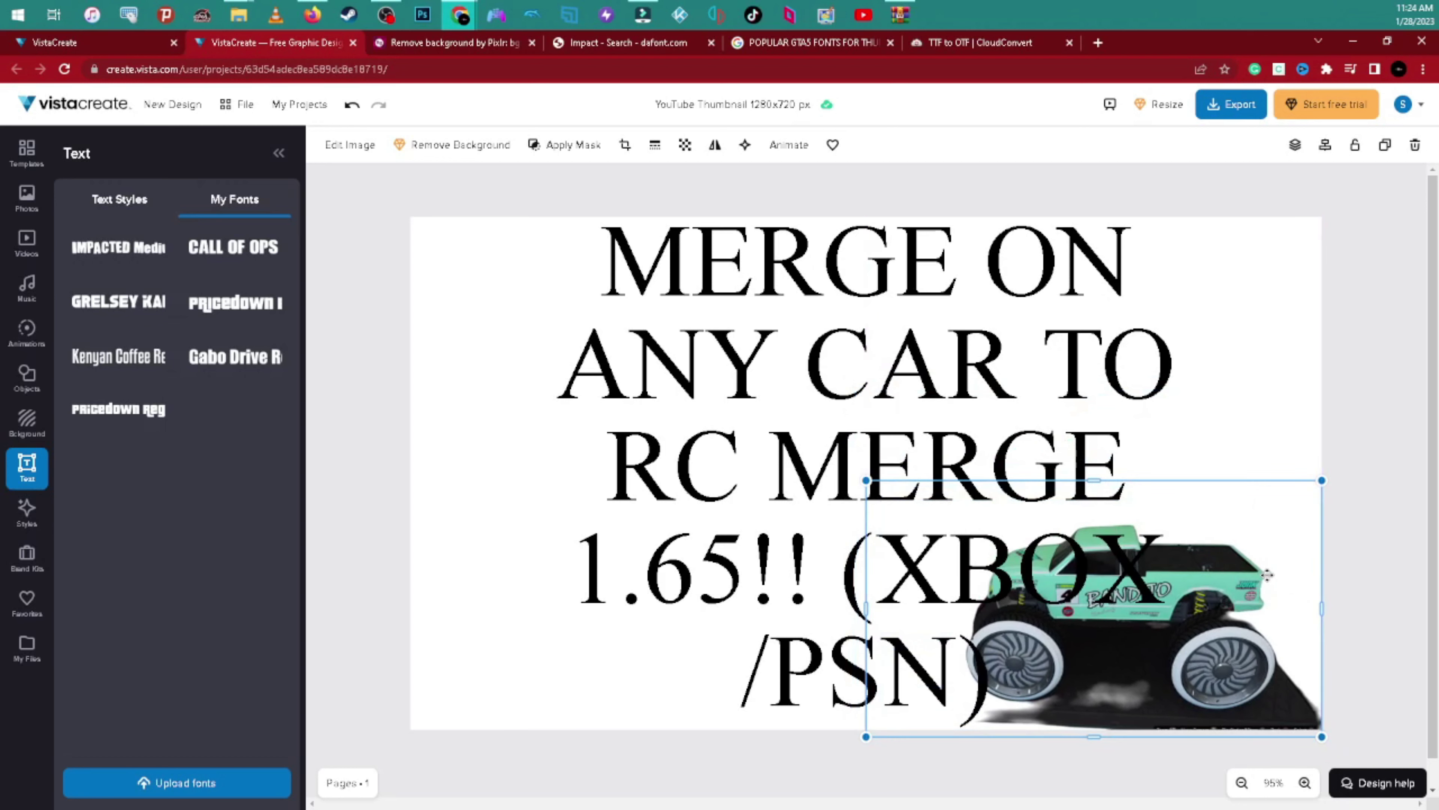
{"action": "right_click", "coordinate": [1266, 574]}
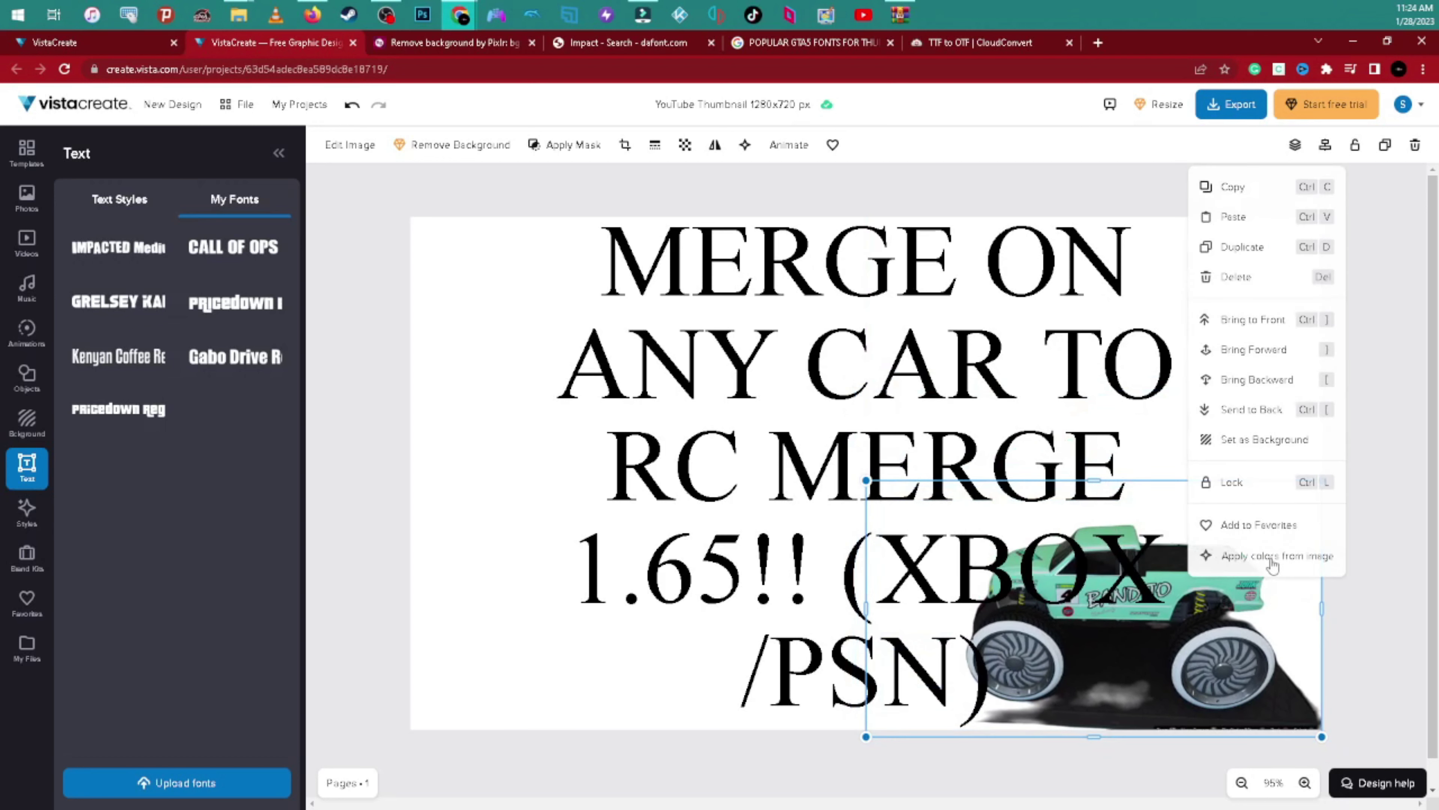
{"action": "left_click", "coordinate": [1251, 440]}
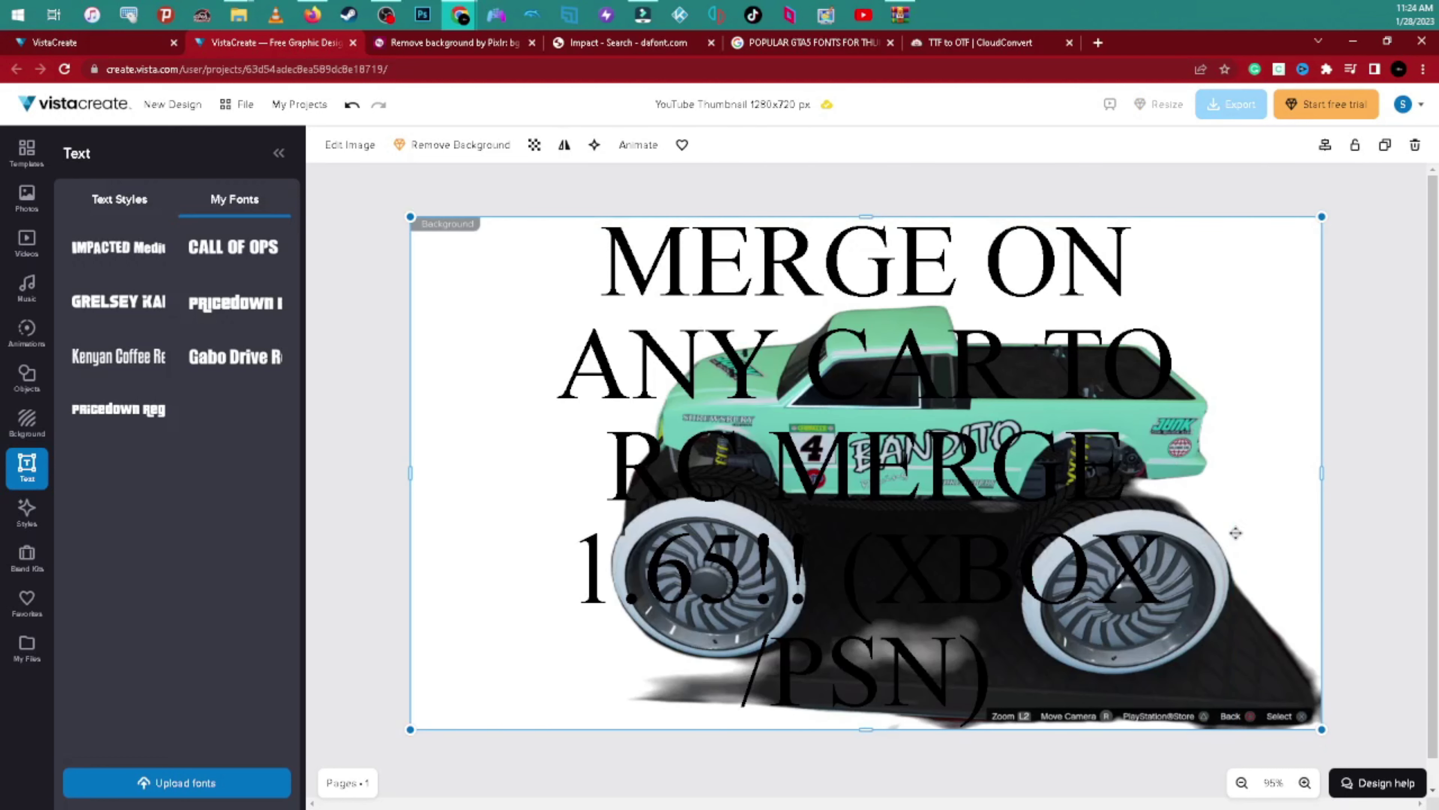
Try the red preset #F44336 as the fill colour of the whole title text.
{"action": "left_click", "coordinate": [883, 406]}
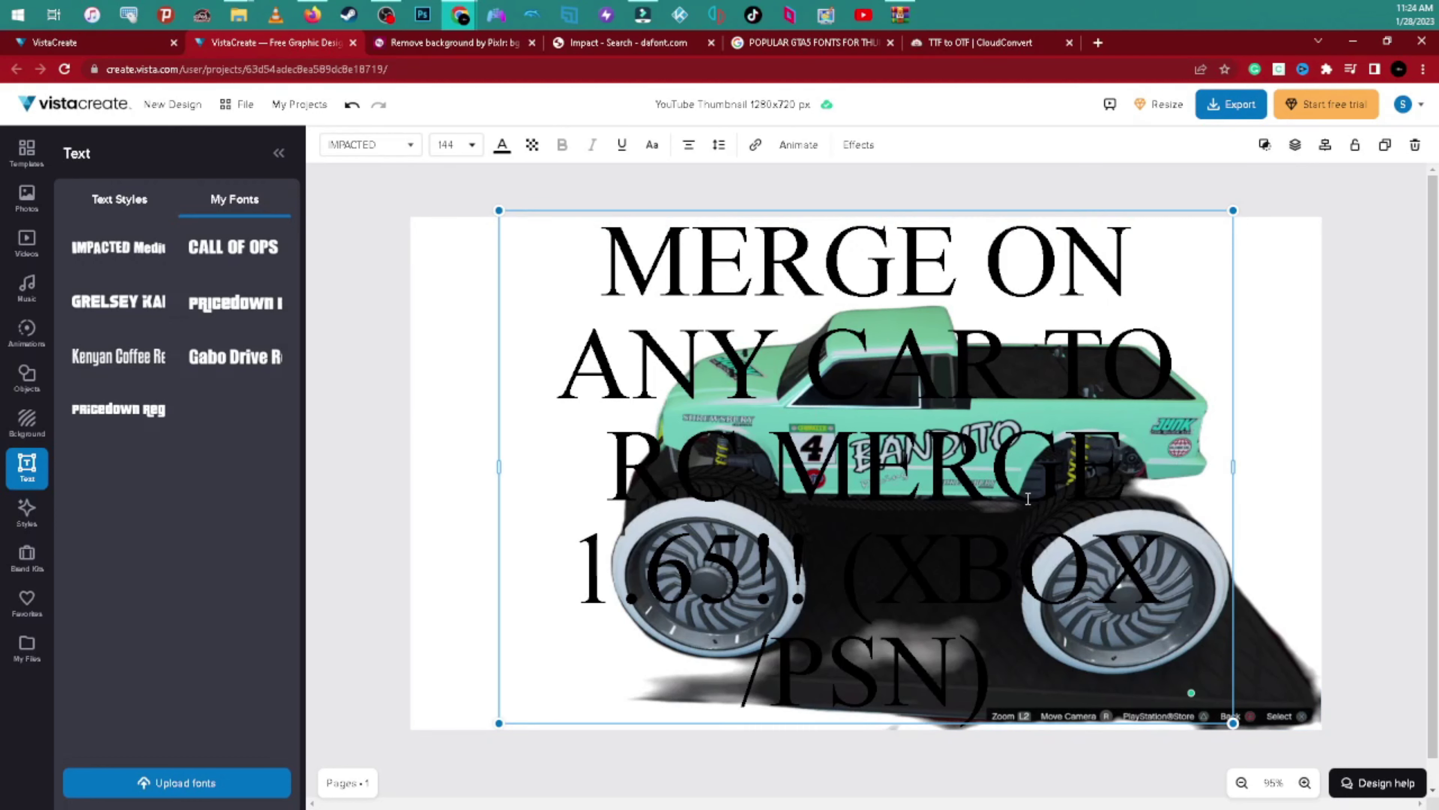
{"action": "double_click", "coordinate": [1083, 492]}
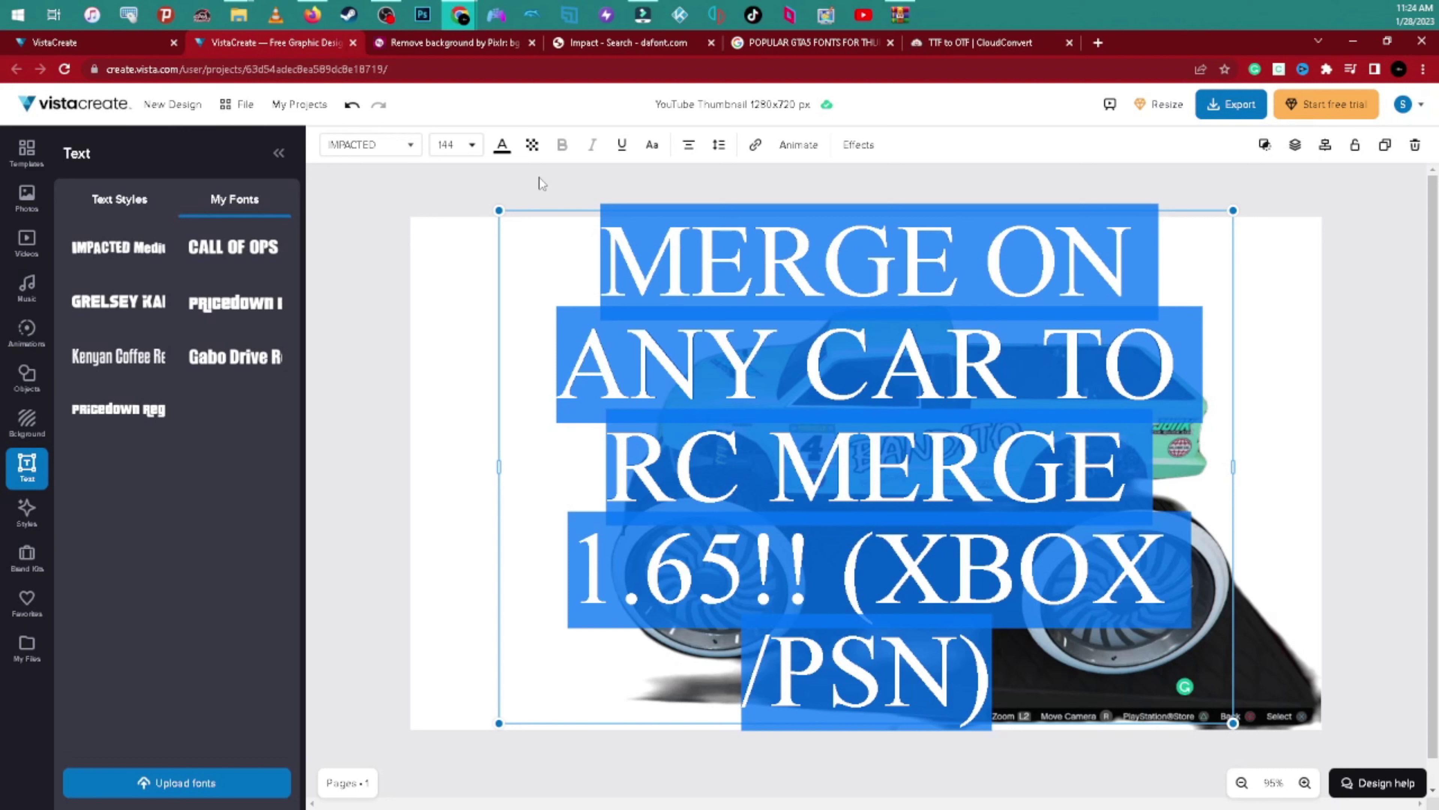
{"action": "left_click", "coordinate": [502, 146]}
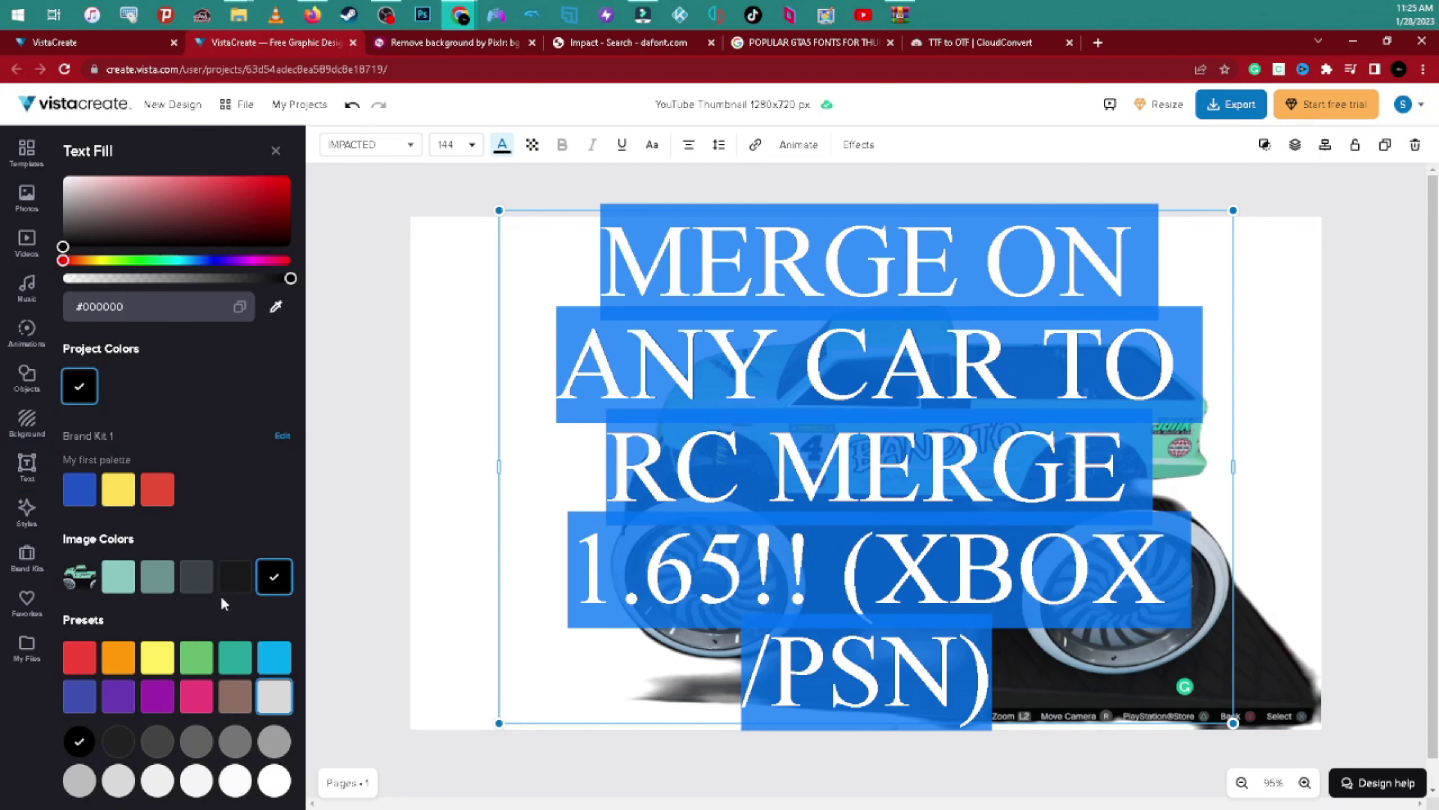
{"action": "left_click", "coordinate": [80, 658]}
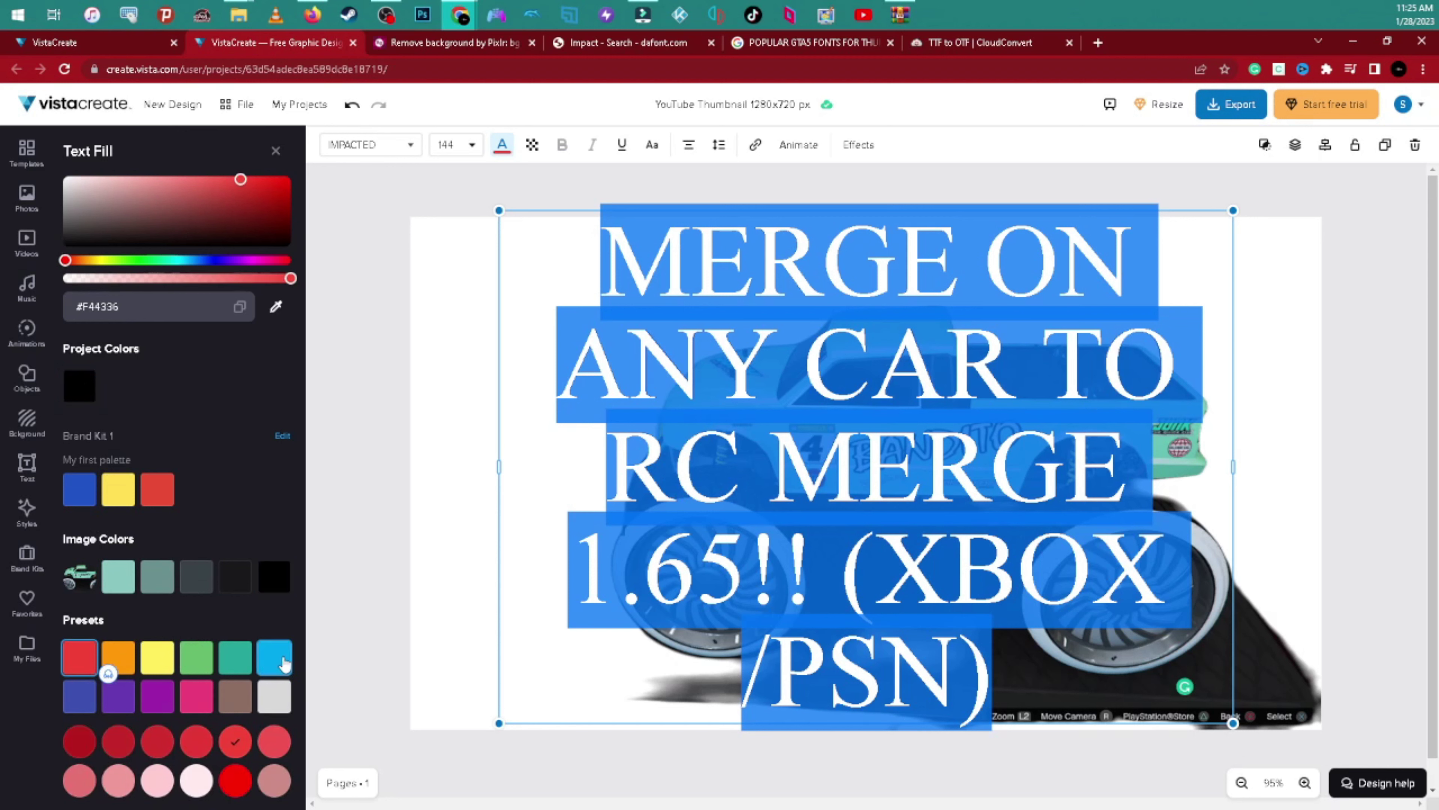
{"action": "left_click", "coordinate": [344, 573]}
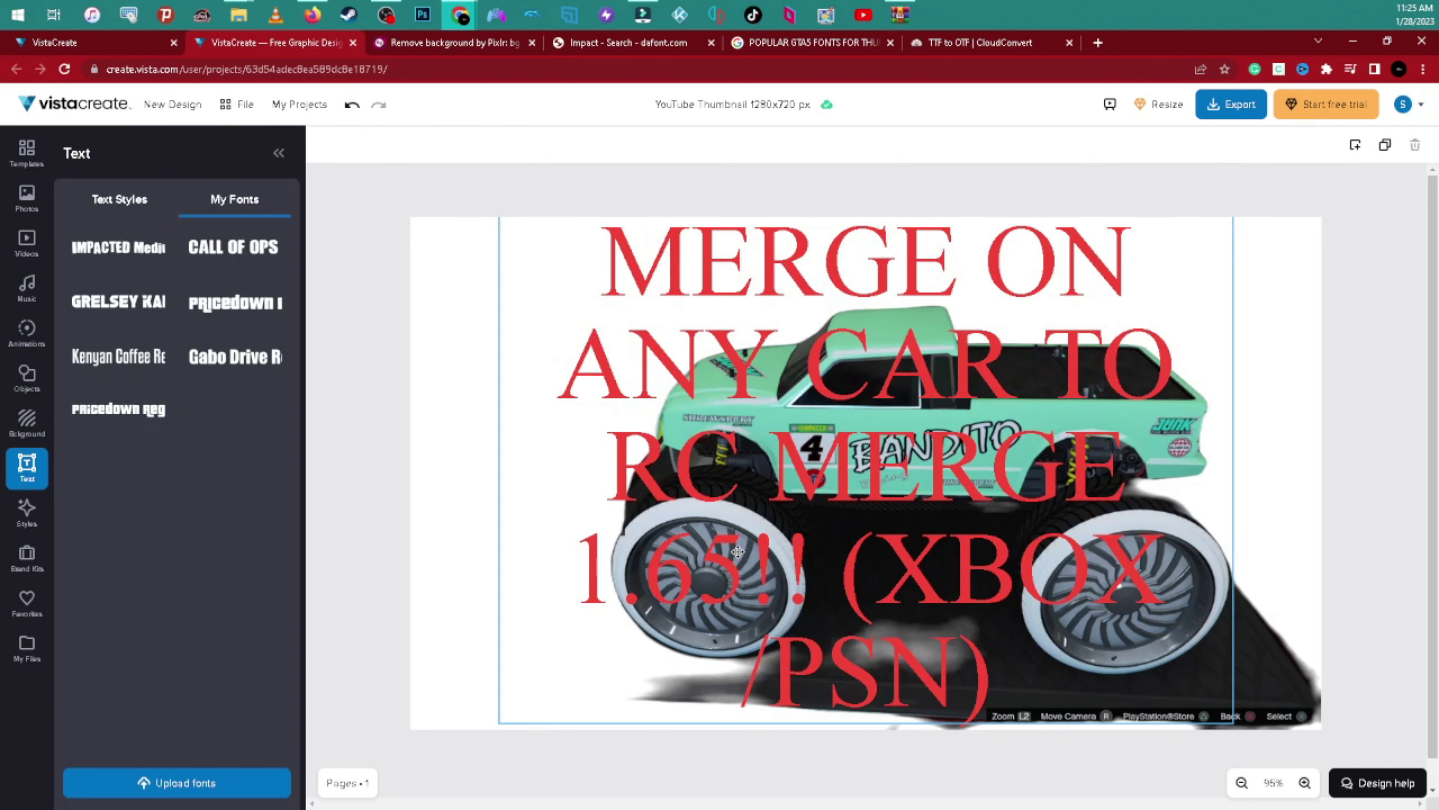
Recolour the whole title text with the green preset #66BB6A.
{"action": "left_click", "coordinate": [754, 557]}
{"action": "double_click", "coordinate": [872, 601]}
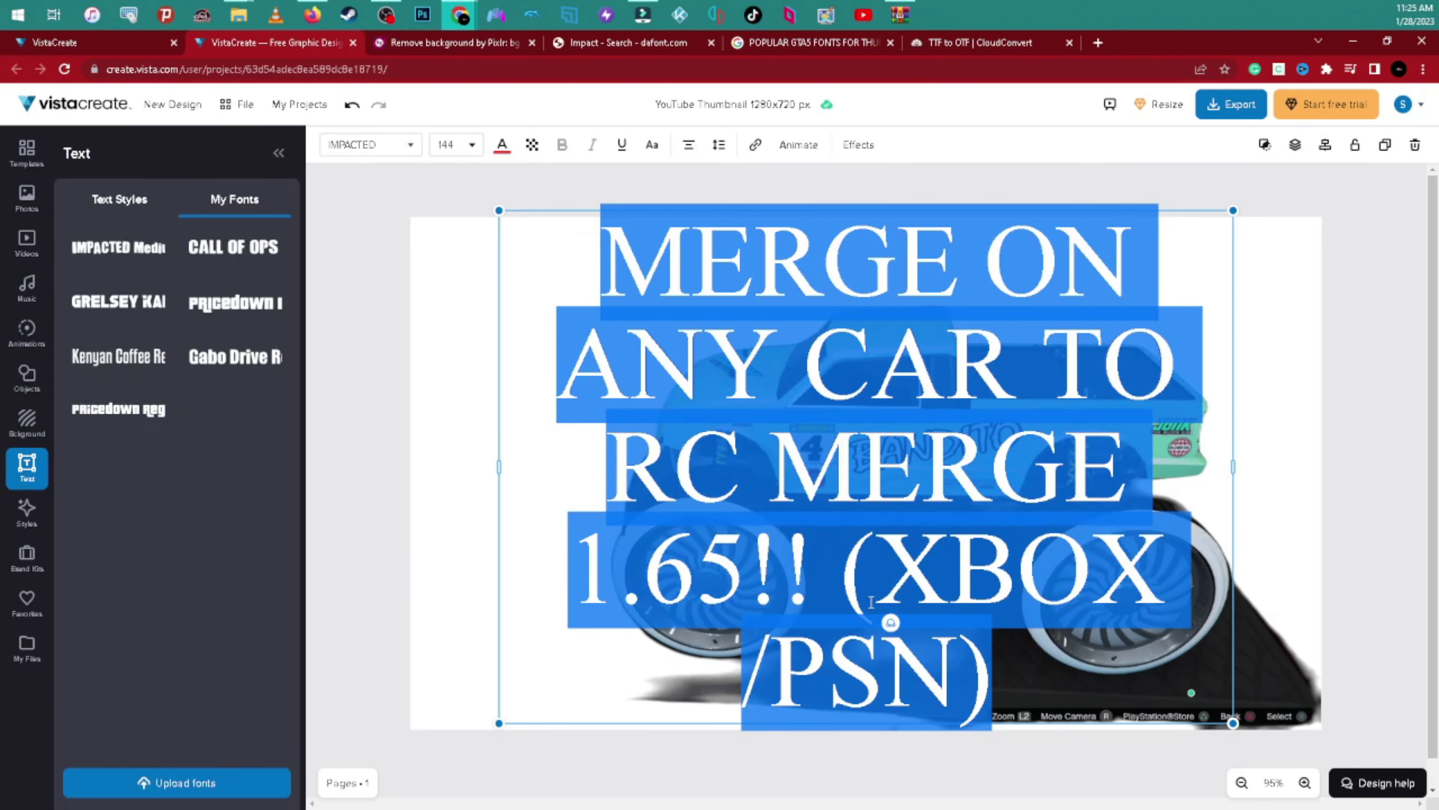
{"action": "key", "text": "super"}
{"action": "left_click", "coordinate": [1250, 471]}
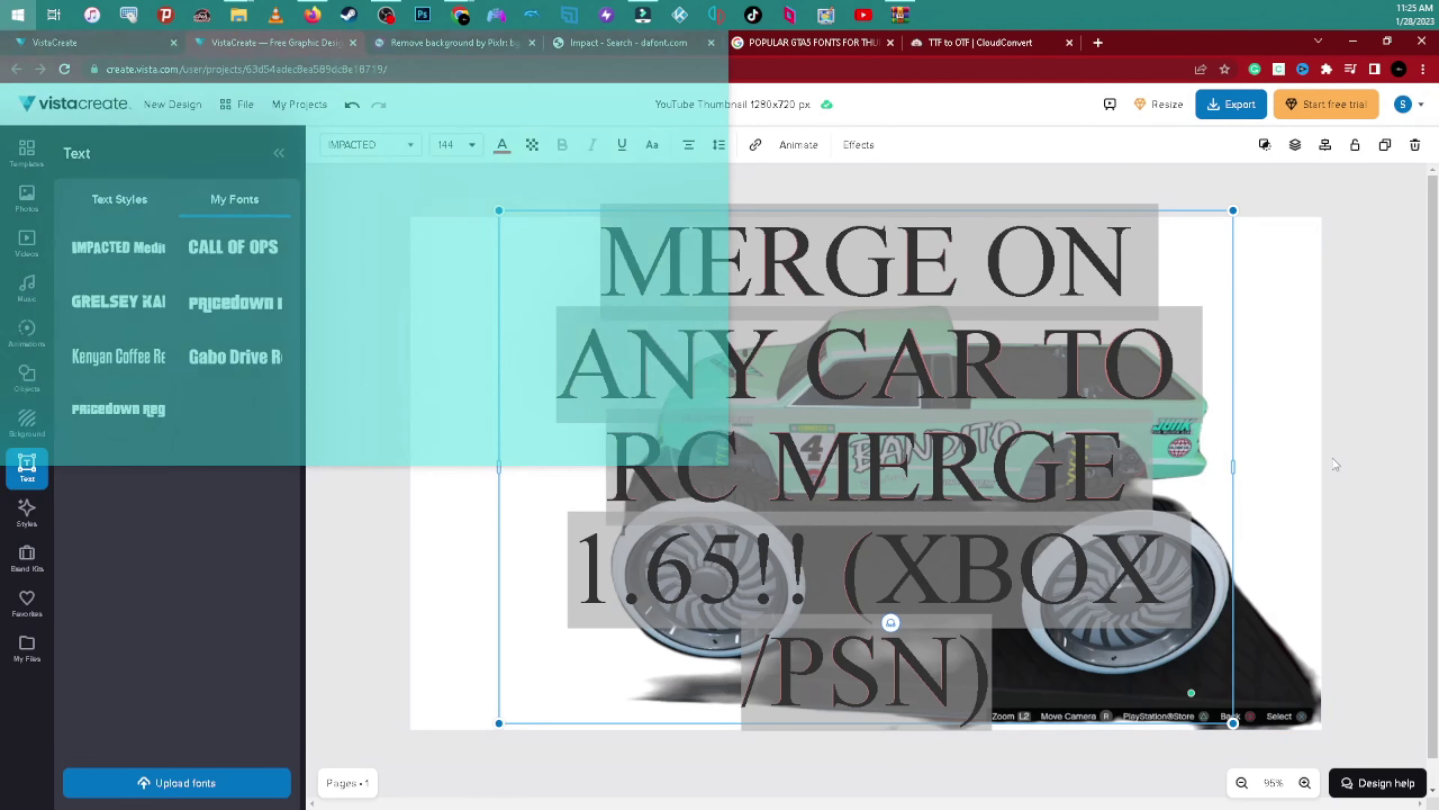
{"action": "double_click", "coordinate": [811, 422]}
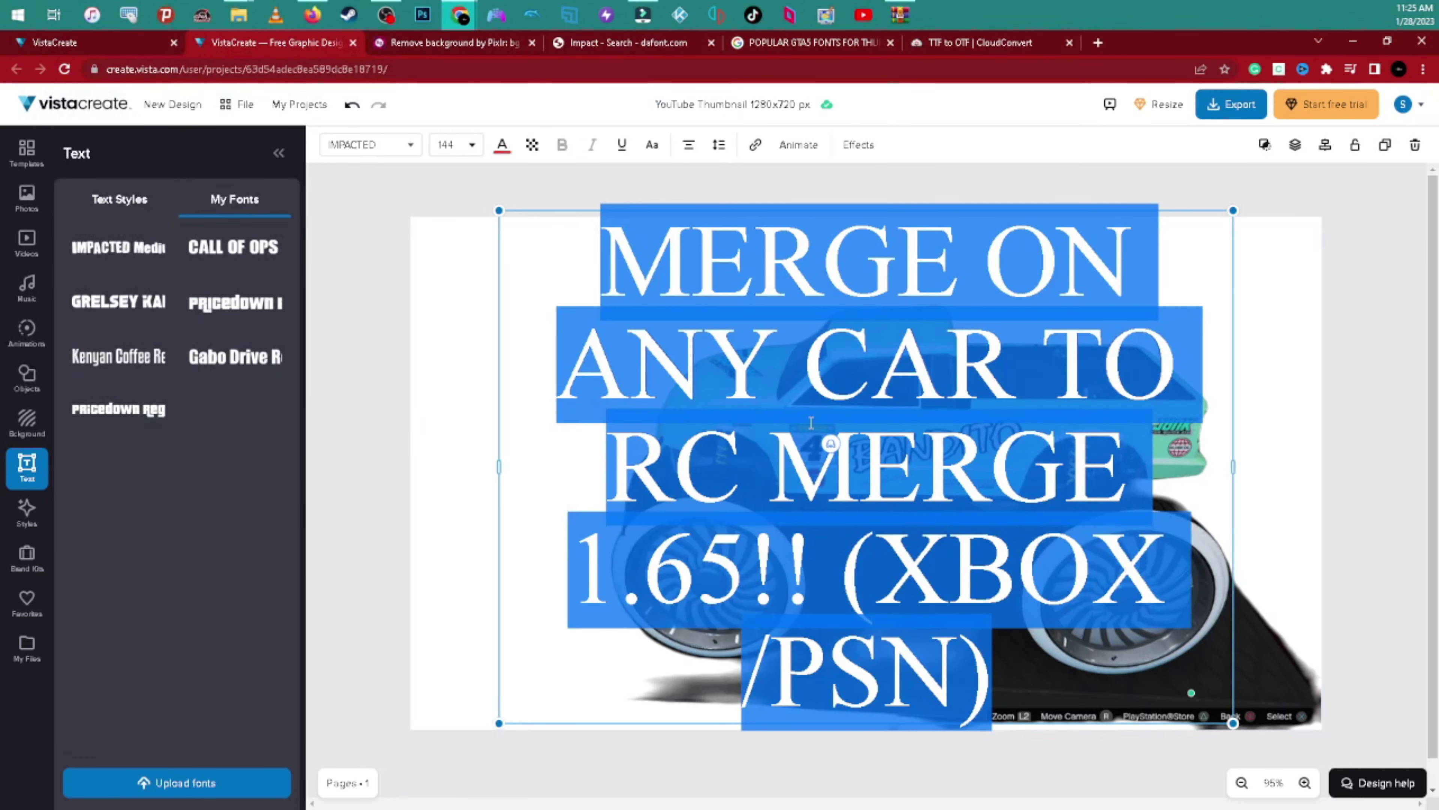
{"action": "left_click", "coordinate": [501, 145]}
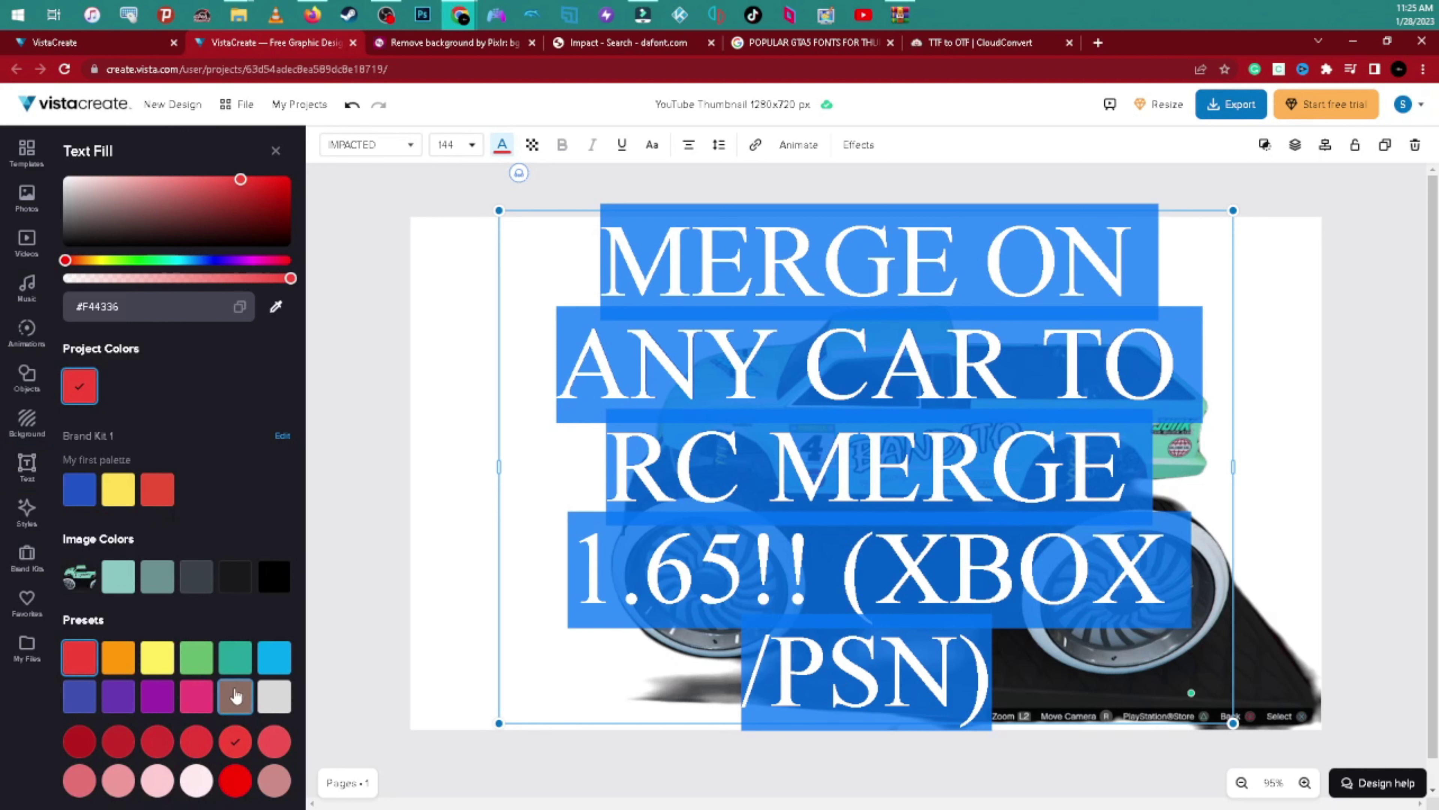
{"action": "left_click", "coordinate": [197, 659]}
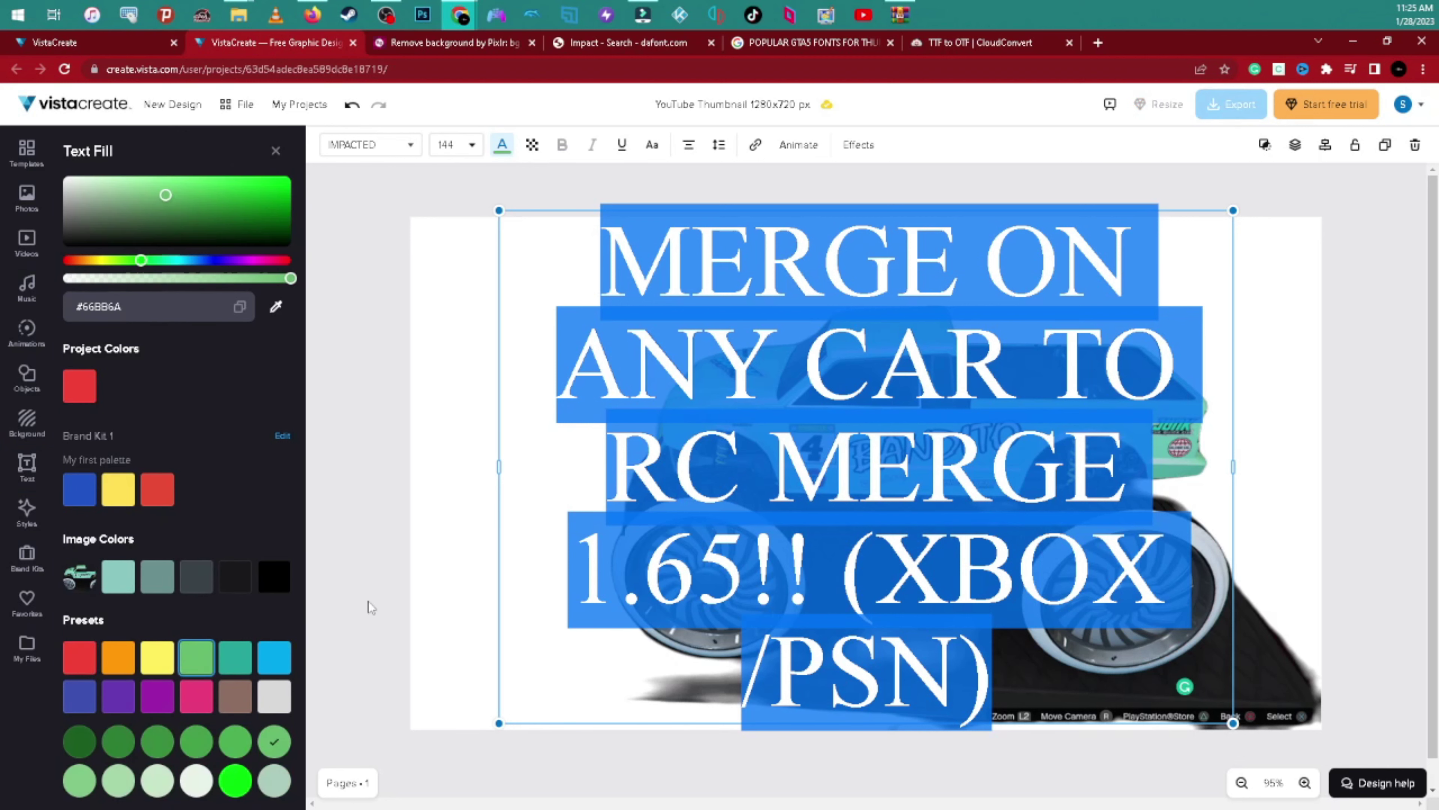
{"action": "left_click", "coordinate": [431, 574]}
{"action": "left_click", "coordinate": [566, 589]}
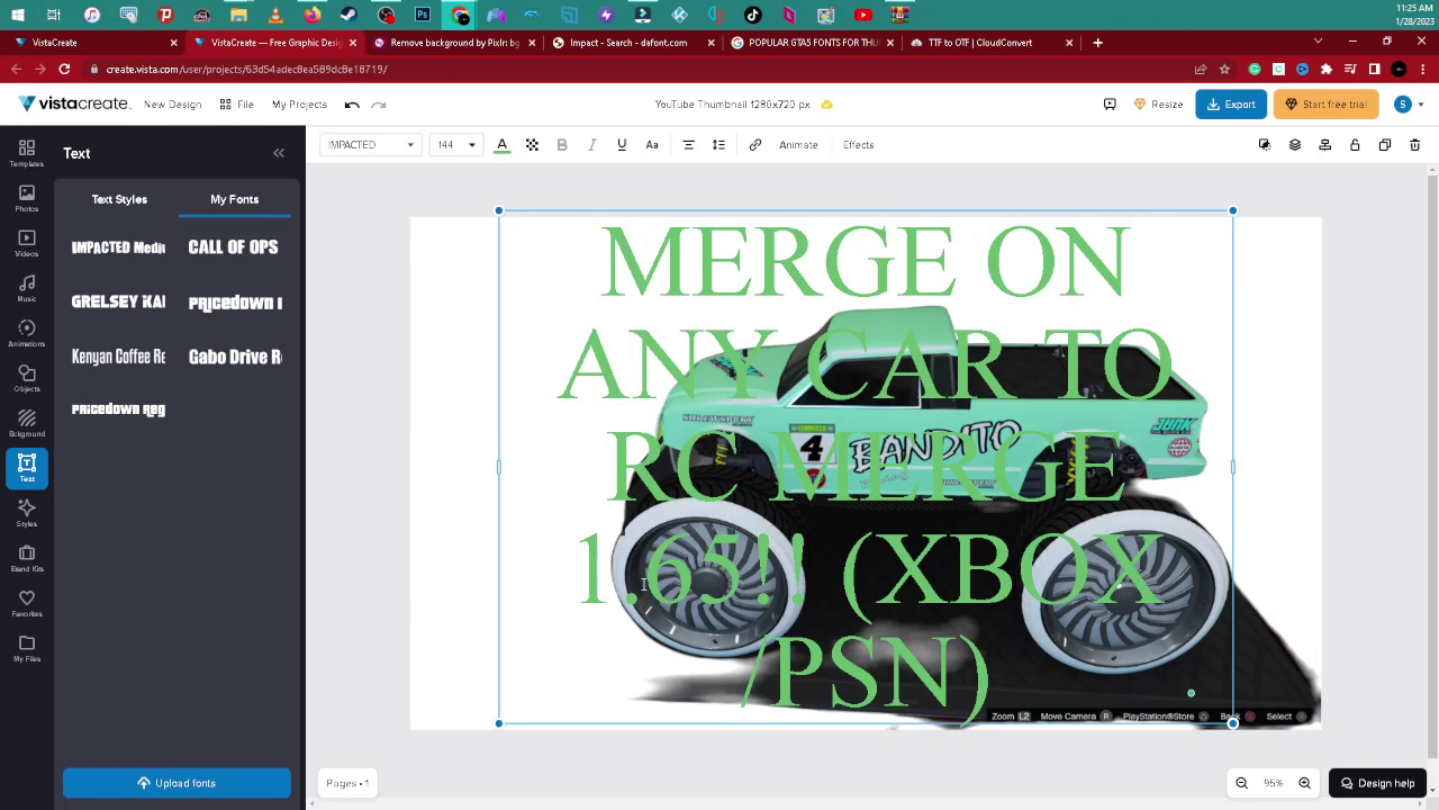
Change the title text's fill to the bright neon green shade and shift the text box toward the canvas's left edge.
{"action": "double_click", "coordinate": [644, 584]}
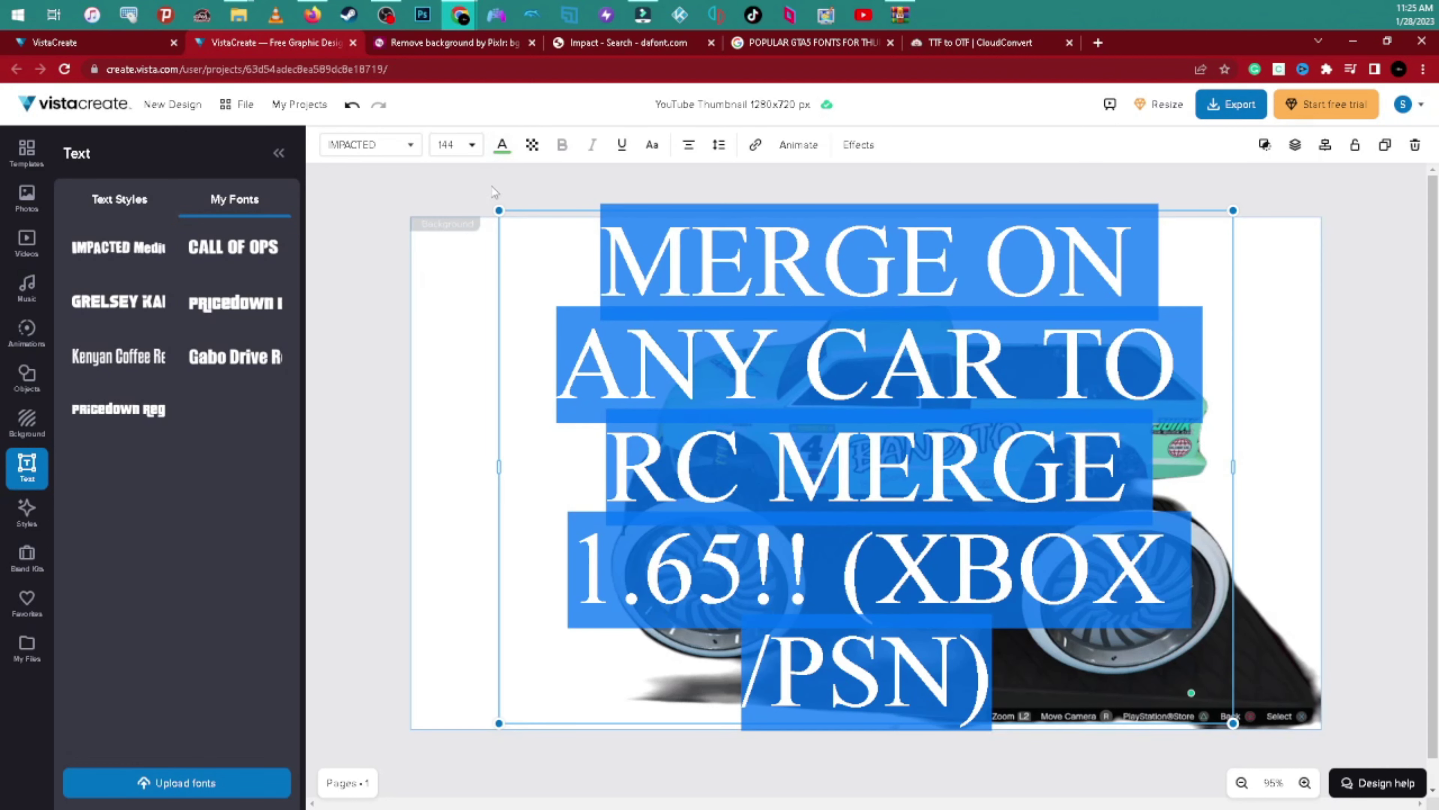
{"action": "left_click", "coordinate": [502, 144]}
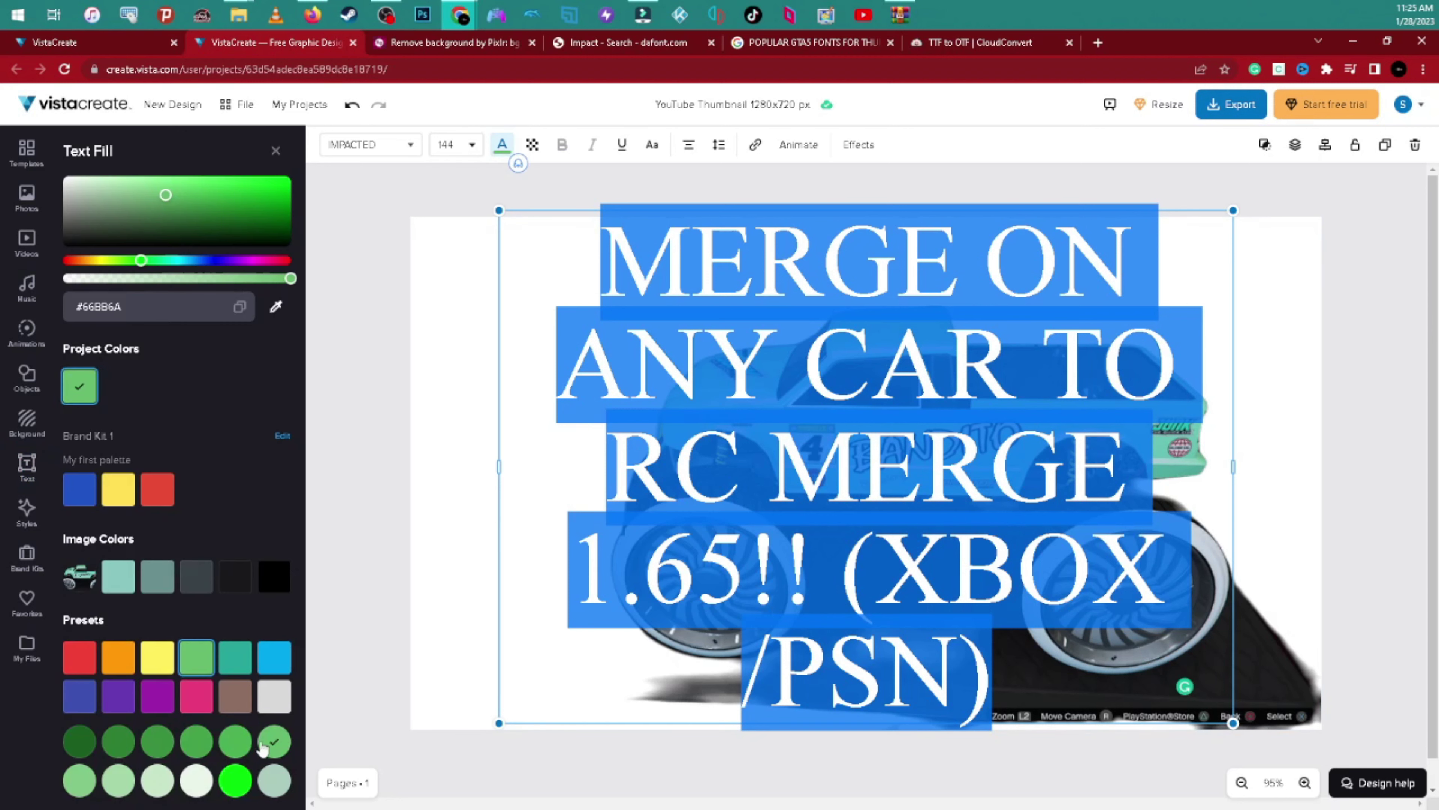
{"action": "left_click", "coordinate": [242, 783]}
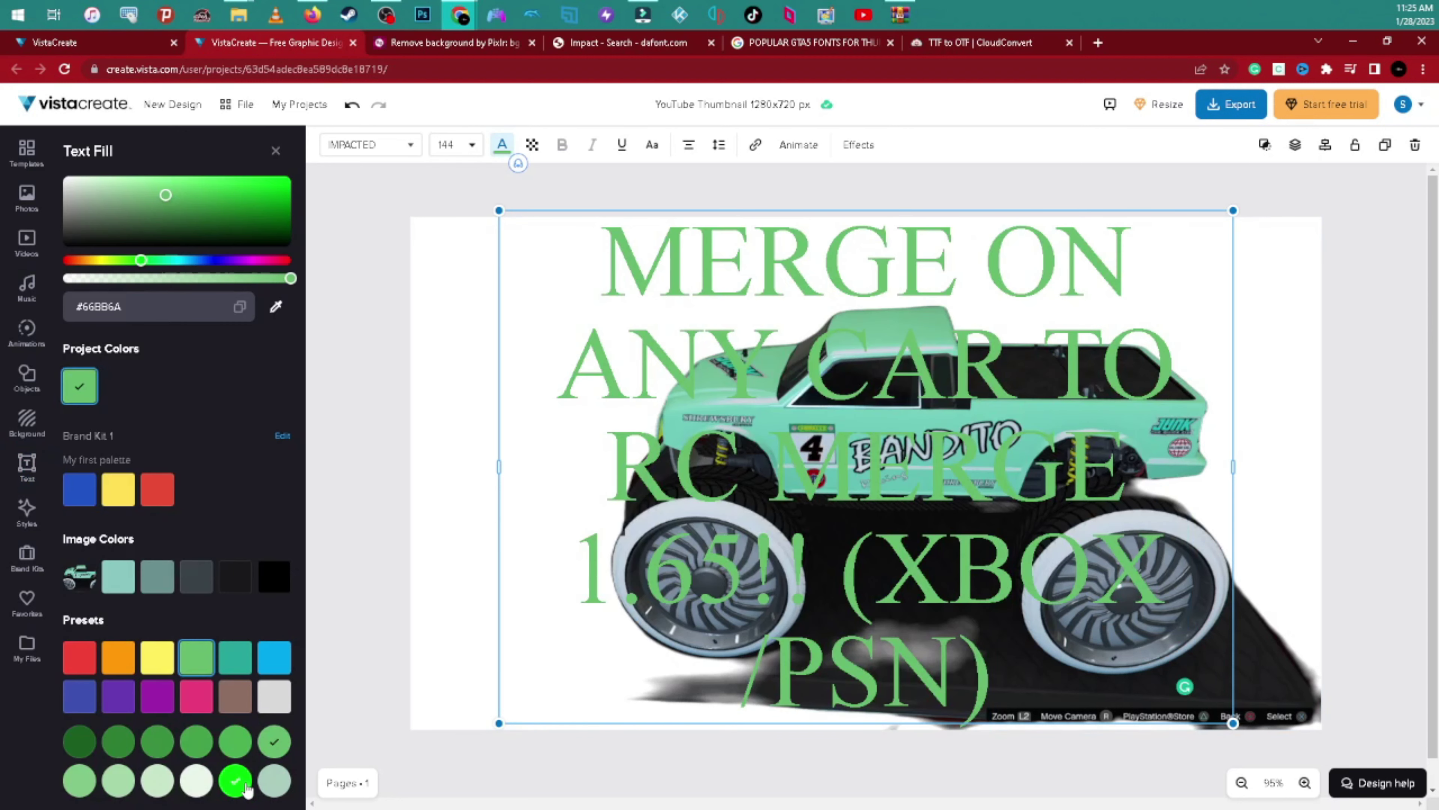
{"action": "left_click", "coordinate": [394, 570]}
{"action": "left_click_drag", "start_coordinate": [863, 484], "coordinate": [736, 488]}
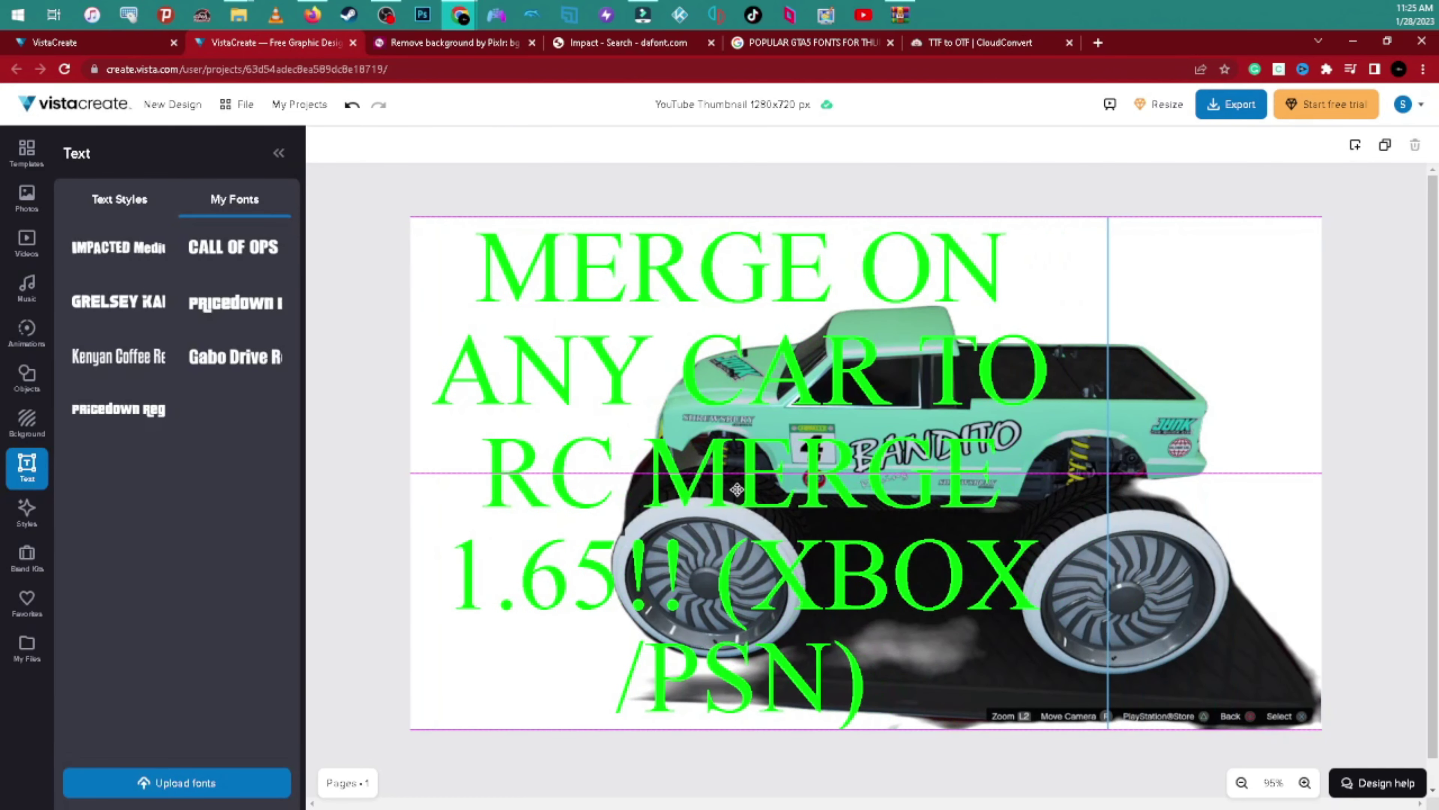
Detach the truck image from the background, shrink it to about half the canvas width and place it in the canvas's lower right corner.
{"action": "left_click", "coordinate": [1275, 482]}
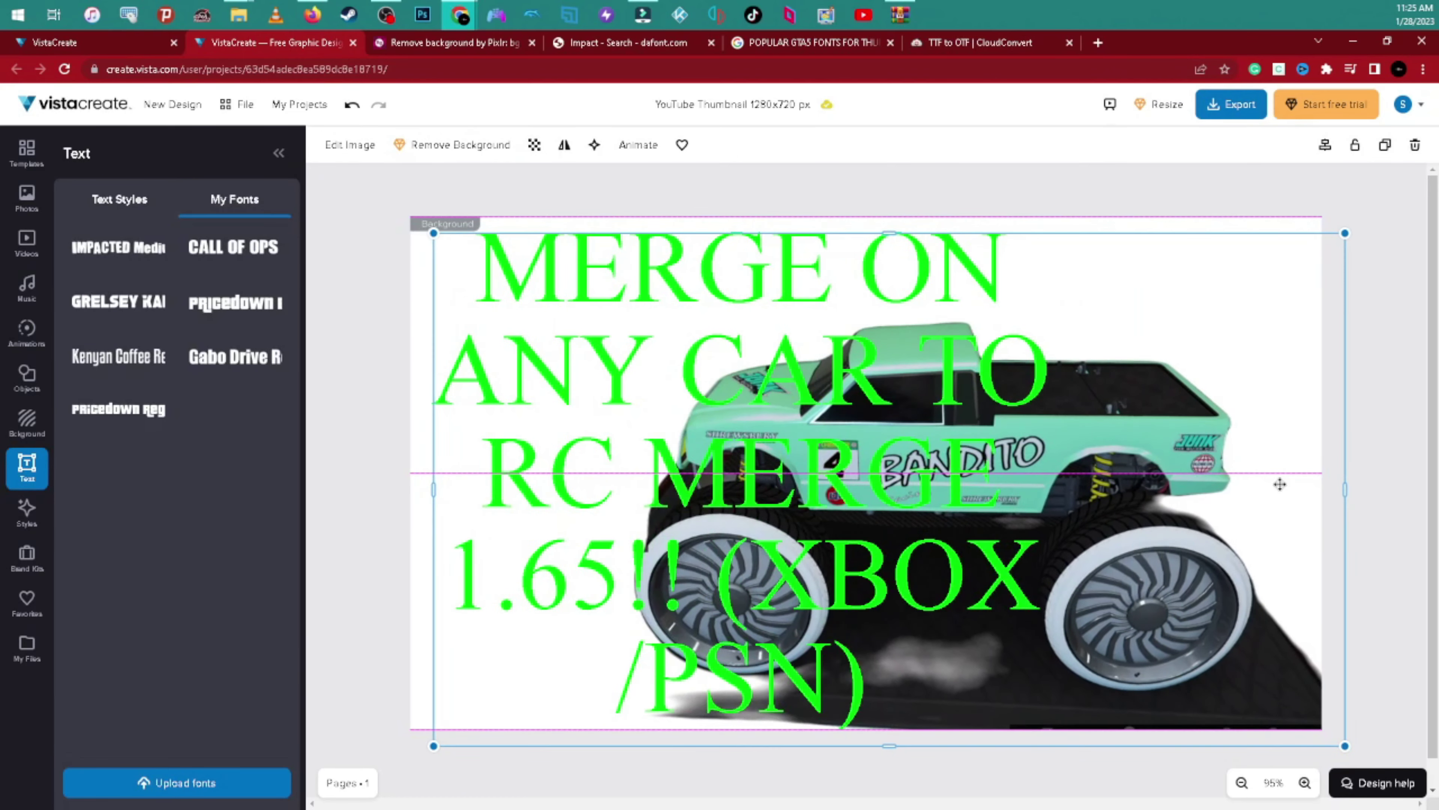
{"action": "left_click_drag", "start_coordinate": [1280, 484], "coordinate": [1330, 536]}
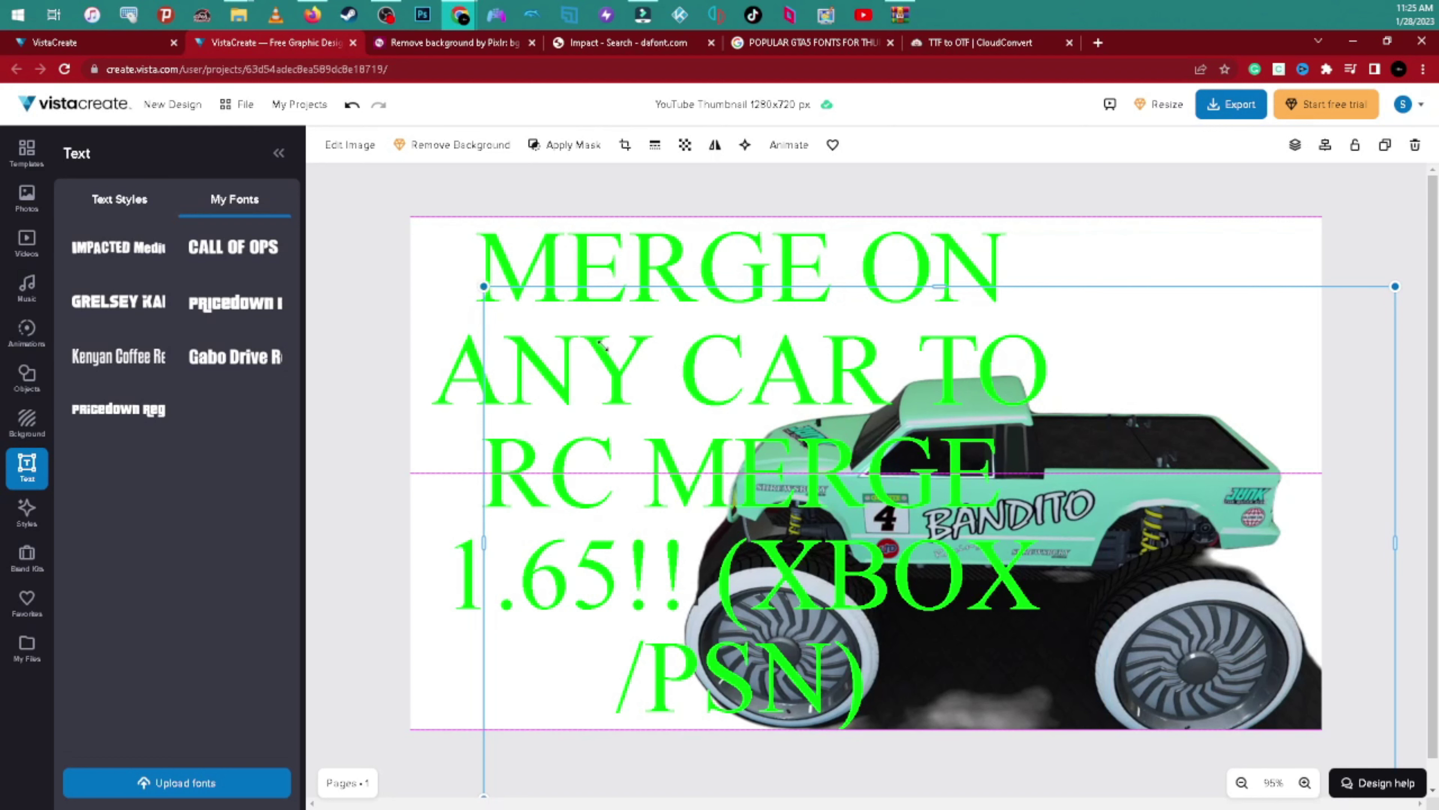
{"action": "left_click_drag", "start_coordinate": [602, 345], "coordinate": [942, 462]}
{"action": "left_click_drag", "start_coordinate": [1080, 530], "coordinate": [1006, 466]}
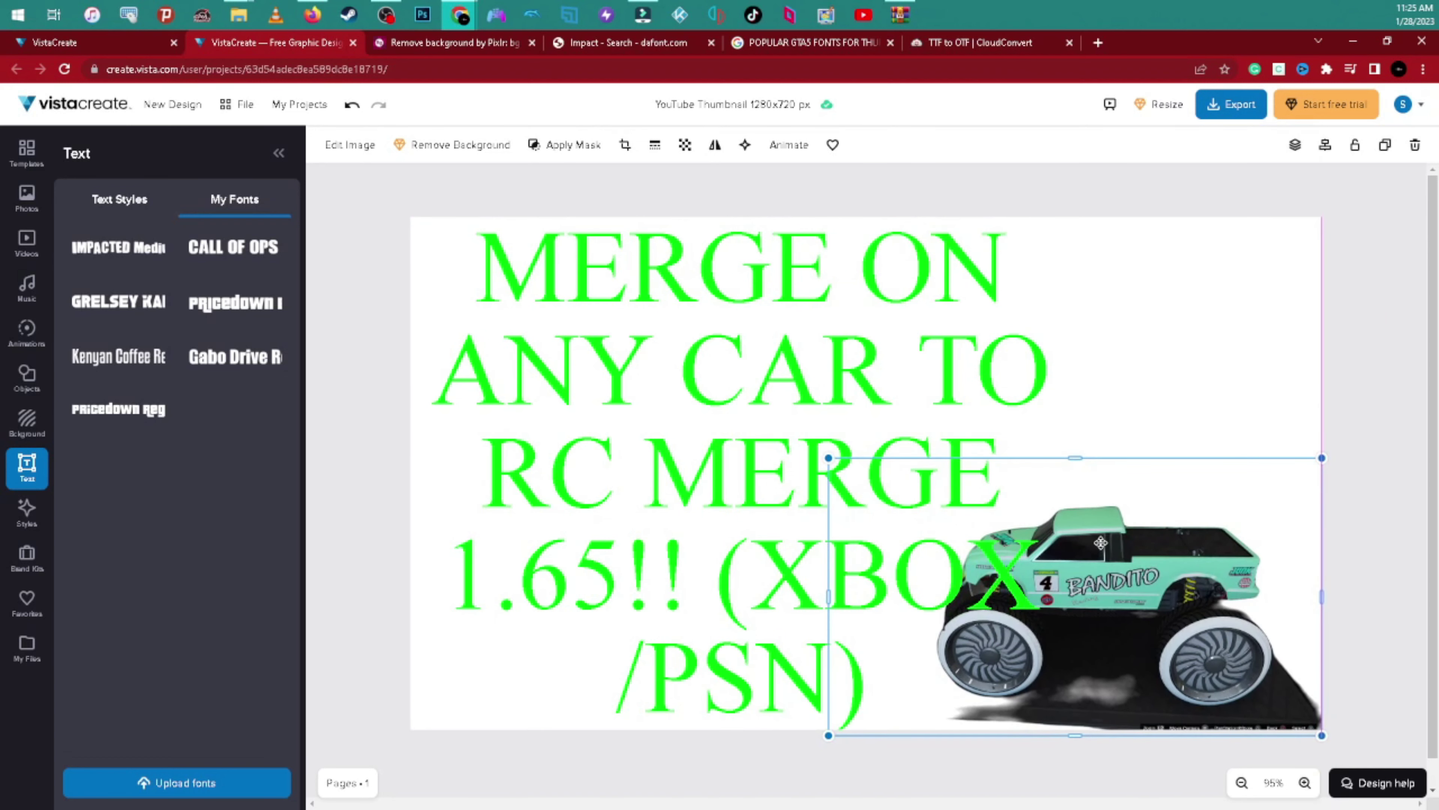
{"action": "left_click", "coordinate": [1340, 394]}
Scale the title text down to size 81 and position it inside the canvas's upper left corner.
{"action": "left_click", "coordinate": [796, 516]}
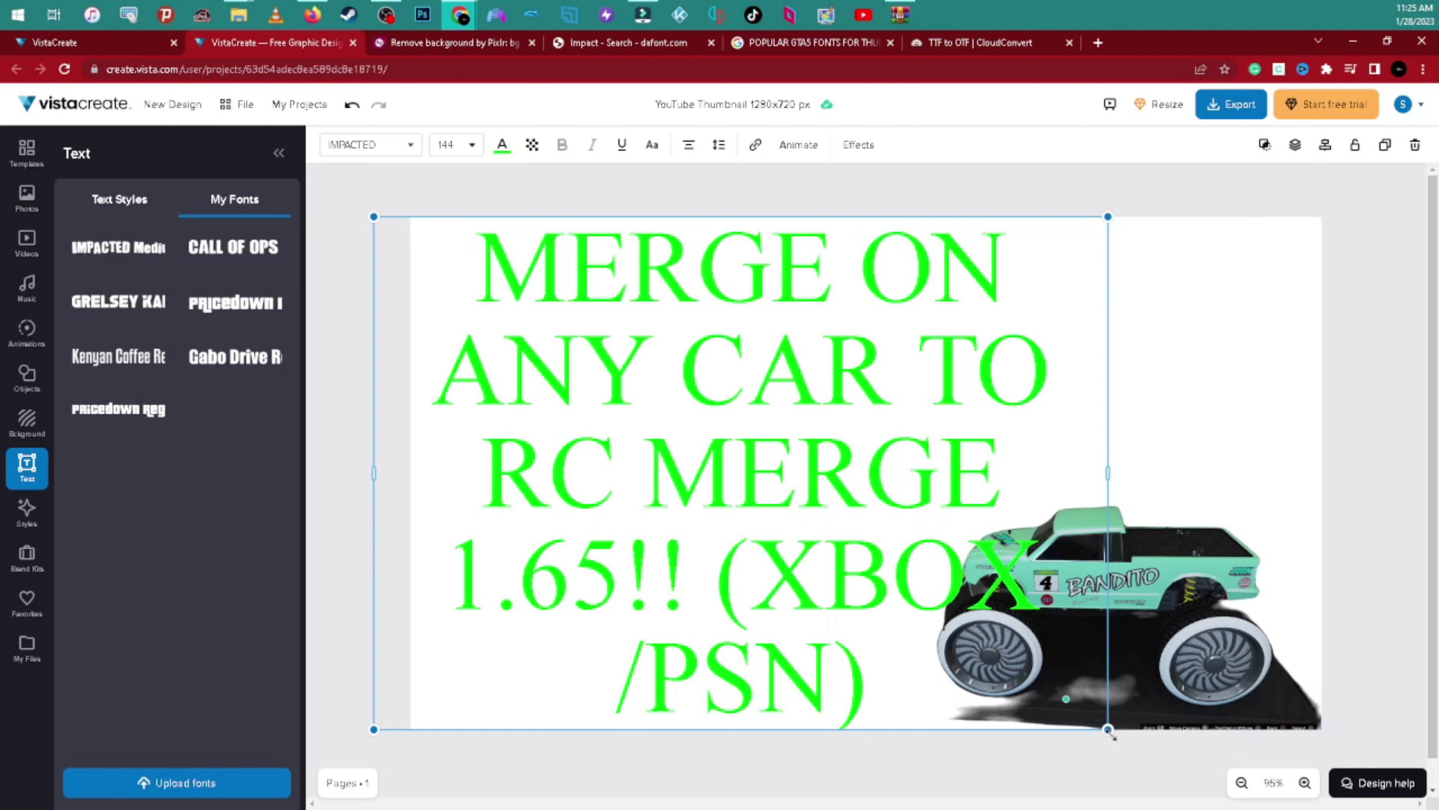
{"action": "left_click_drag", "start_coordinate": [1110, 734], "coordinate": [802, 479]}
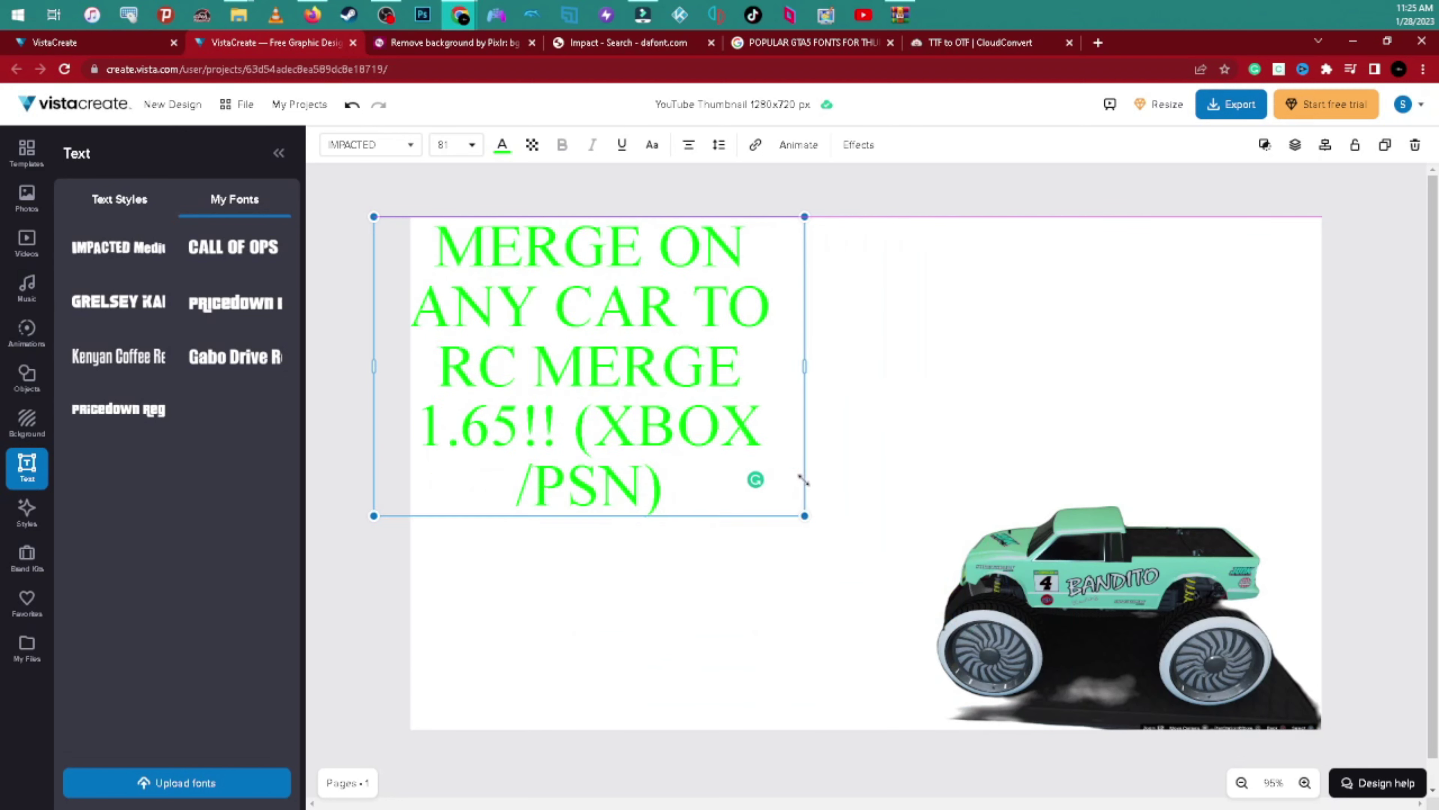
{"action": "left_click_drag", "start_coordinate": [646, 401], "coordinate": [688, 401]}
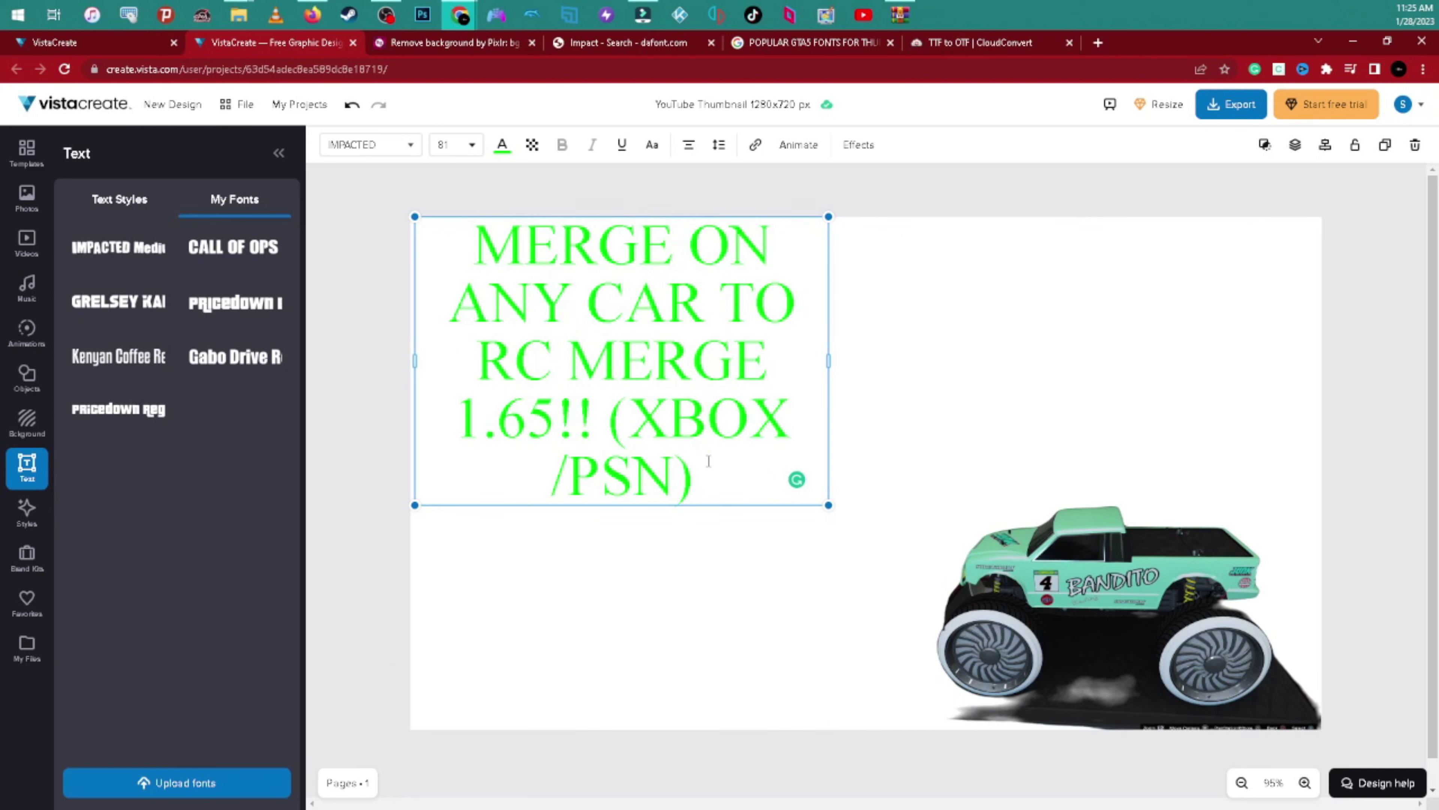
Apply the Outline effect to the whole title text with thickness 4 and transparent text turned off.
{"action": "double_click", "coordinate": [708, 461]}
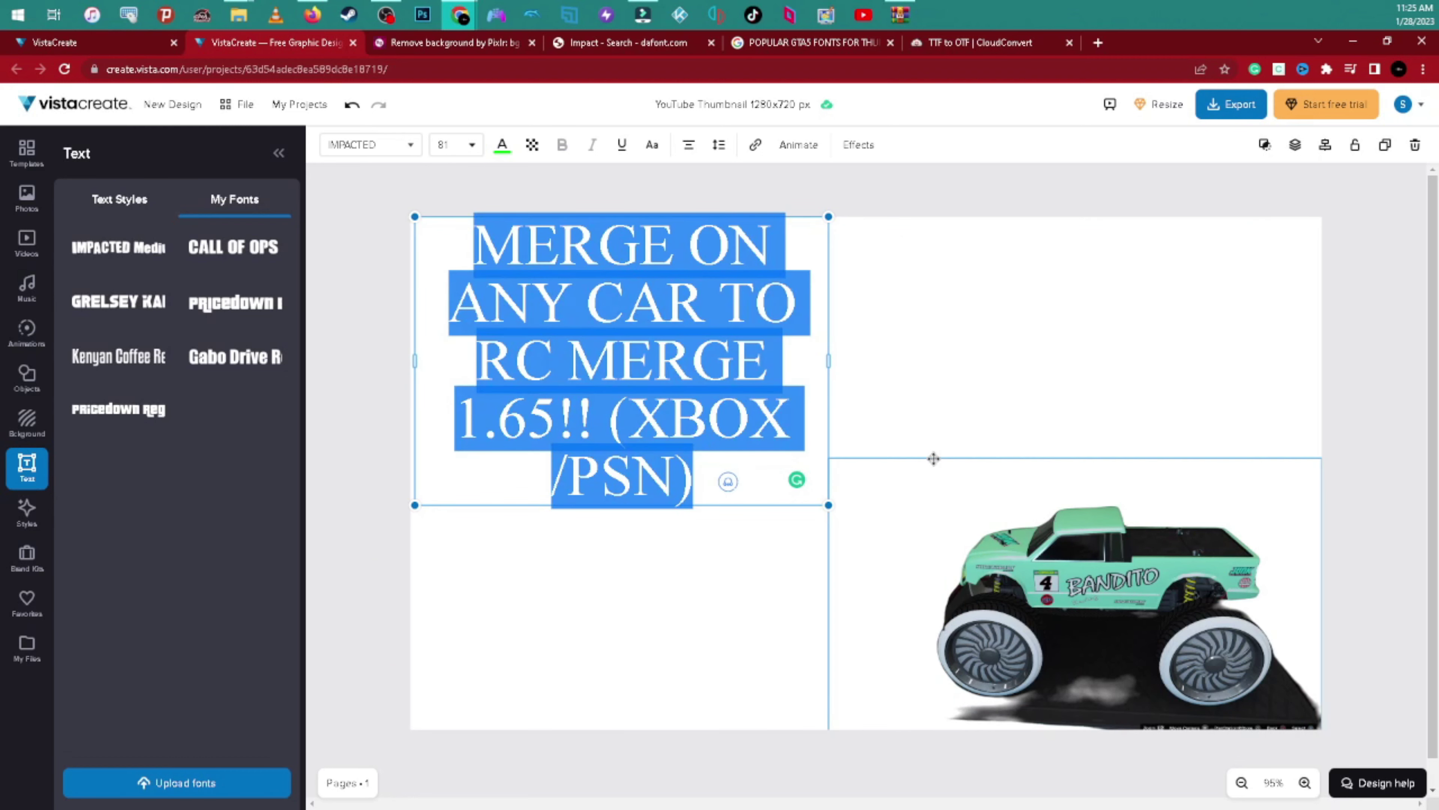
{"action": "left_click", "coordinate": [858, 145]}
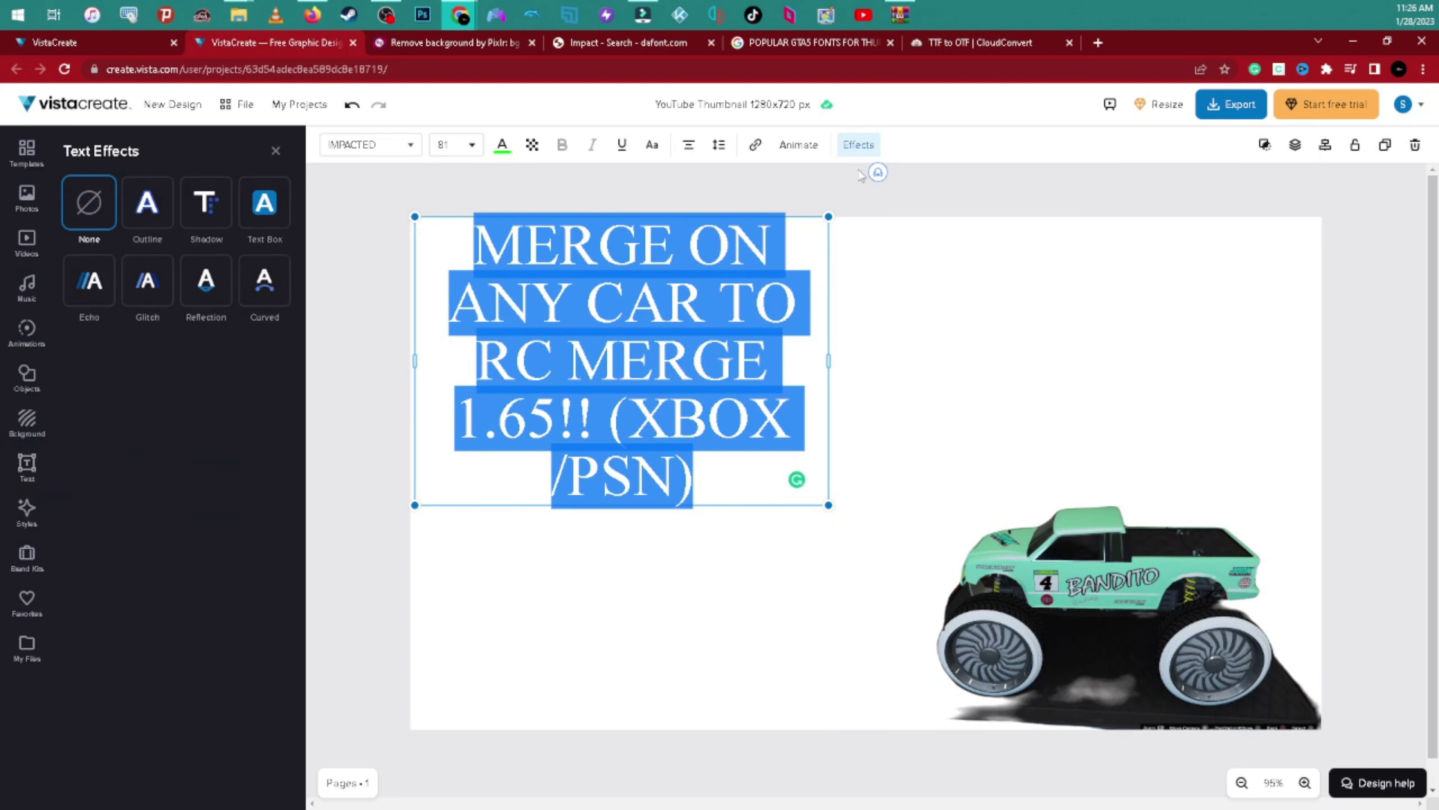
{"action": "left_click", "coordinate": [152, 212]}
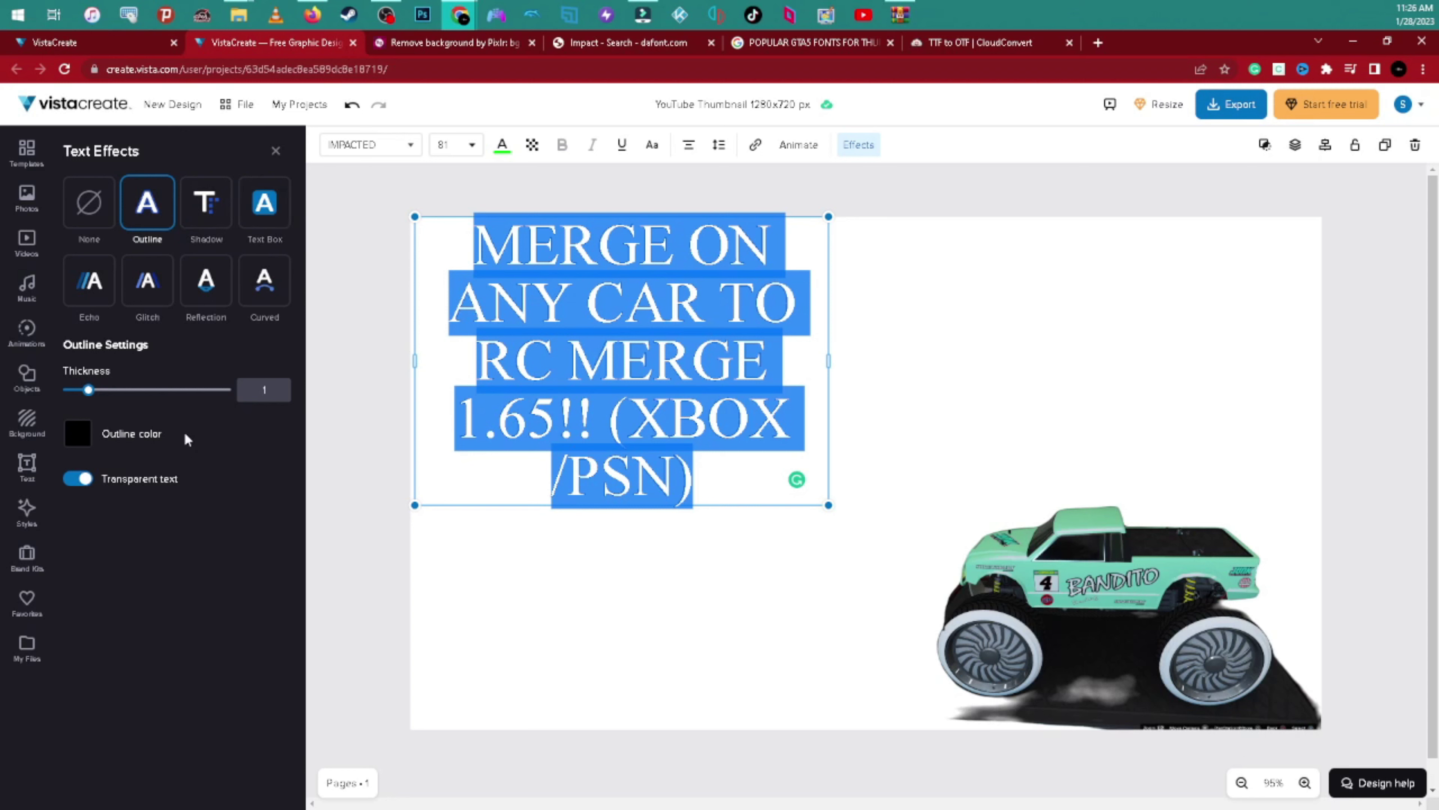
{"action": "left_click_drag", "start_coordinate": [89, 389], "coordinate": [160, 391]}
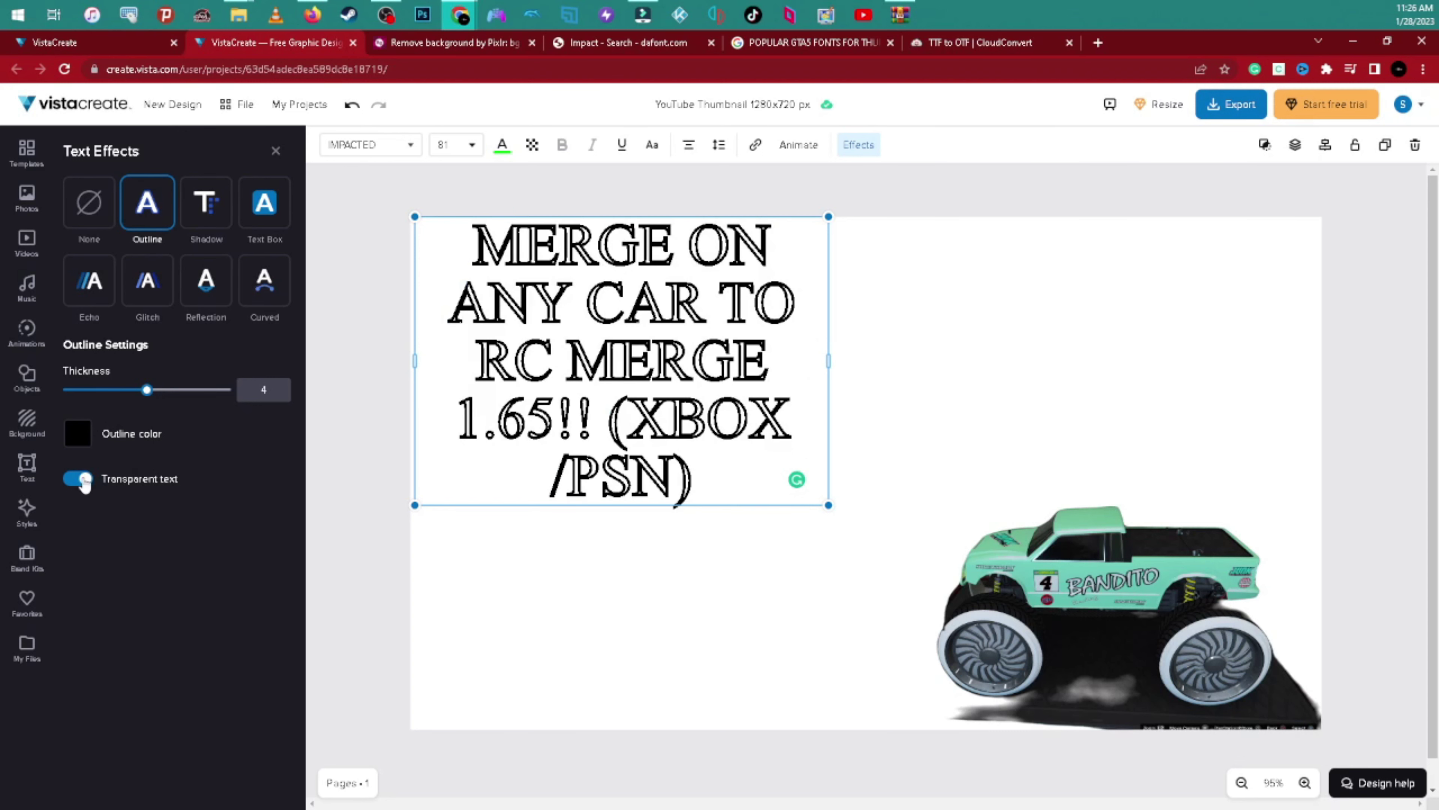
{"action": "left_click", "coordinate": [79, 479]}
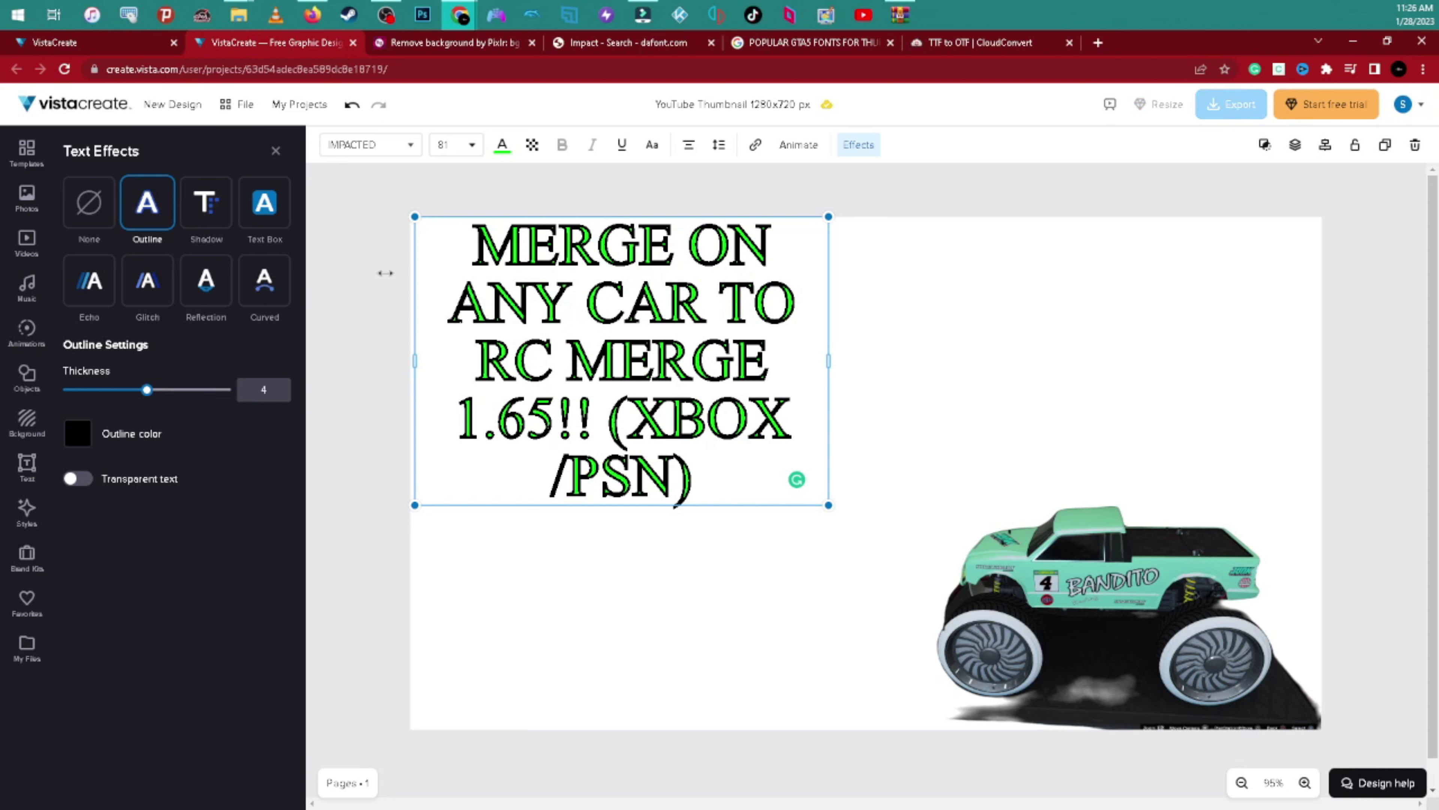
Try the brand palette red #EA4D33 as the title's outline colour, and set it back to black #000000.
{"action": "left_click", "coordinate": [79, 434]}
{"action": "left_click", "coordinate": [161, 492]}
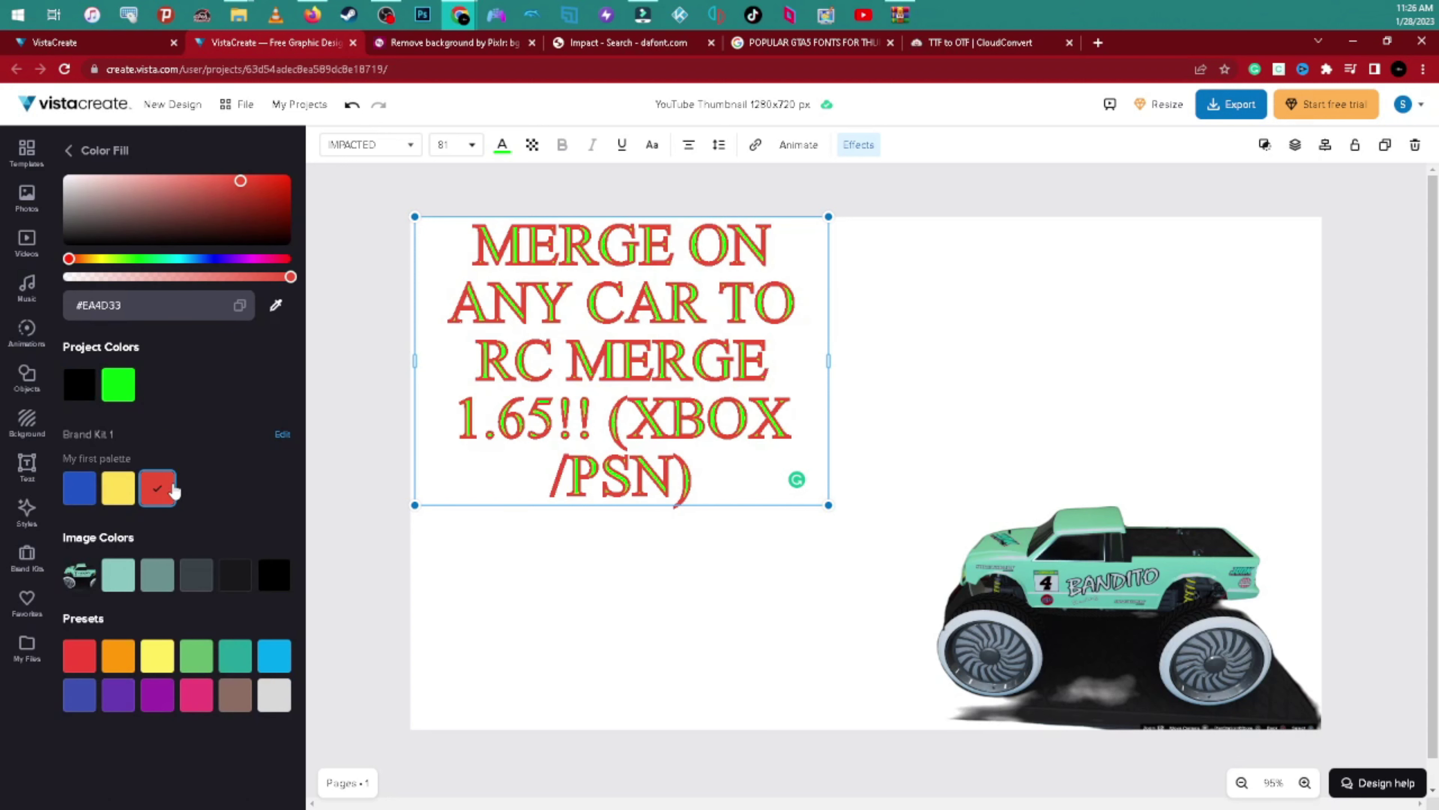
{"action": "left_click", "coordinate": [273, 576]}
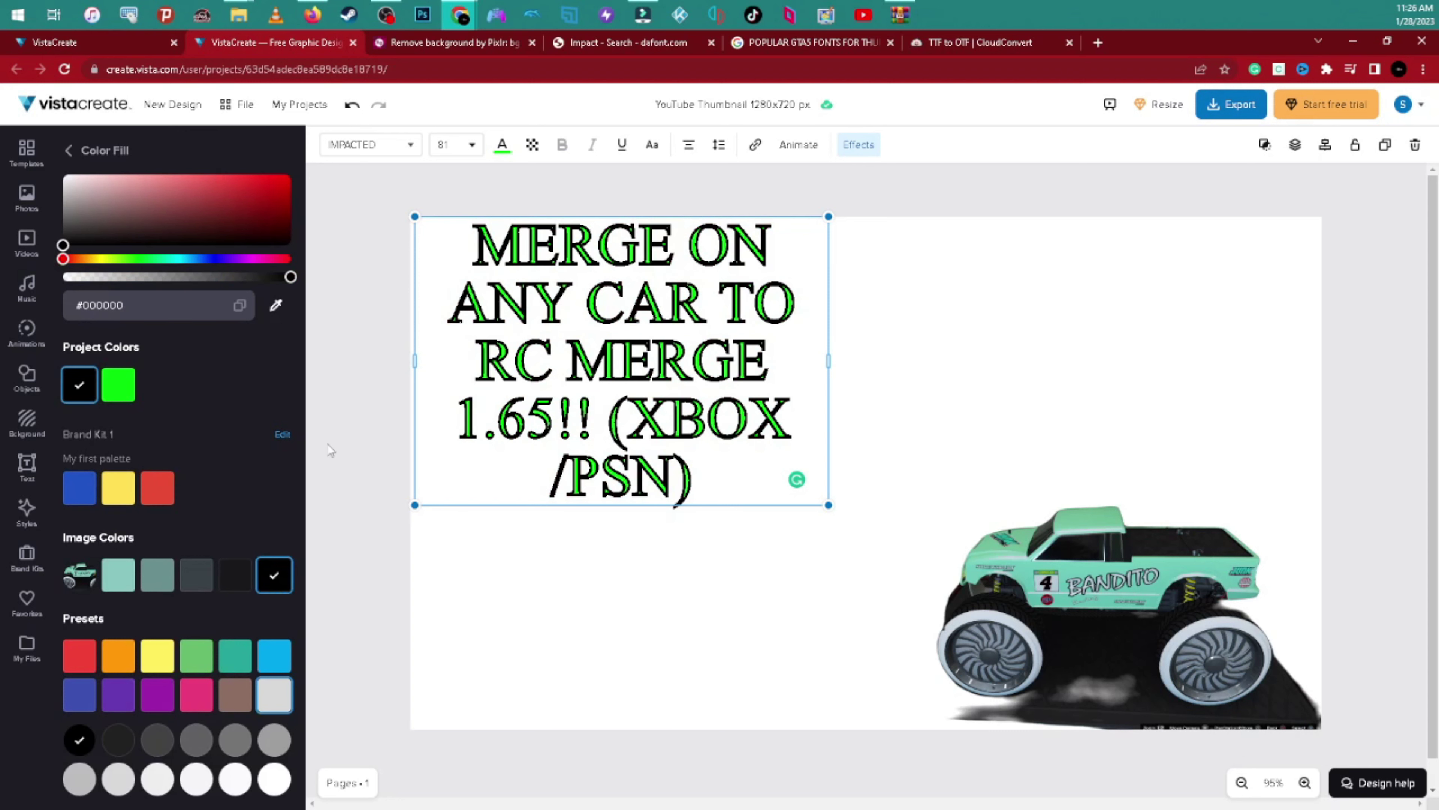
{"action": "left_click", "coordinate": [877, 476]}
Enlarge the outlined title text to size 101.
{"action": "left_click", "coordinate": [781, 470]}
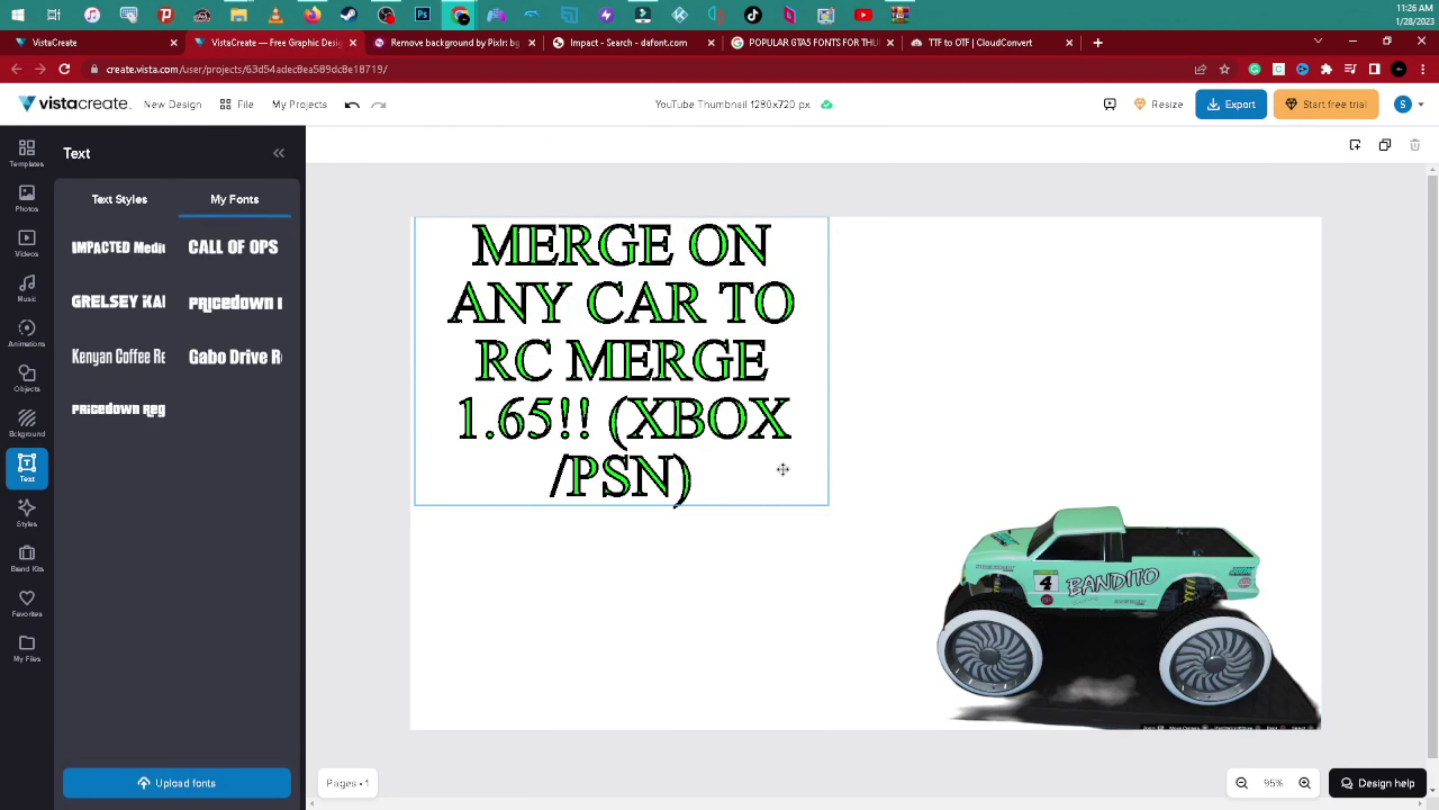
{"action": "left_click_drag", "start_coordinate": [871, 538], "coordinate": [912, 605]}
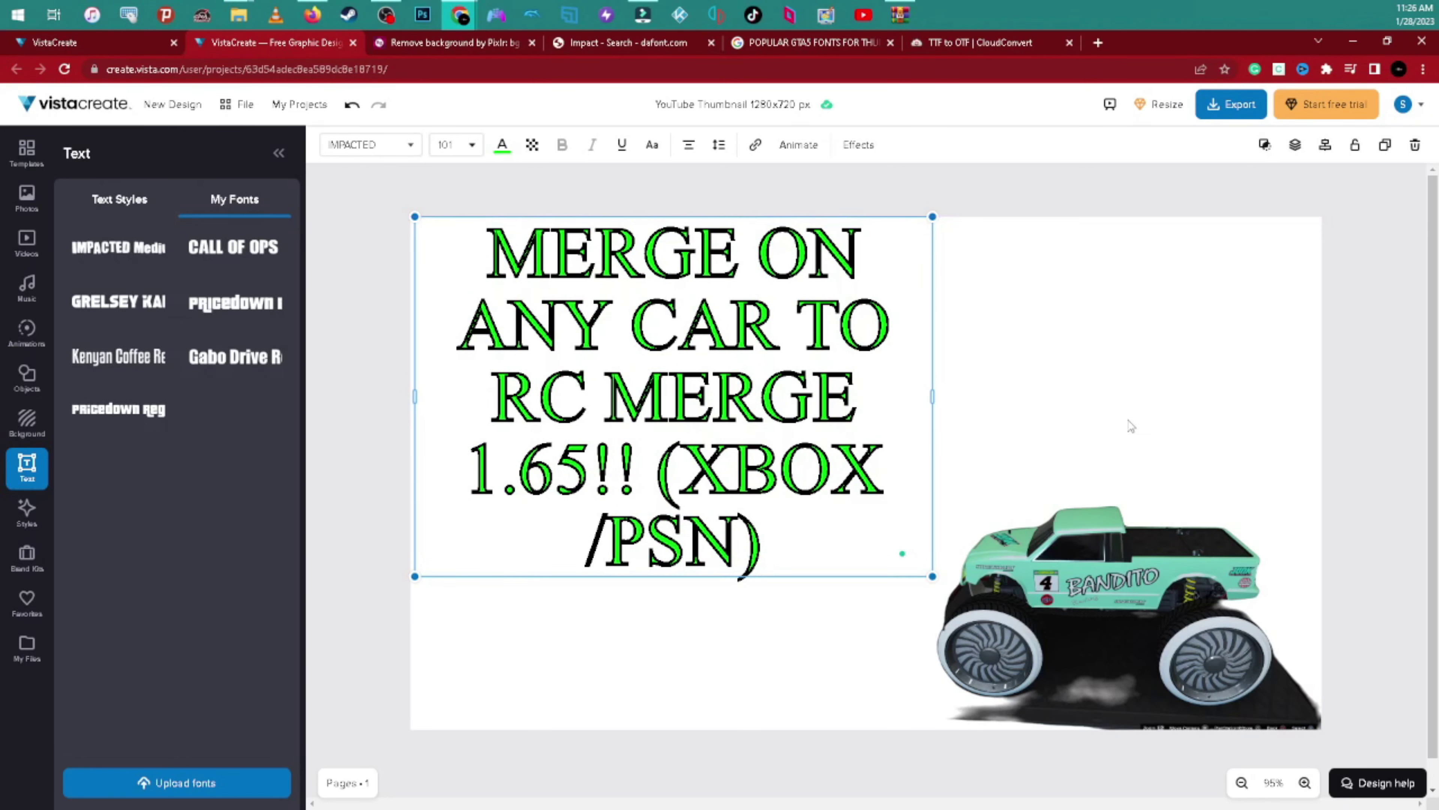
{"action": "left_click", "coordinate": [1131, 425]}
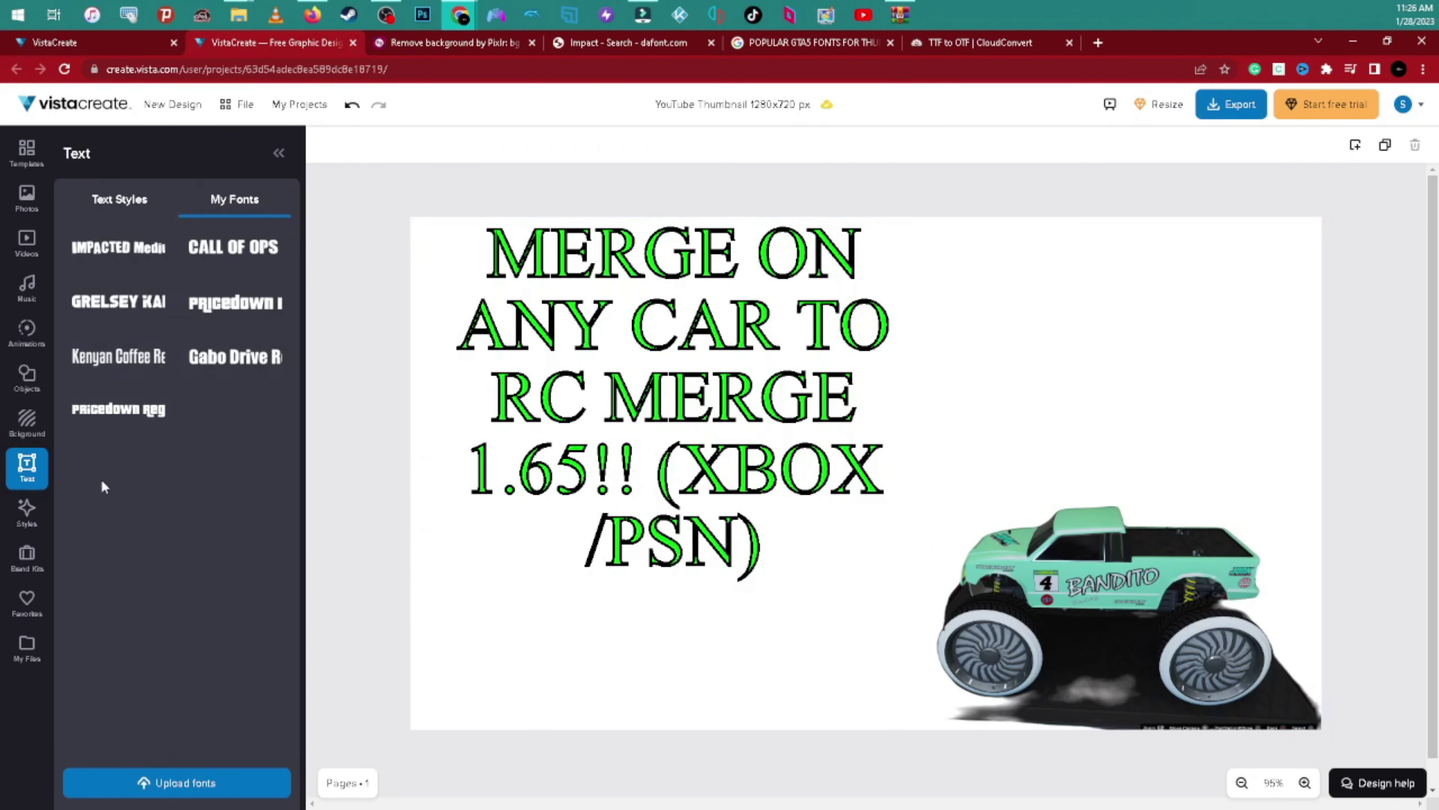
Set the truck image as the background and give it a solid border with thickness 17.
{"action": "left_click", "coordinate": [1007, 509]}
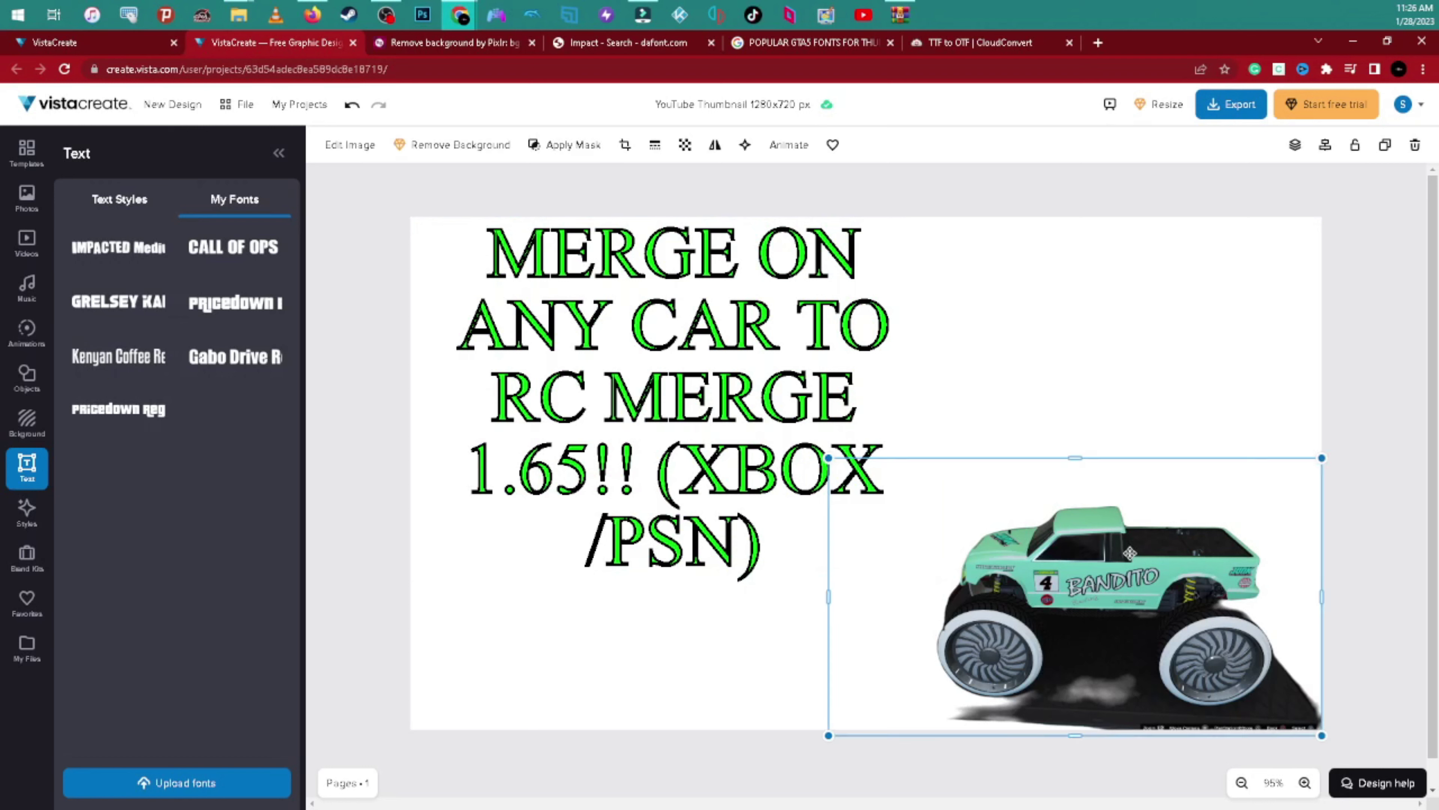
{"action": "right_click", "coordinate": [1135, 561]}
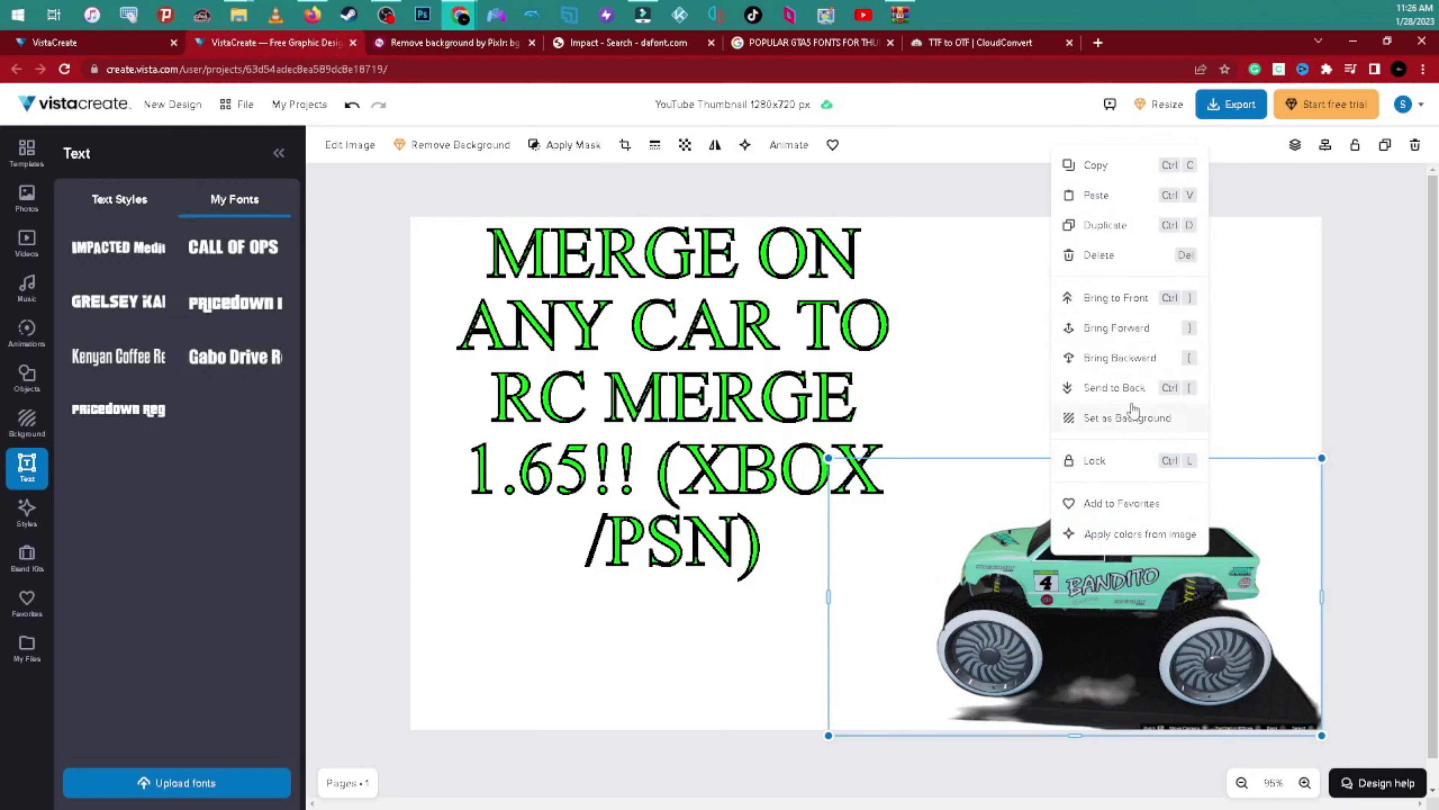
{"action": "left_click", "coordinate": [1130, 419]}
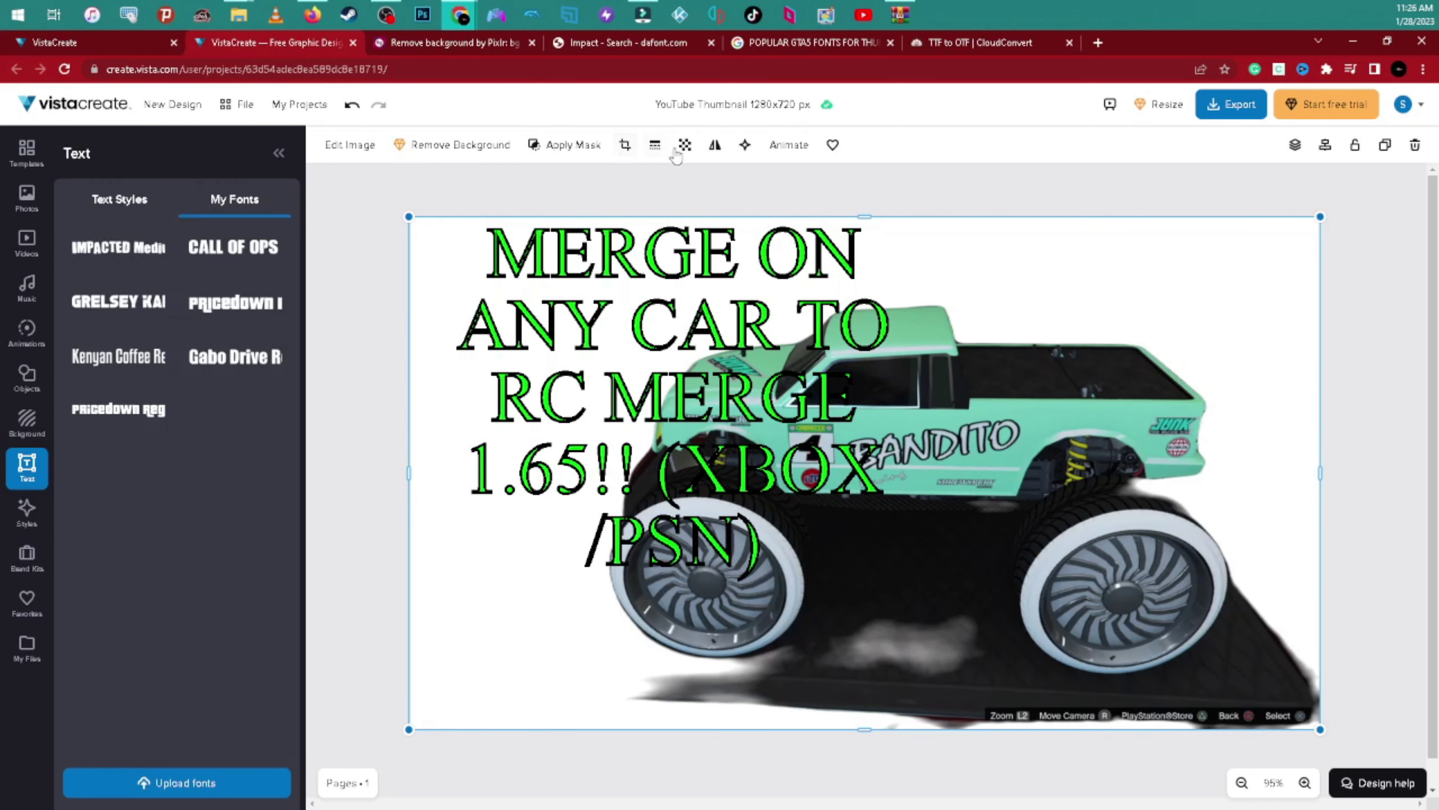
{"action": "left_click", "coordinate": [654, 146]}
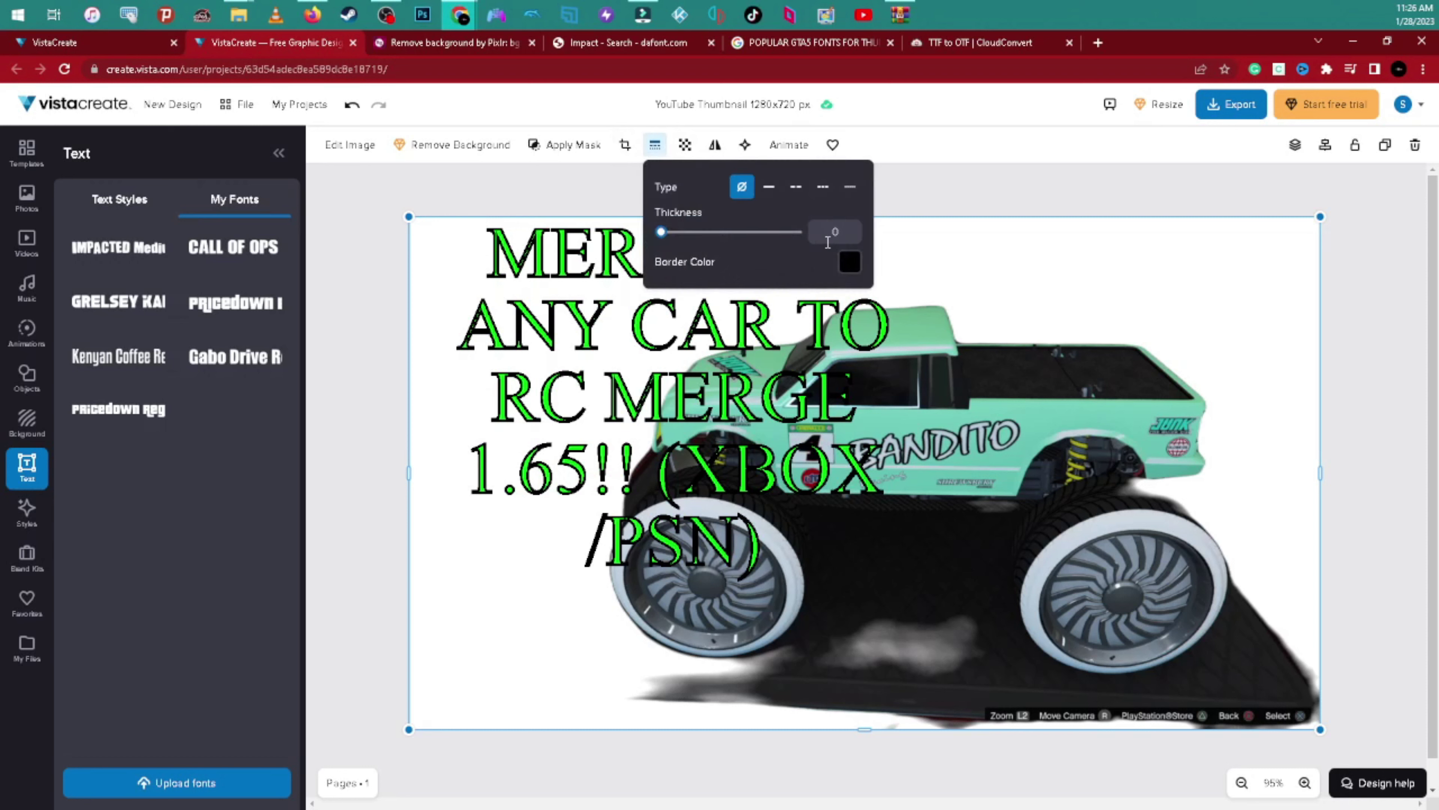
{"action": "left_click_drag", "start_coordinate": [692, 238], "coordinate": [686, 238]}
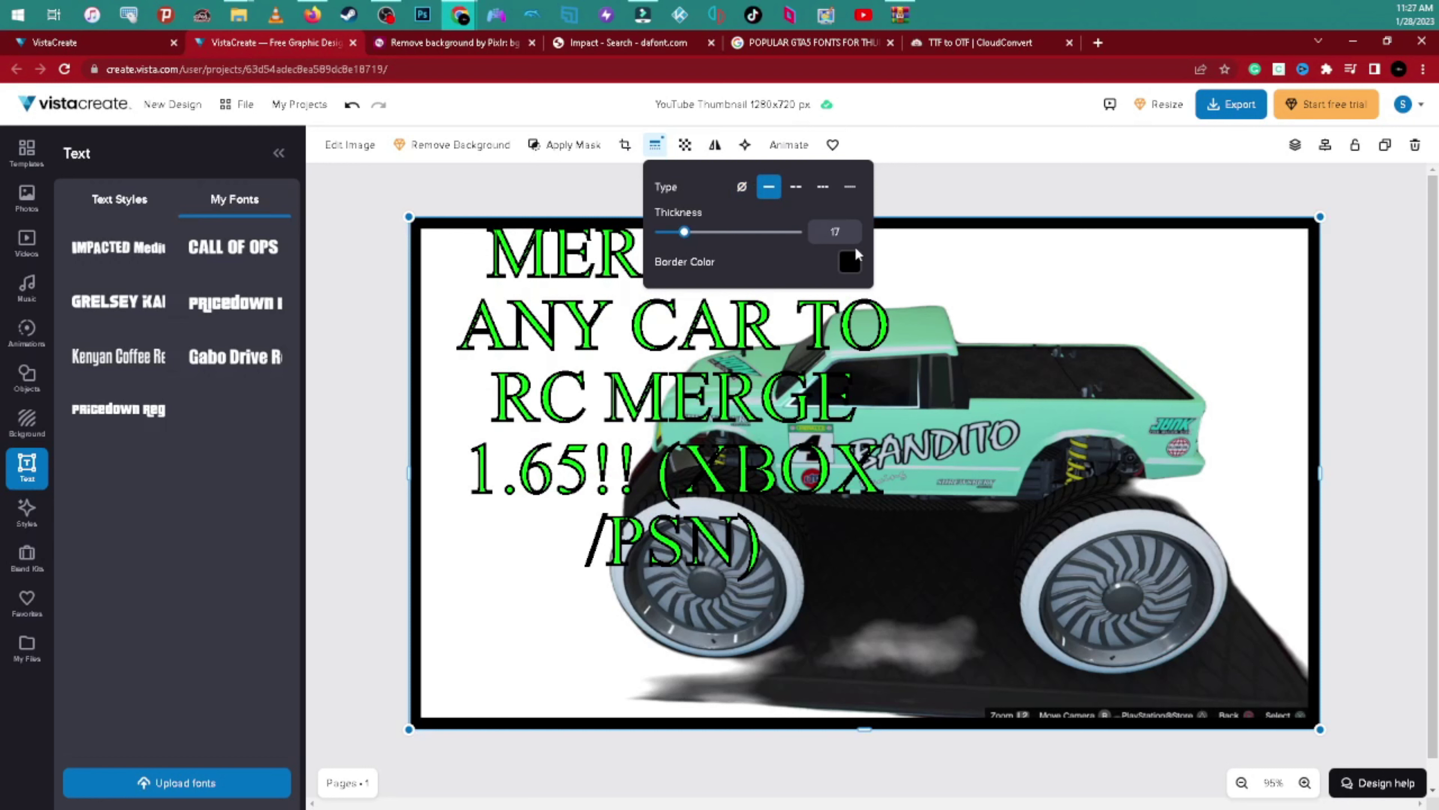
Try the dashed border types on the truck image and return to the solid line type.
{"action": "left_click", "coordinate": [796, 187]}
{"action": "left_click", "coordinate": [823, 187]}
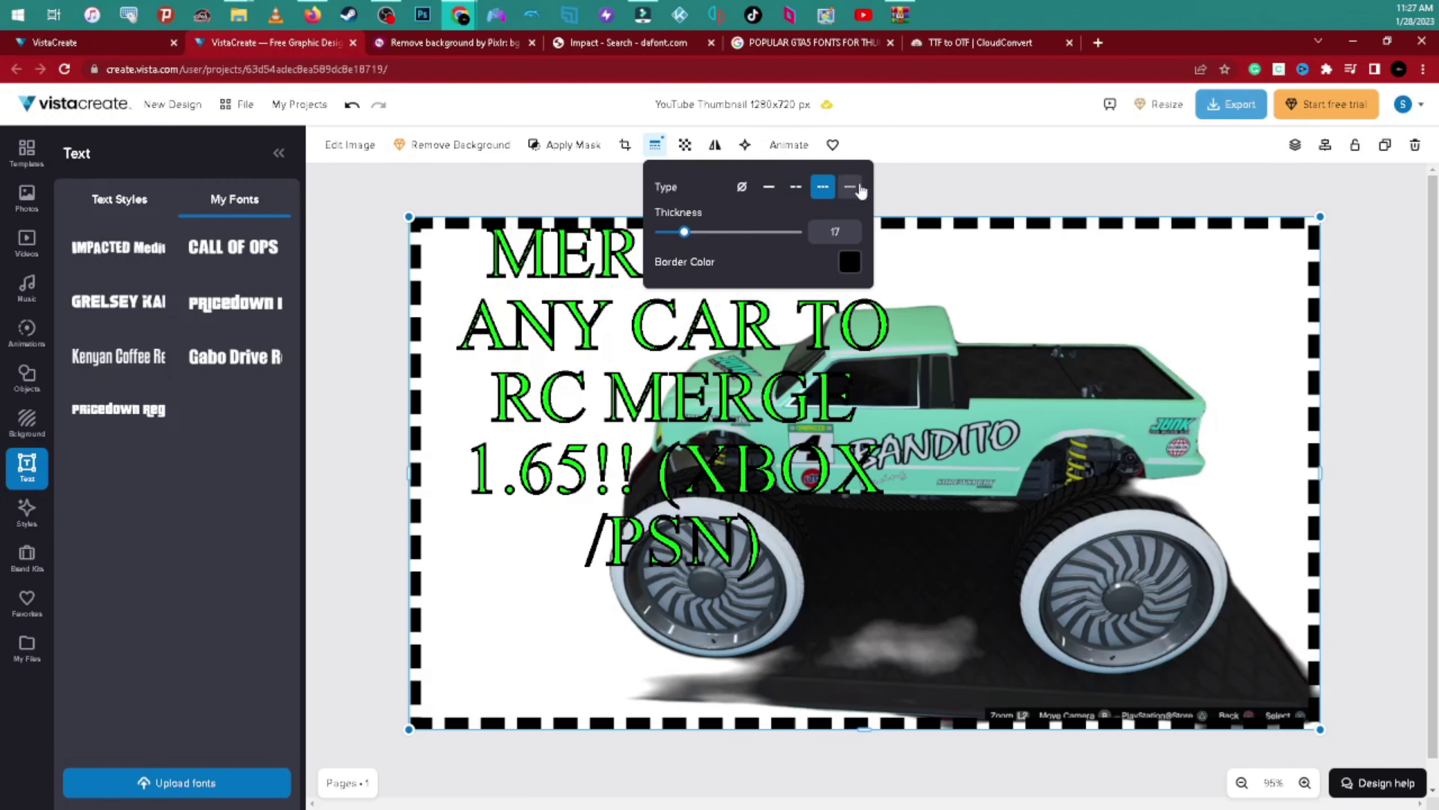
{"action": "left_click", "coordinate": [857, 189]}
{"action": "left_click", "coordinate": [769, 188]}
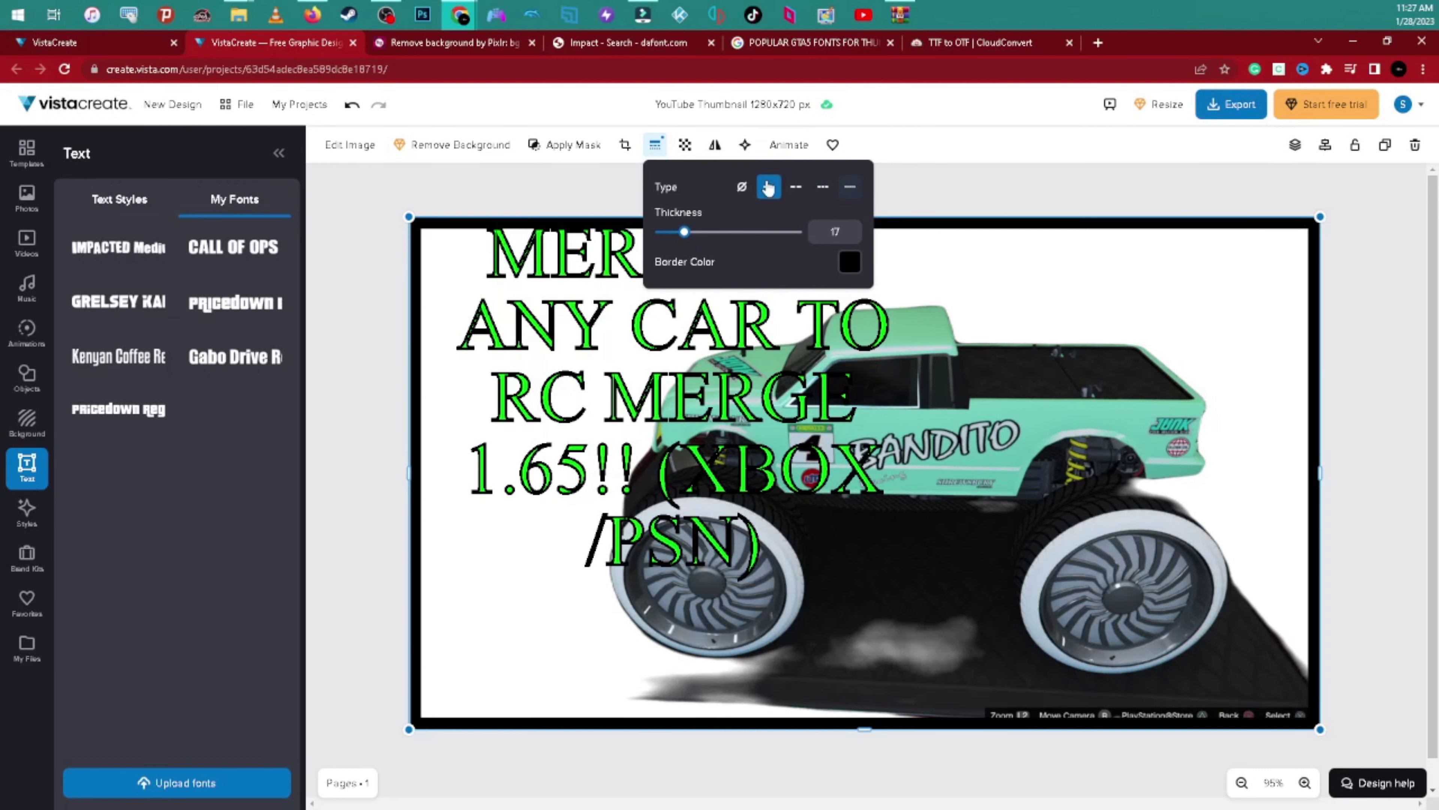
{"action": "left_click", "coordinate": [852, 189]}
{"action": "left_click", "coordinate": [796, 186]}
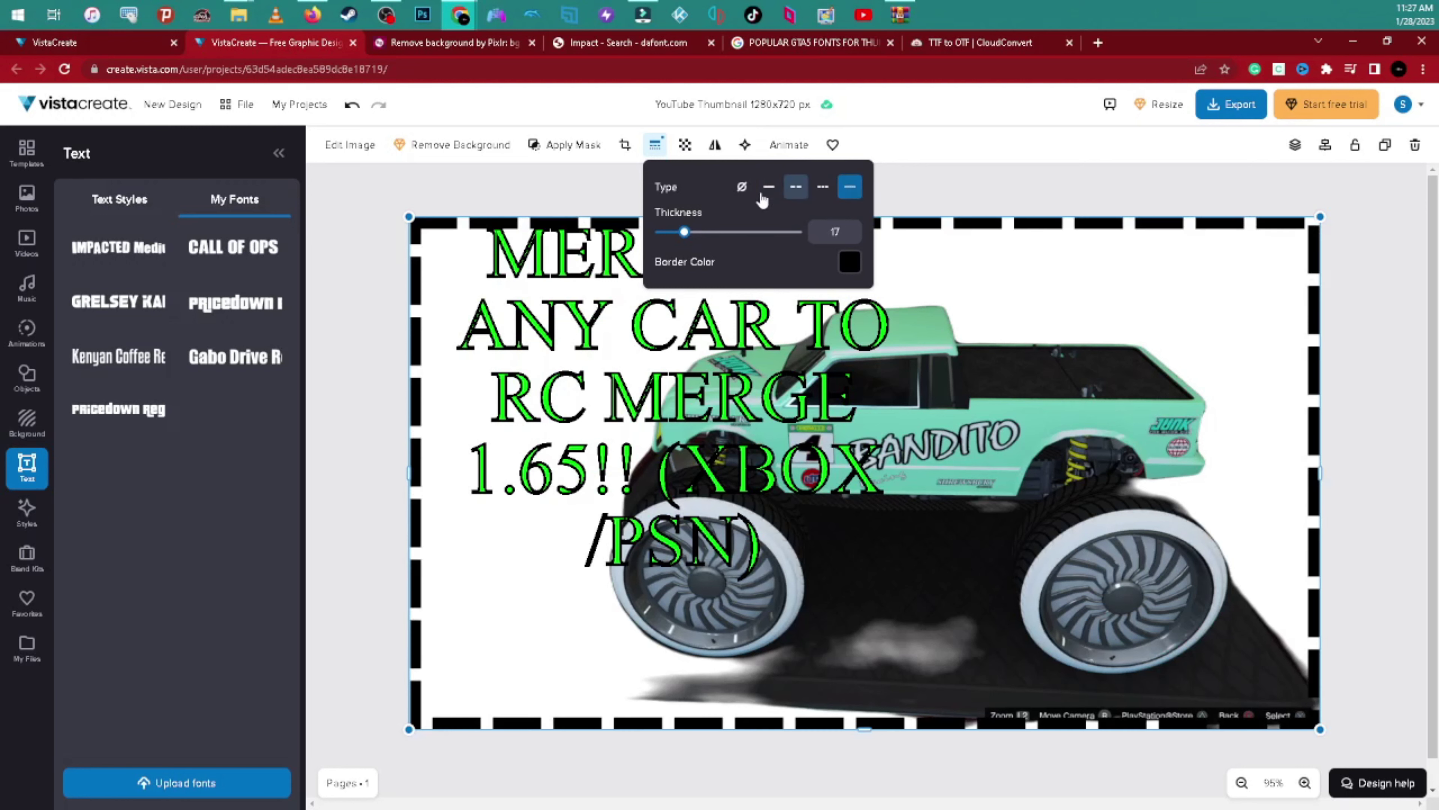
{"action": "left_click", "coordinate": [770, 187]}
Try the brand palette red for the truck image's border, and set the border colour to the neon green project colour #00FF00.
{"action": "left_click", "coordinate": [850, 262]}
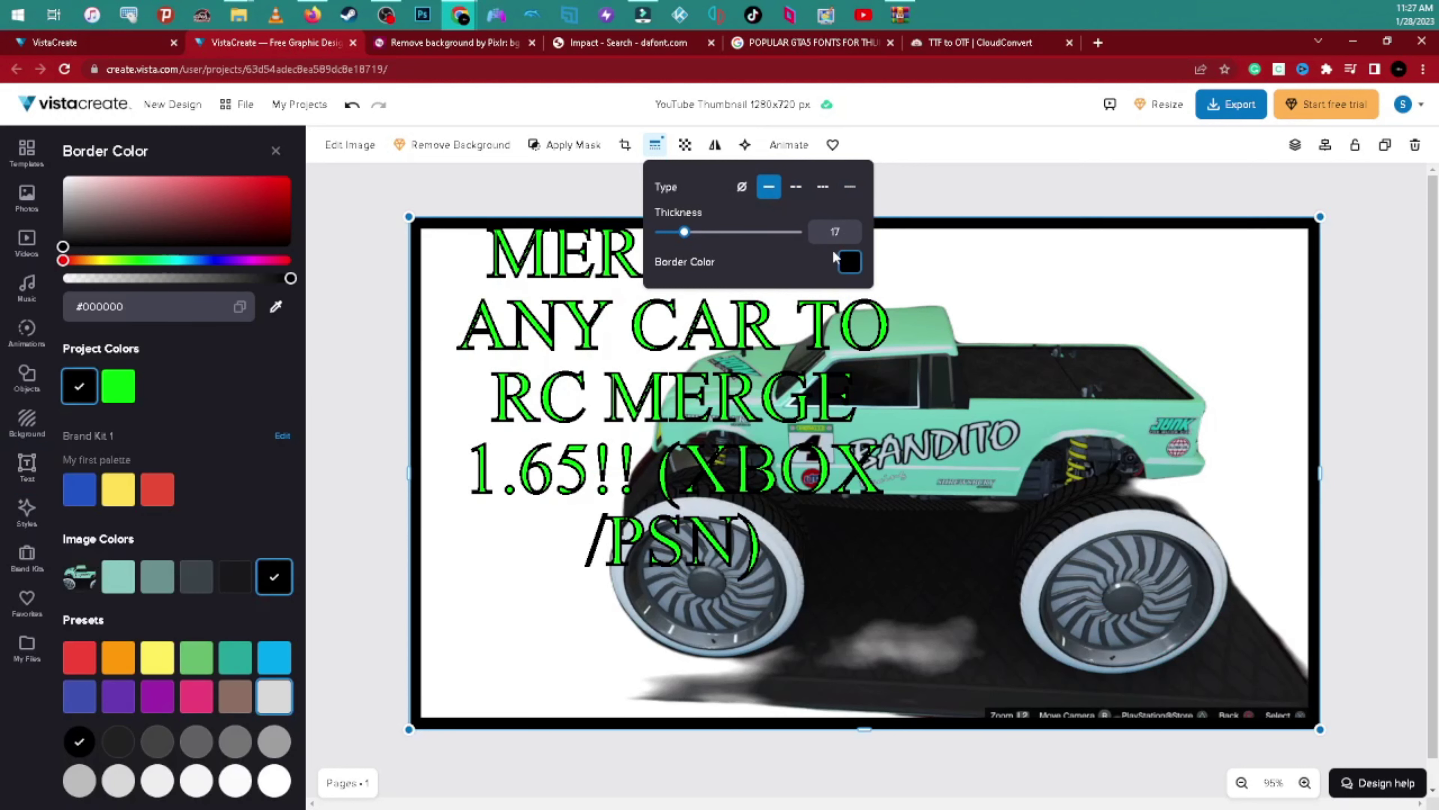
{"action": "left_click", "coordinate": [157, 488]}
{"action": "left_click", "coordinate": [118, 386]}
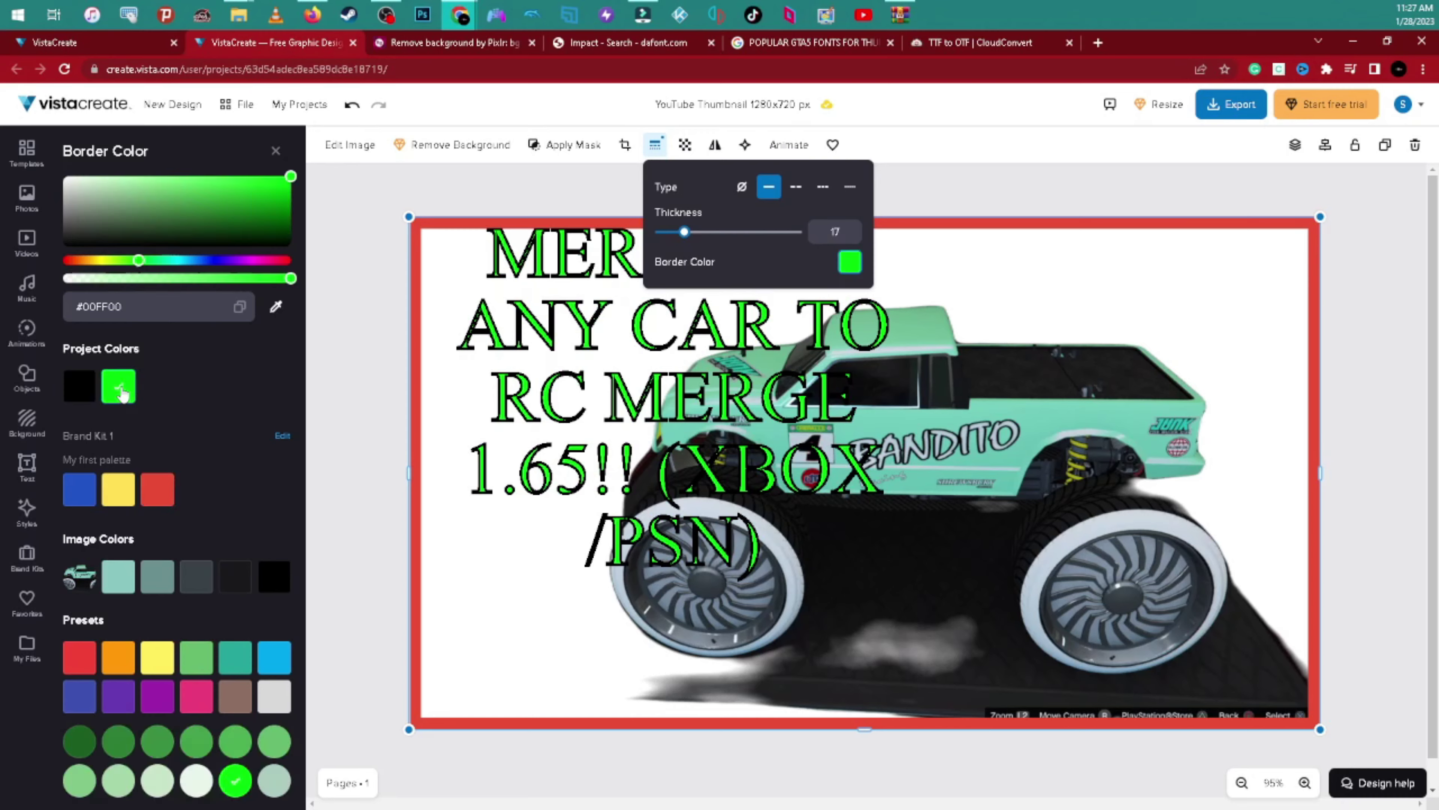
{"action": "left_click", "coordinate": [373, 386]}
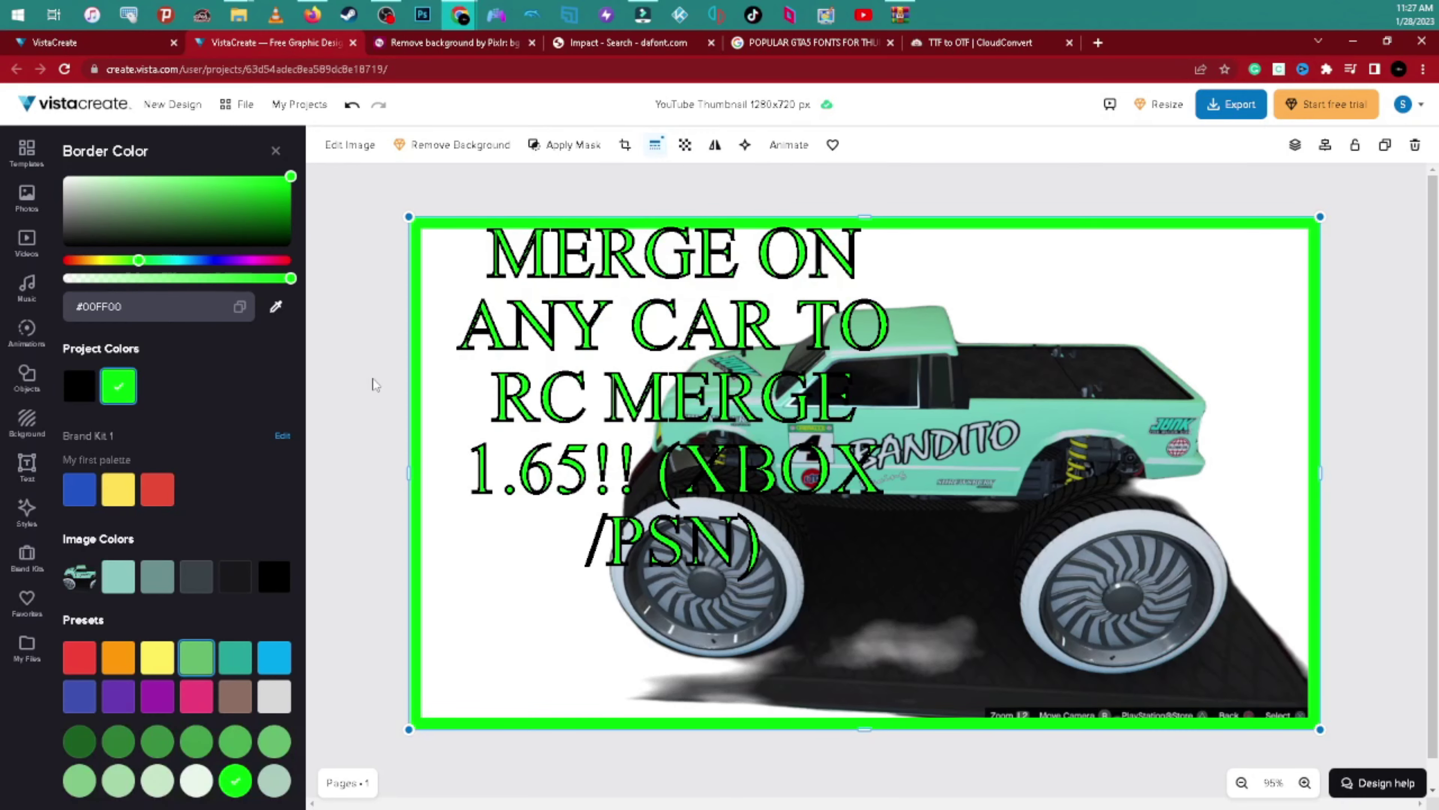
Shift the title text flush with the canvas's upper left corner and shrink it to size 55.
{"action": "left_click", "coordinate": [666, 383]}
{"action": "mouse_move", "coordinate": [665, 383]}
{"action": "left_mouse_down"}
{"action": "mouse_move", "coordinate": [872, 456]}
{"action": "mouse_move", "coordinate": [844, 462]}
{"action": "mouse_move", "coordinate": [864, 445]}
{"action": "mouse_move", "coordinate": [757, 434]}
{"action": "mouse_move", "coordinate": [668, 402]}
{"action": "left_mouse_up"}
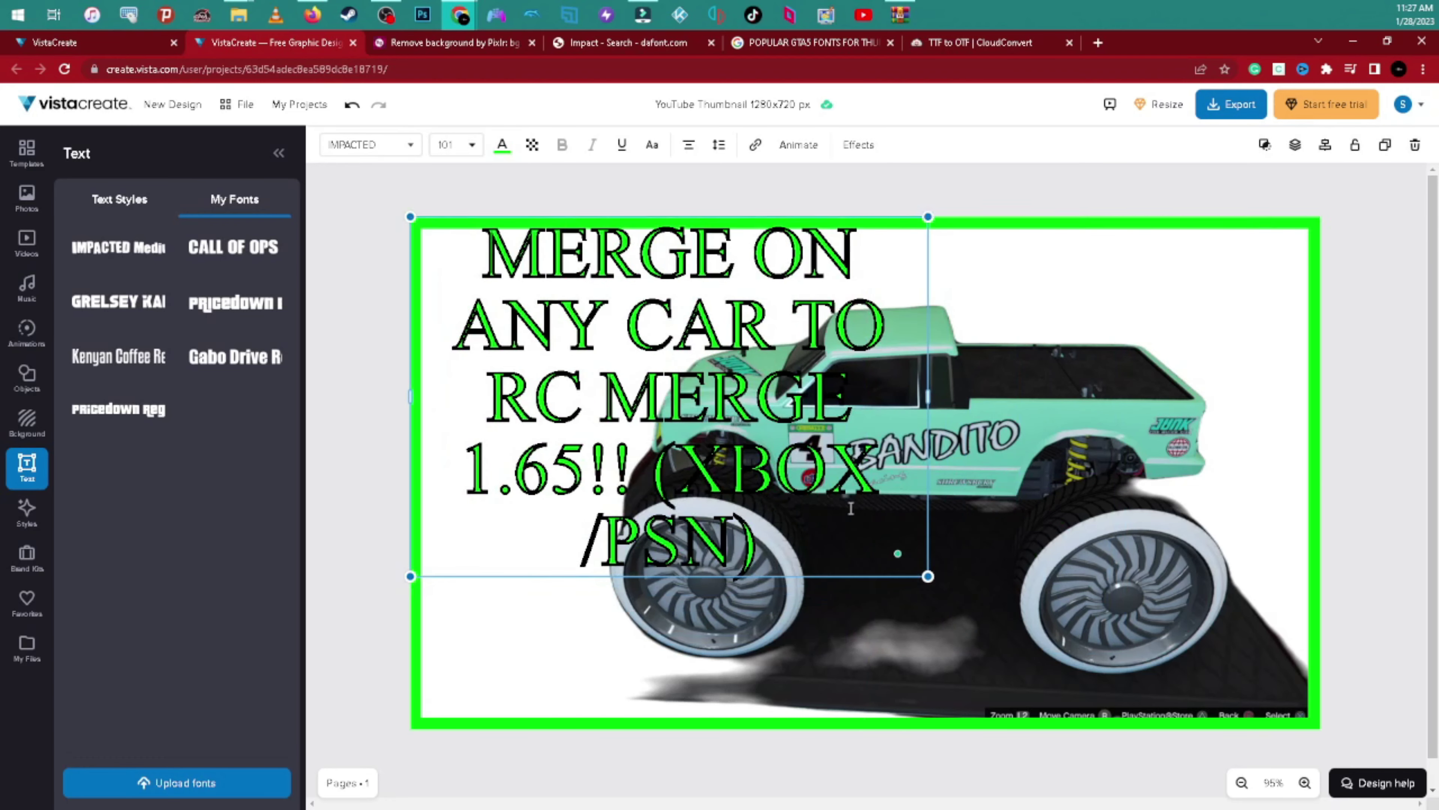
{"action": "left_click_drag", "start_coordinate": [878, 558], "coordinate": [636, 482]}
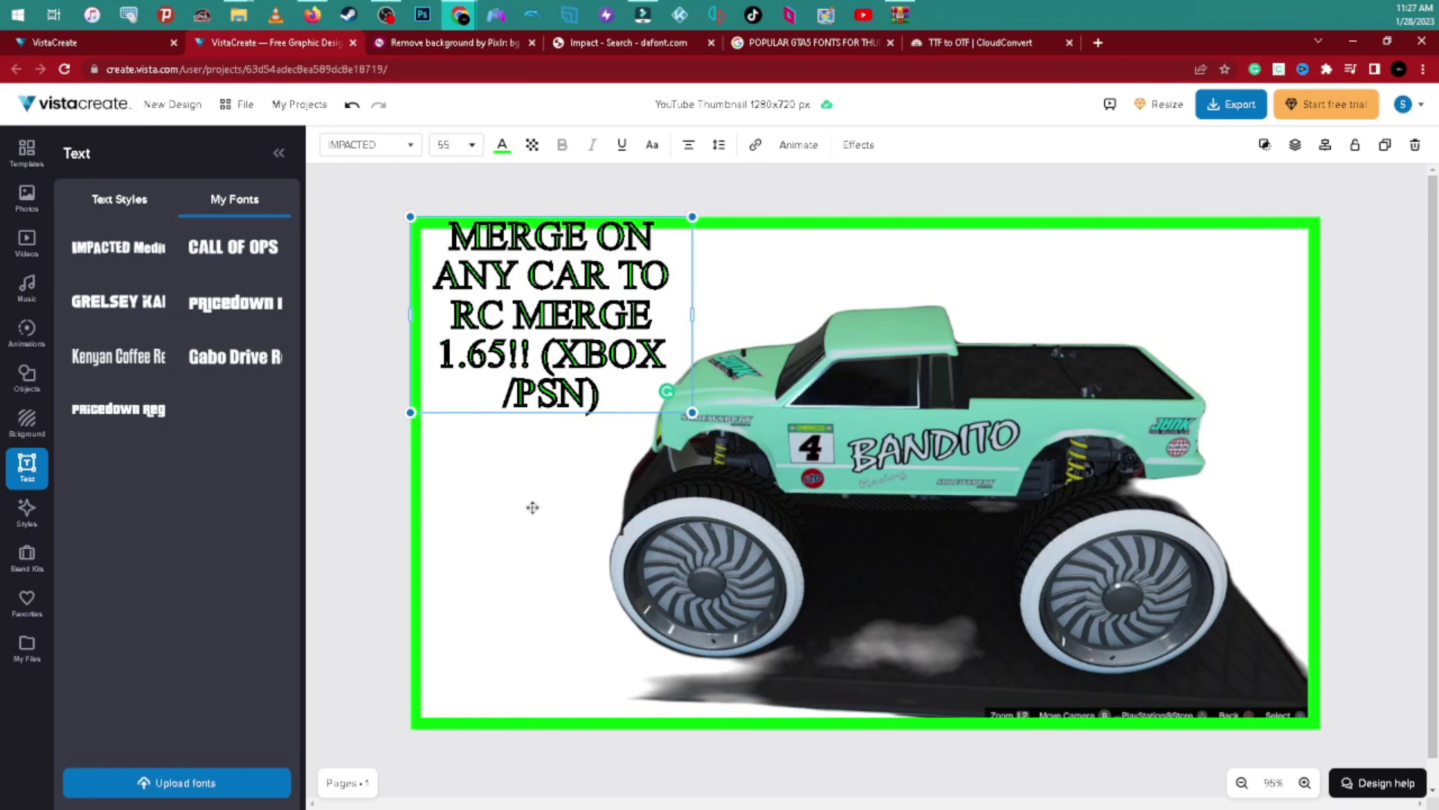
{"action": "left_click", "coordinate": [341, 530]}
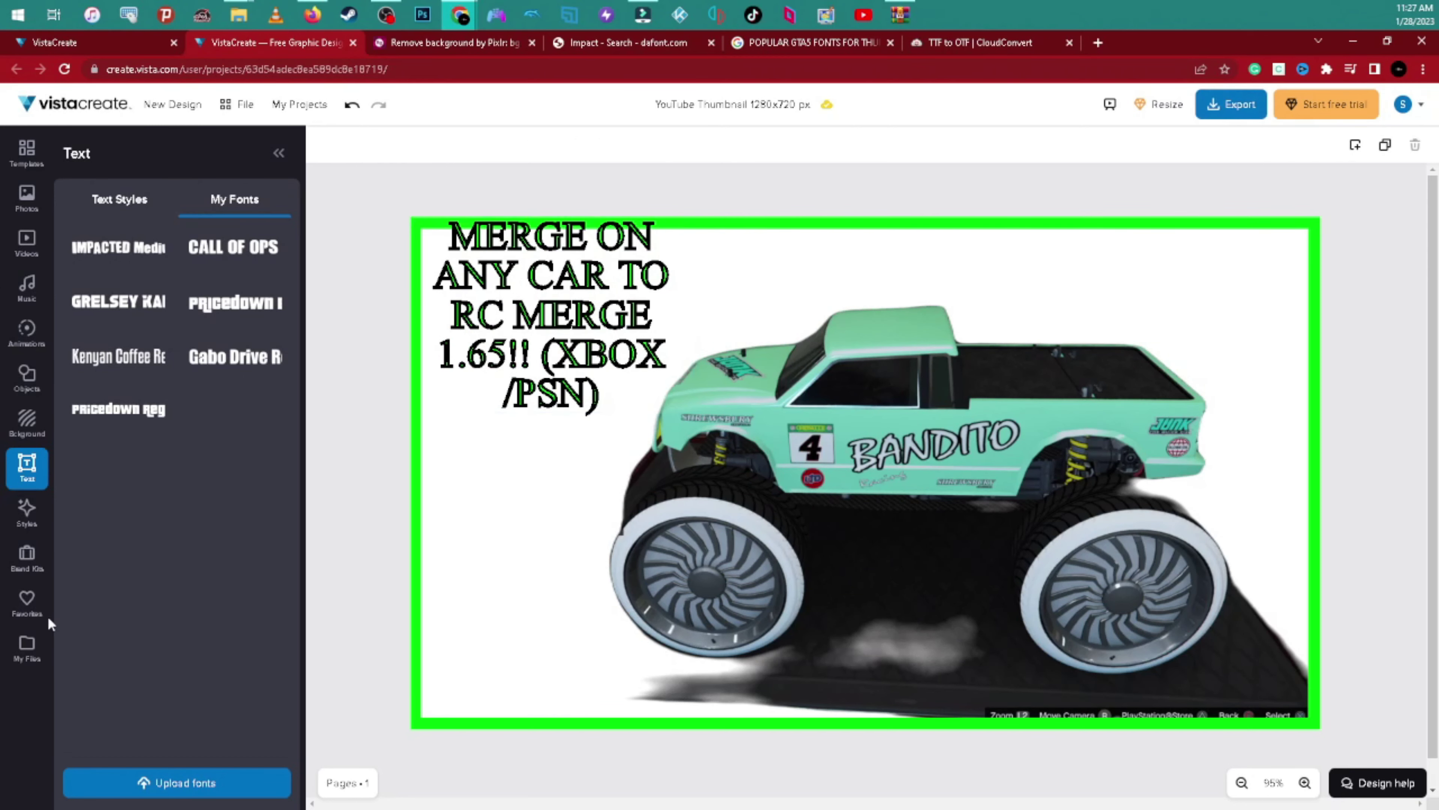
Open the uploaded files library and collapse its folder list to browse the files outside folders.
{"action": "left_click", "coordinate": [26, 649]}
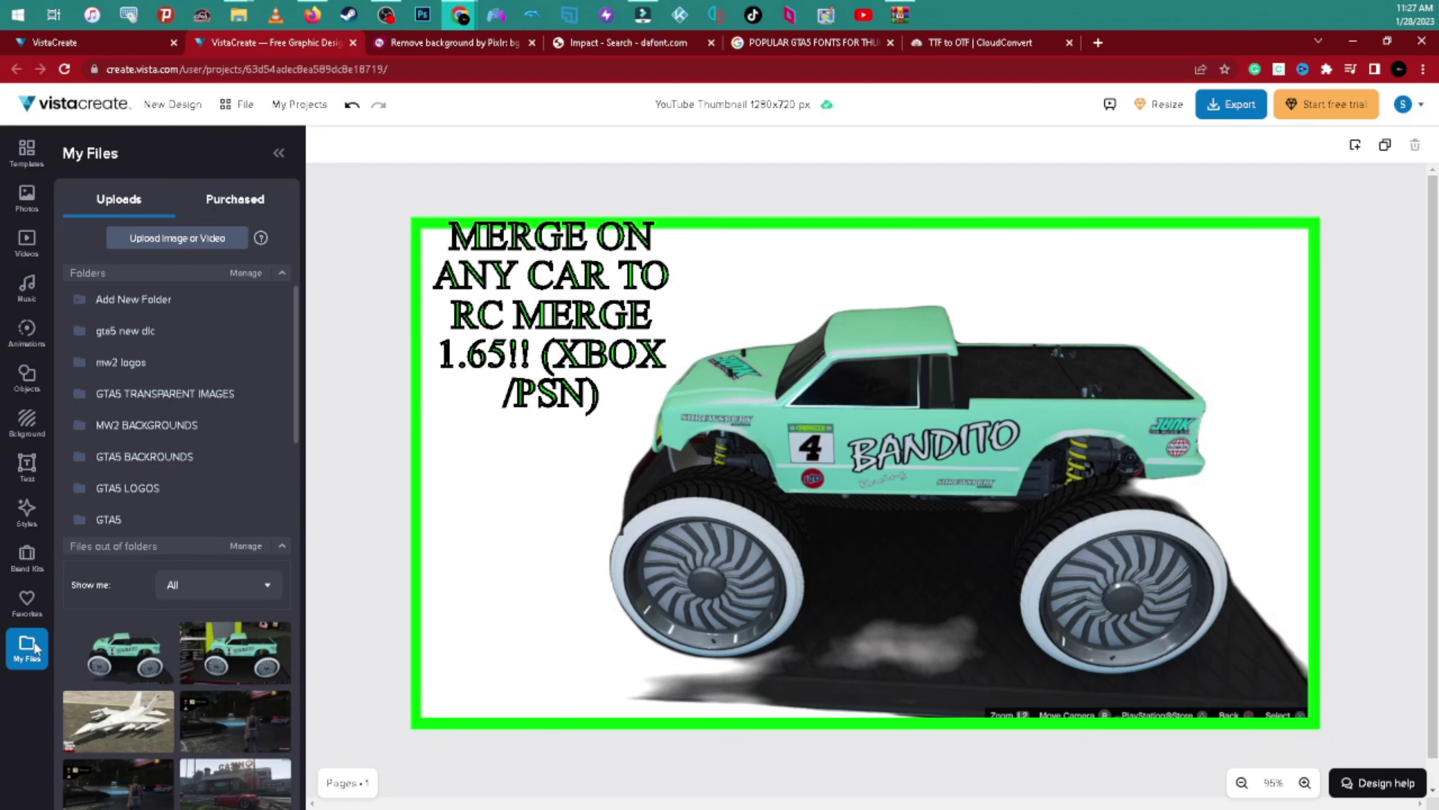
{"action": "scroll", "coordinate": [146, 402], "scroll_direction": "down", "scroll_amount": 3}
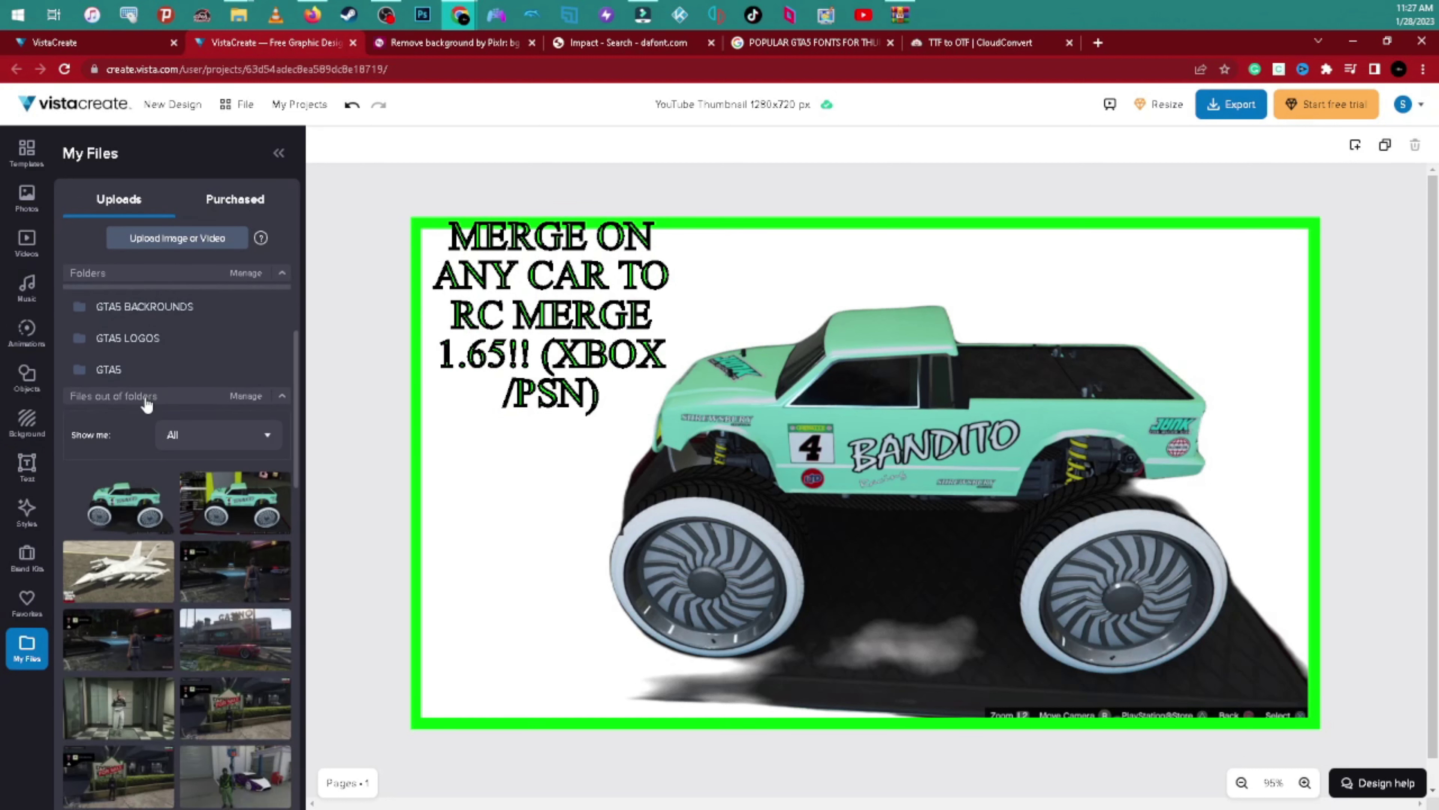
{"action": "scroll", "coordinate": [162, 473], "scroll_direction": "up", "scroll_amount": 3}
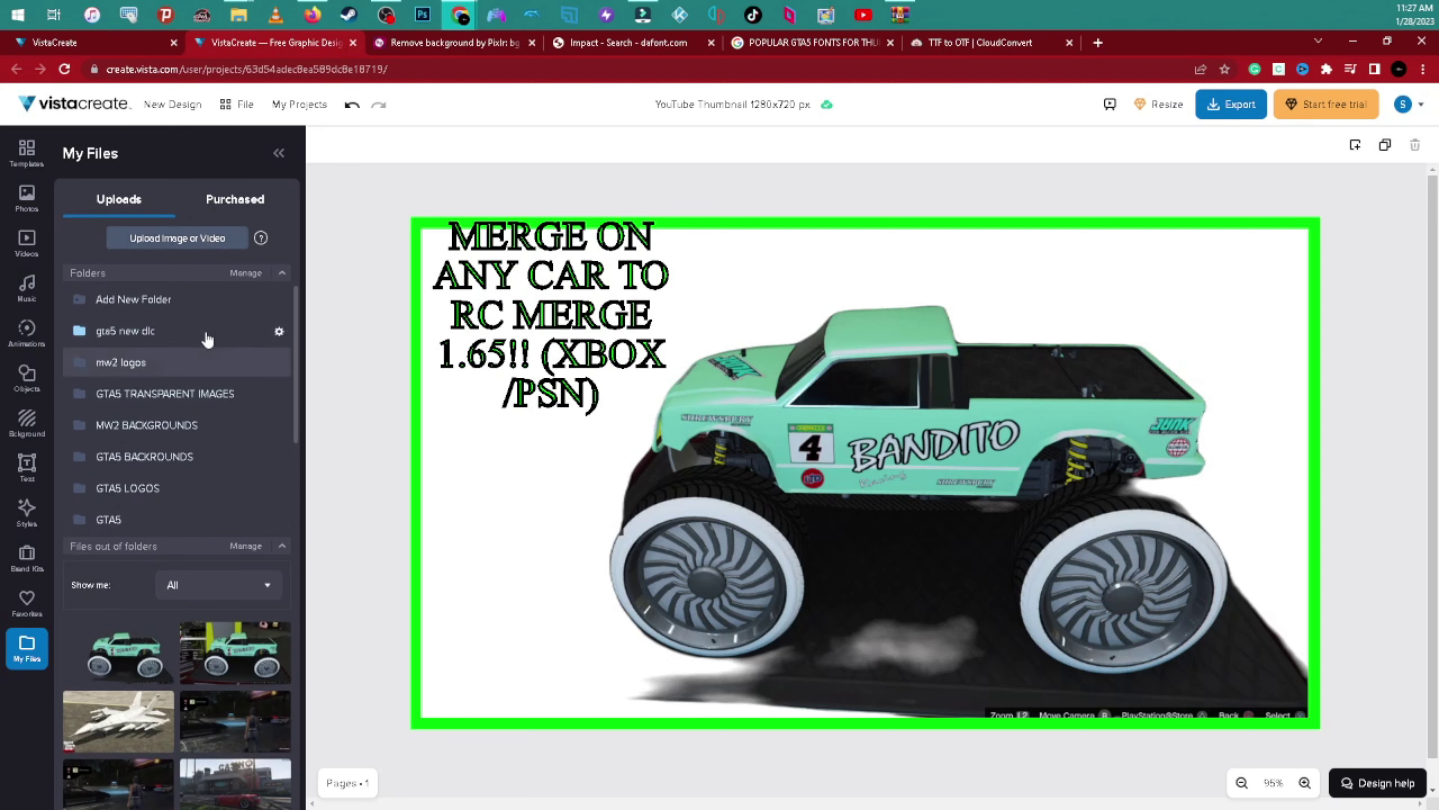
{"action": "left_click", "coordinate": [103, 280]}
{"action": "left_click", "coordinate": [103, 276]}
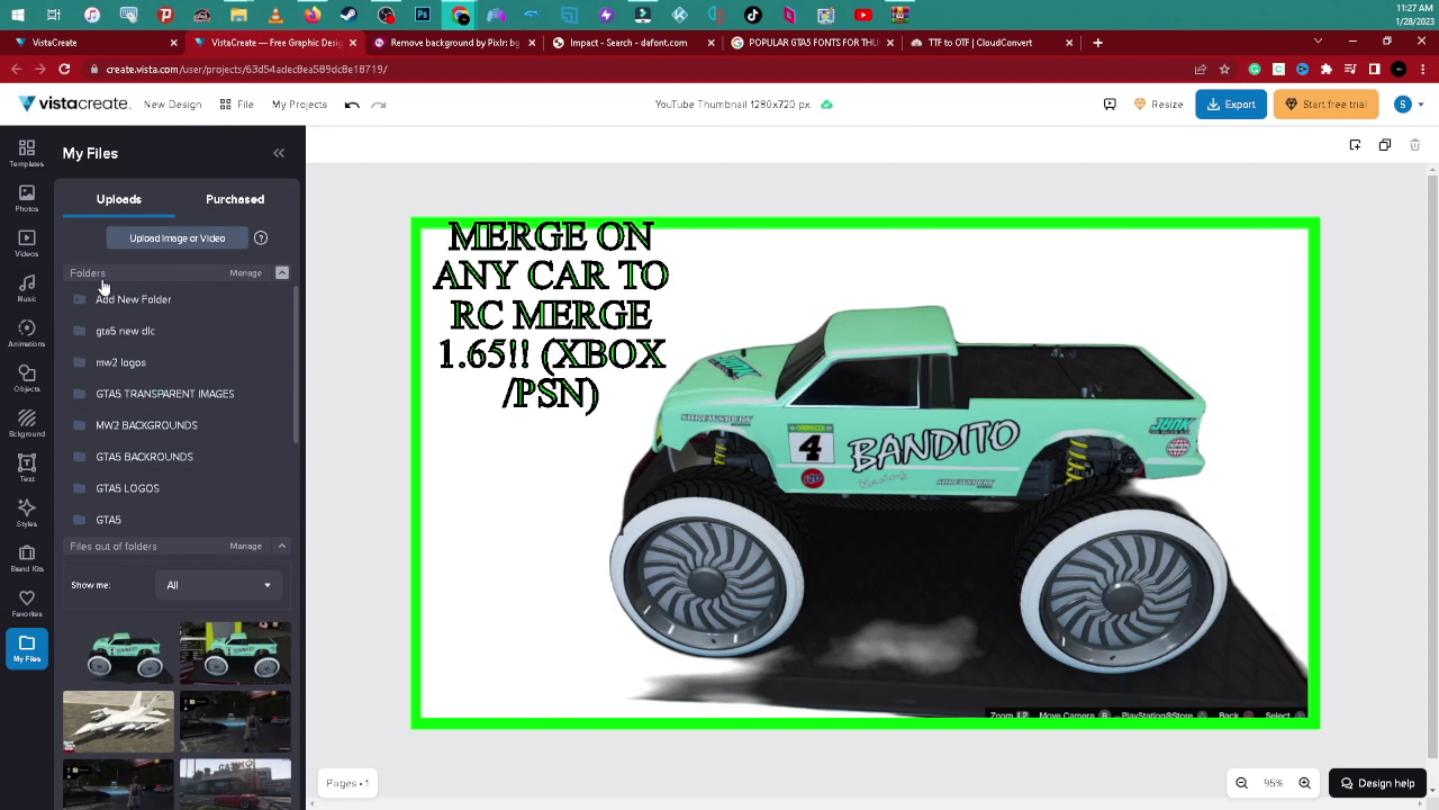
{"action": "left_click", "coordinate": [104, 277]}
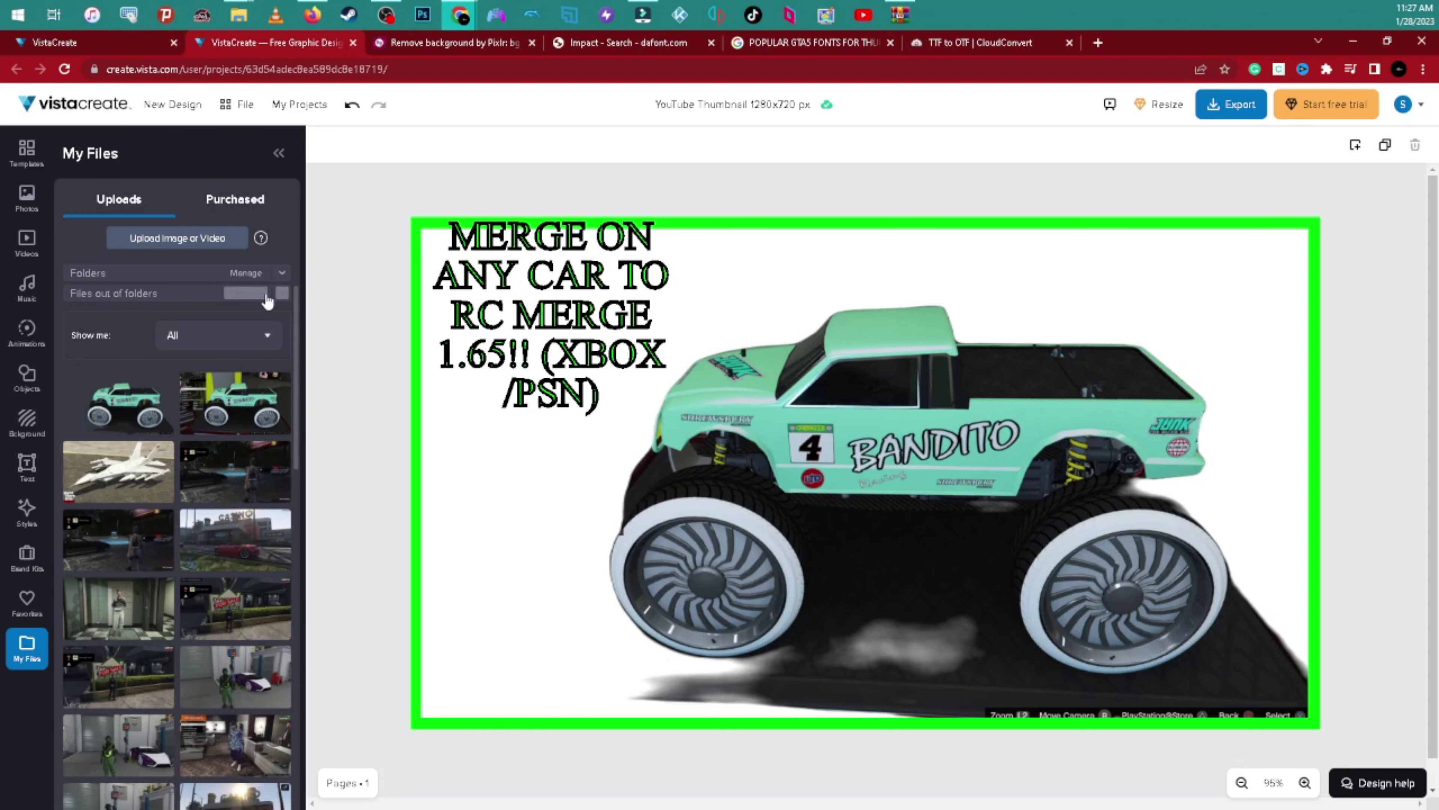
Add the transparent Grand Theft Auto V logo from the GTA5 LOGOS uploads folder to the canvas.
{"action": "left_click", "coordinate": [101, 279]}
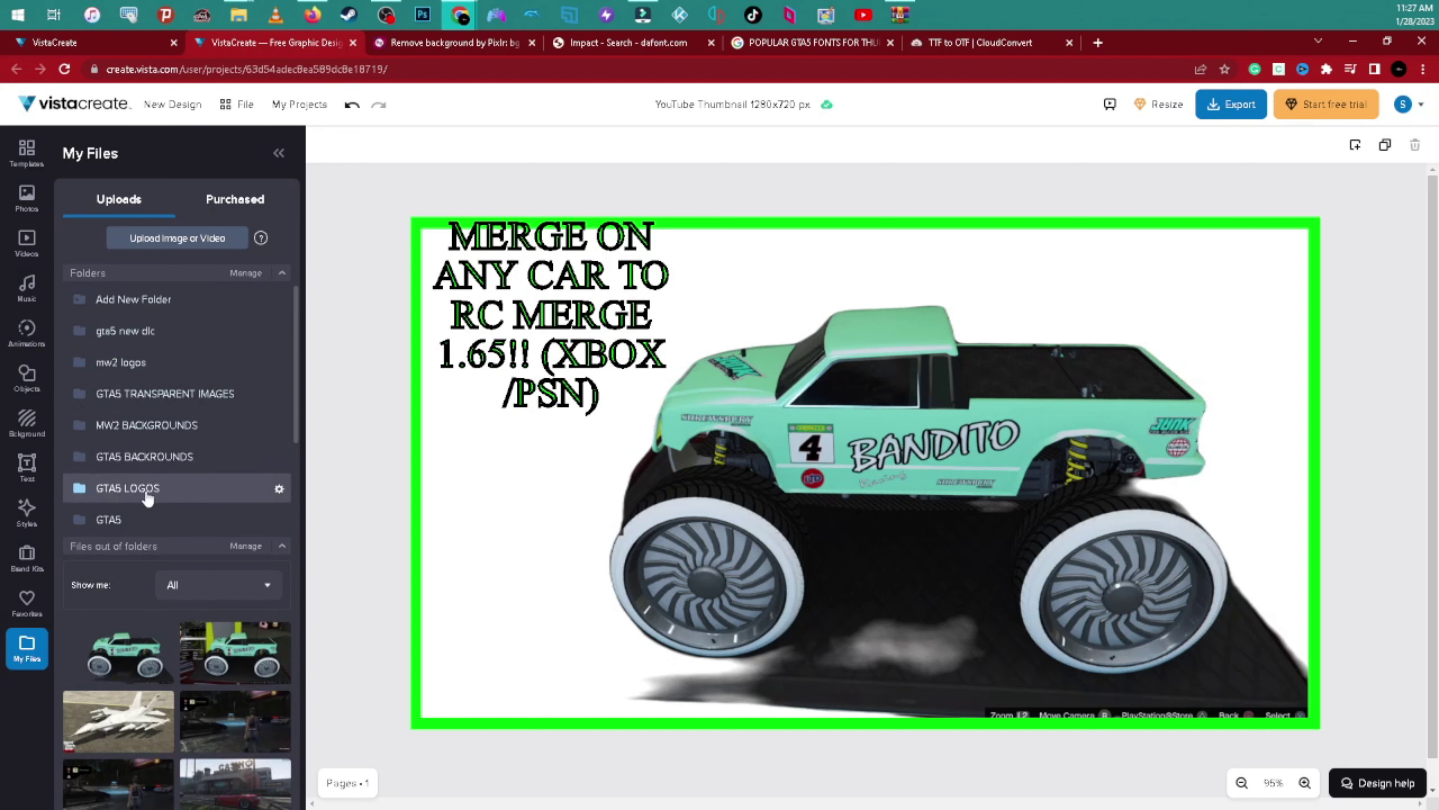
{"action": "left_click", "coordinate": [107, 491]}
{"action": "scroll", "coordinate": [205, 417], "scroll_direction": "down", "scroll_amount": 5}
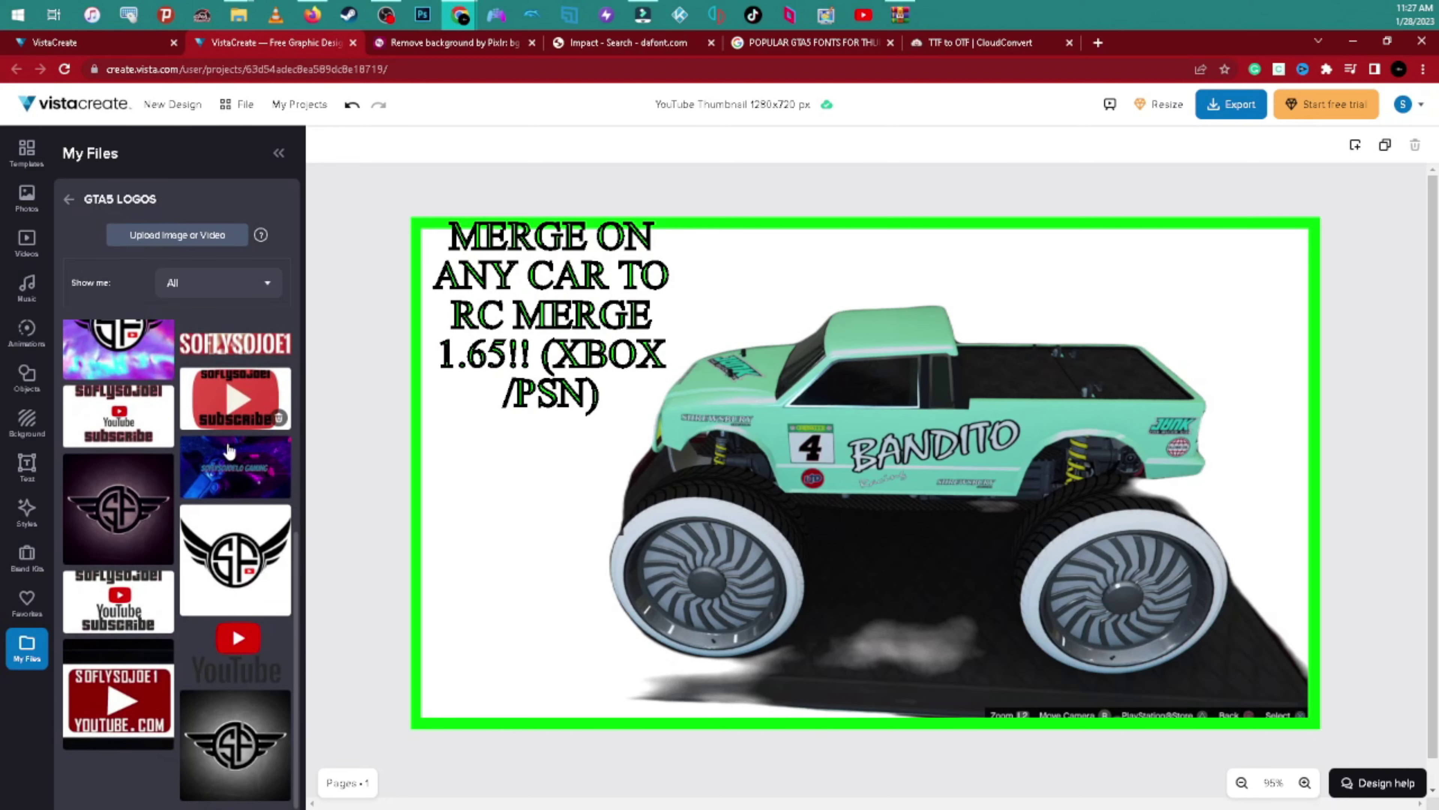
{"action": "scroll", "coordinate": [200, 571], "scroll_direction": "down", "scroll_amount": 5}
{"action": "scroll", "coordinate": [199, 571], "scroll_direction": "down", "scroll_amount": 10}
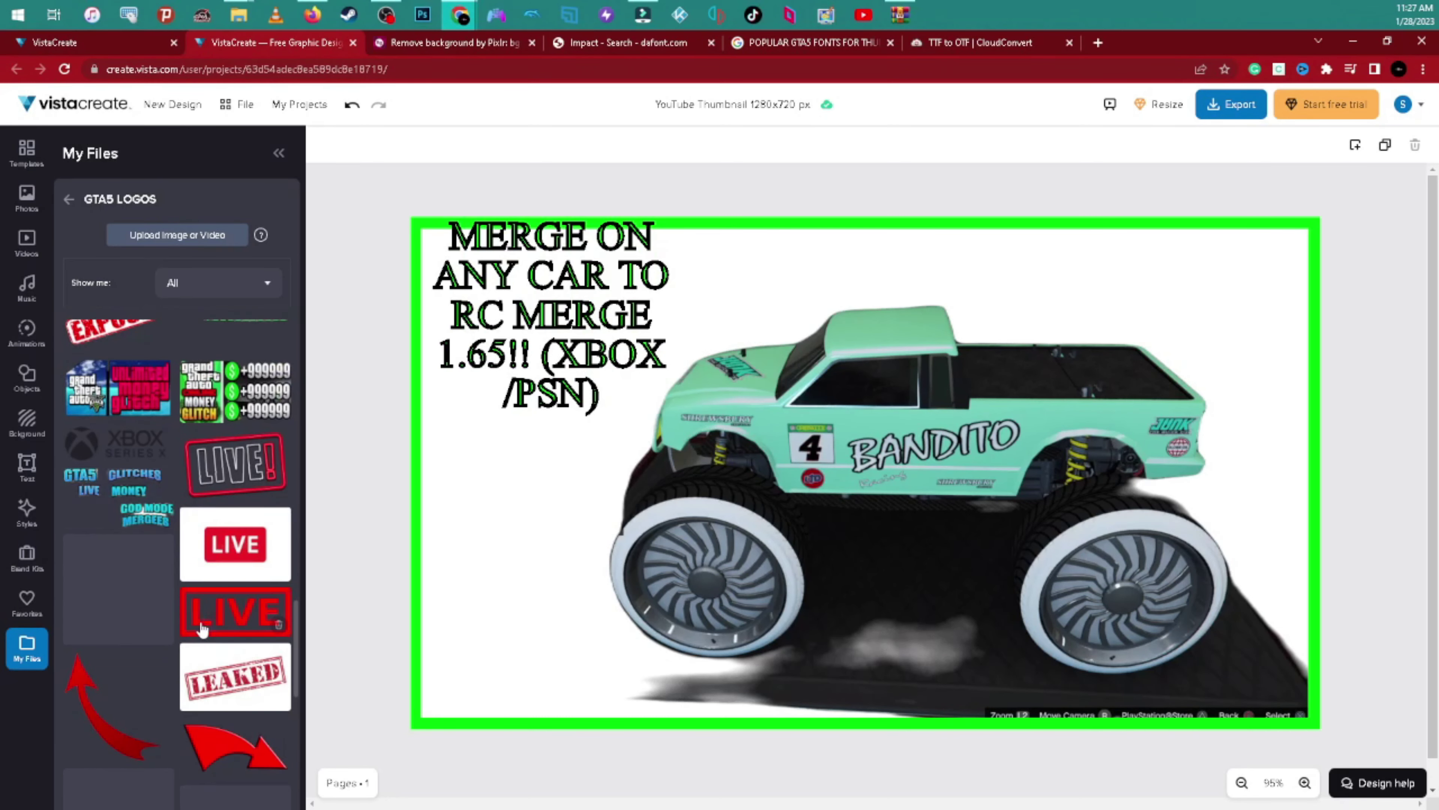
{"action": "scroll", "coordinate": [197, 653], "scroll_direction": "down", "scroll_amount": 3}
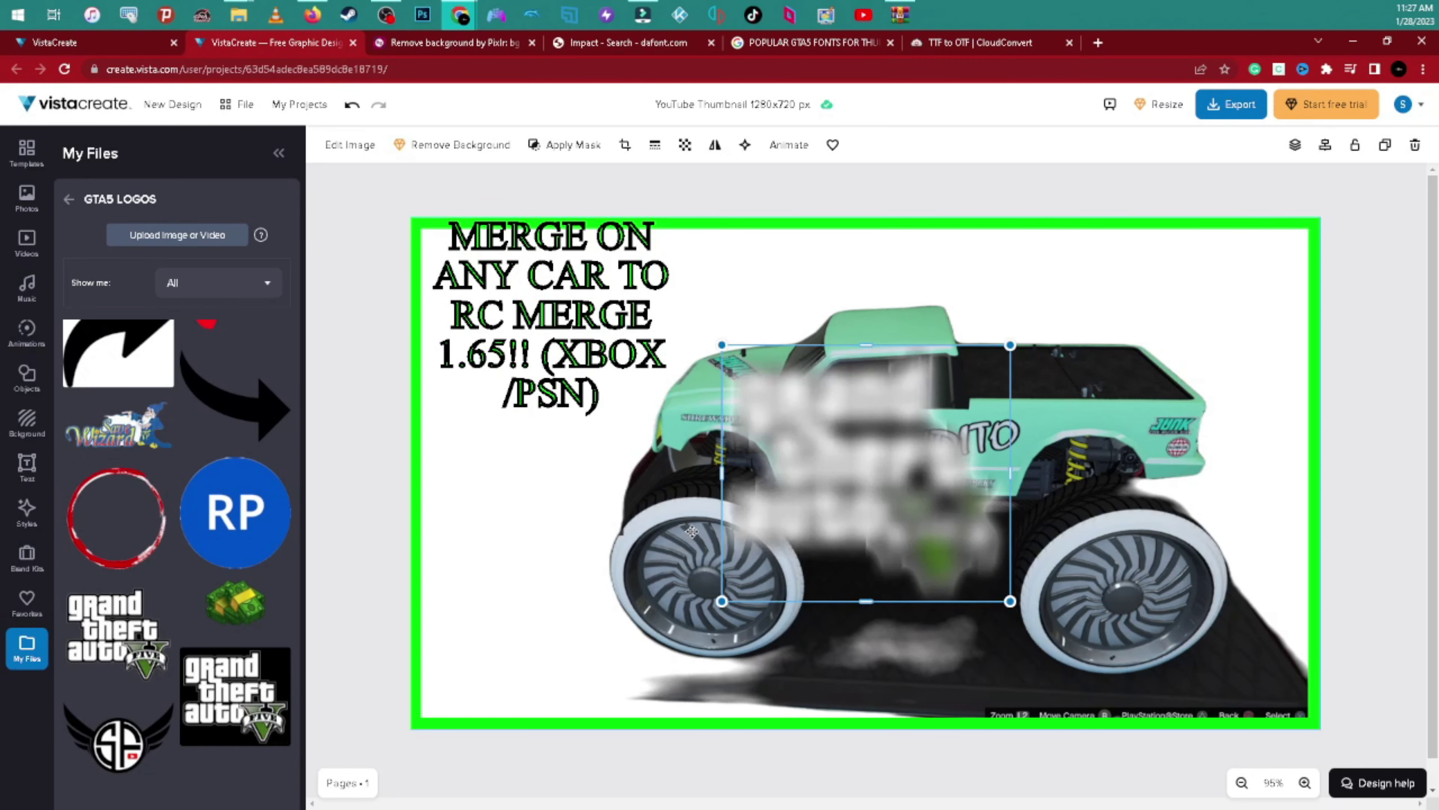
Place the Grand Theft Auto V logo in the canvas's lower left corner and shrink it to fit beside the truck's front wheel.
{"action": "left_click_drag", "start_coordinate": [694, 470], "coordinate": [523, 598]}
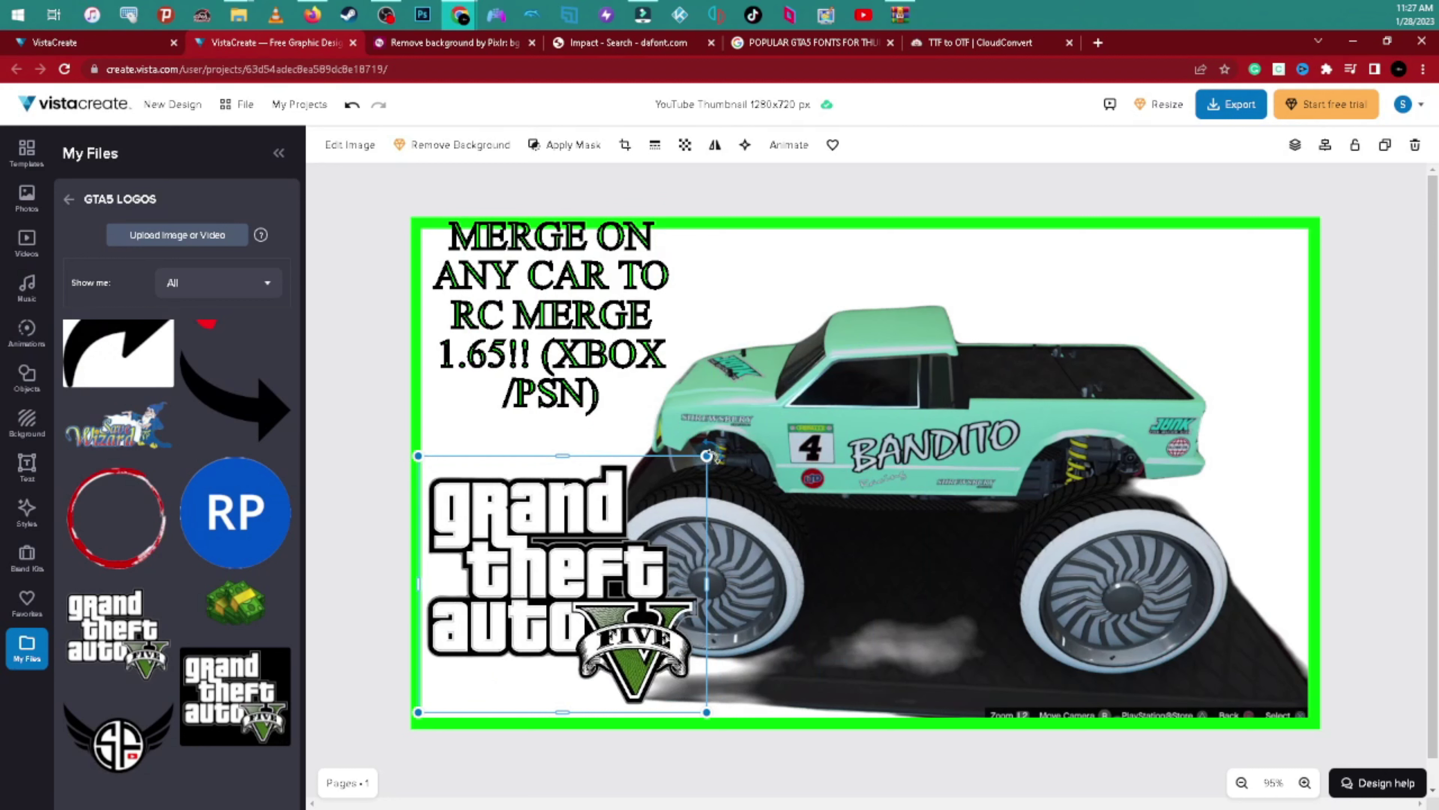
{"action": "left_click_drag", "start_coordinate": [706, 455], "coordinate": [641, 587]}
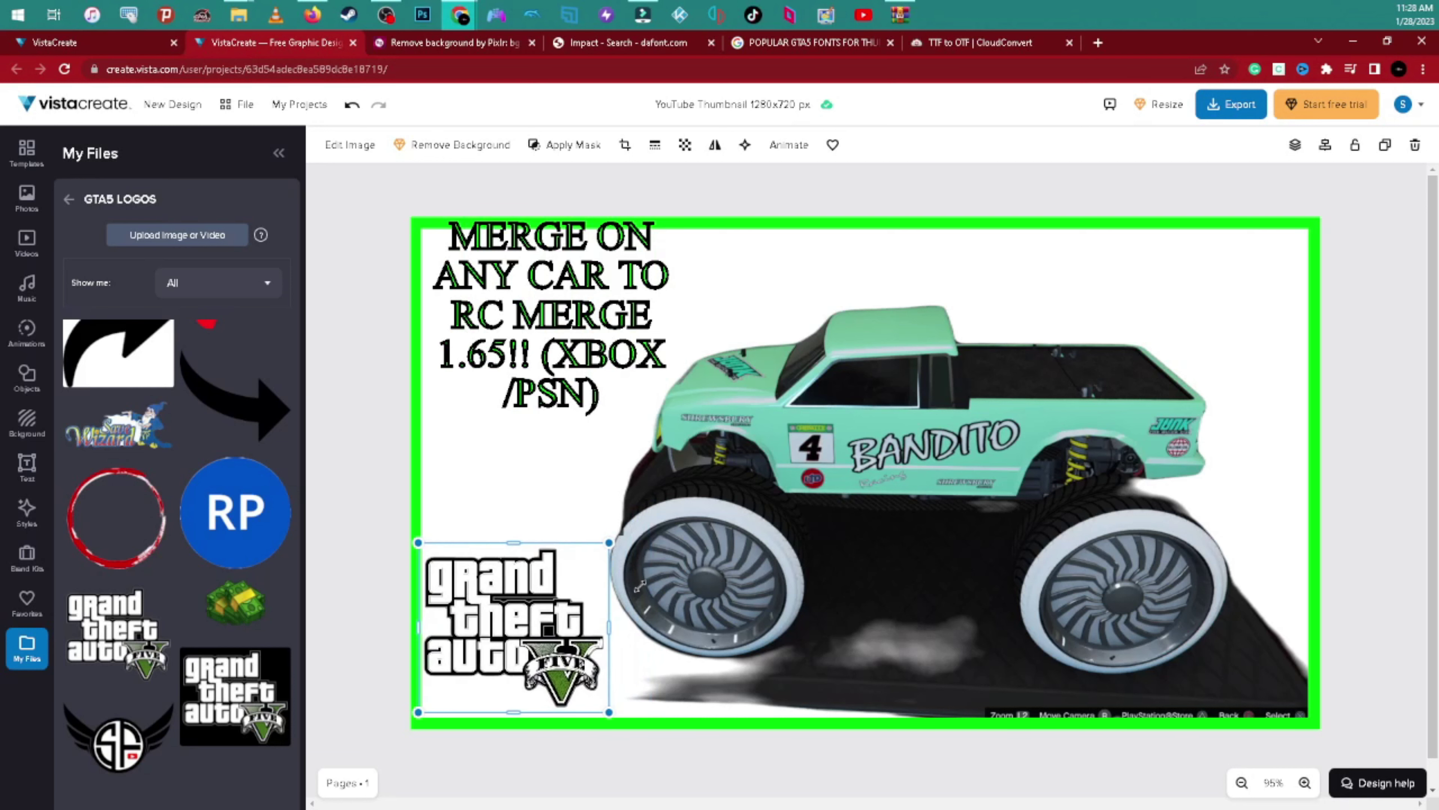
{"action": "left_click_drag", "start_coordinate": [552, 632], "coordinate": [561, 633]}
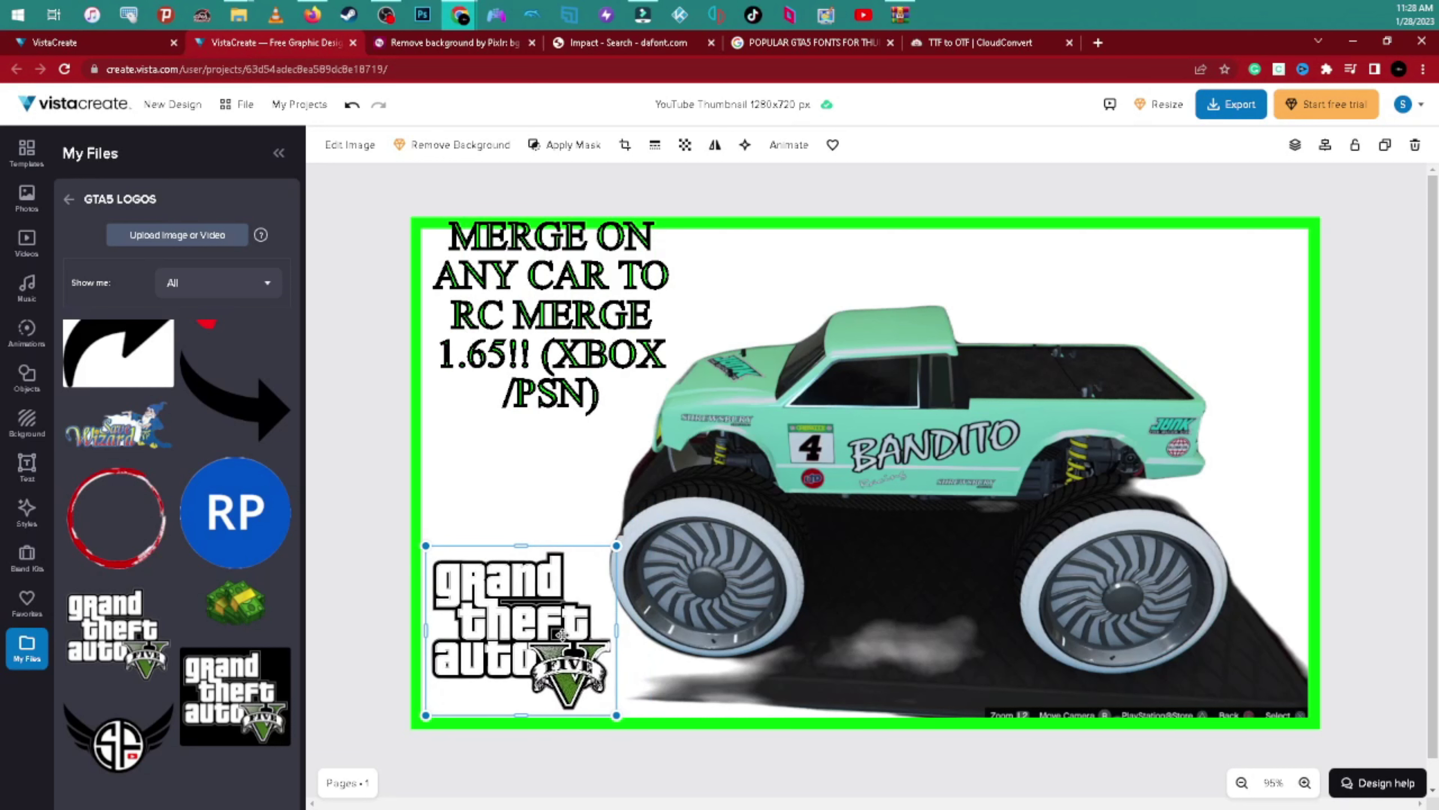
Move the title text slightly down and left, clear of the green border's upper edge, and deselect it.
{"action": "left_click_drag", "start_coordinate": [612, 375], "coordinate": [595, 404]}
{"action": "key", "text": "Escape"}
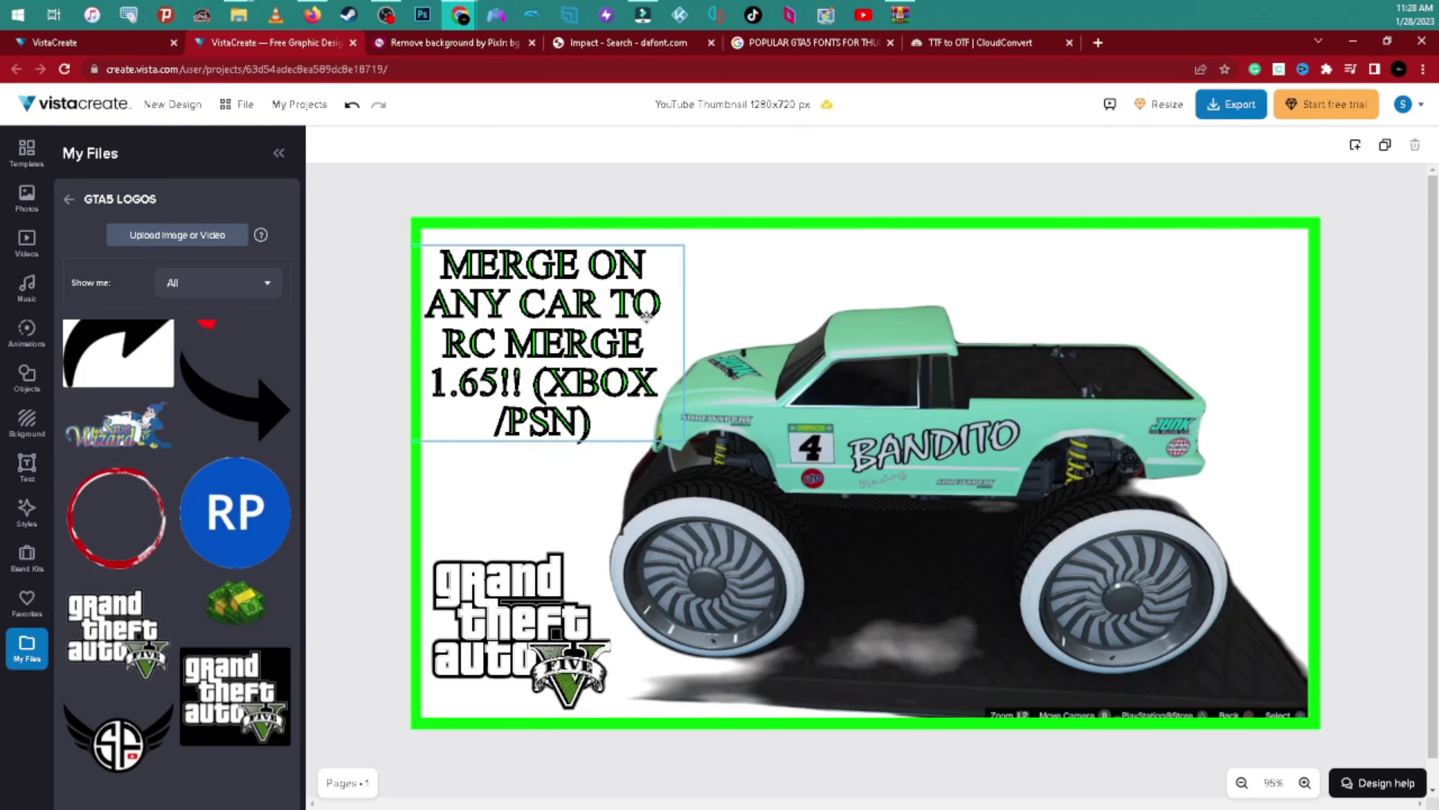